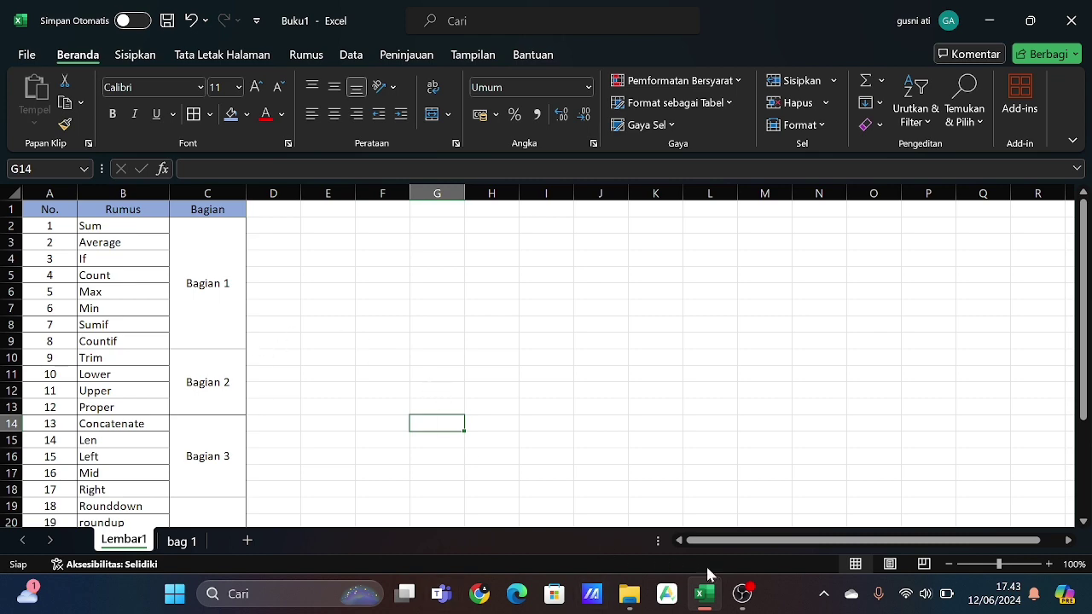
Open the "bag 1" worksheet of the Buku1 workbook.
{"action": "left_click", "coordinate": [740, 595]}
{"action": "left_click", "coordinate": [702, 595]}
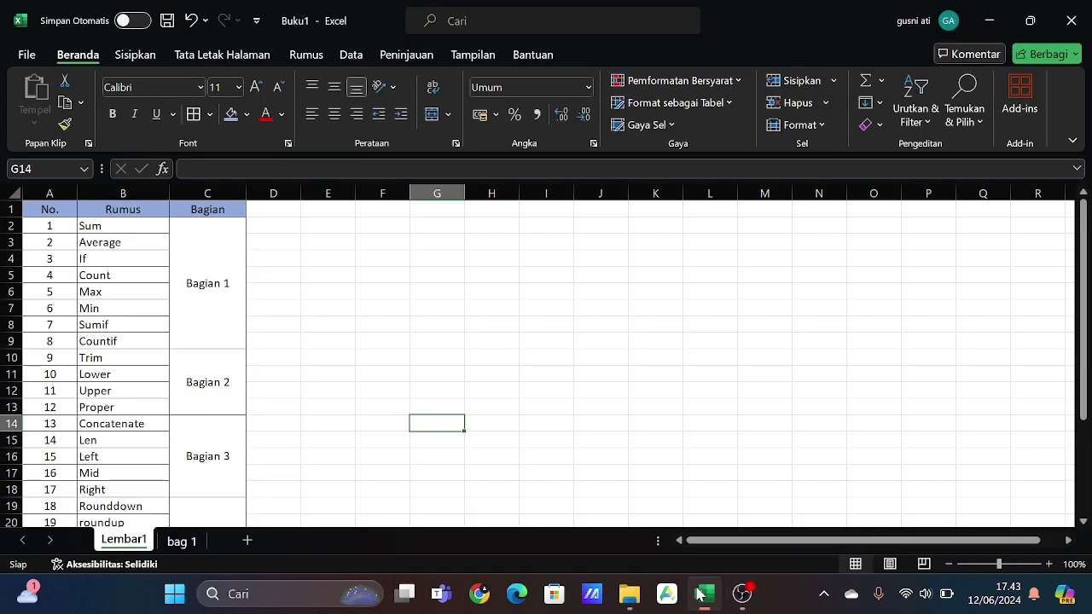
{"action": "left_click", "coordinate": [180, 543]}
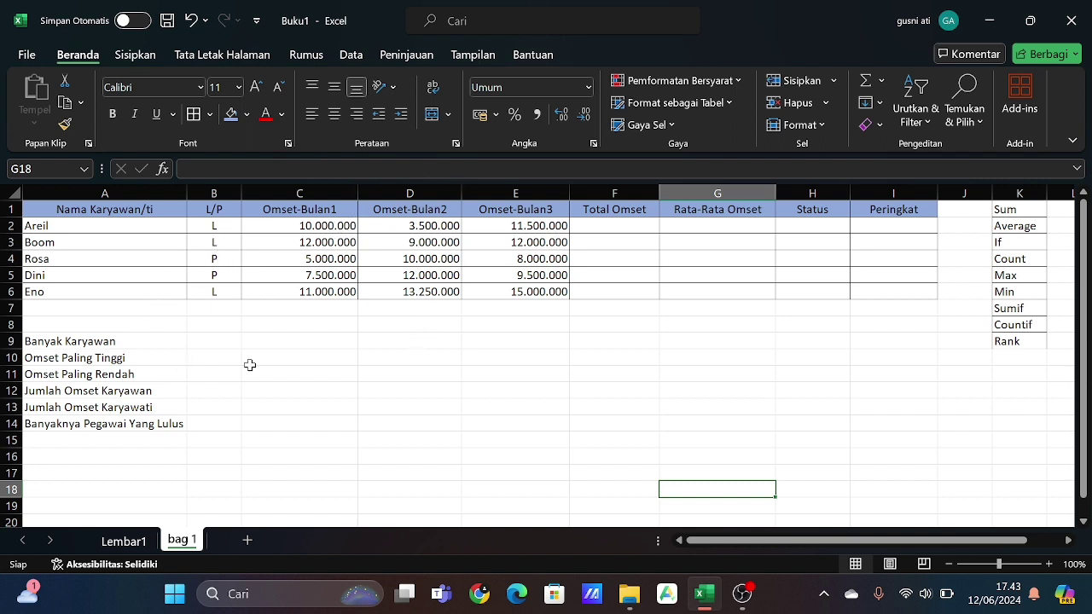
Calculate Total Omset in F2 with =SUM(C2:E2) and fill the formula down to F6.
{"action": "left_click", "coordinate": [594, 226]}
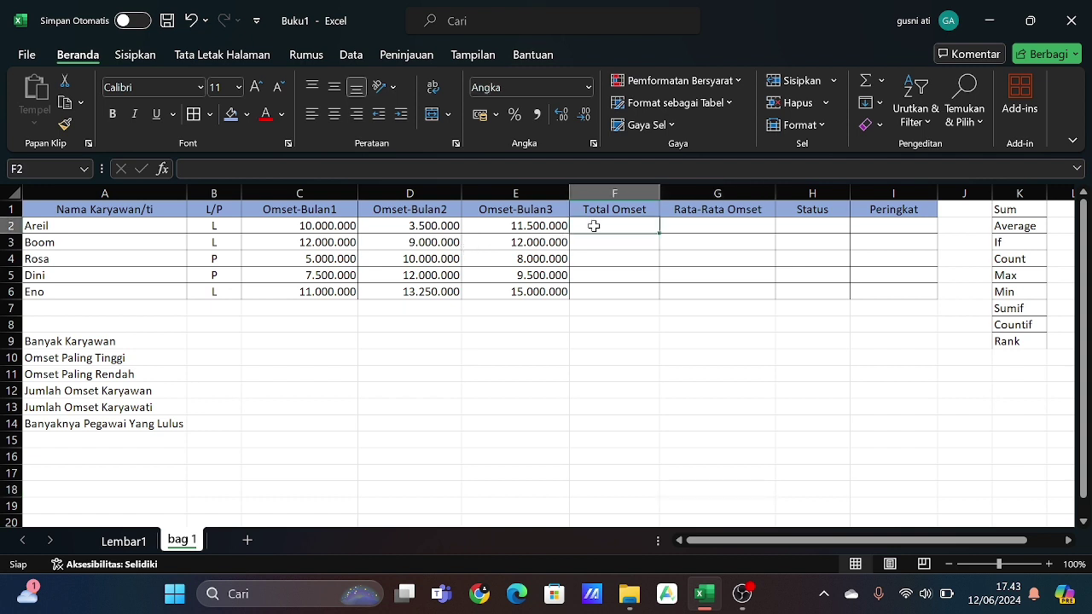
{"action": "type", "text": "=su"}
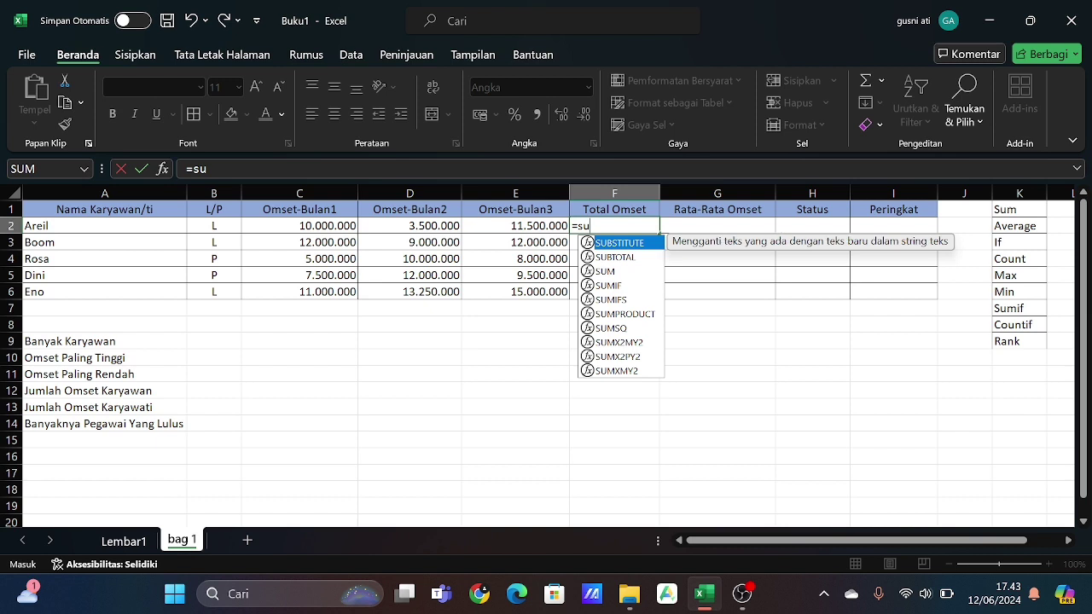
{"action": "type", "text": "m("}
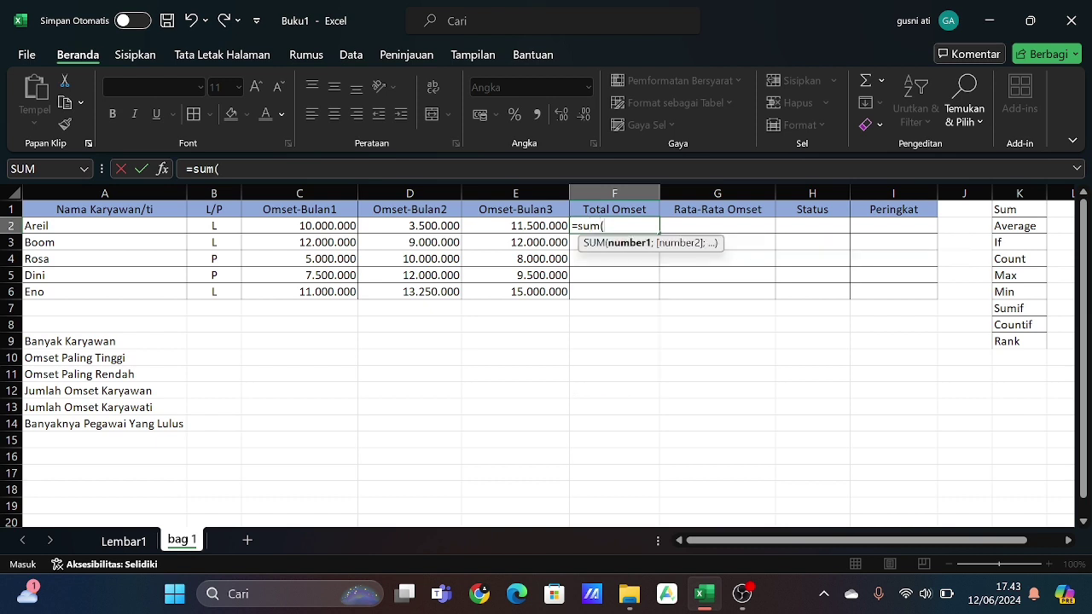
{"action": "left_click_drag", "start_coordinate": [321, 225], "coordinate": [483, 231]}
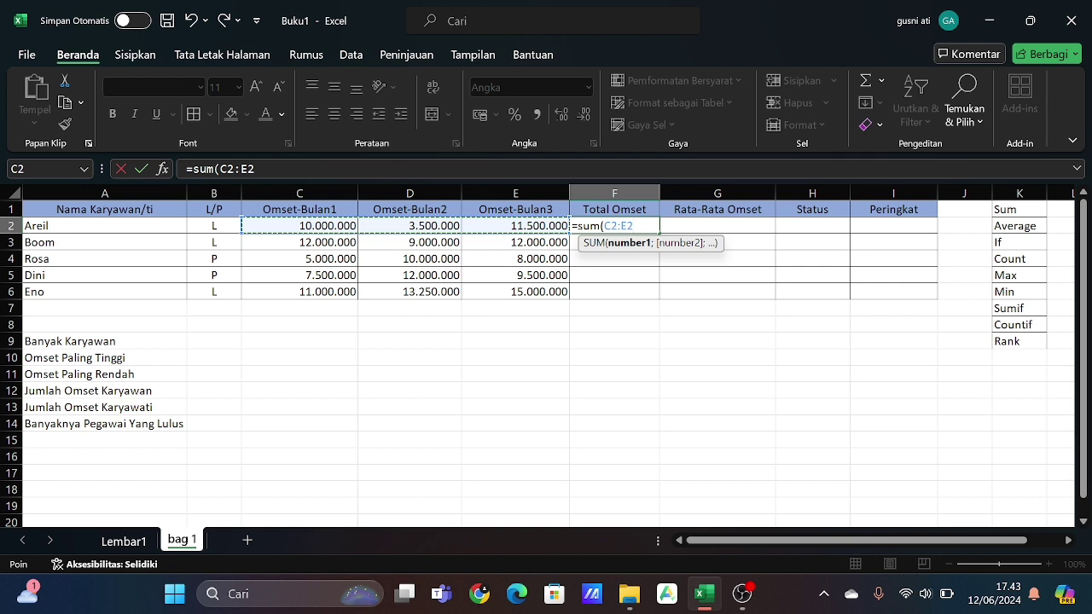
{"action": "type", "text": ")"}
{"action": "key", "text": "Return"}
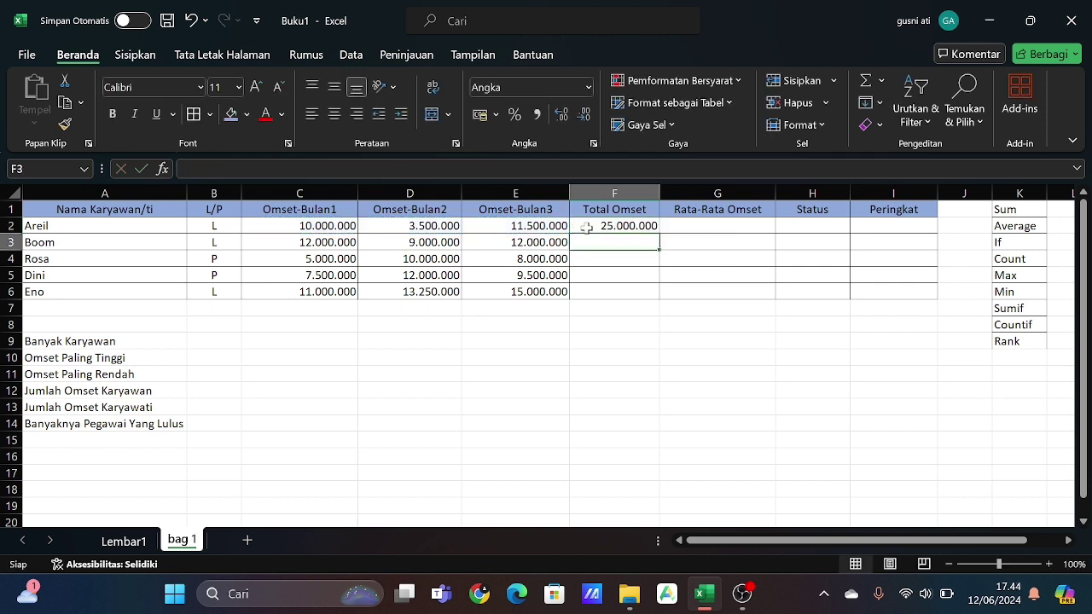
{"action": "left_click", "coordinate": [619, 225]}
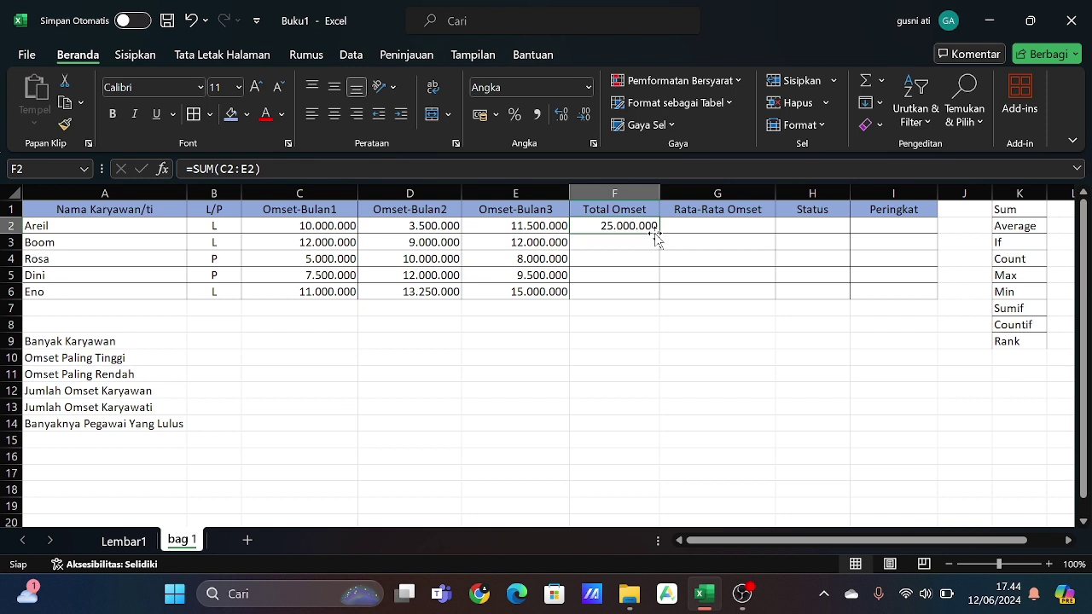
{"action": "left_click_drag", "start_coordinate": [658, 231], "coordinate": [659, 295]}
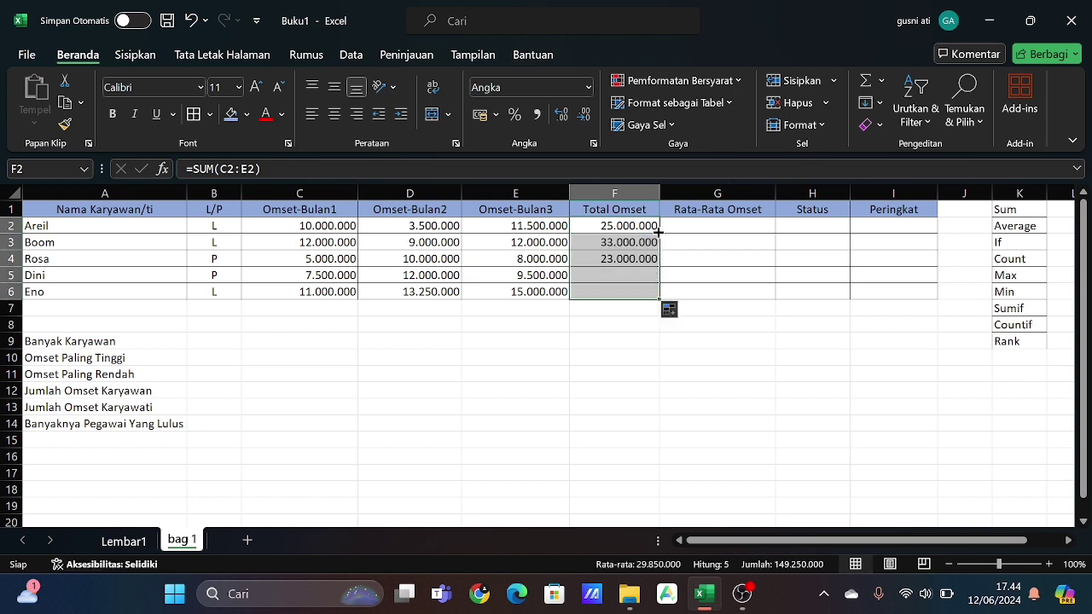
Calculate Rata-Rata Omset in G2 with =AVERAGE(C2:E2) and fill the formula down to G6.
{"action": "left_click", "coordinate": [687, 224]}
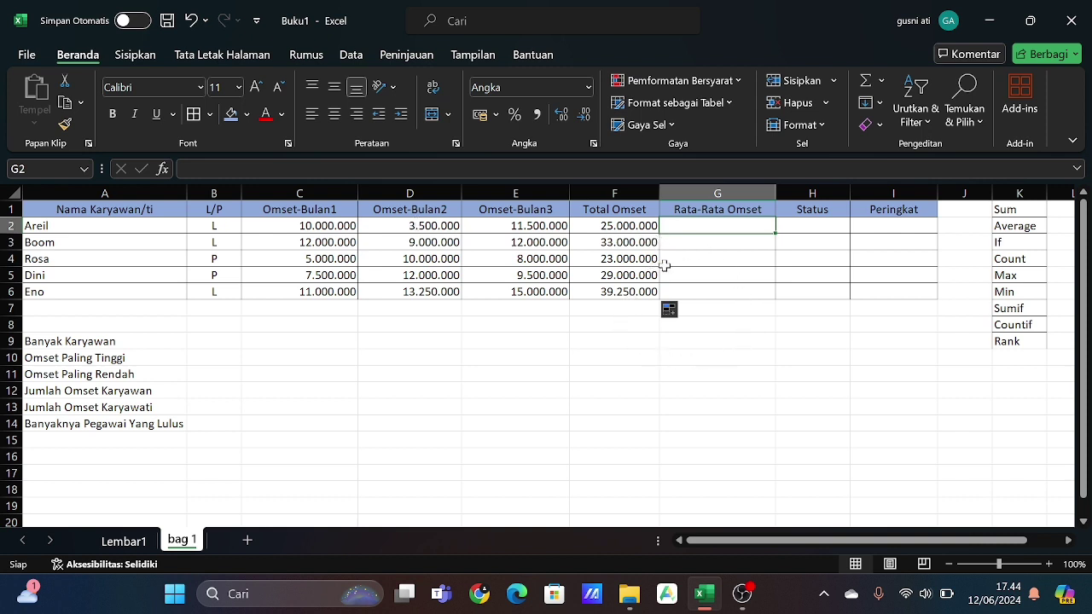
{"action": "type", "text": "="}
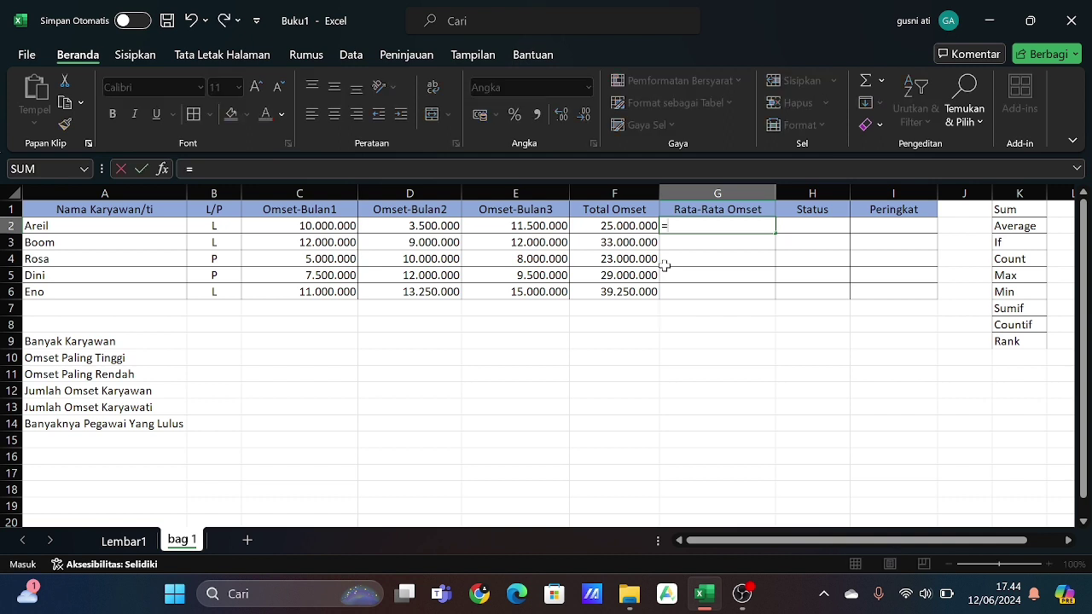
{"action": "type", "text": "avera"}
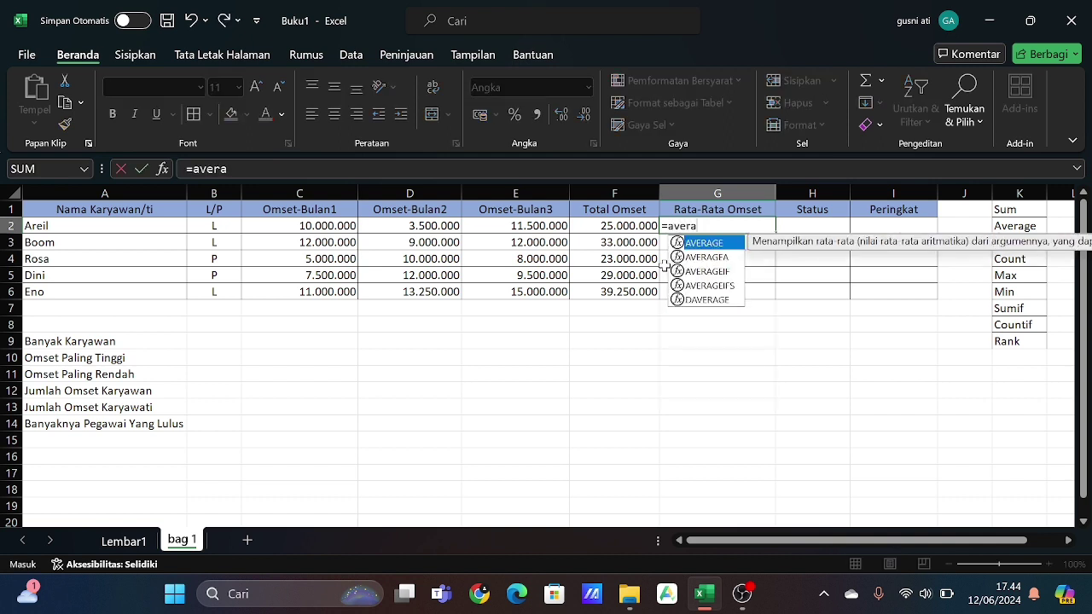
{"action": "type", "text": "ge("}
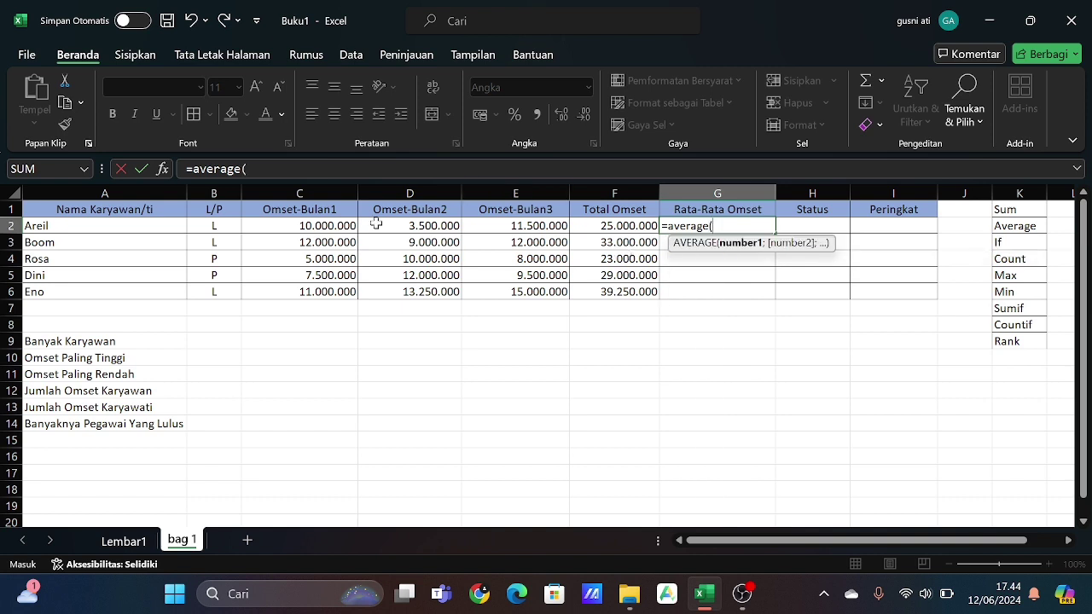
{"action": "left_click_drag", "start_coordinate": [358, 226], "coordinate": [513, 224]}
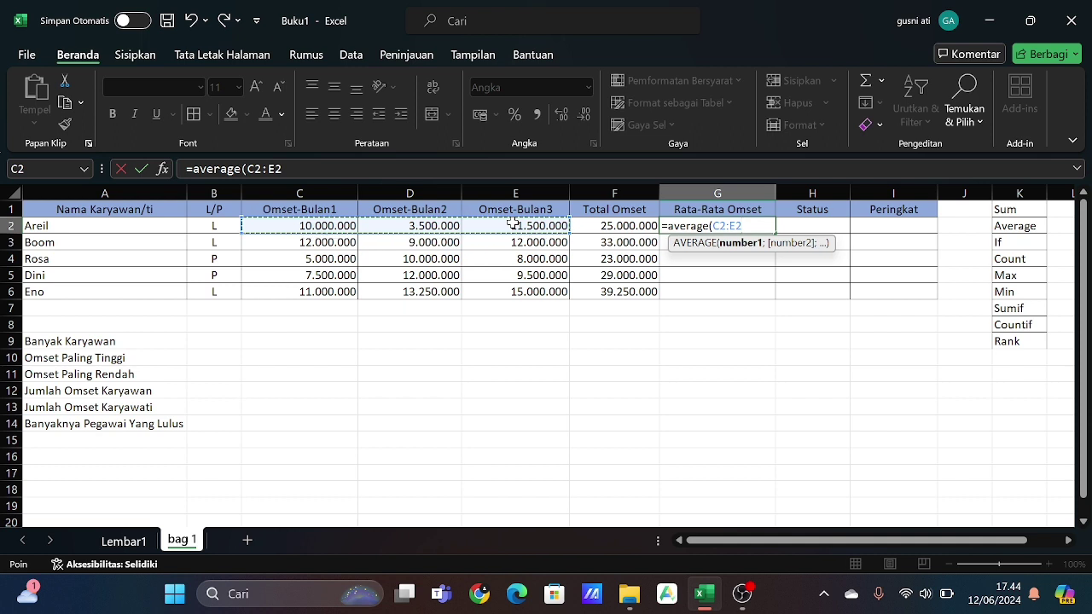
{"action": "type", "text": ")"}
{"action": "key", "text": "Return"}
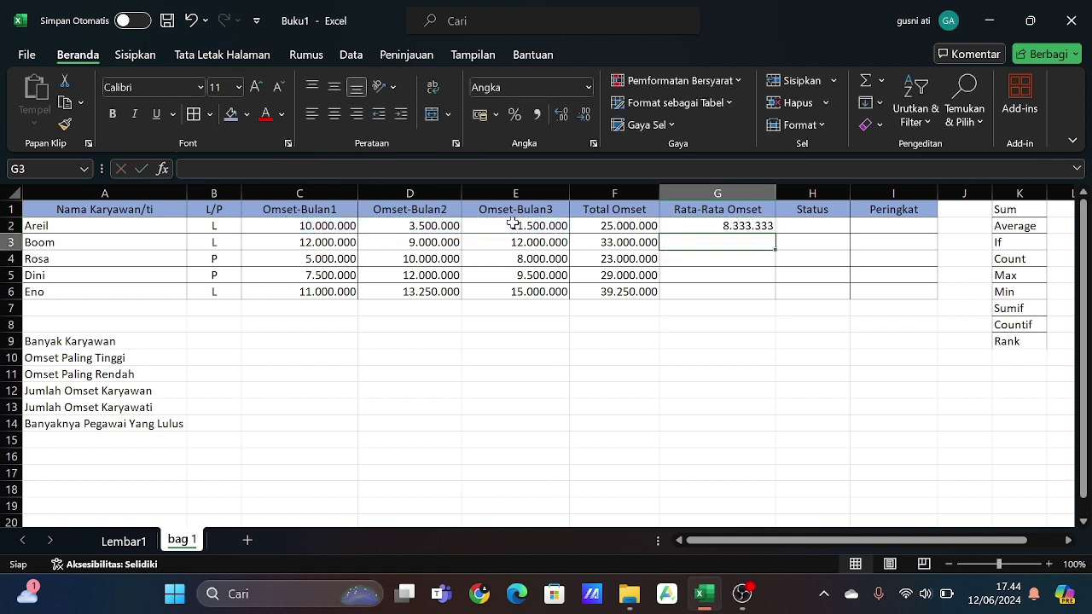
{"action": "left_click", "coordinate": [702, 222]}
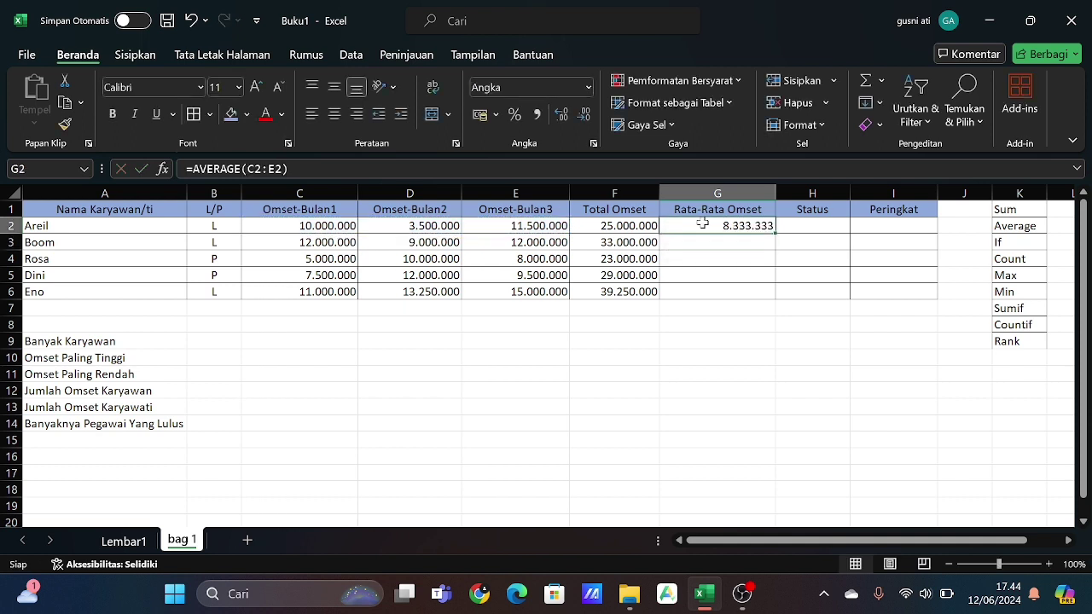
{"action": "left_click_drag", "start_coordinate": [775, 233], "coordinate": [773, 294]}
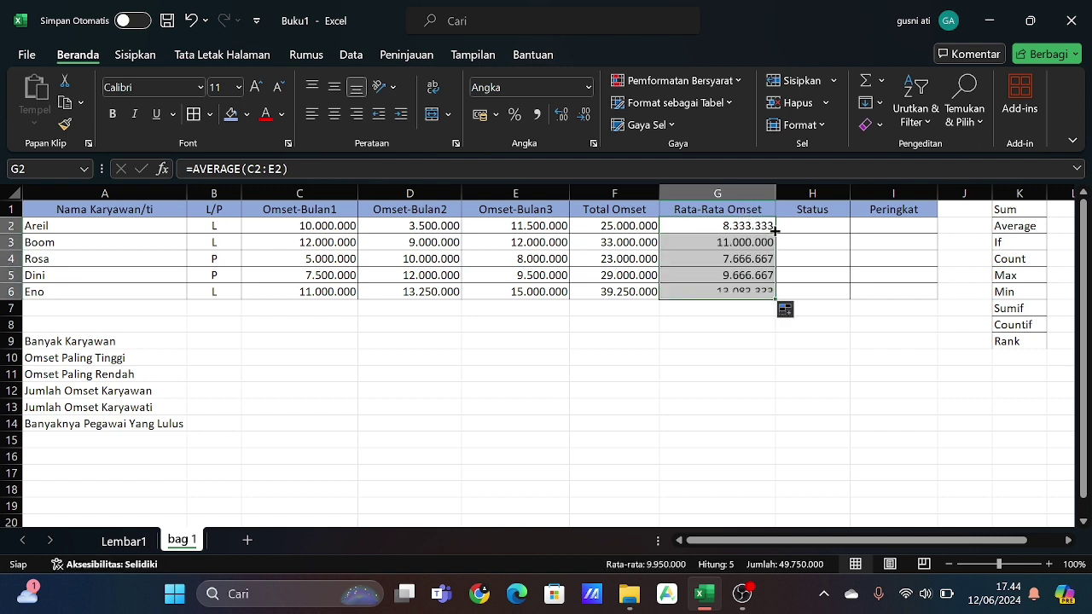
{"action": "left_click", "coordinate": [396, 386]}
Enter =IF(F2>30000000;"Lulus";"Gagal") in H2 to determine the first employee's Status.
{"action": "left_click", "coordinate": [814, 225]}
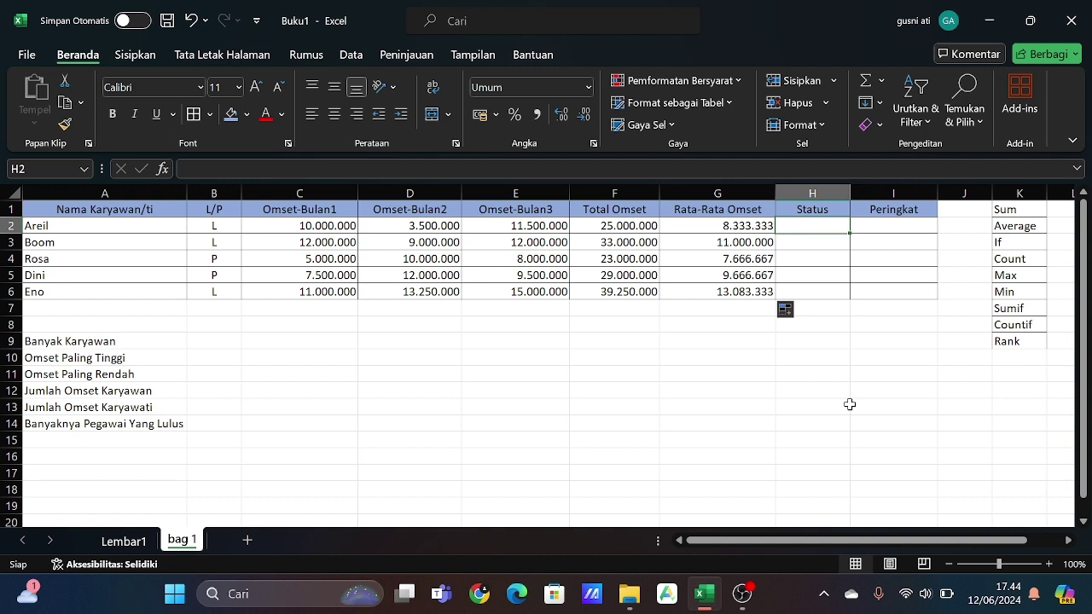
{"action": "type", "text": "="}
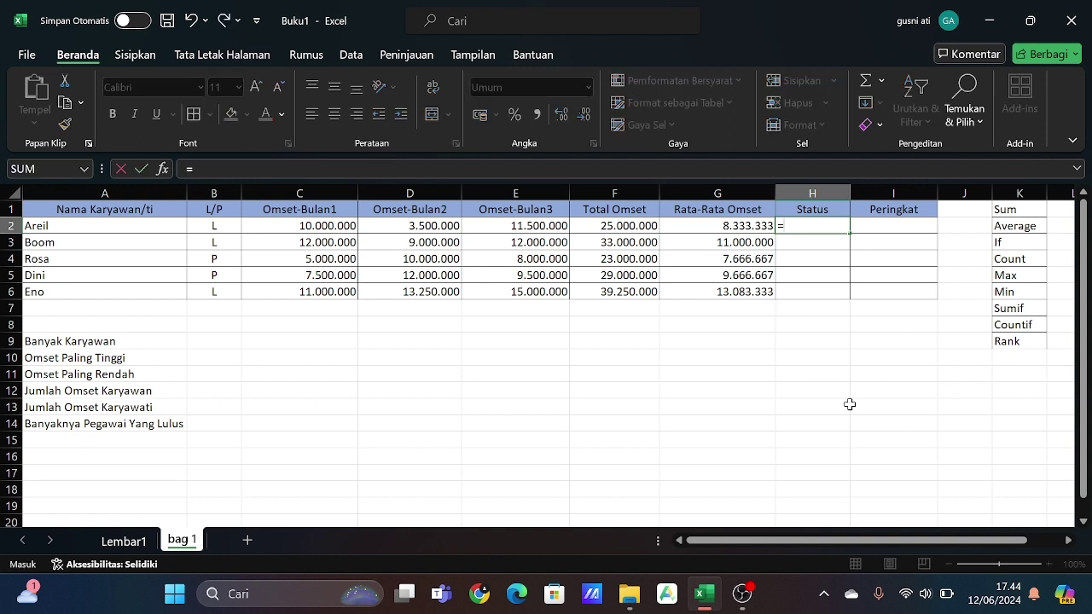
{"action": "type", "text": "if"}
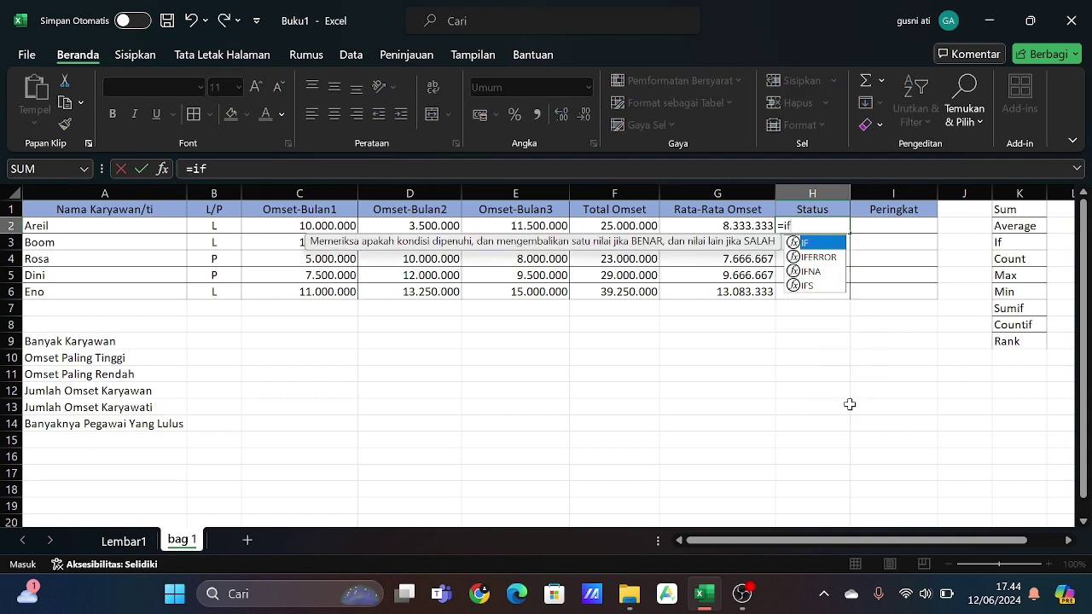
{"action": "type", "text": "("}
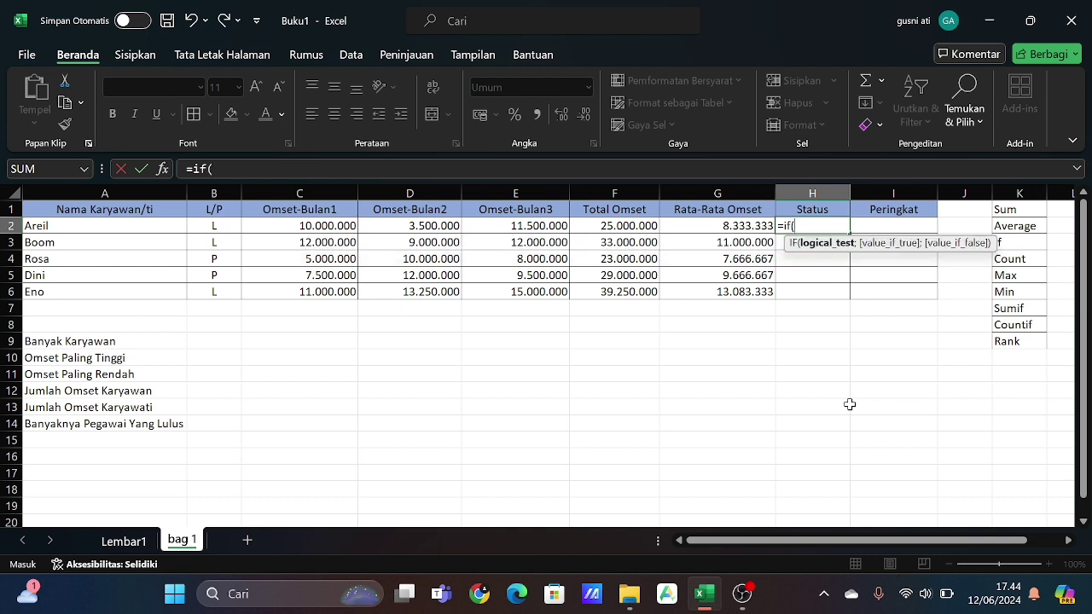
{"action": "left_click", "coordinate": [622, 228]}
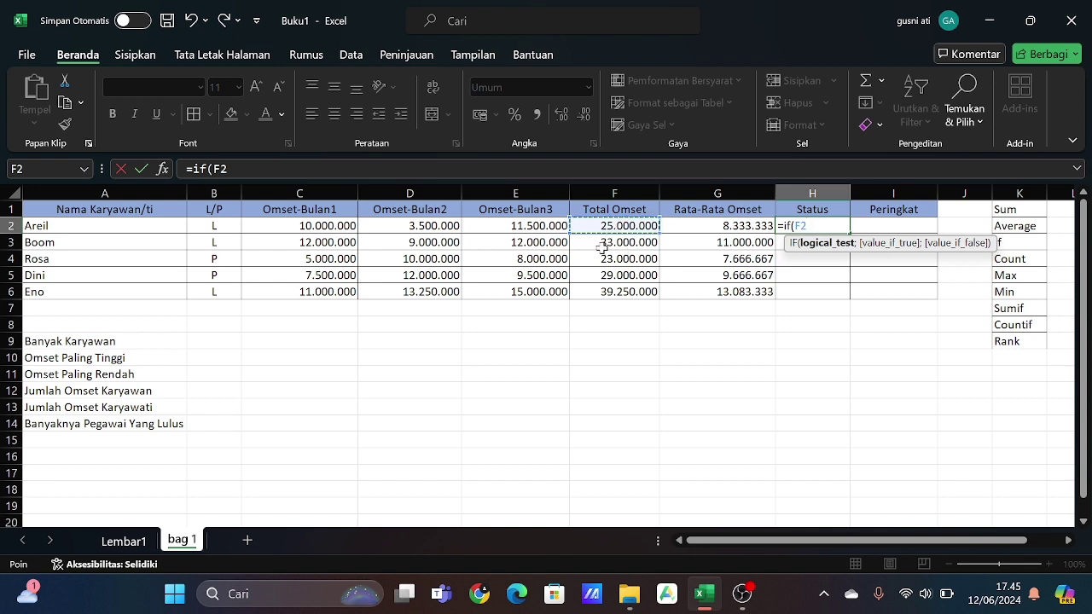
{"action": "type", "text": ">"}
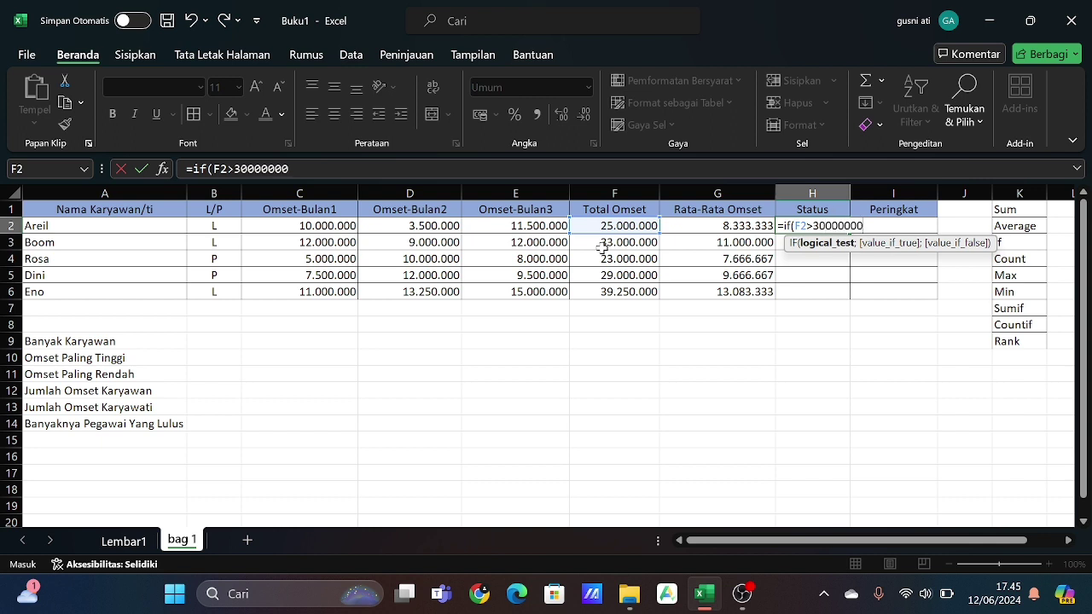
{"action": "type", "text": "30000000;\"Lulus"}
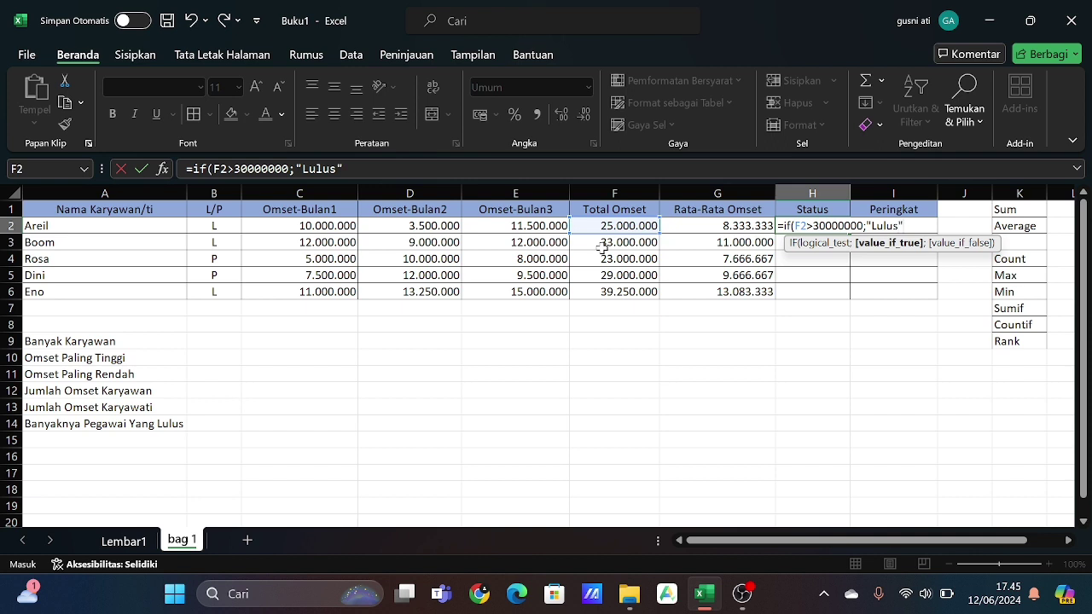
{"action": "type", "text": ";"}
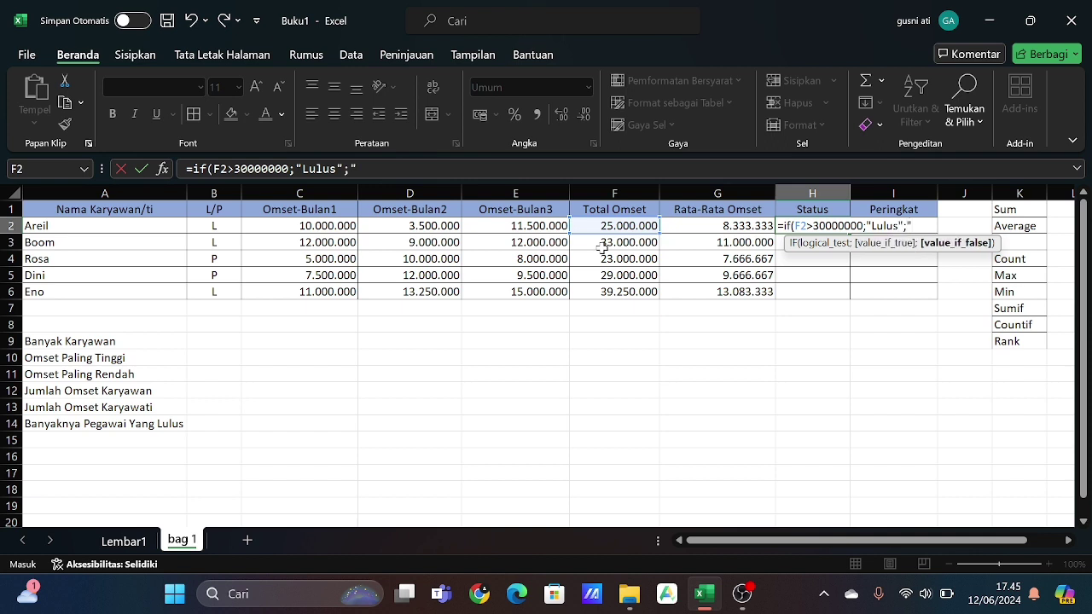
{"action": "type", "text": "\"Gagal)"}
{"action": "key", "text": "Return"}
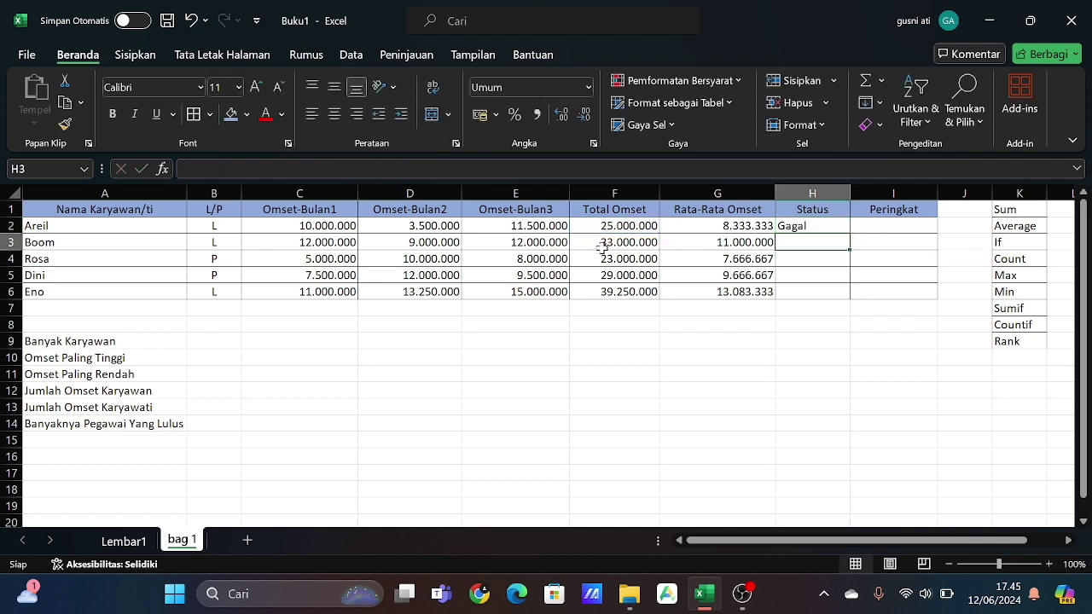
Fill the Status formula from H2 down to H6 and deselect the range.
{"action": "left_click", "coordinate": [810, 226]}
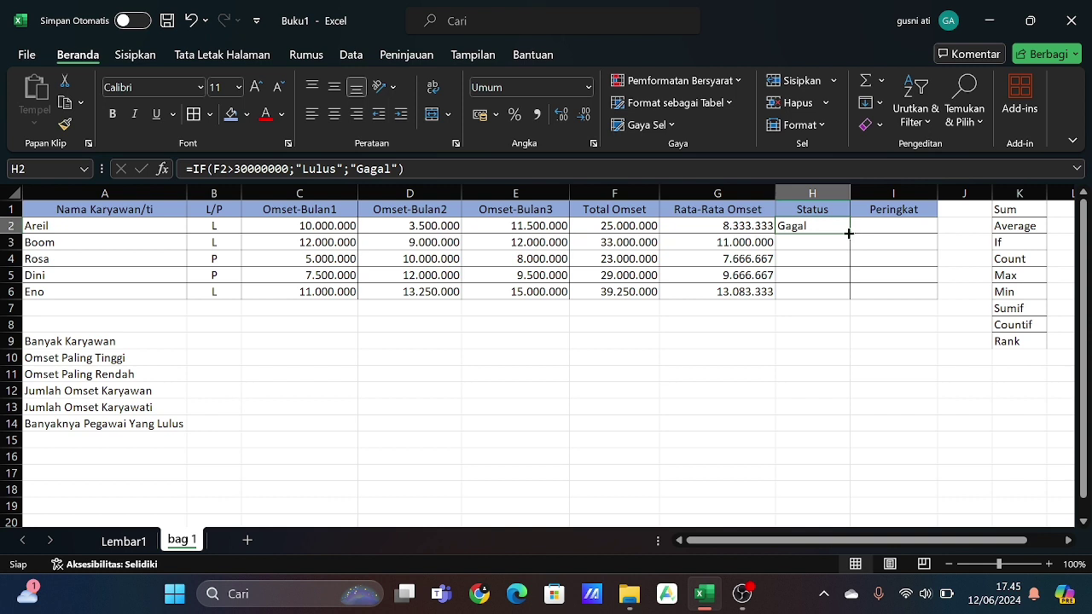
{"action": "left_click_drag", "start_coordinate": [848, 232], "coordinate": [850, 296]}
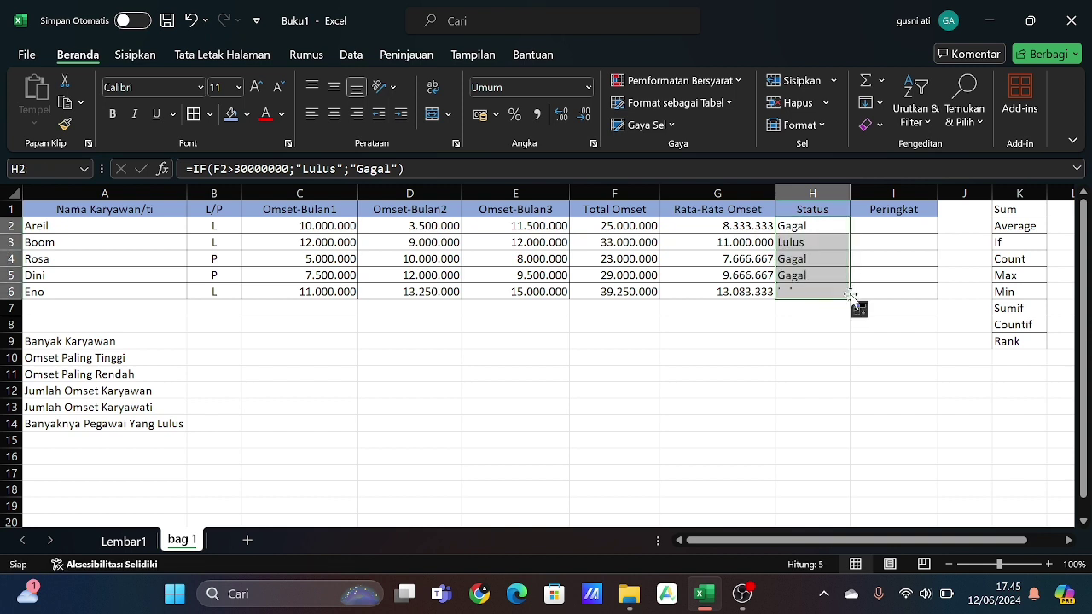
{"action": "left_click_drag", "start_coordinate": [860, 355], "coordinate": [698, 356]}
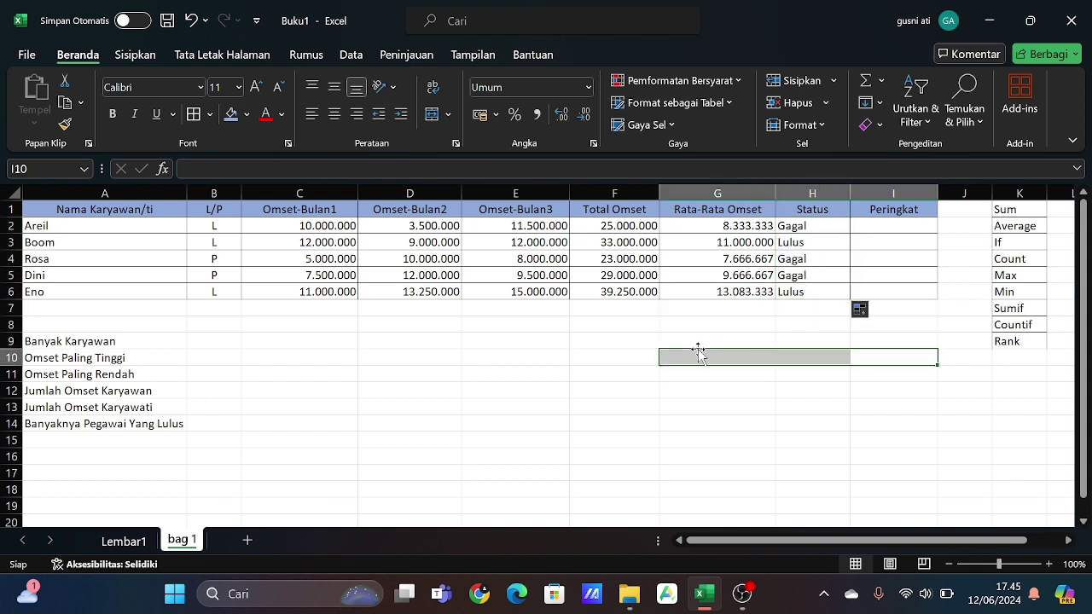
{"action": "left_click", "coordinate": [723, 337]}
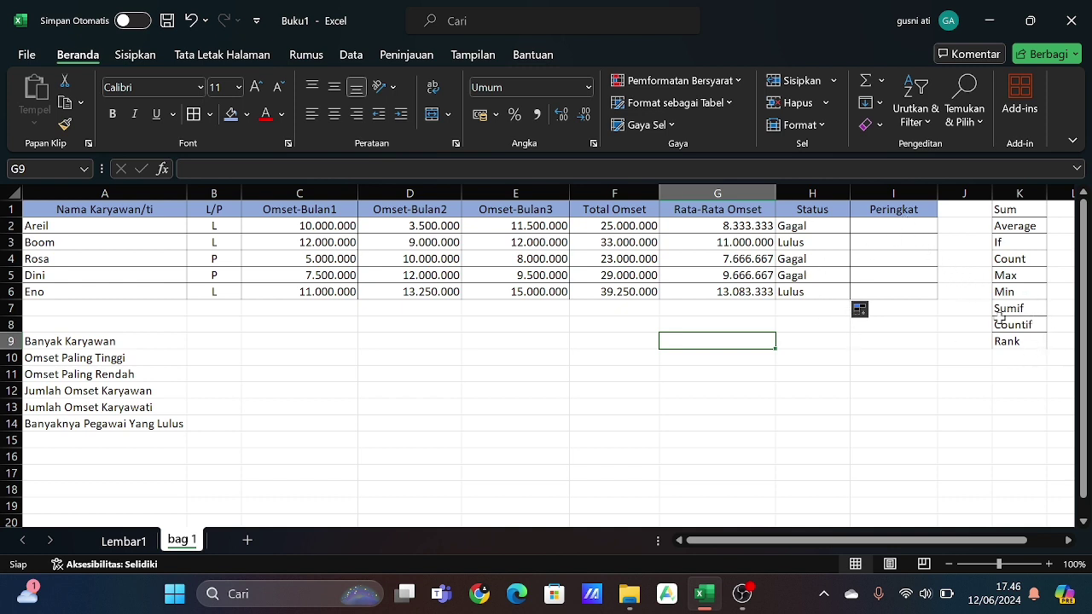
Enter =RANK(F2;F2:F6) in I2 to rank the first employee's Total Omset in the Peringkat column.
{"action": "left_click", "coordinate": [915, 226]}
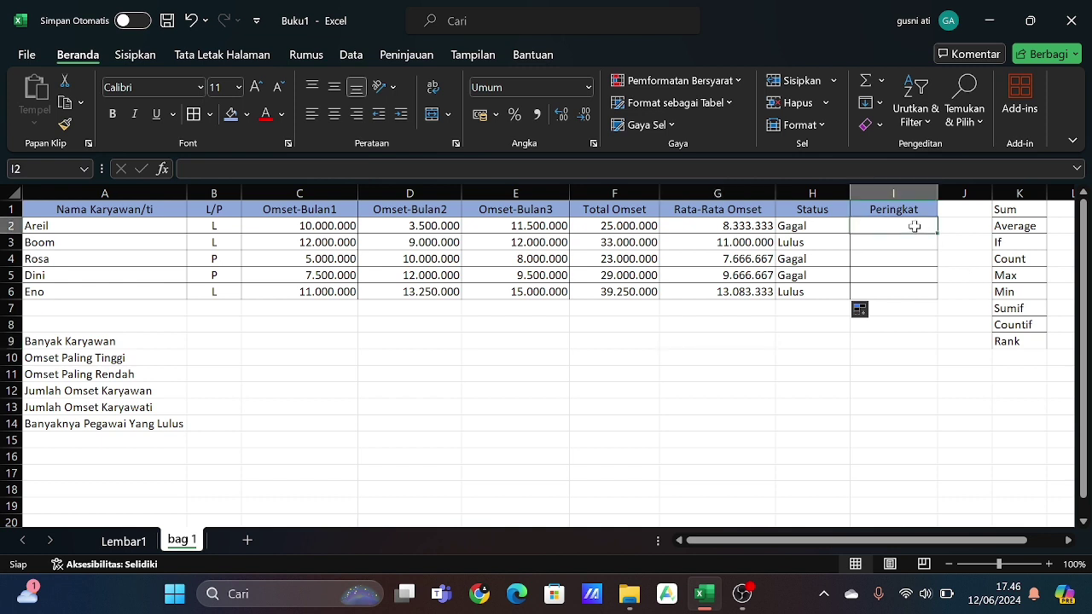
{"action": "type", "text": "=rank"}
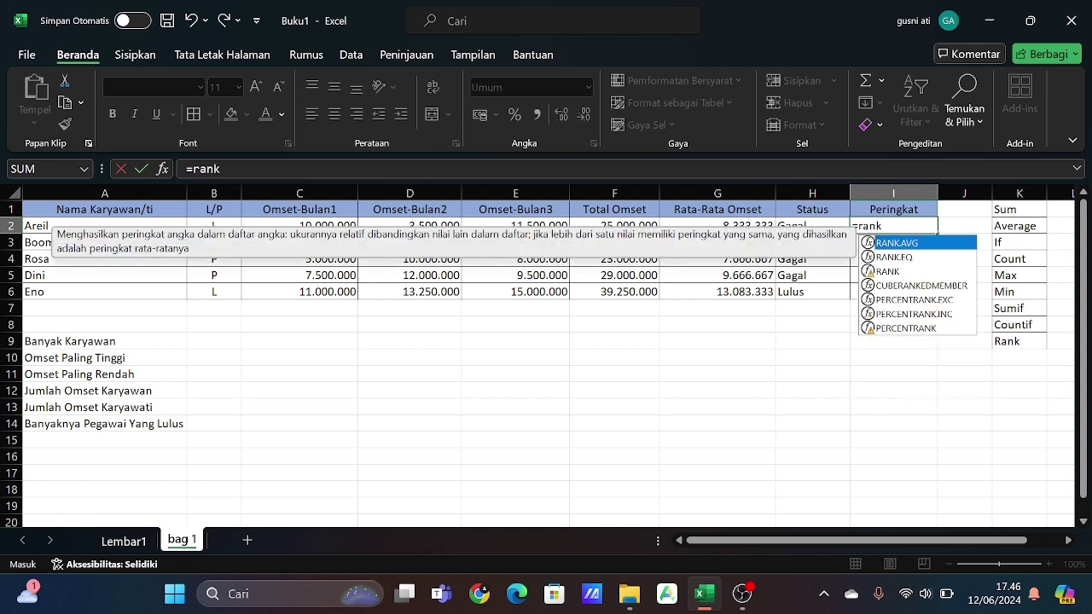
{"action": "type", "text": "("}
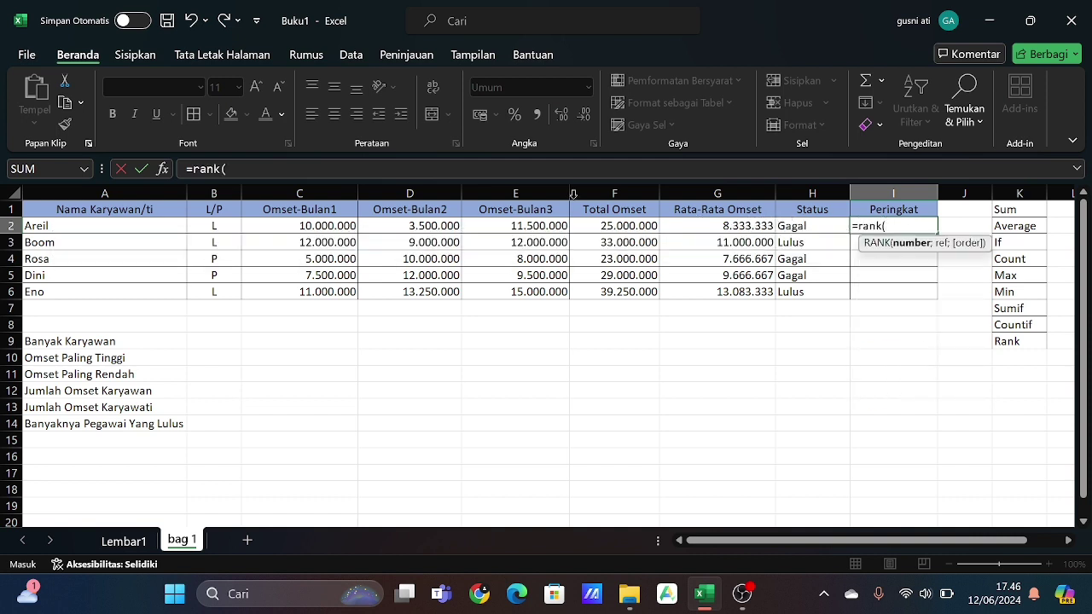
{"action": "left_click", "coordinate": [594, 225]}
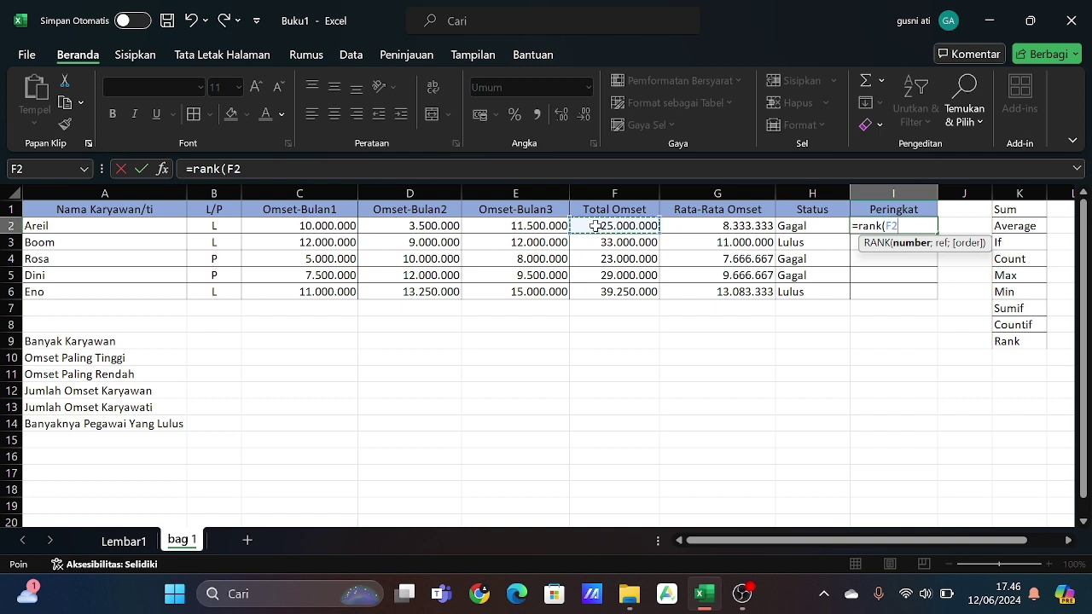
{"action": "type", "text": ";"}
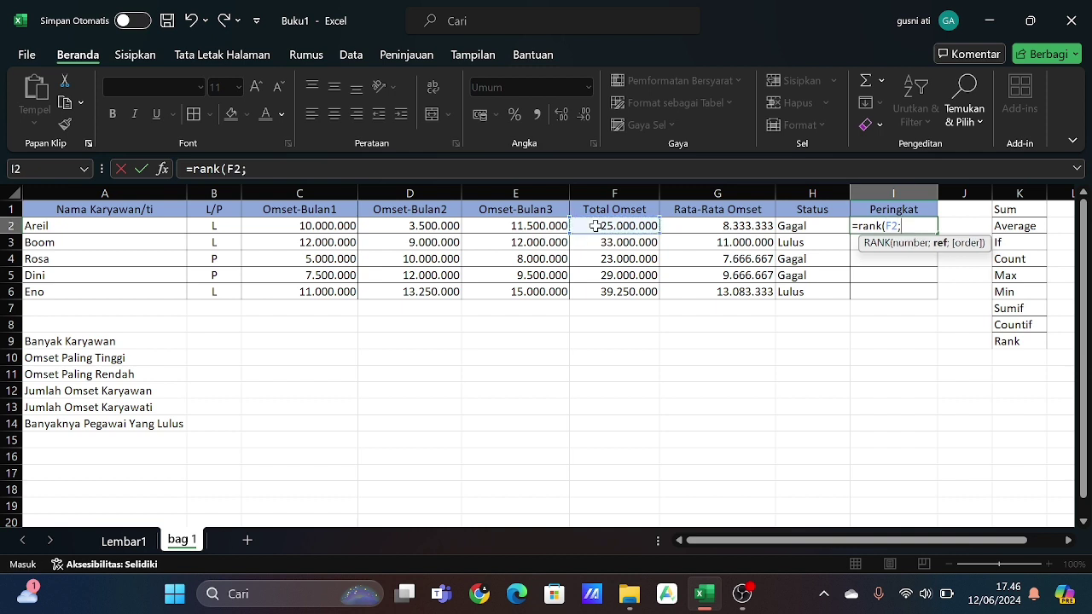
{"action": "left_click_drag", "start_coordinate": [595, 225], "coordinate": [604, 291]}
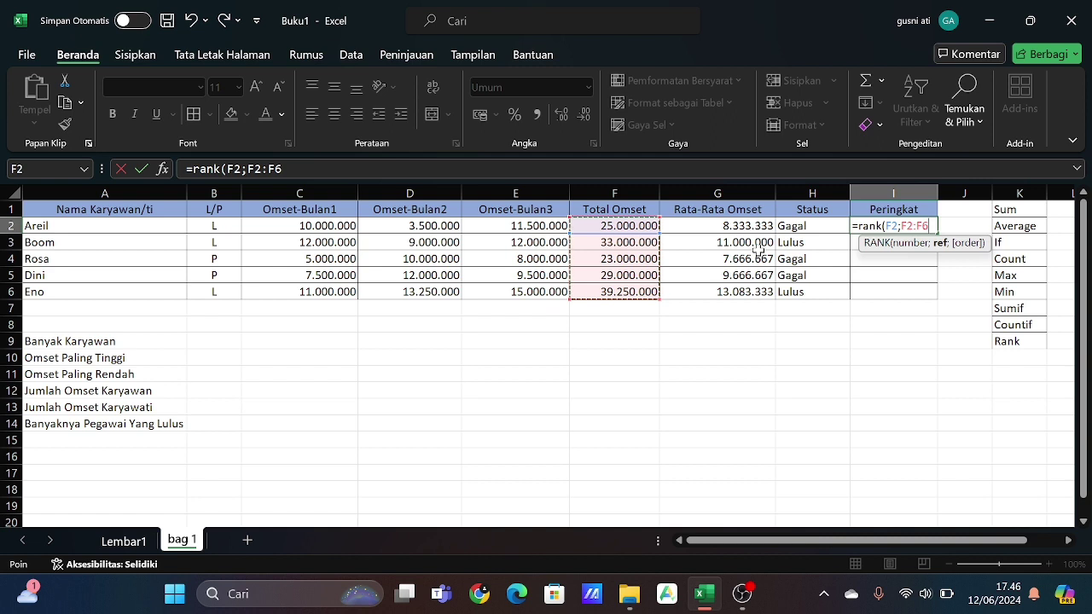
{"action": "type", "text": ")"}
{"action": "key", "text": "Return"}
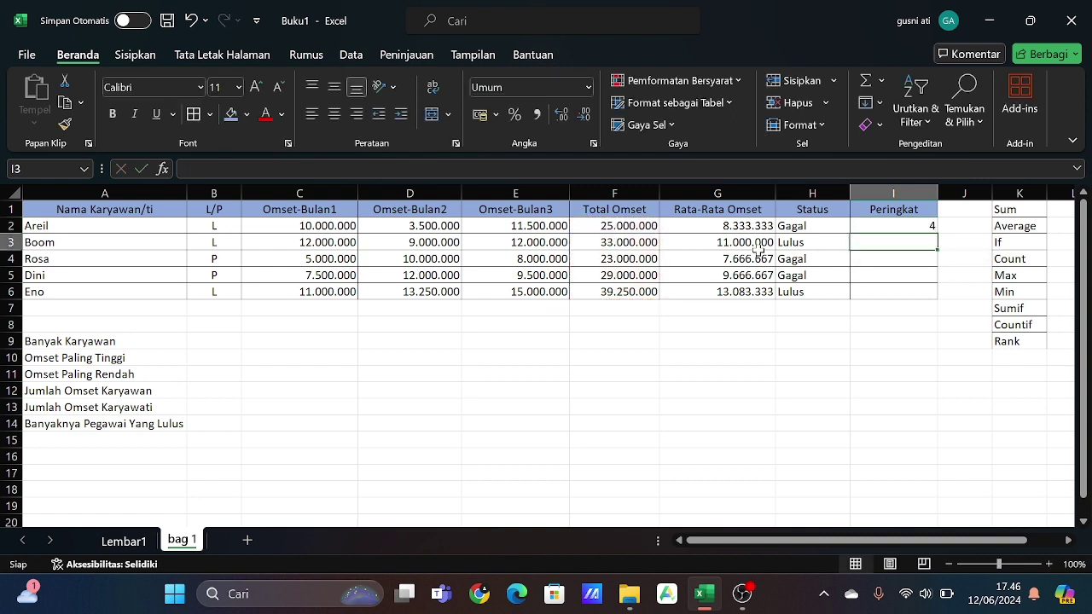
Fill the Peringkat formula from I2 down to I6 and deselect the range.
{"action": "left_click", "coordinate": [867, 222]}
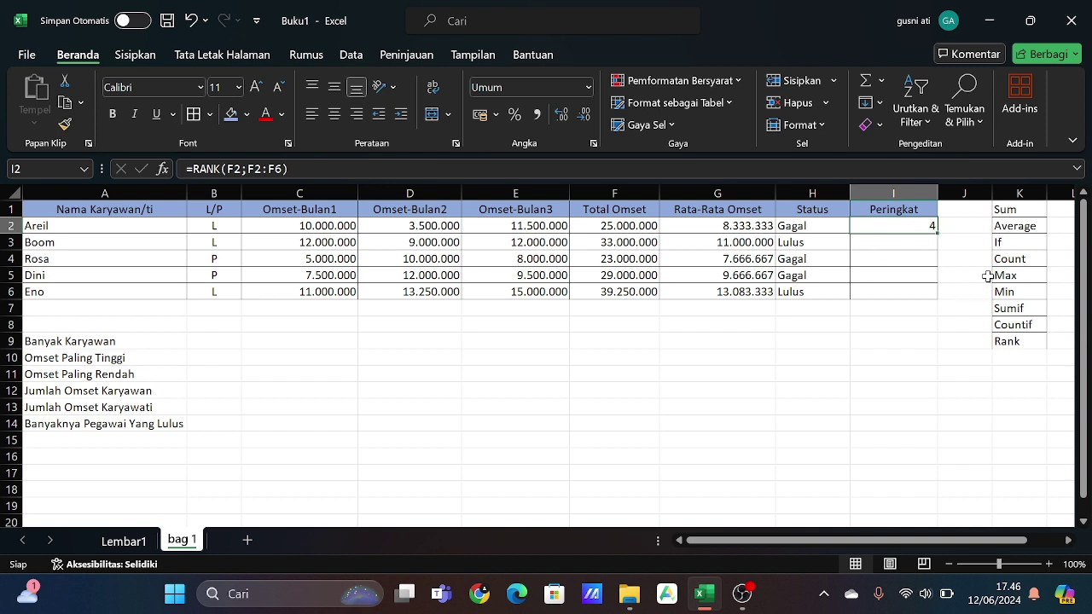
{"action": "double_click", "coordinate": [938, 233]}
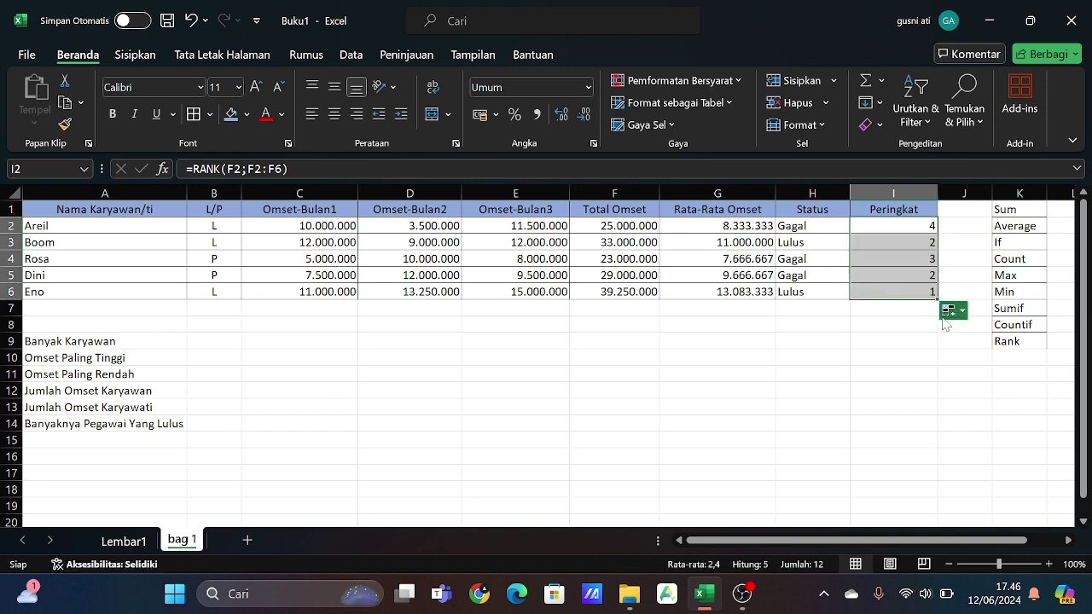
{"action": "left_click", "coordinate": [882, 338]}
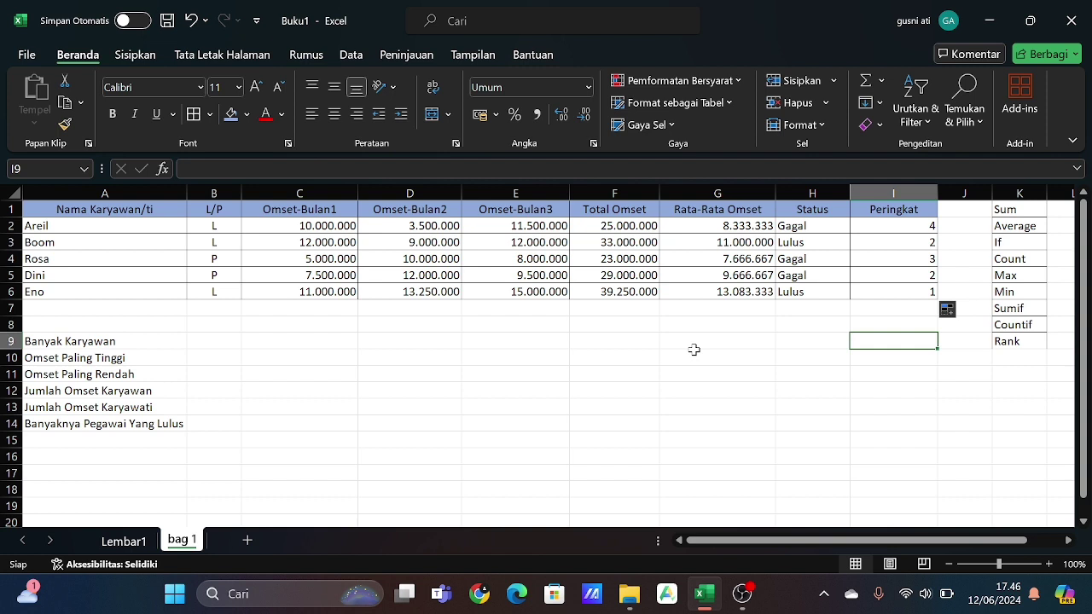
Calculate Banyak Karyawan in B9 by counting the Total Omset values with =COUNT(F2:F6).
{"action": "left_click", "coordinate": [226, 341]}
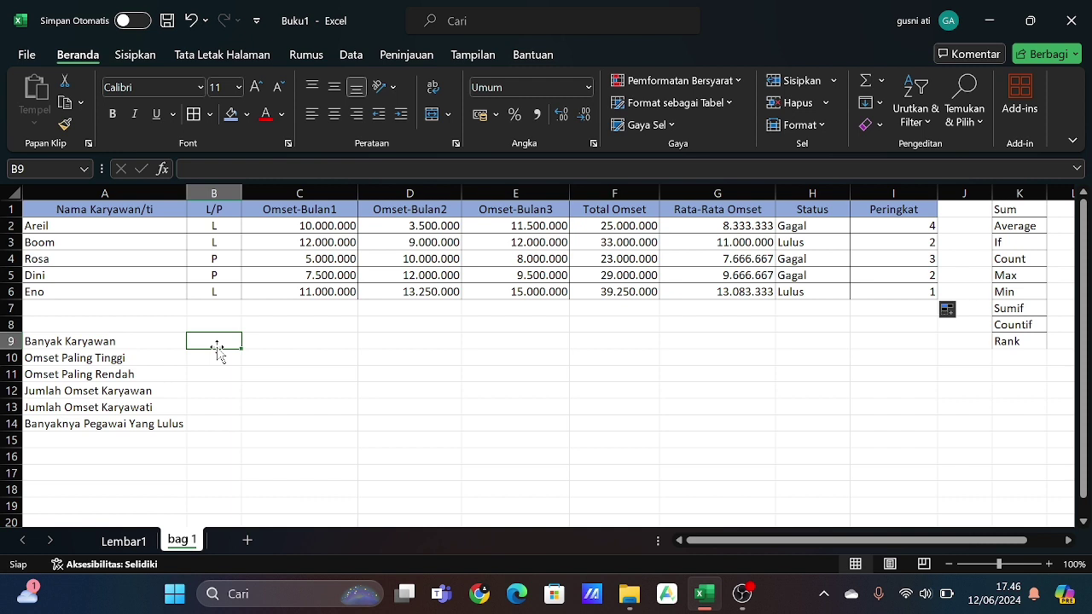
{"action": "type", "text": "=c"}
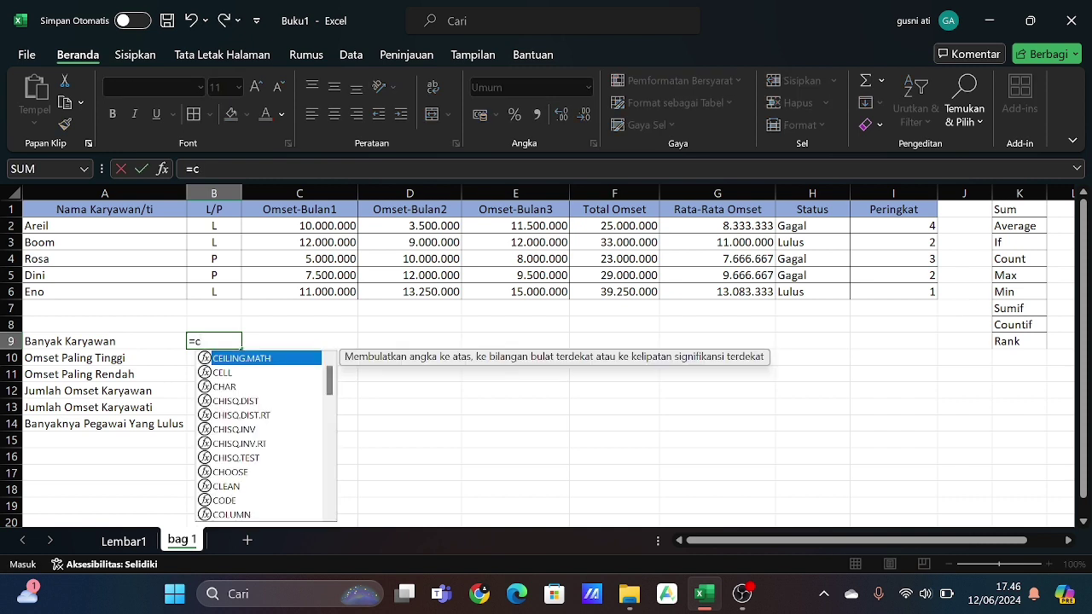
{"action": "type", "text": "ount"}
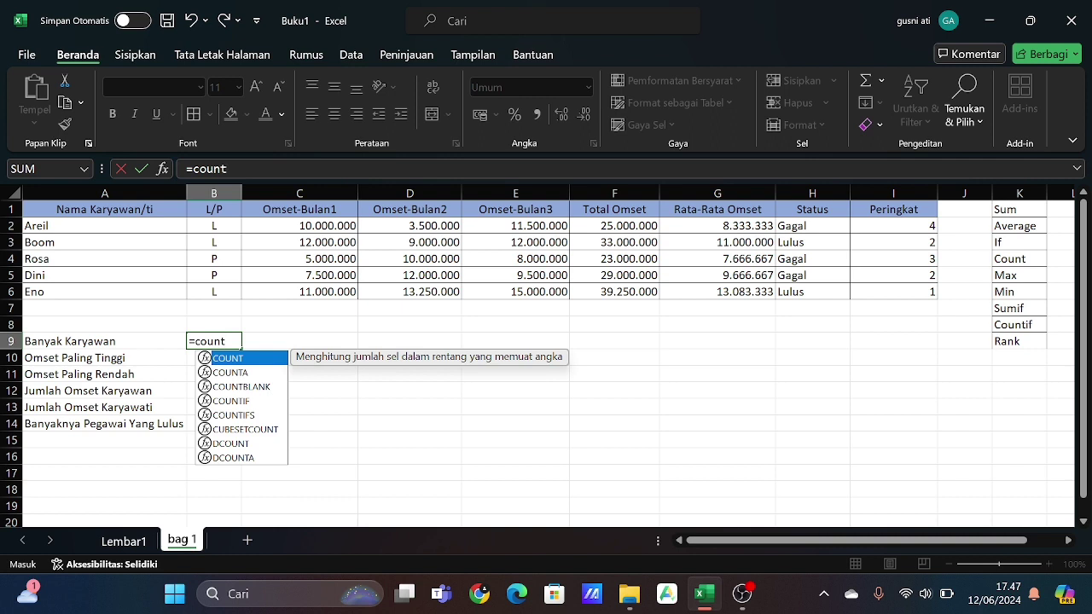
{"action": "type", "text": "("}
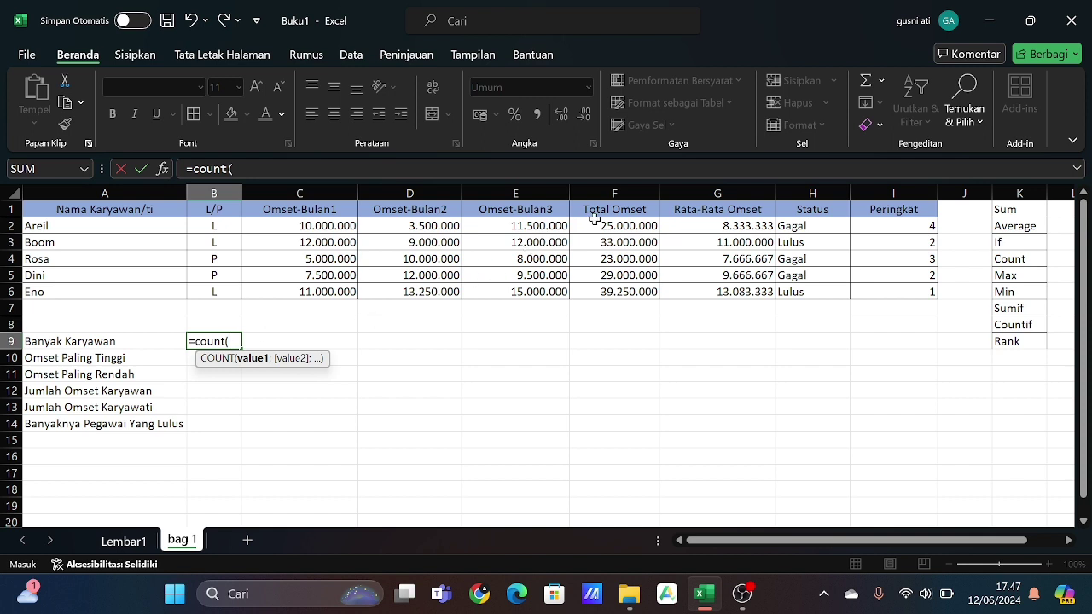
{"action": "left_click_drag", "start_coordinate": [594, 224], "coordinate": [603, 291]}
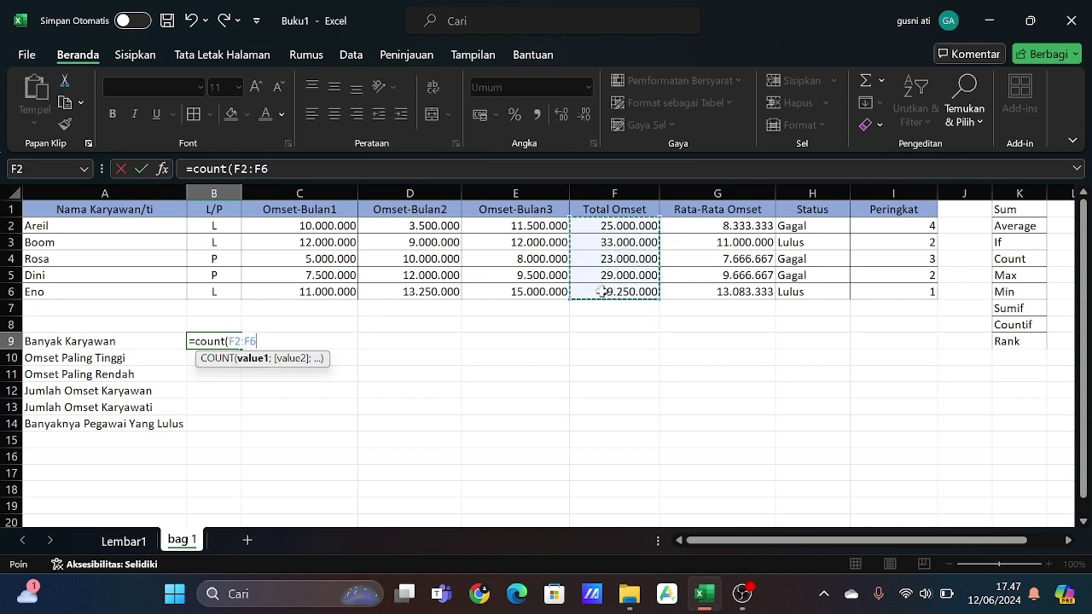
{"action": "type", "text": ")"}
{"action": "key", "text": "Return"}
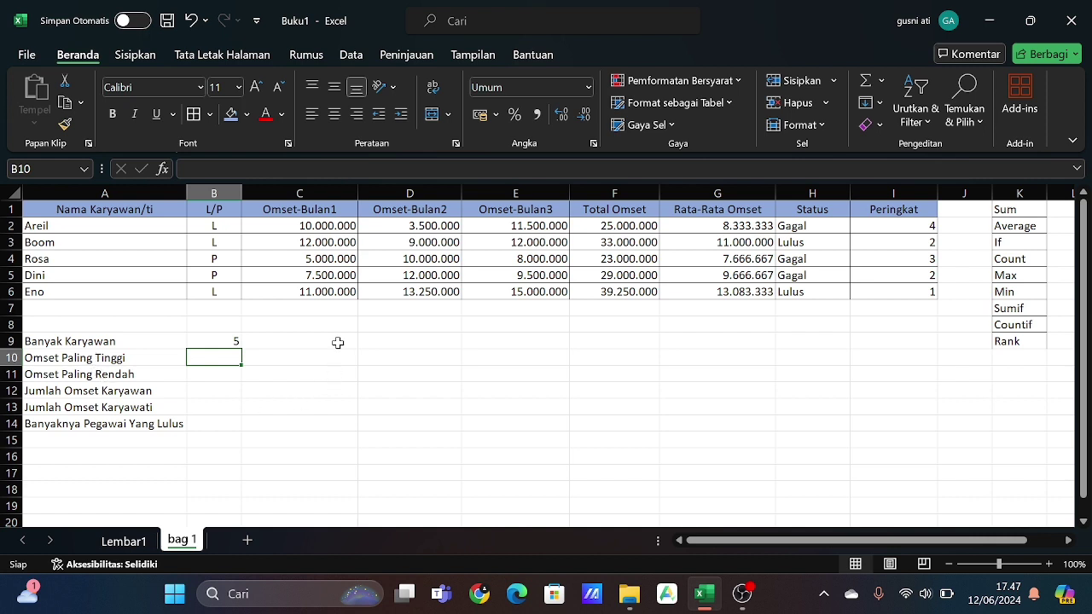
Replace the Banyak Karyawan formula in B9 with =COUNTA(A2:A6) to count the employee names.
{"action": "left_click", "coordinate": [218, 343]}
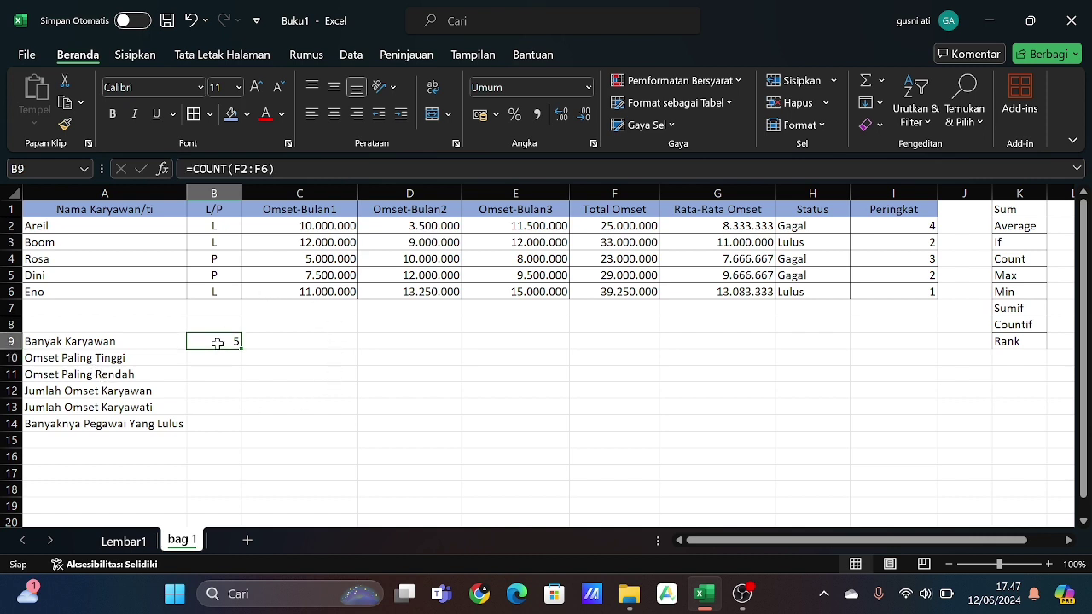
{"action": "double_click", "coordinate": [217, 343]}
{"action": "key", "text": "BackSpace"}
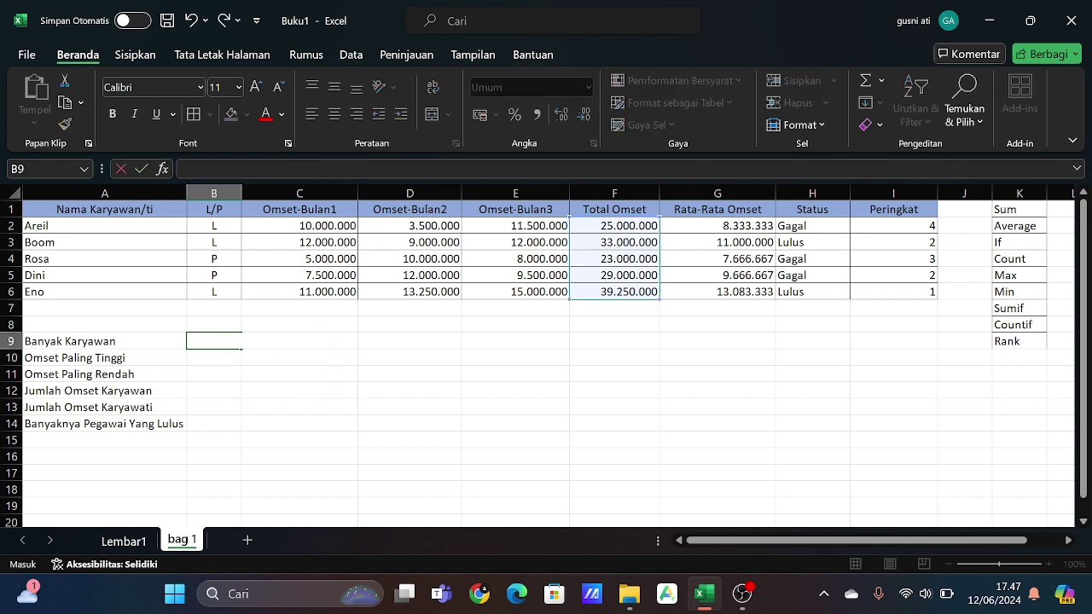
{"action": "type", "text": "=count"}
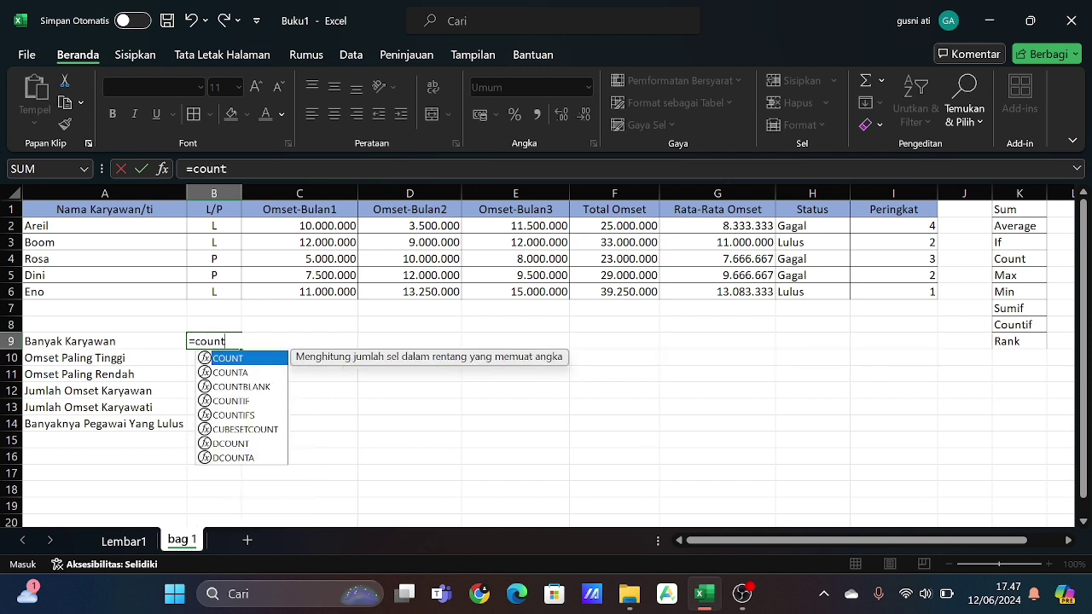
{"action": "type", "text": "a"}
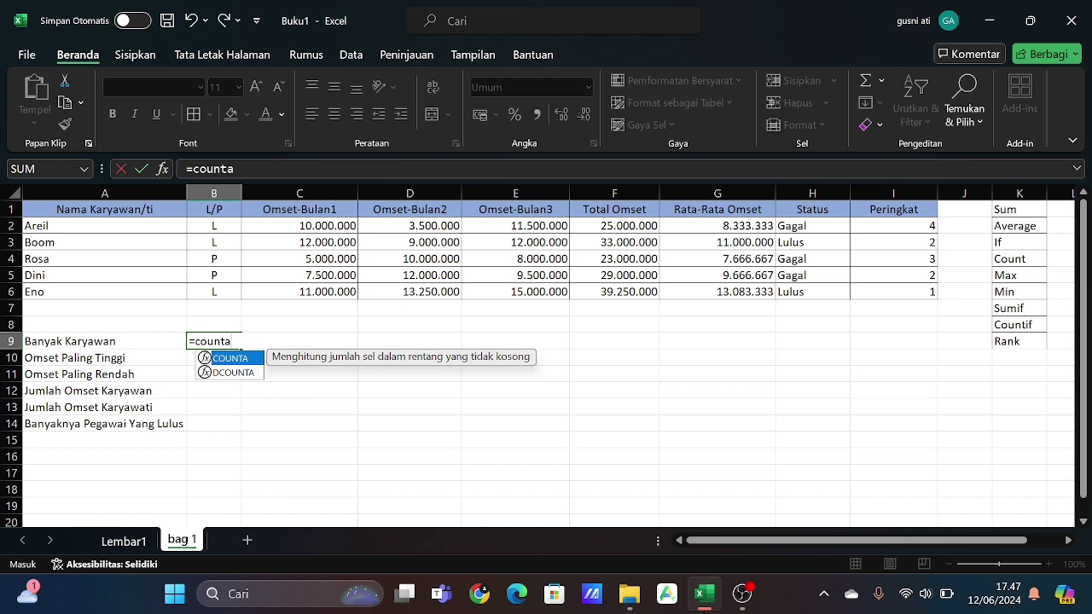
{"action": "type", "text": "("}
{"action": "left_click_drag", "start_coordinate": [65, 231], "coordinate": [67, 291]}
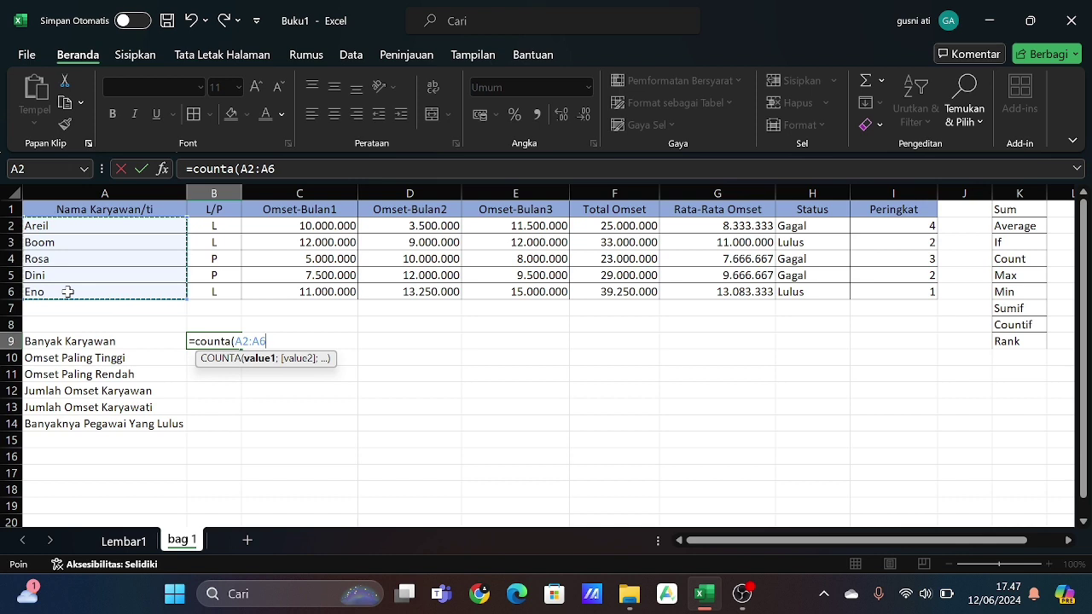
{"action": "type", "text": ")"}
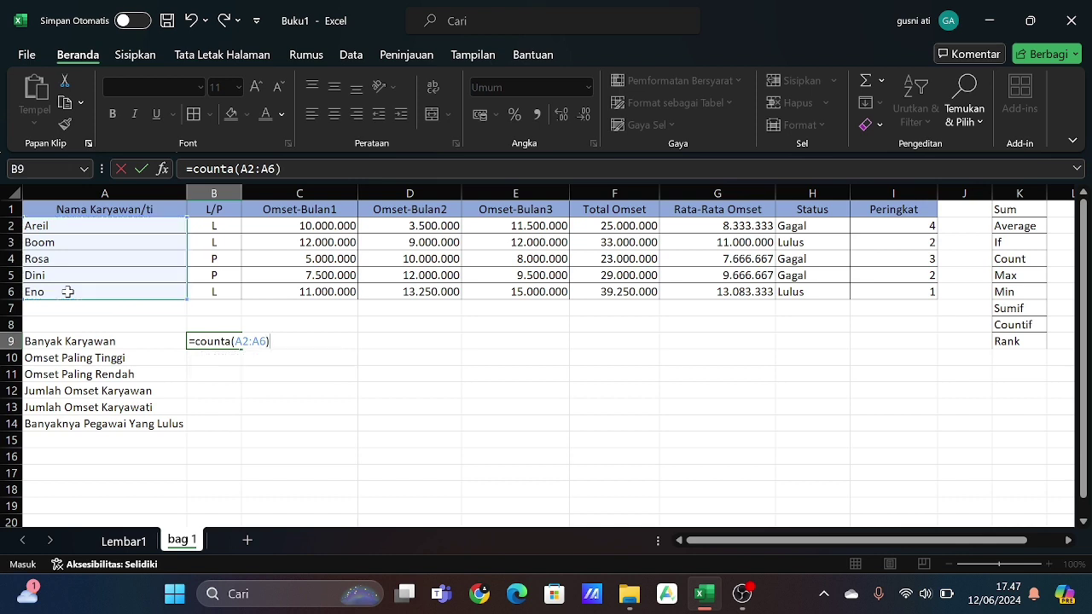
{"action": "key", "text": "Return"}
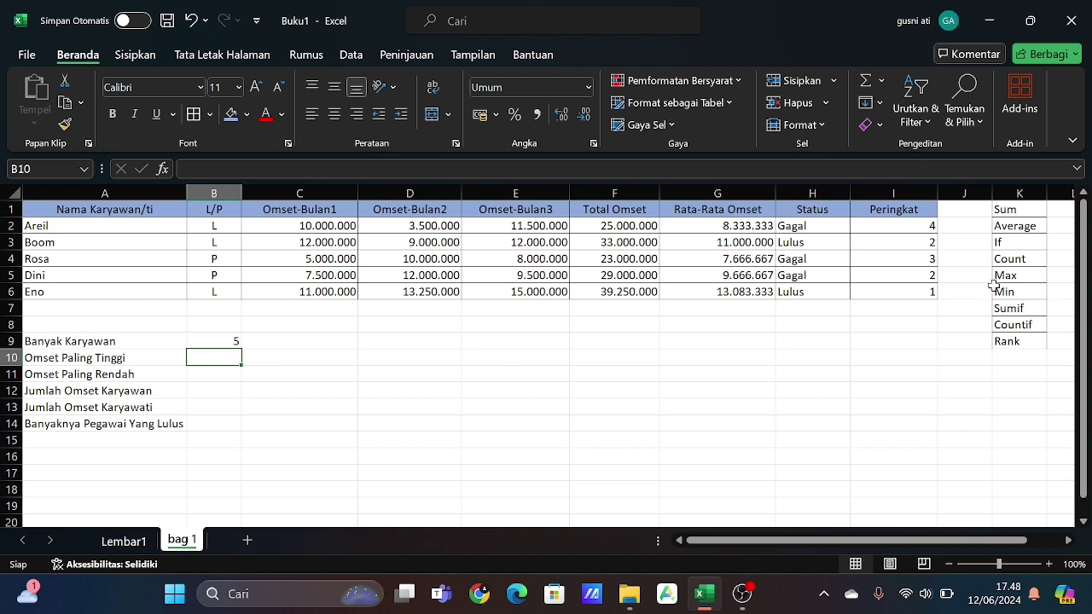
Calculate Omset Paling Tinggi in B10 with =MAX(F2:F6) and widen column B.
{"action": "type", "text": "="}
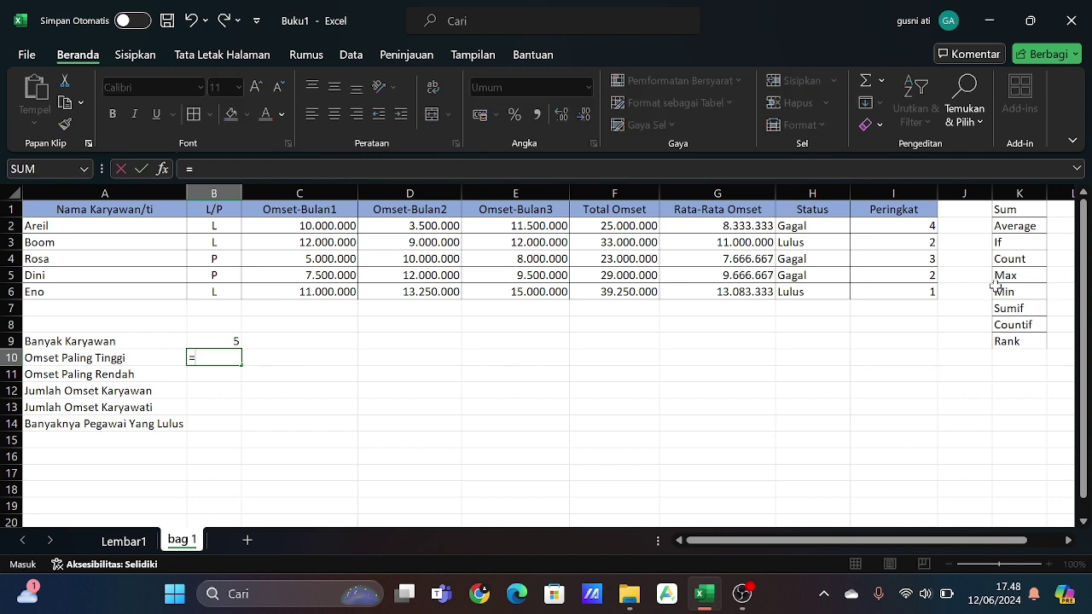
{"action": "type", "text": "ma"}
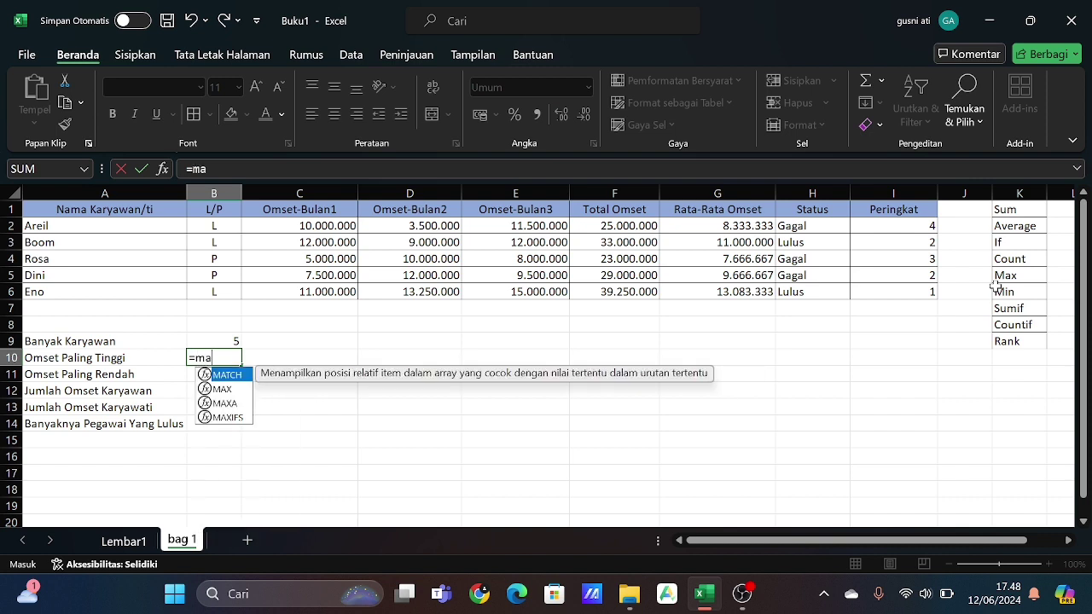
{"action": "type", "text": "x("}
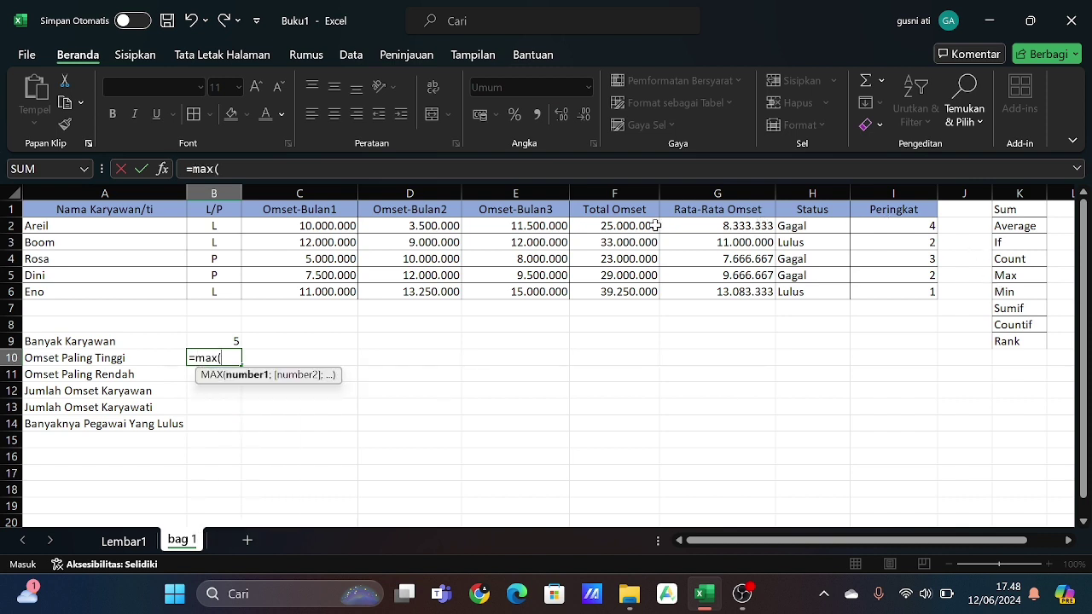
{"action": "left_click_drag", "start_coordinate": [644, 225], "coordinate": [631, 291]}
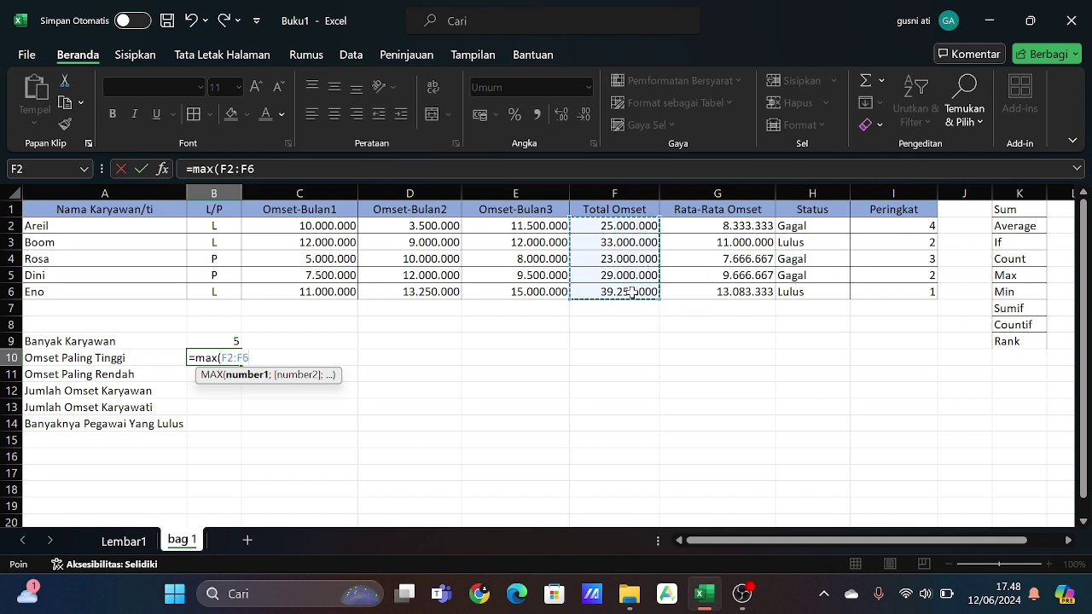
{"action": "type", "text": ")"}
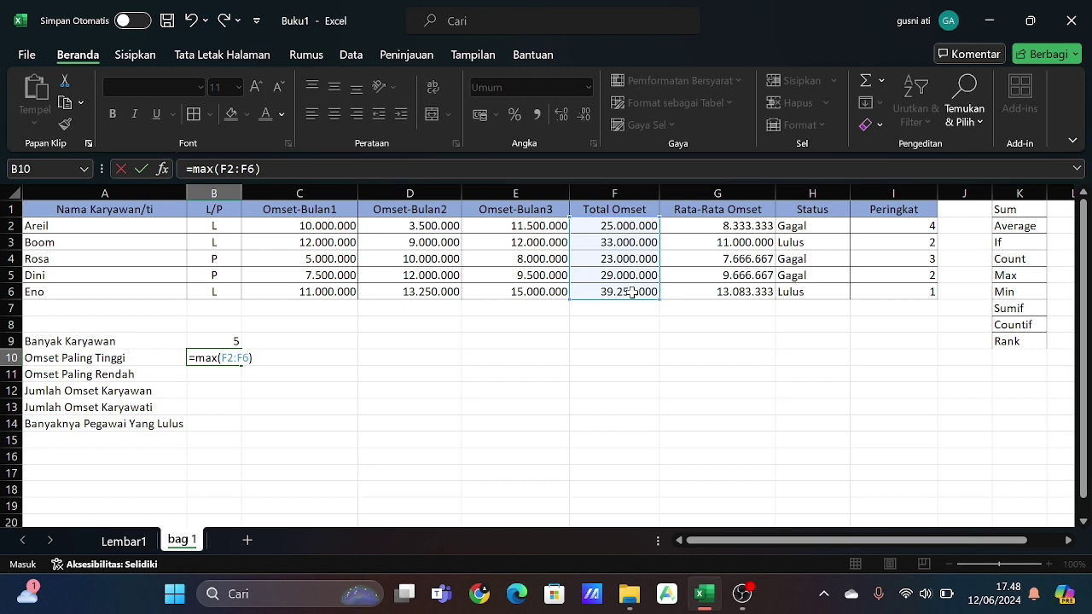
{"action": "key", "text": "Return"}
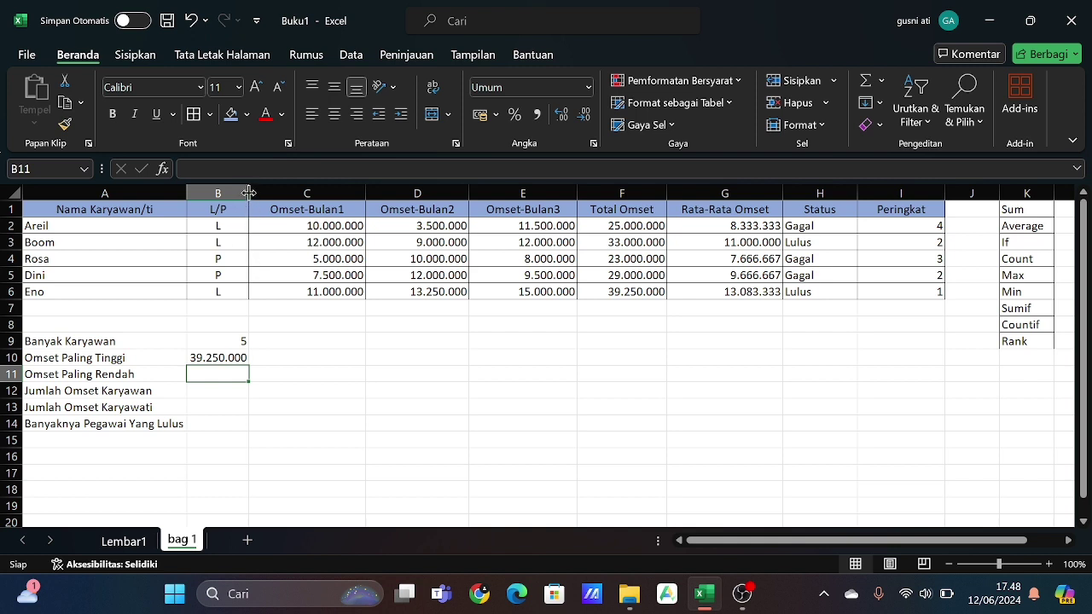
{"action": "left_click_drag", "start_coordinate": [248, 192], "coordinate": [267, 193]}
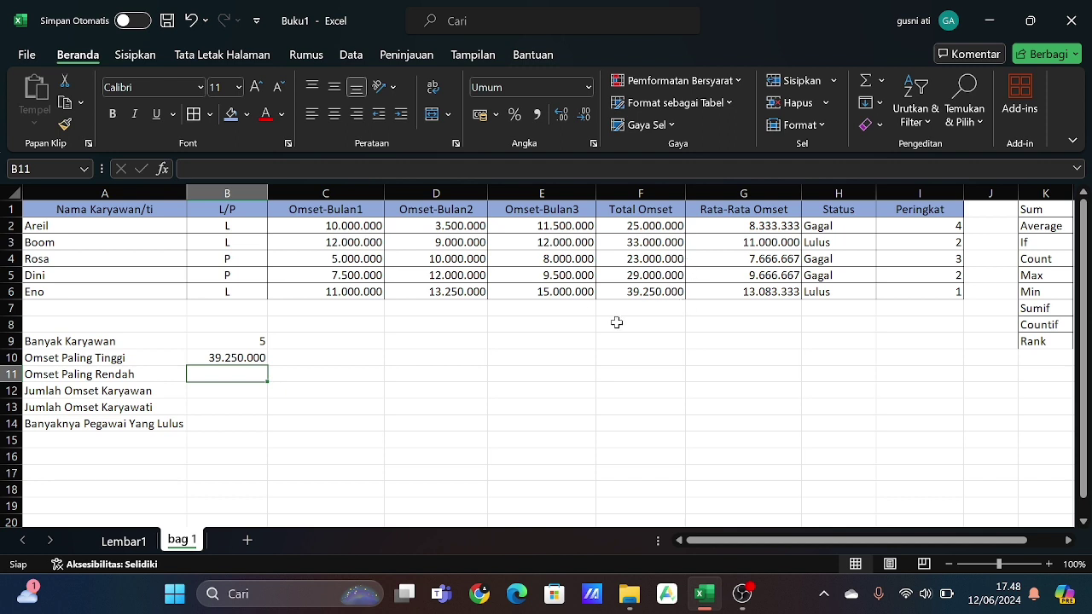
Calculate Omset Paling Rendah in B11 with =MIN(F2:F6).
{"action": "type", "text": "=mi"}
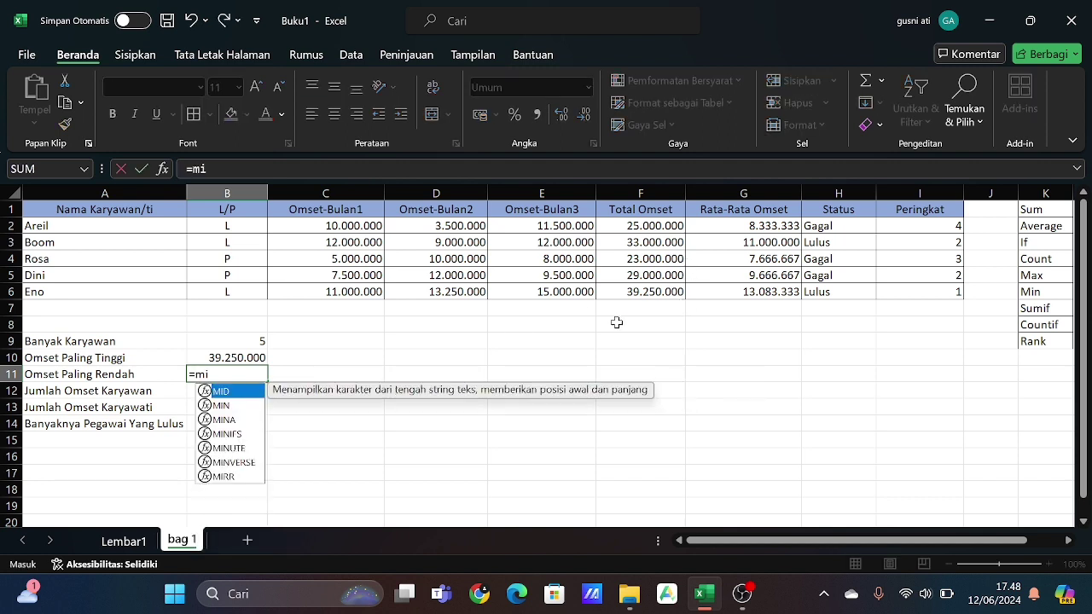
{"action": "type", "text": "n"}
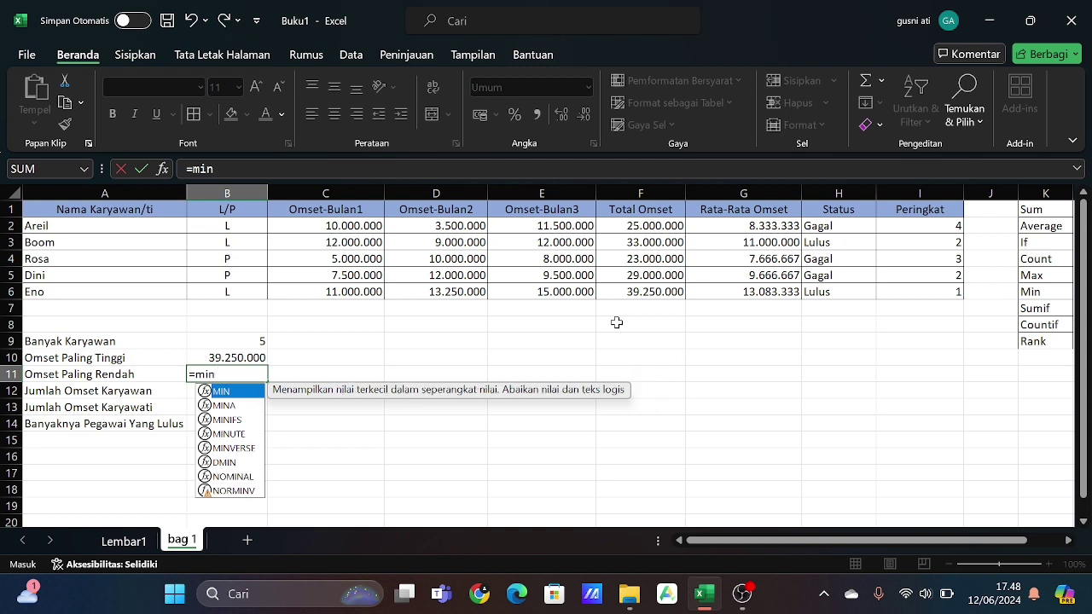
{"action": "type", "text": "("}
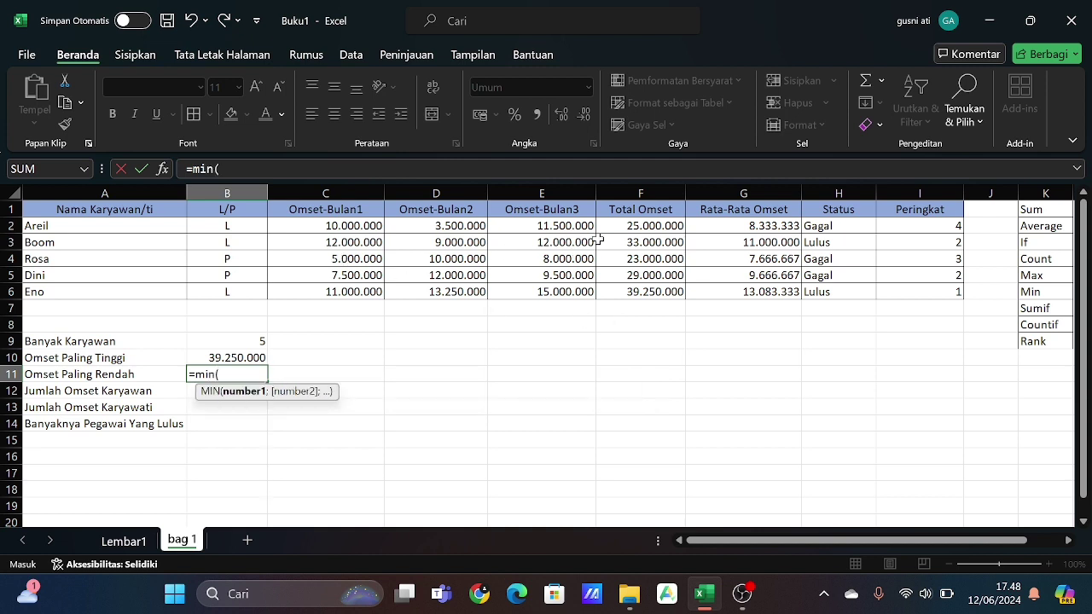
{"action": "left_click_drag", "start_coordinate": [609, 231], "coordinate": [614, 290]}
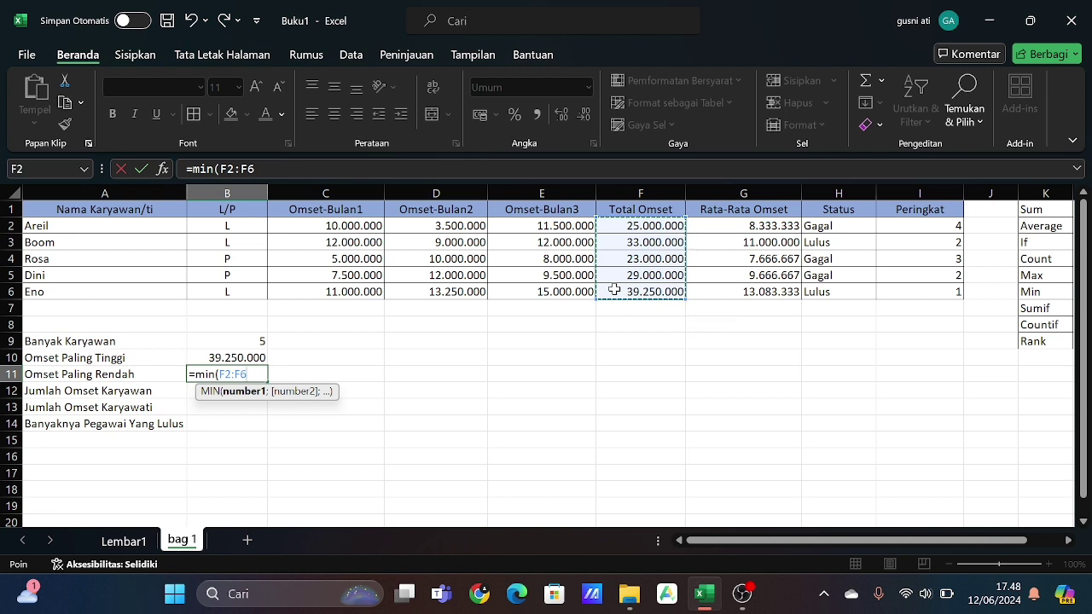
{"action": "type", "text": ")"}
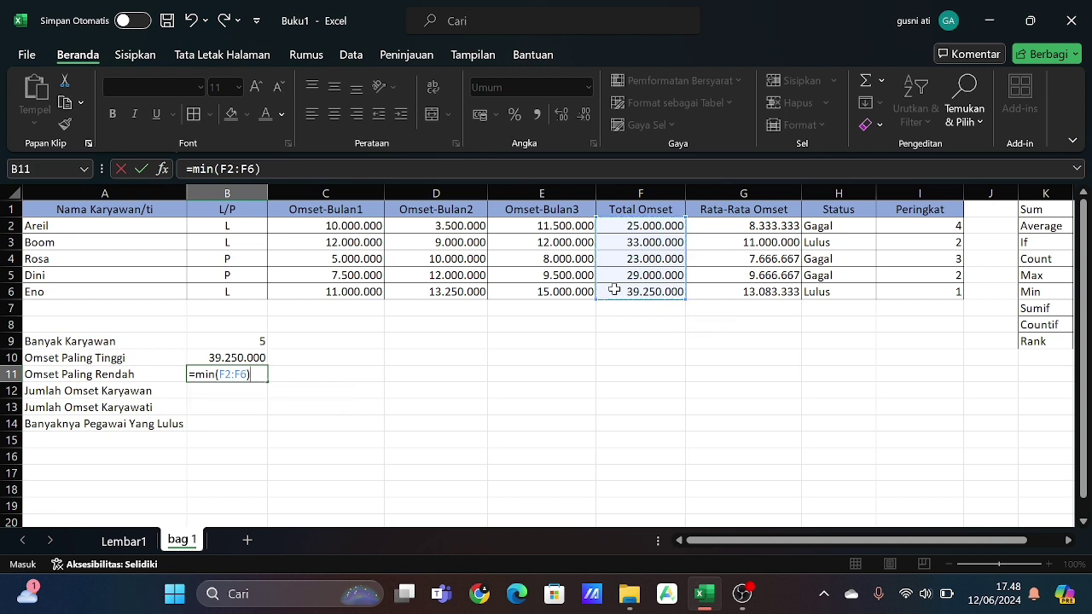
{"action": "key", "text": "Return"}
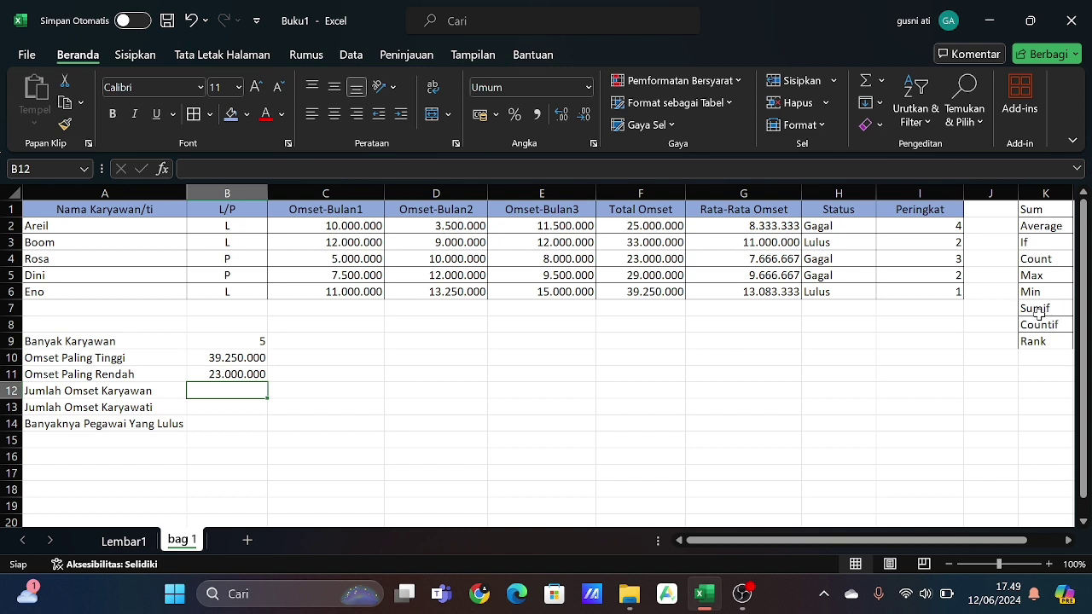
Calculate Jumlah Omset Karyawan in B12 with =SUMIF(B2:B6;"L";F2:F6).
{"action": "type", "text": "=sumif"}
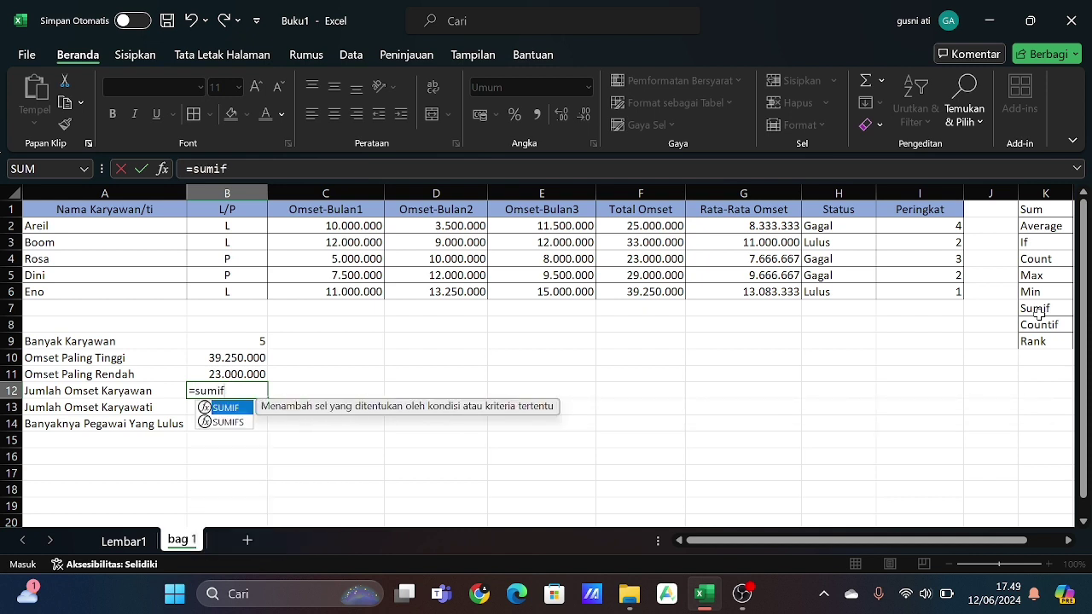
{"action": "type", "text": "("}
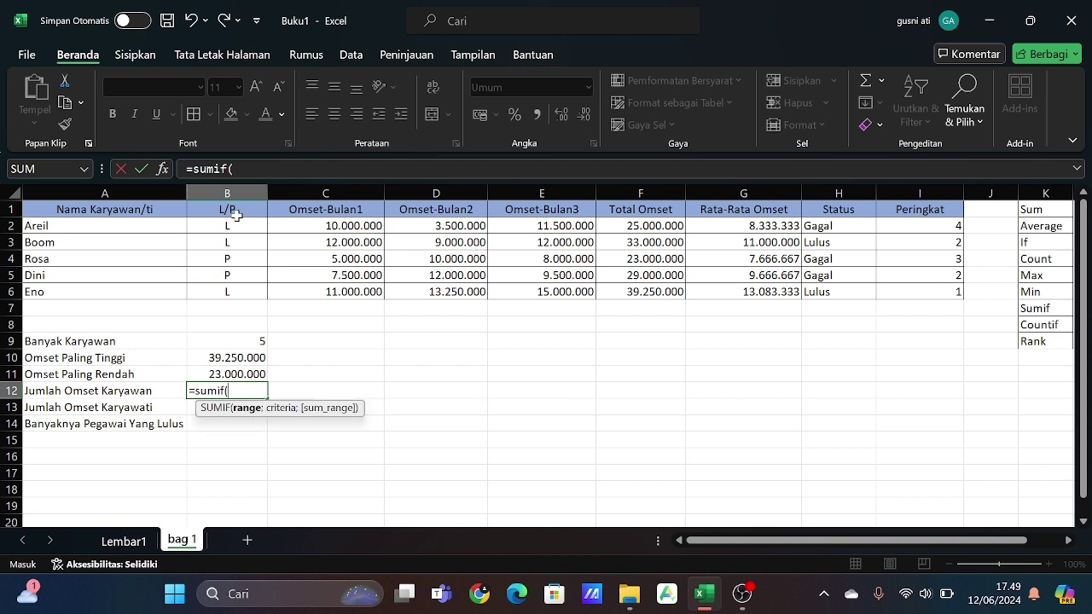
{"action": "left_click_drag", "start_coordinate": [227, 226], "coordinate": [226, 292]}
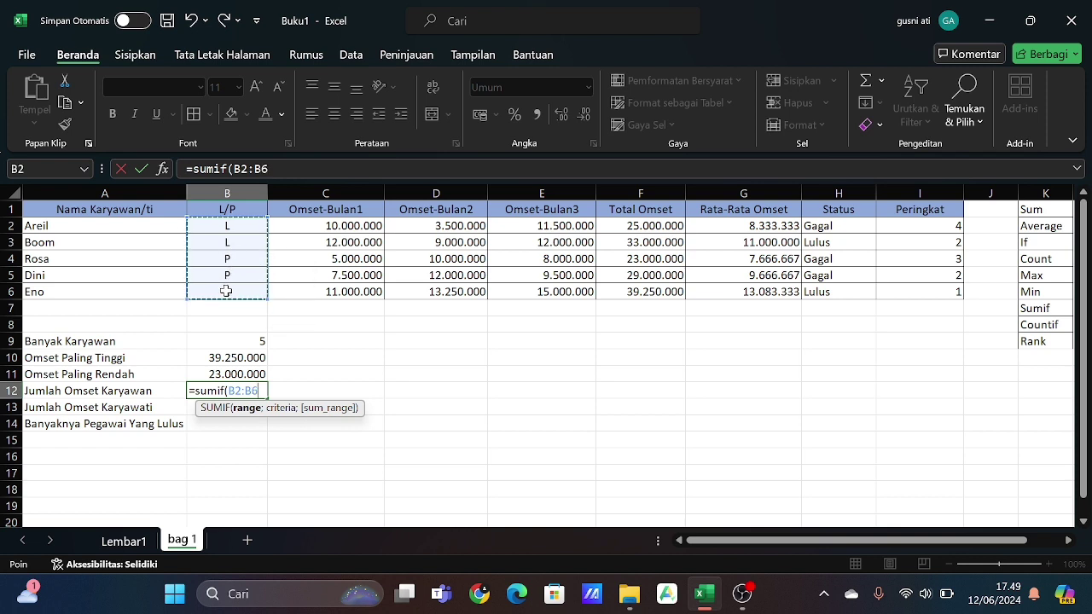
{"action": "type", "text": ";\"L"}
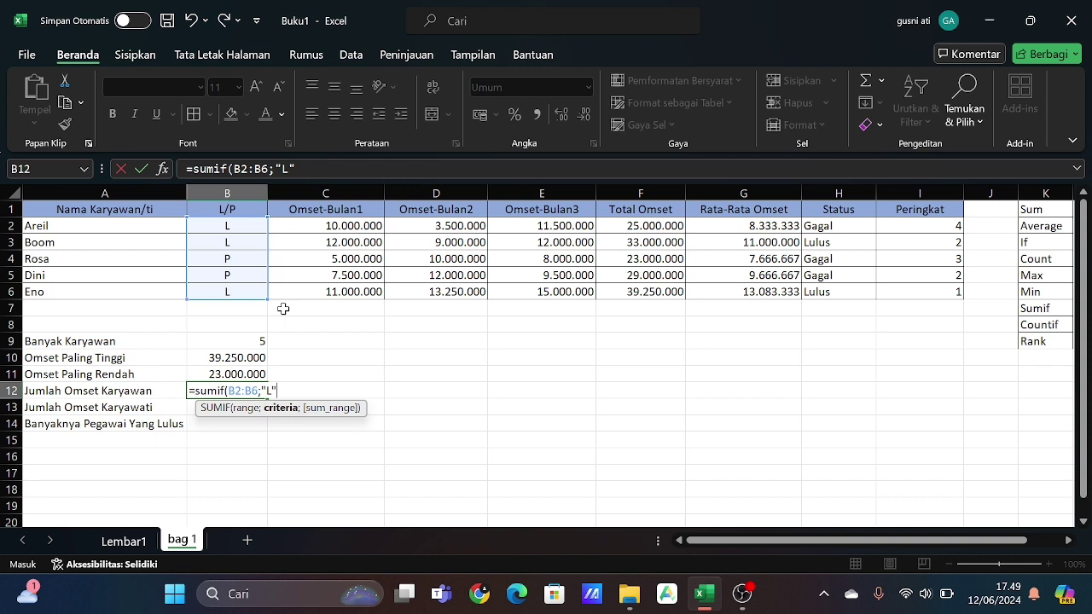
{"action": "type", "text": ";"}
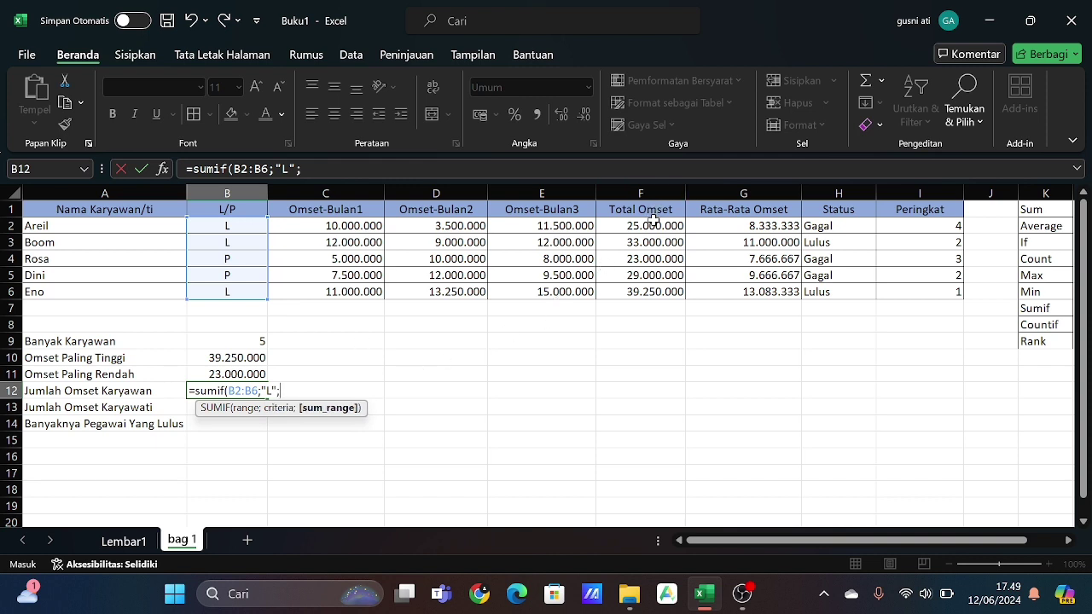
{"action": "left_click_drag", "start_coordinate": [652, 222], "coordinate": [651, 291]}
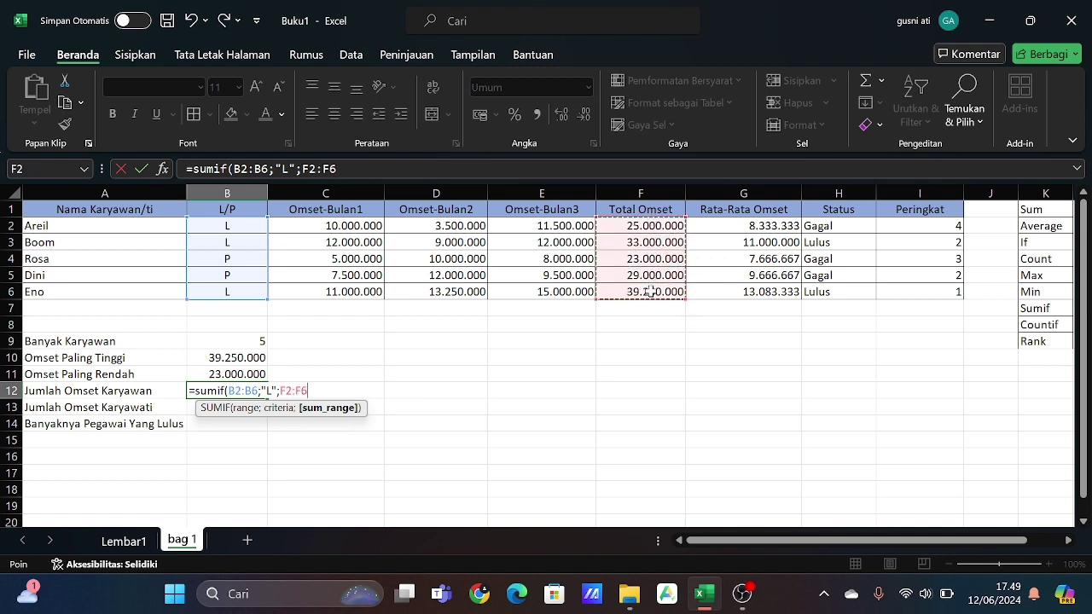
{"action": "type", "text": ")"}
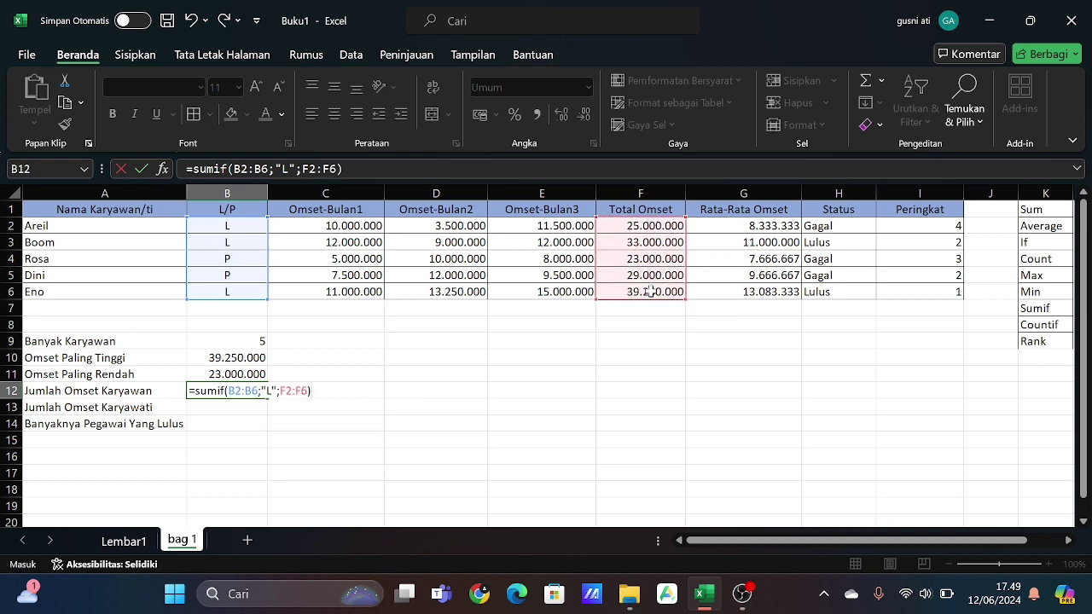
{"action": "key", "text": "Return"}
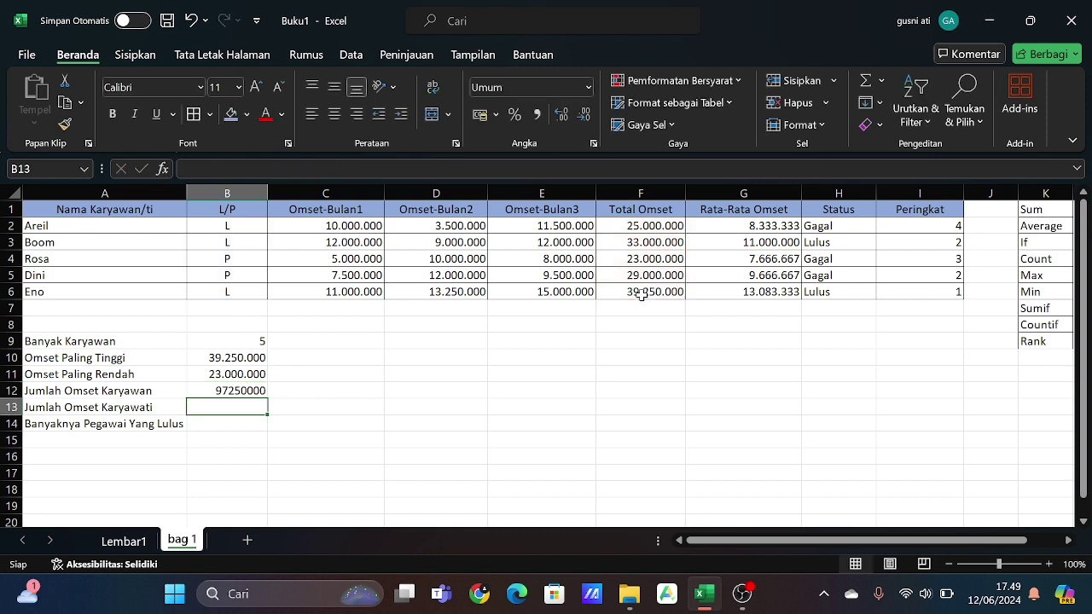
Format B12 with thousands separators and no decimals, and widen column B to fit the value.
{"action": "left_click", "coordinate": [254, 392]}
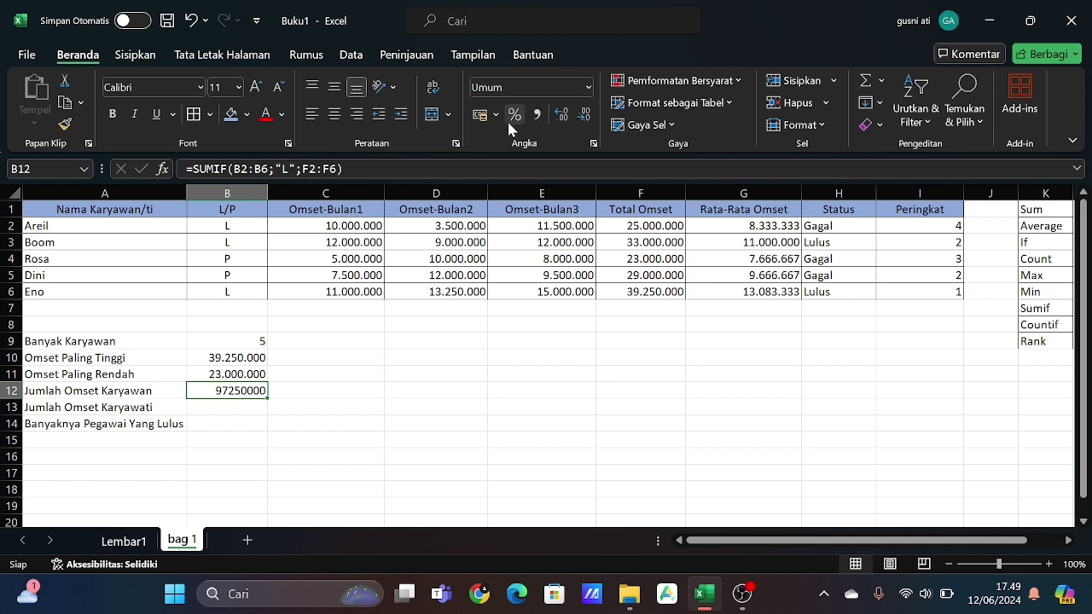
{"action": "left_click", "coordinate": [536, 116]}
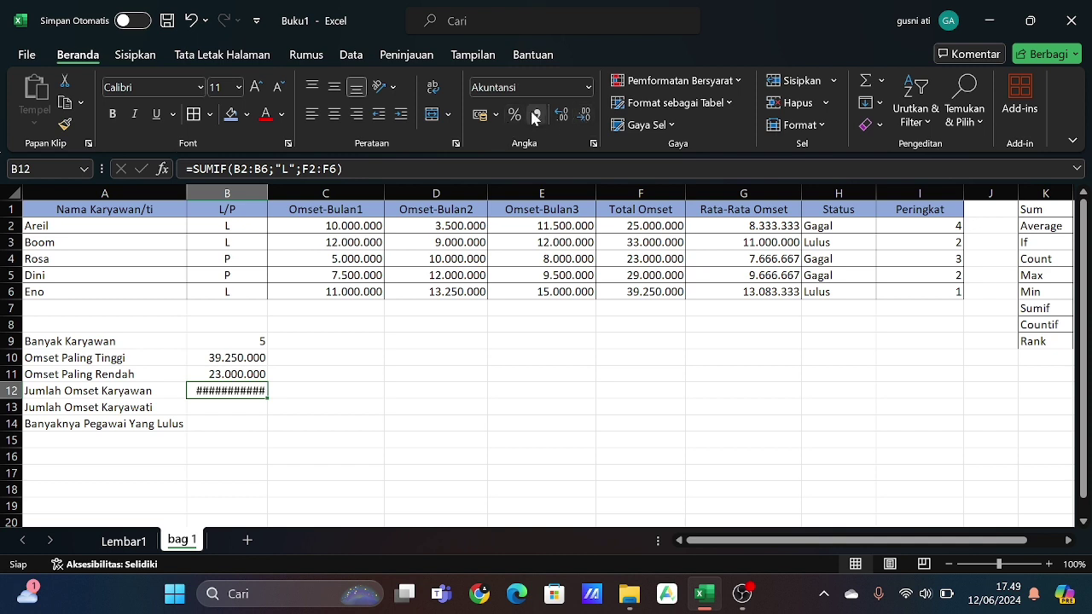
{"action": "left_click", "coordinate": [563, 119]}
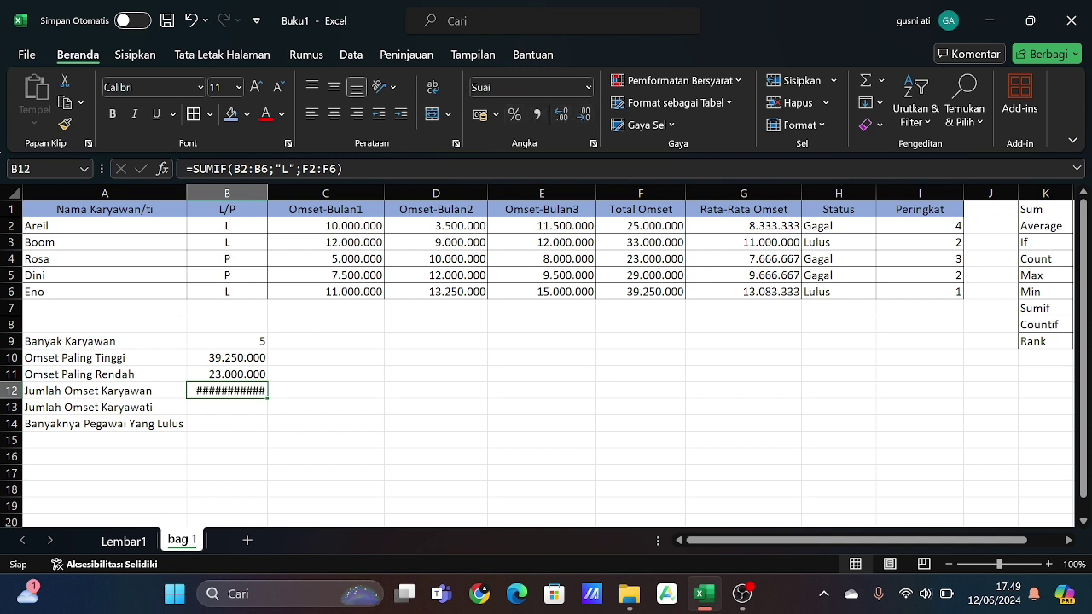
{"action": "left_click_drag", "start_coordinate": [264, 185], "coordinate": [303, 185]}
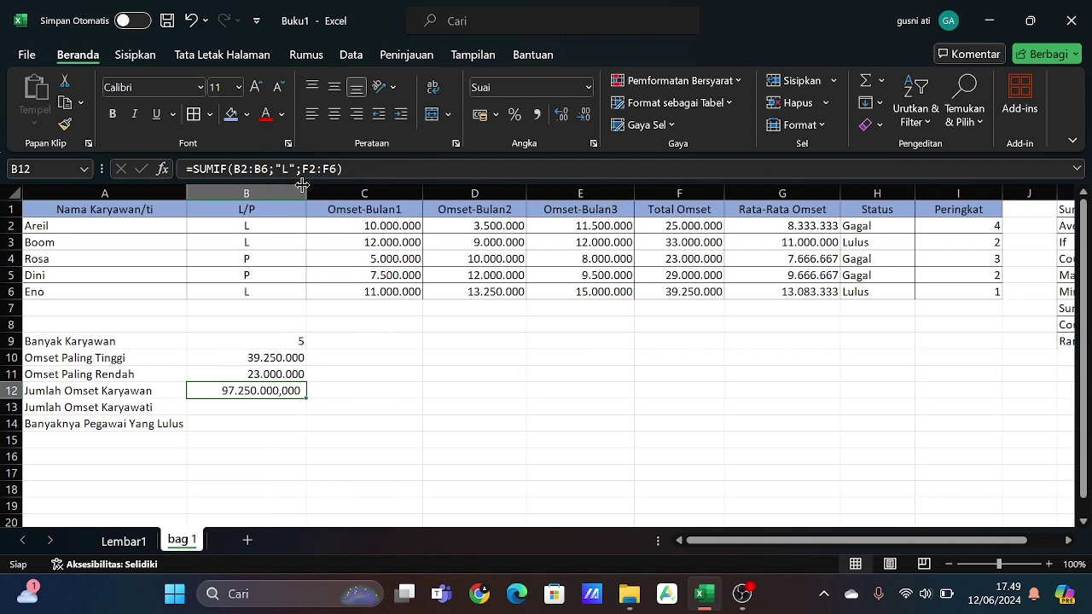
{"action": "left_click", "coordinate": [585, 116]}
{"action": "left_click", "coordinate": [585, 116]}
{"action": "left_click", "coordinate": [585, 116]}
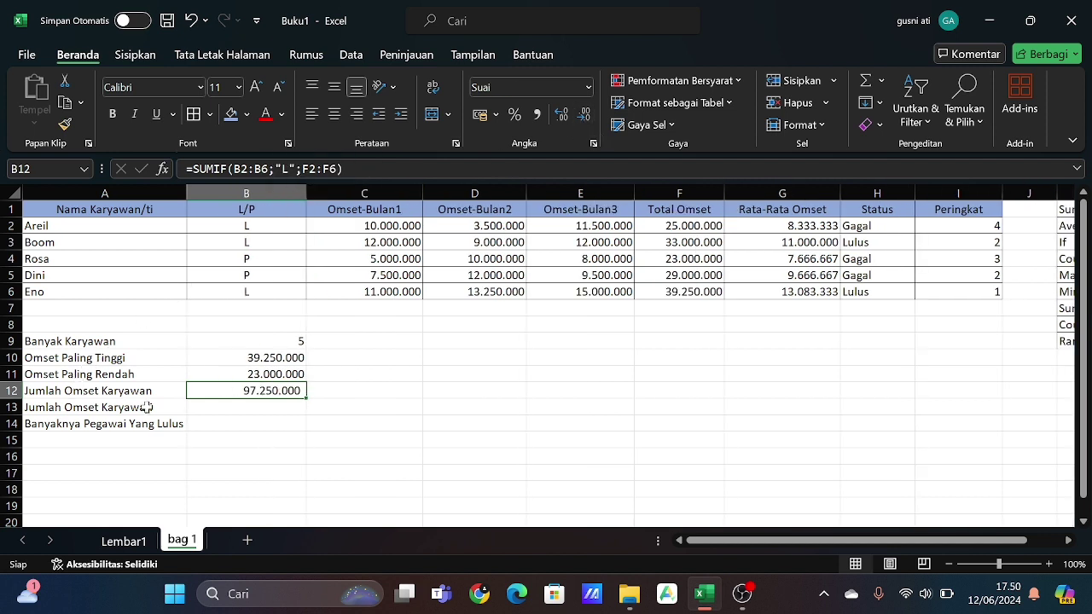
Calculate Jumlah Omset Karyawati in B13 with =SUMIF(B2:B6;"P";F2:F6).
{"action": "left_click", "coordinate": [228, 406]}
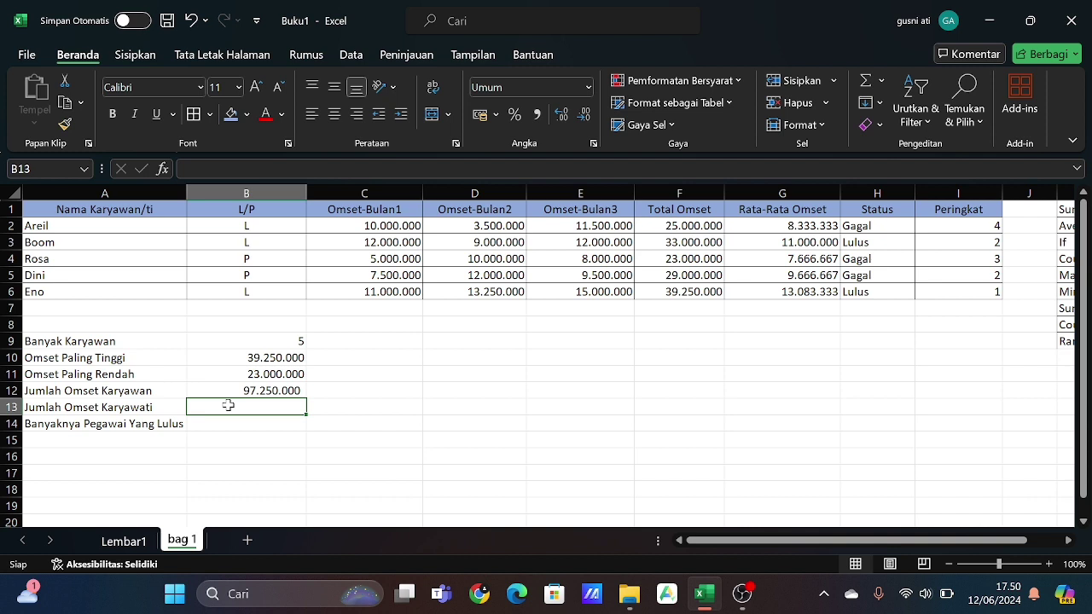
{"action": "type", "text": "=sumi"}
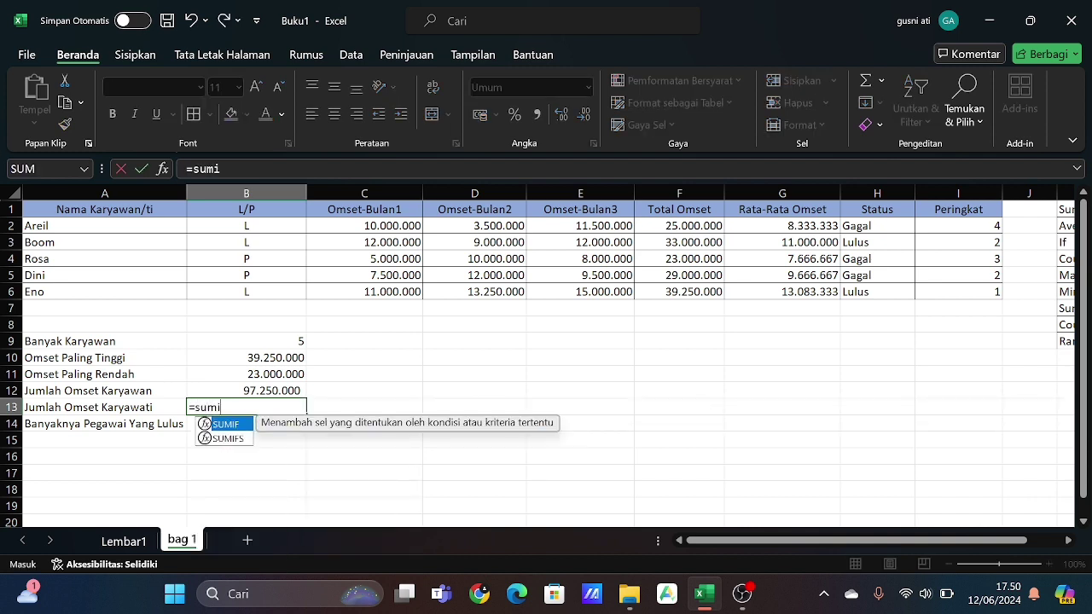
{"action": "type", "text": "f("}
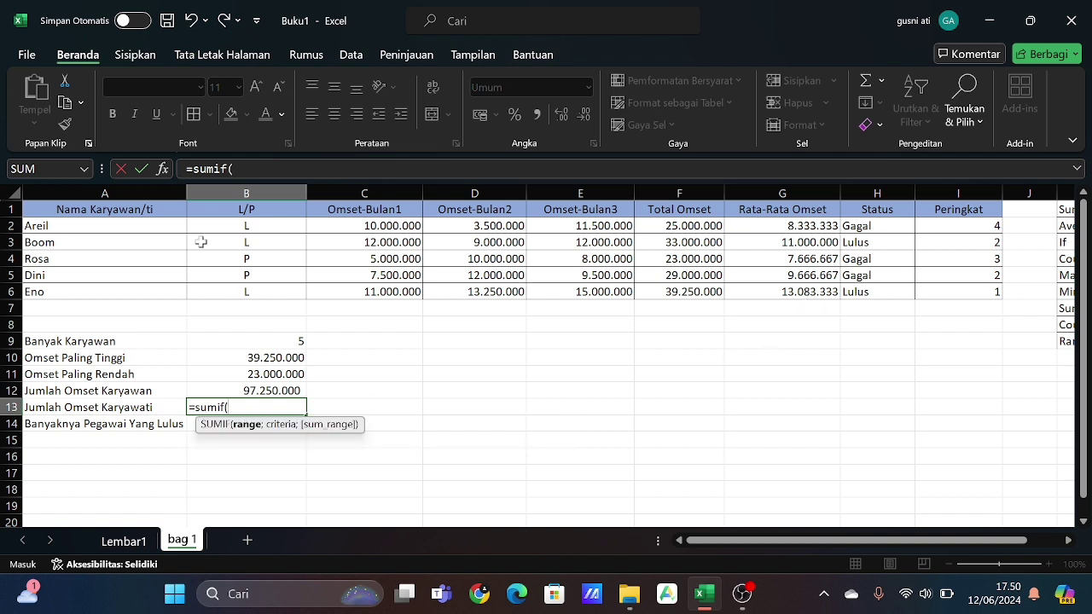
{"action": "left_click_drag", "start_coordinate": [217, 225], "coordinate": [221, 290]}
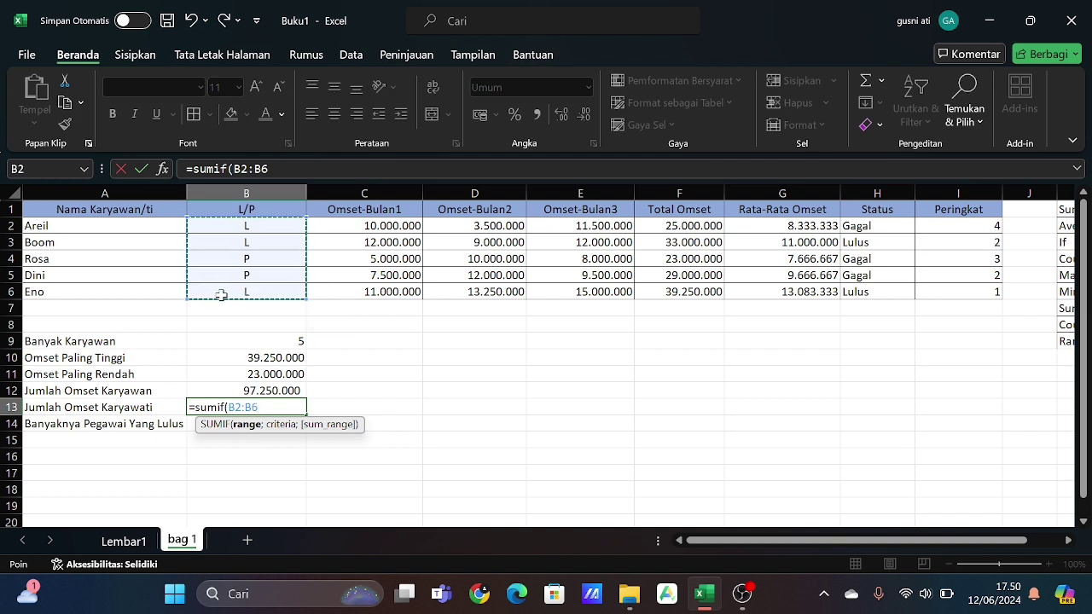
{"action": "type", "text": ";\"P"}
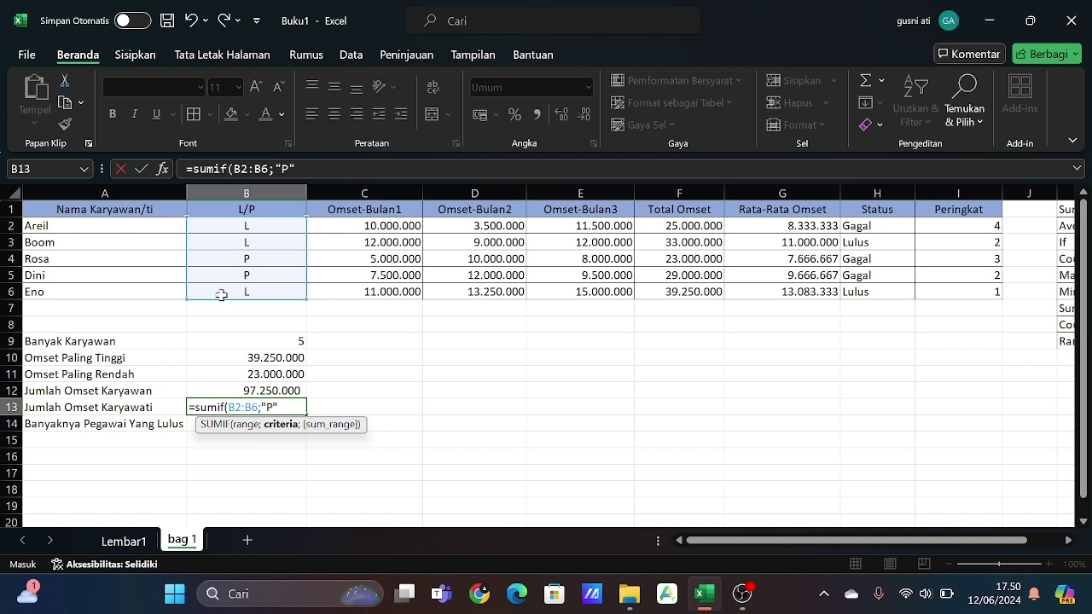
{"action": "type", "text": "\";"}
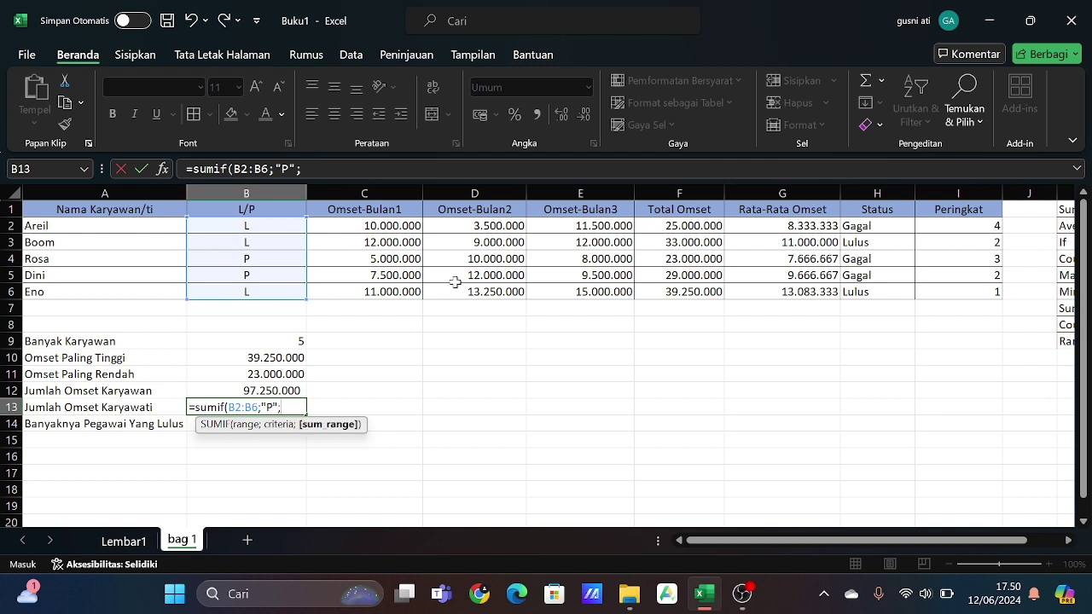
{"action": "left_click_drag", "start_coordinate": [666, 226], "coordinate": [666, 292]}
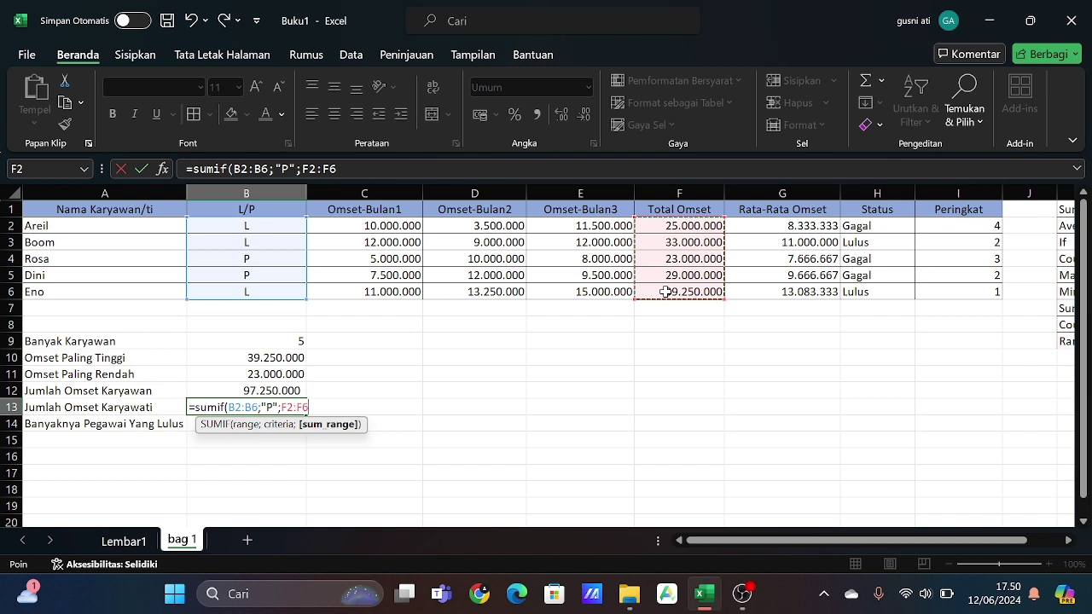
{"action": "type", "text": ")"}
{"action": "key", "text": "Return"}
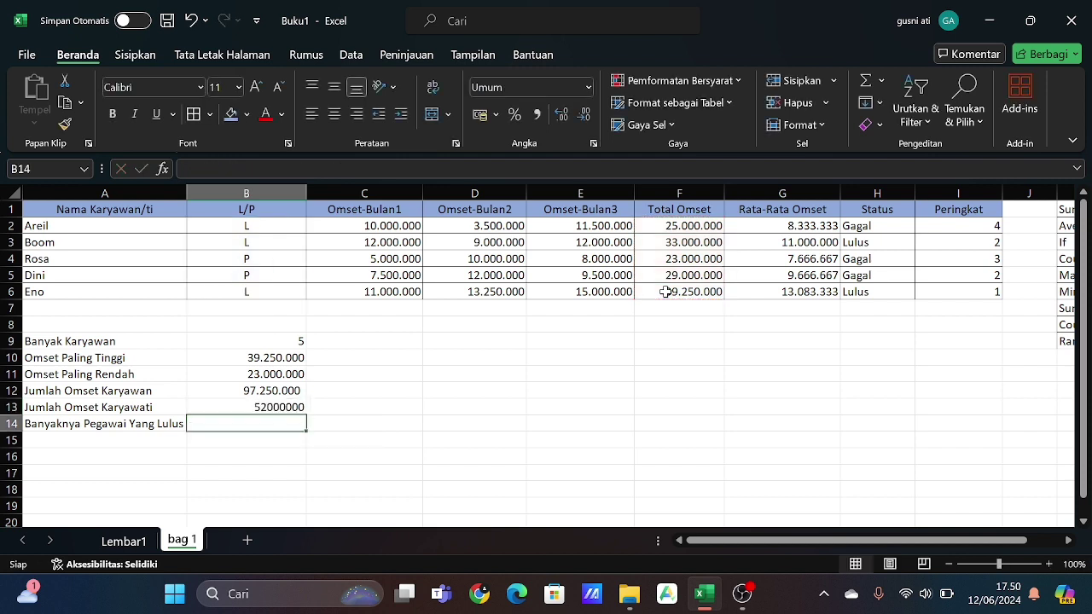
Format the Jumlah Omset Karyawati value in B13 with thousands separators and no decimals.
{"action": "left_click", "coordinate": [298, 408]}
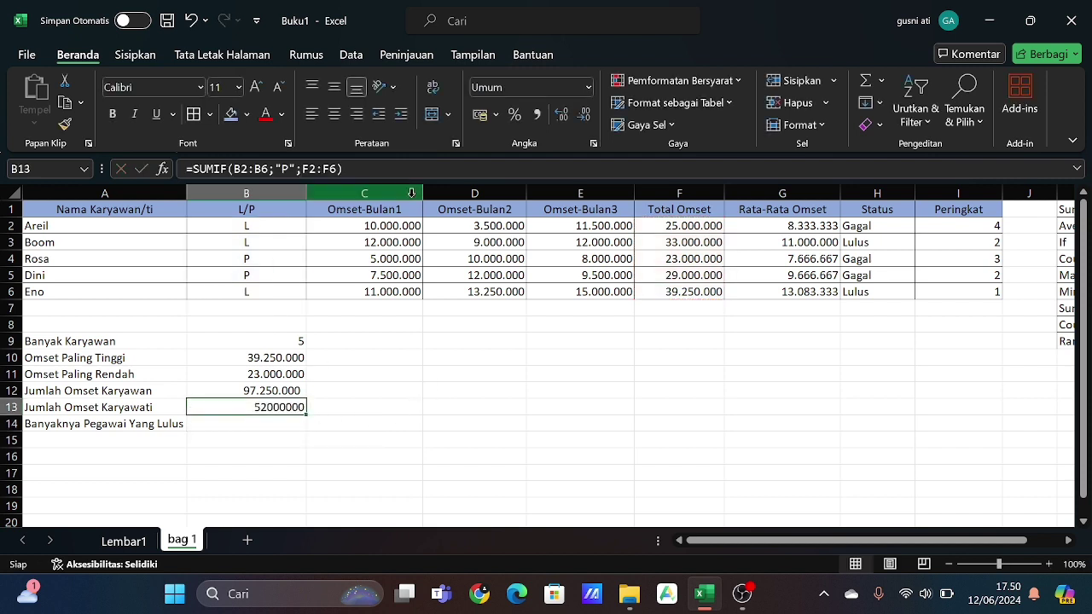
{"action": "left_click", "coordinate": [537, 114]}
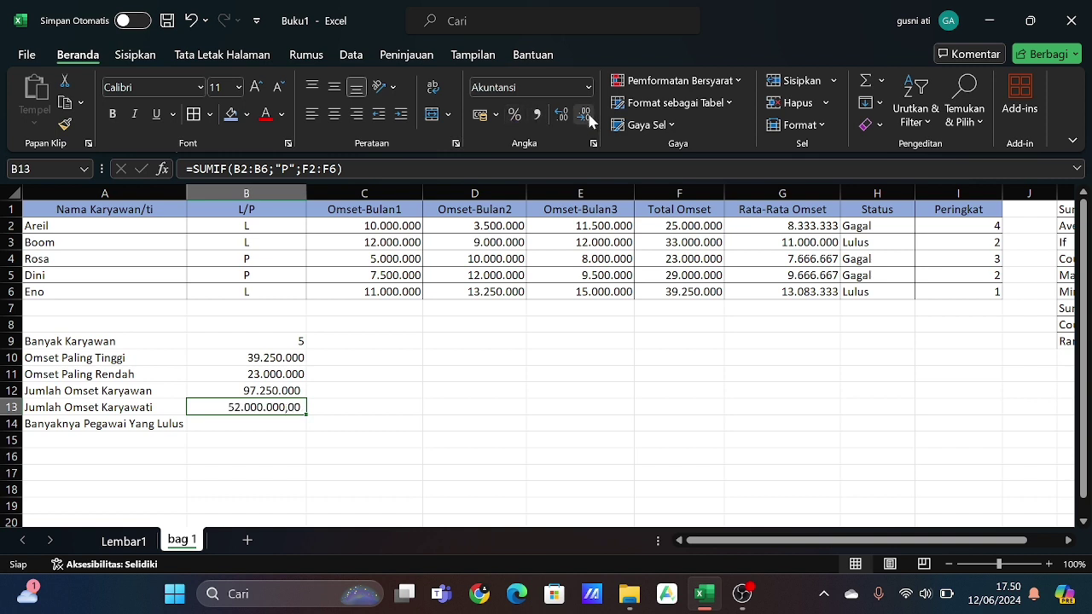
{"action": "double_click", "coordinate": [586, 117]}
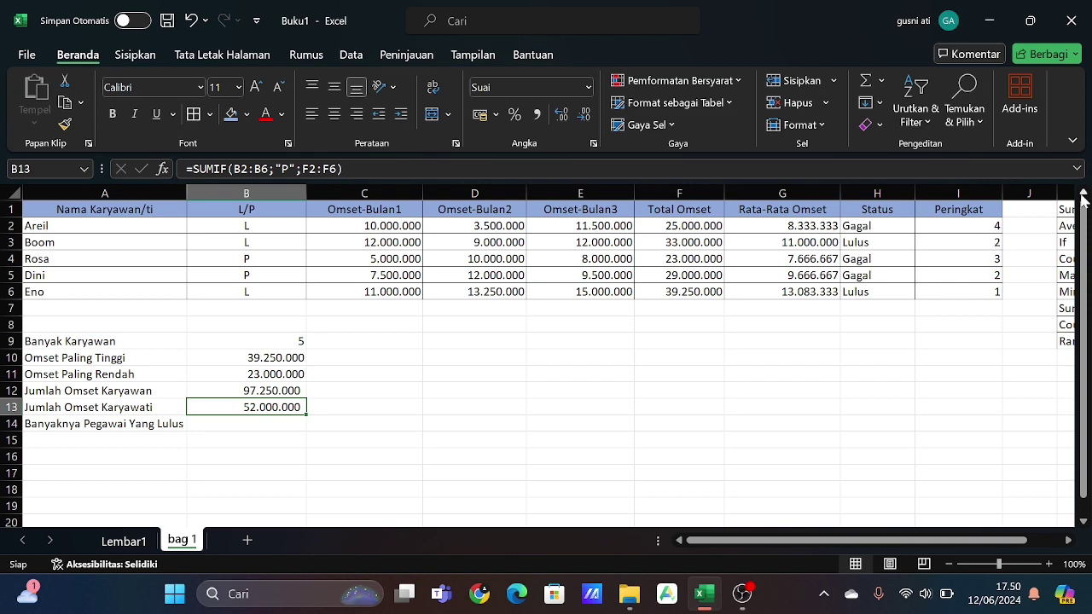
Calculate Banyaknya Pegawai Yang Lulus in B14 with =COUNTIF(H2:H6;"Lulus").
{"action": "scroll", "coordinate": [957, 324], "scroll_direction": "right", "scroll_amount": 2}
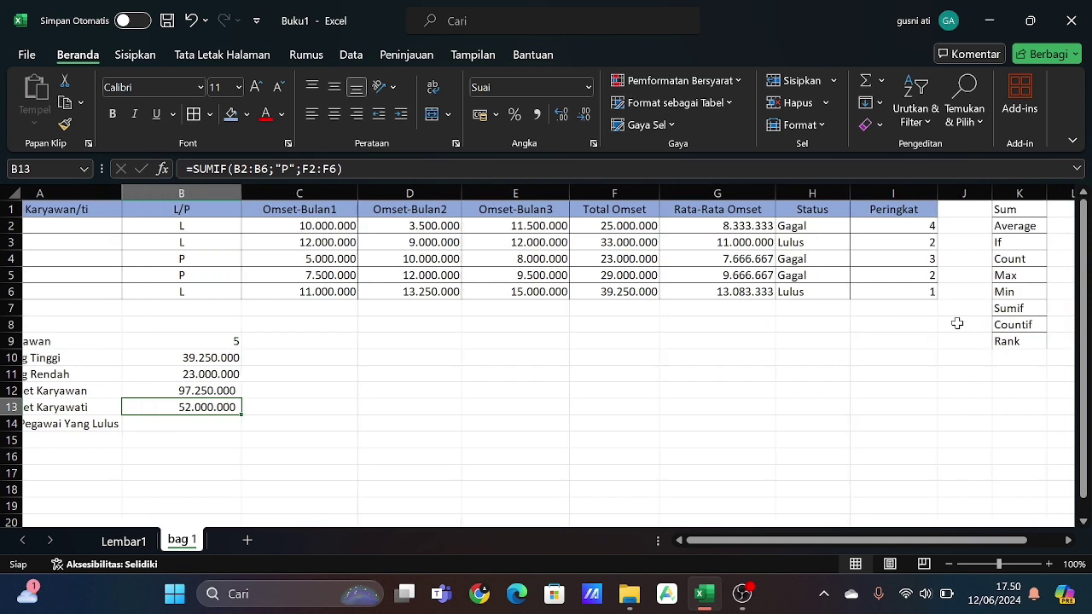
{"action": "scroll", "coordinate": [957, 323], "scroll_direction": "left", "scroll_amount": 2}
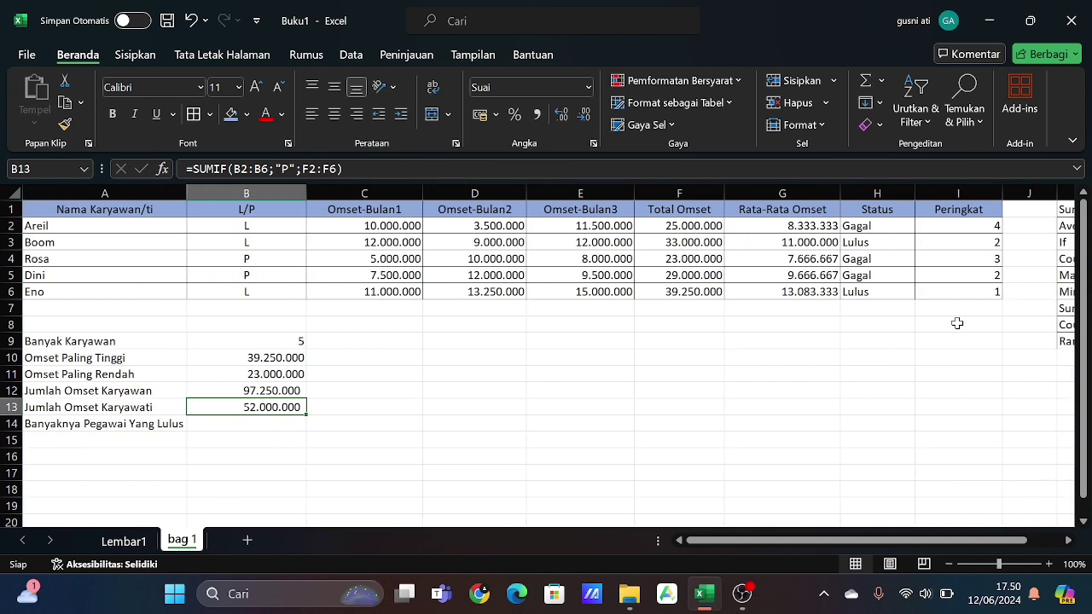
{"action": "left_click", "coordinate": [266, 427]}
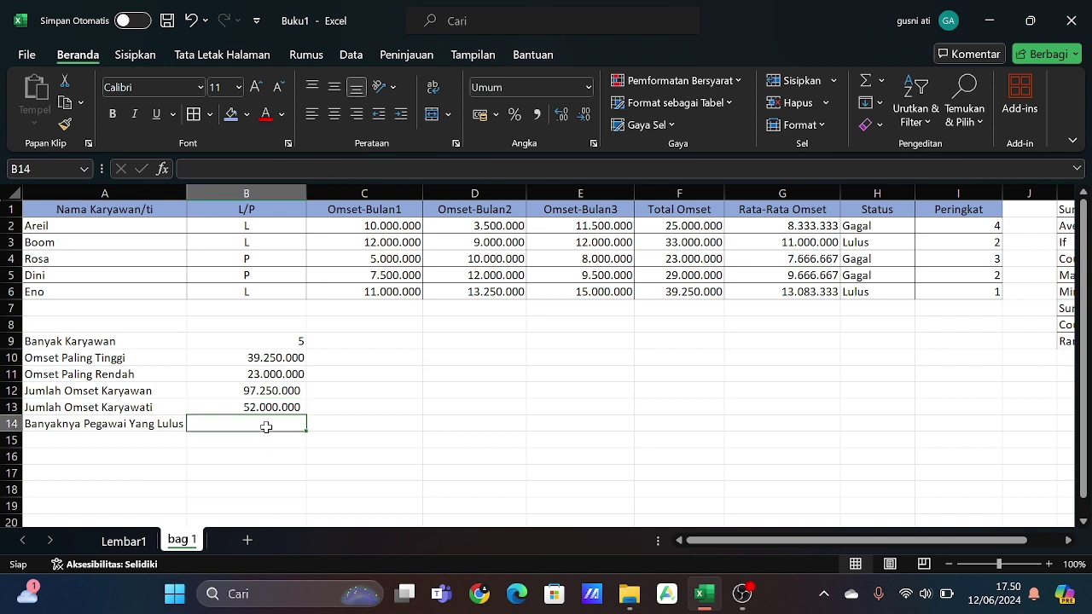
{"action": "type", "text": "="}
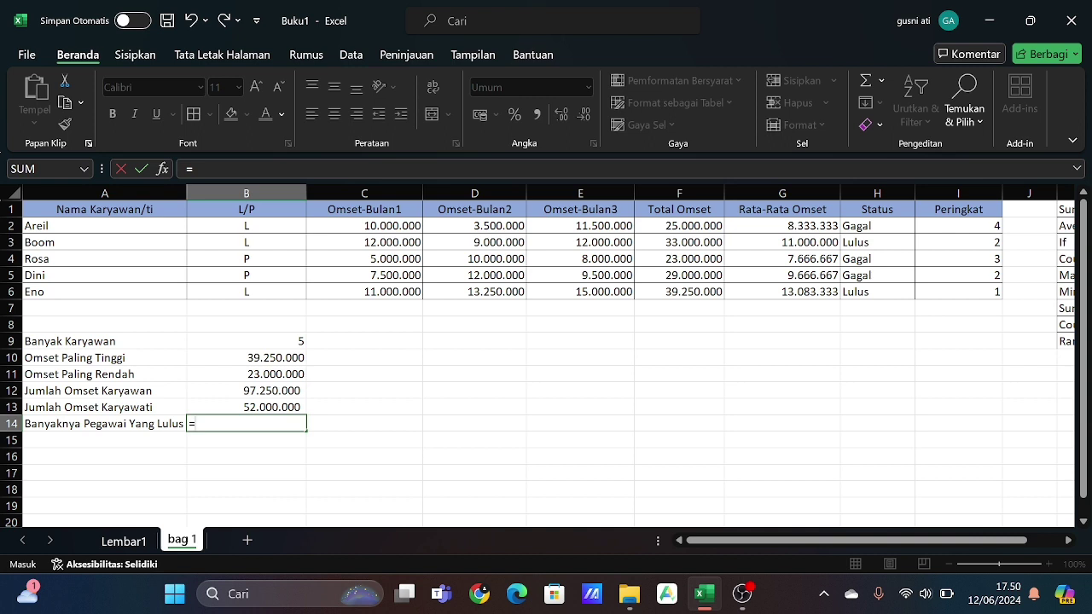
{"action": "type", "text": "countif"}
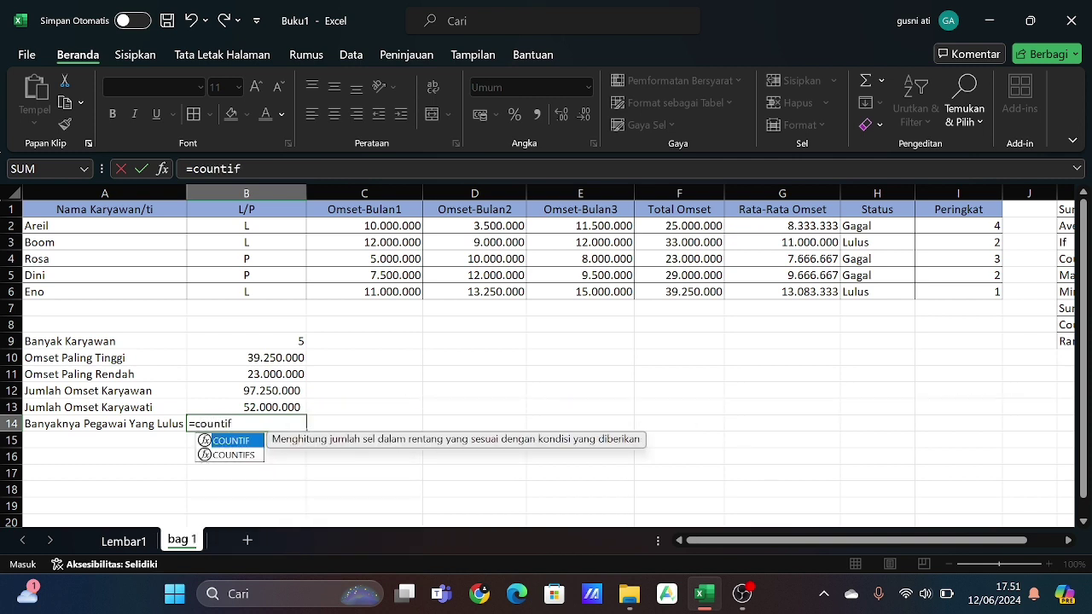
{"action": "type", "text": "("}
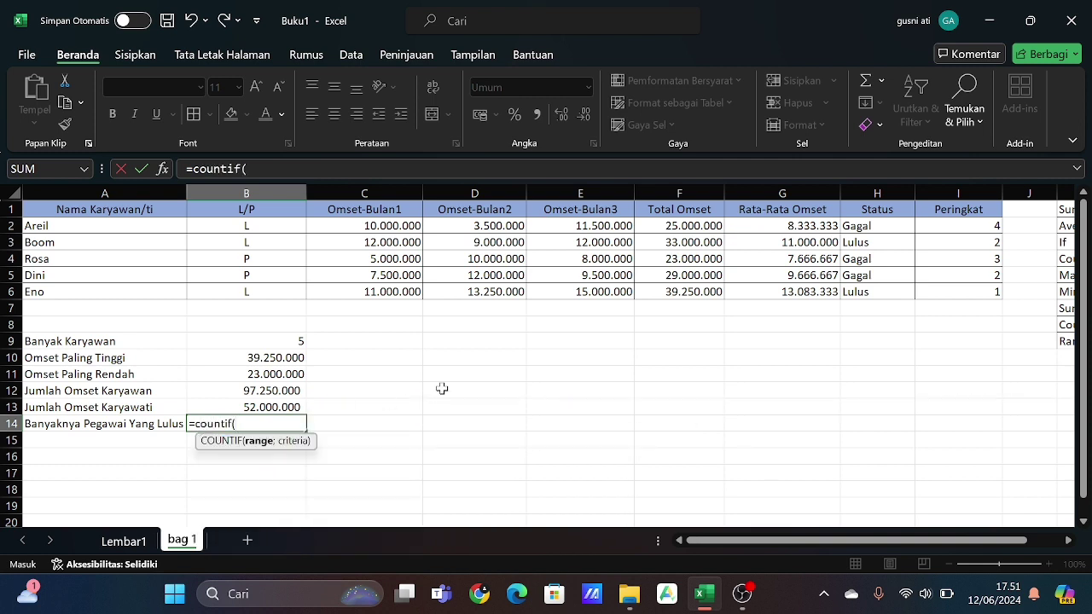
{"action": "left_click", "coordinate": [872, 230]}
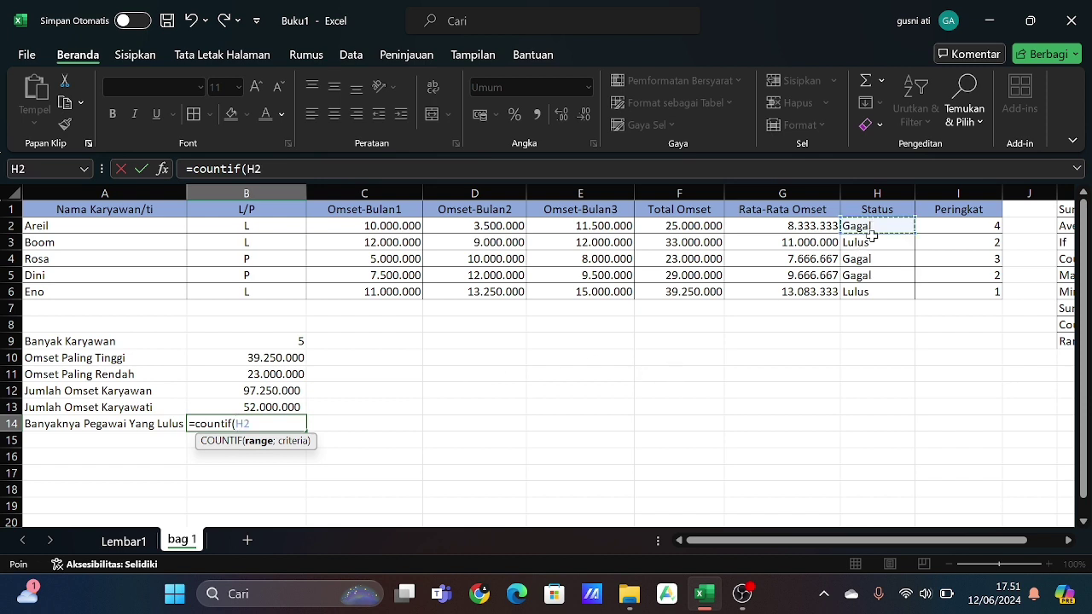
{"action": "left_click_drag", "start_coordinate": [872, 236], "coordinate": [872, 292]}
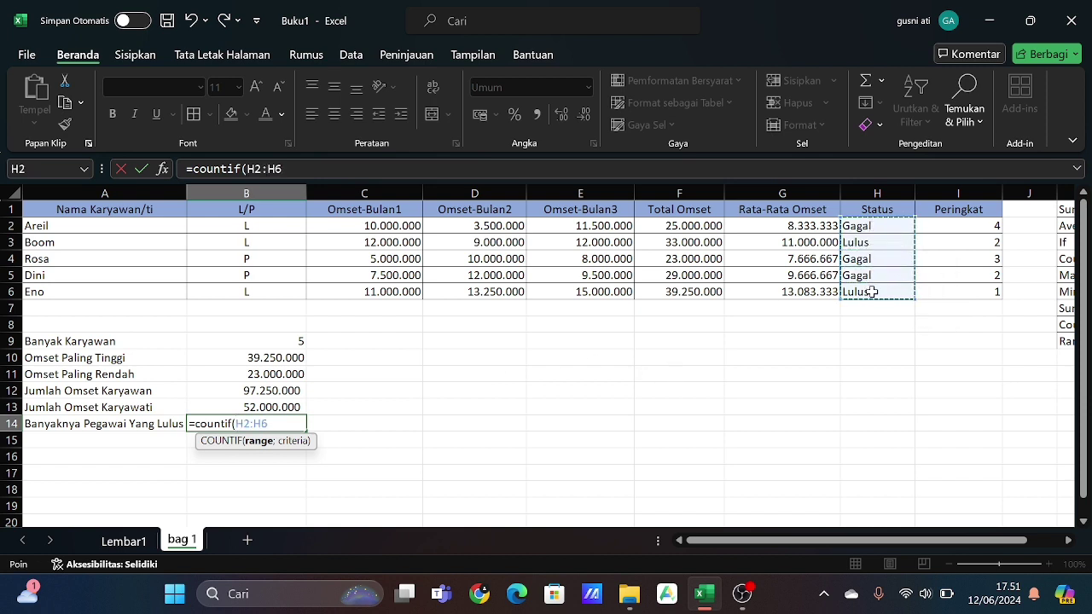
{"action": "type", "text": ";\"Lulus"}
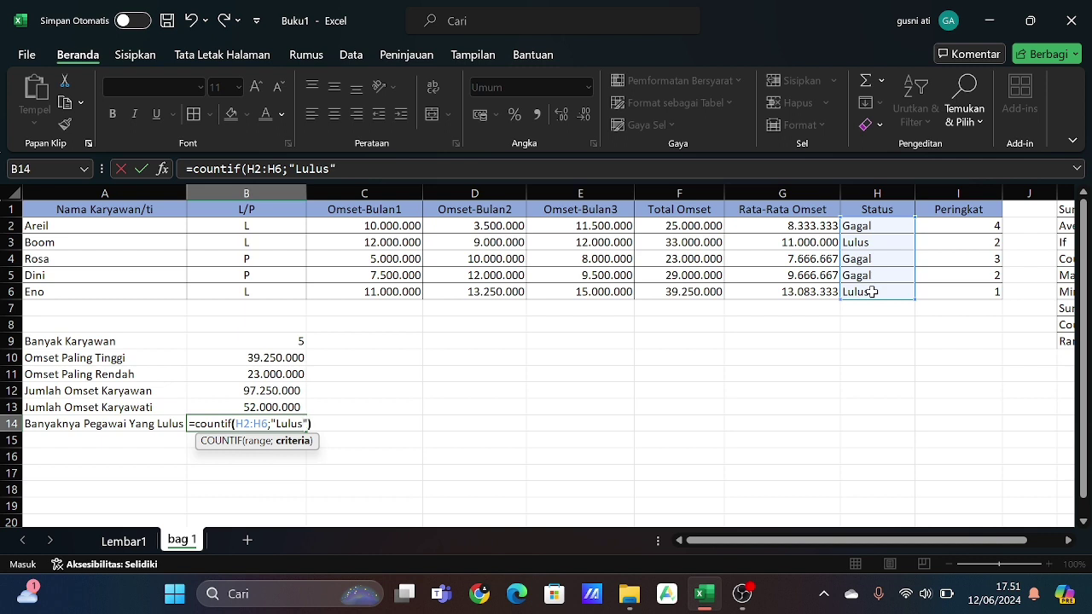
{"action": "key", "text": "Return"}
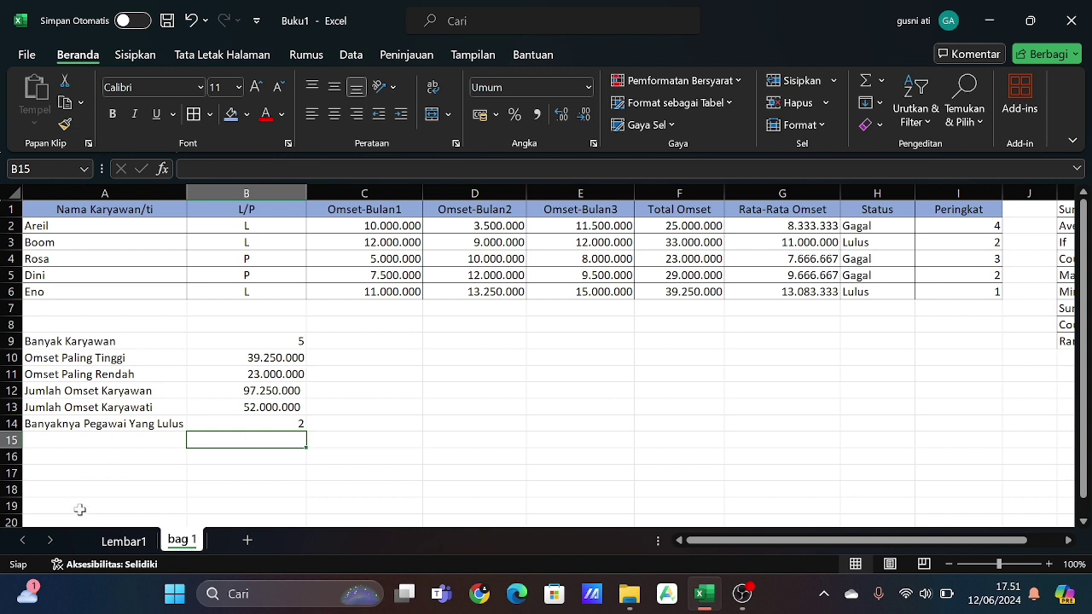
On the Lembar1 sheet, fill the Bagian 1 formula names from Sum to Countif (B2:B9) with light green.
{"action": "left_click", "coordinate": [130, 542]}
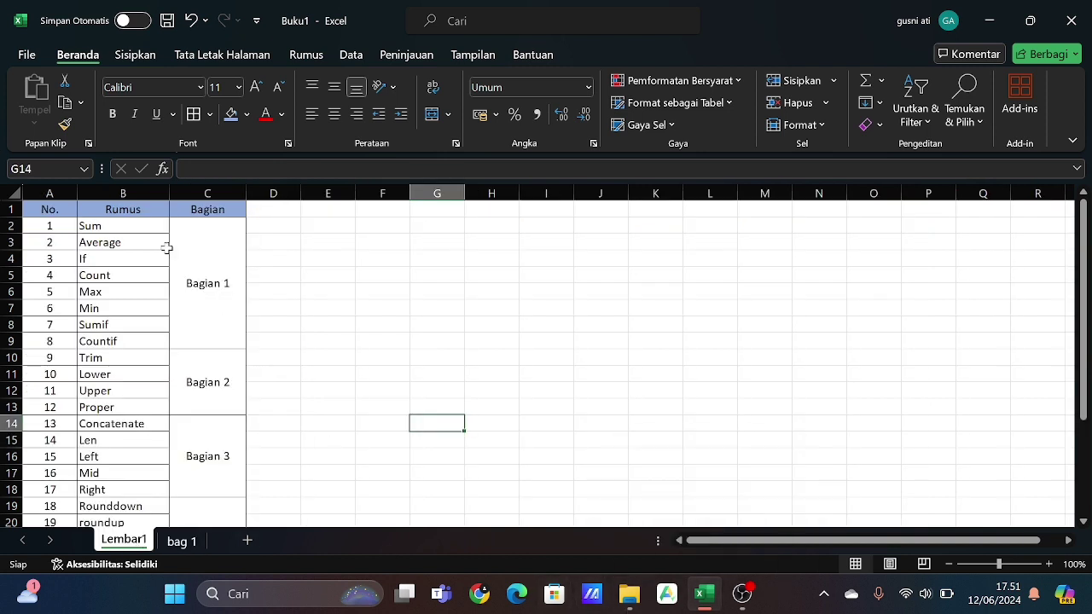
{"action": "left_click", "coordinate": [115, 226]}
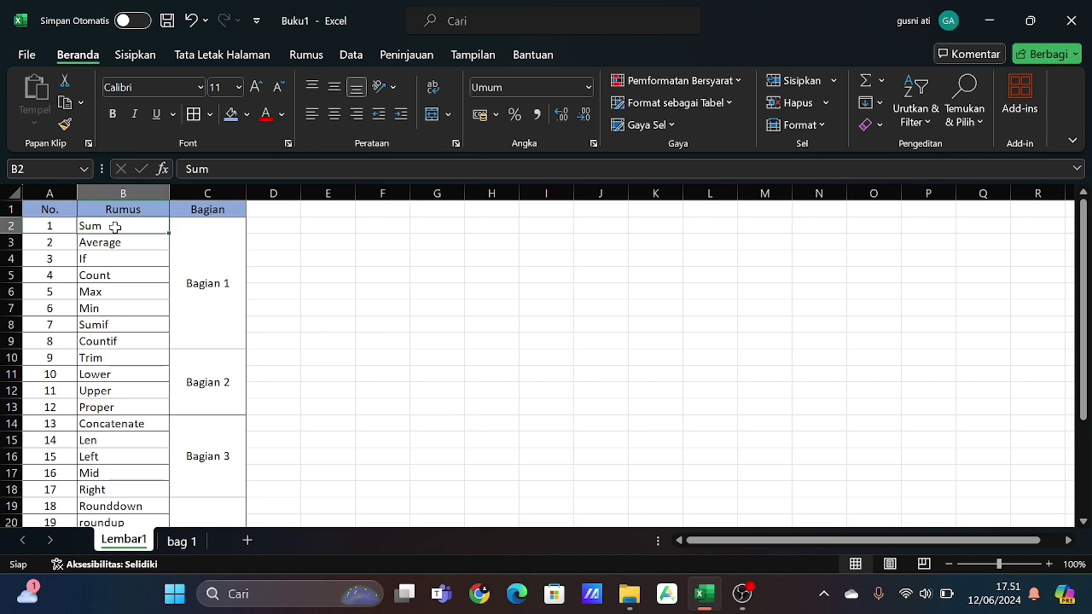
{"action": "key", "text": "shift+Down"}
{"action": "key", "text": "shift+Down"}
{"action": "key", "text": "shift+Down"}
{"action": "key", "text": "shift+Down"}
{"action": "key", "text": "shift+Down"}
{"action": "key", "text": "shift+Down"}
{"action": "key", "text": "shift+Down"}
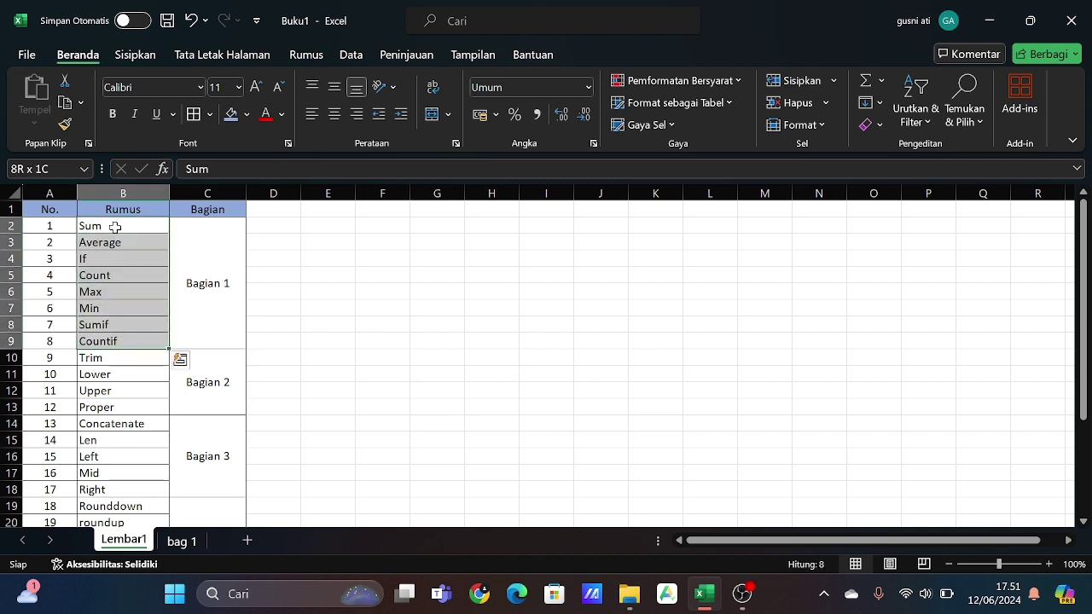
{"action": "left_click", "coordinate": [246, 116]}
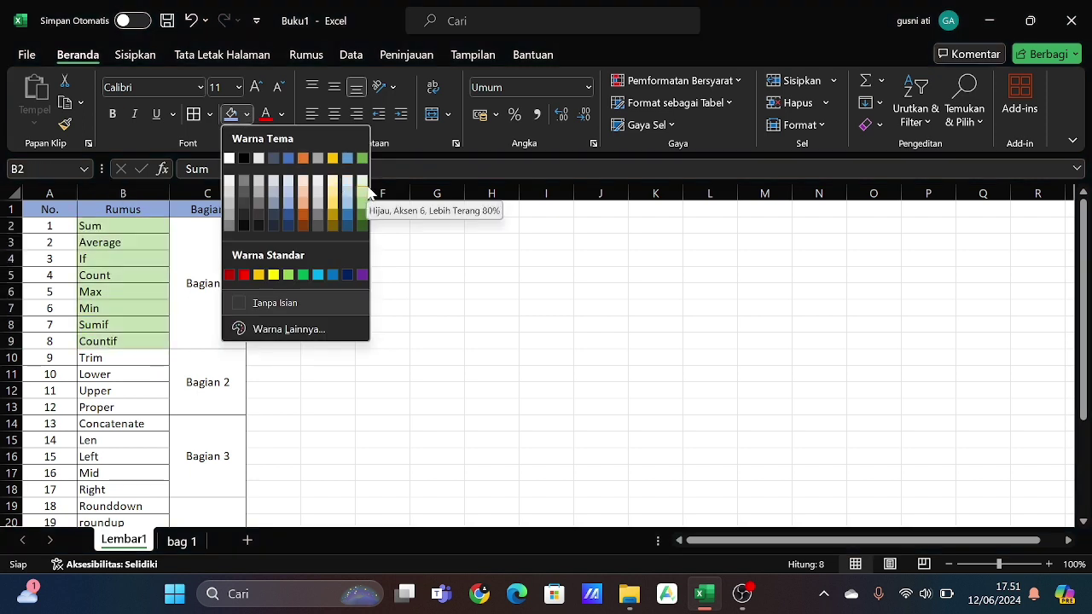
{"action": "left_click", "coordinate": [365, 188]}
{"action": "left_click", "coordinate": [356, 258]}
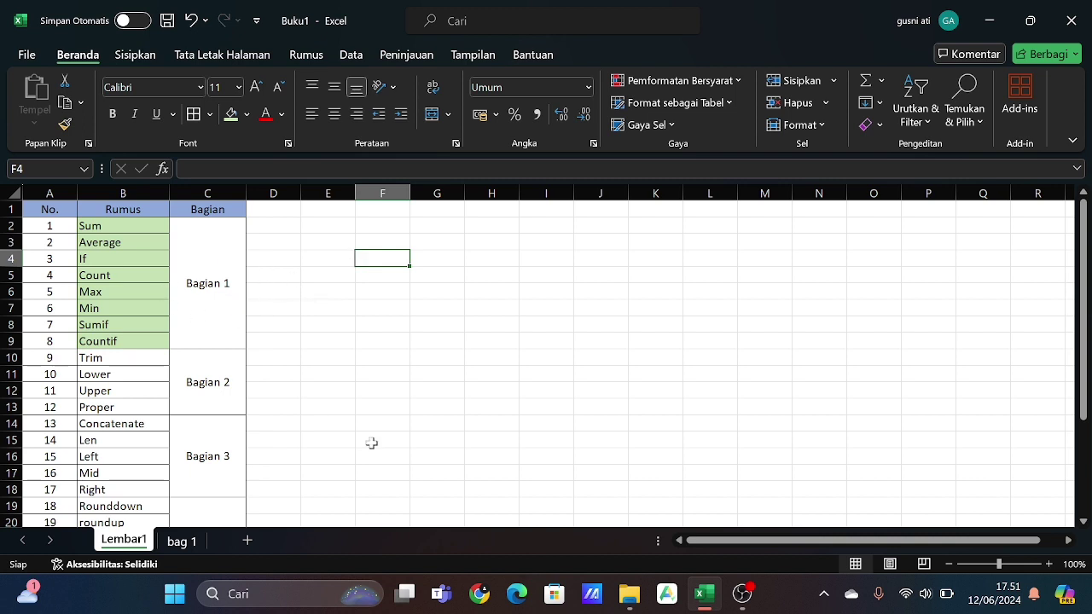
{"action": "left_click", "coordinate": [742, 594]}
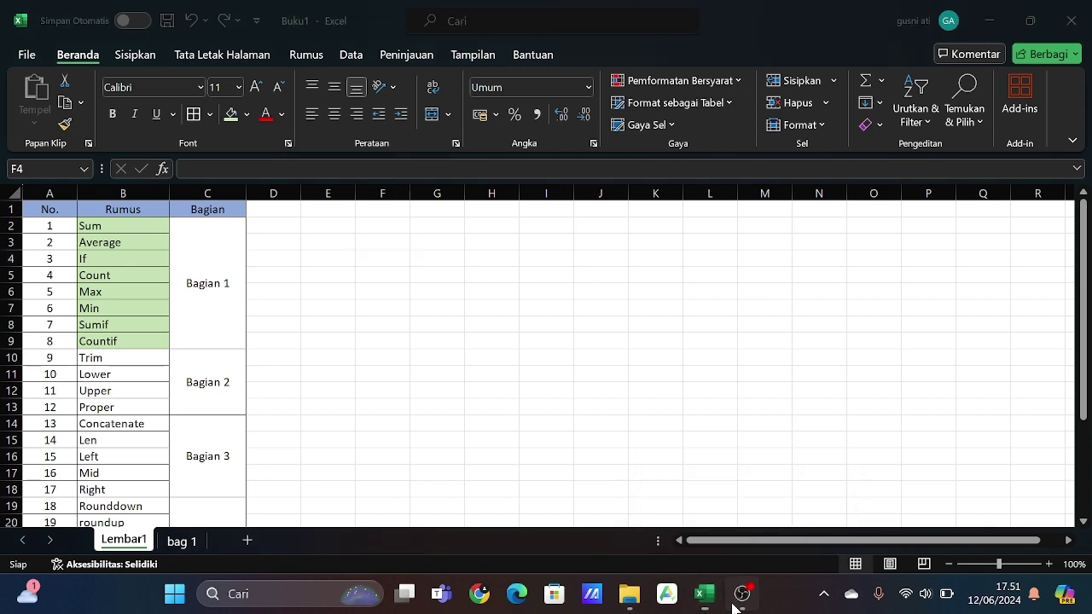
{"action": "left_click", "coordinate": [955, 411]}
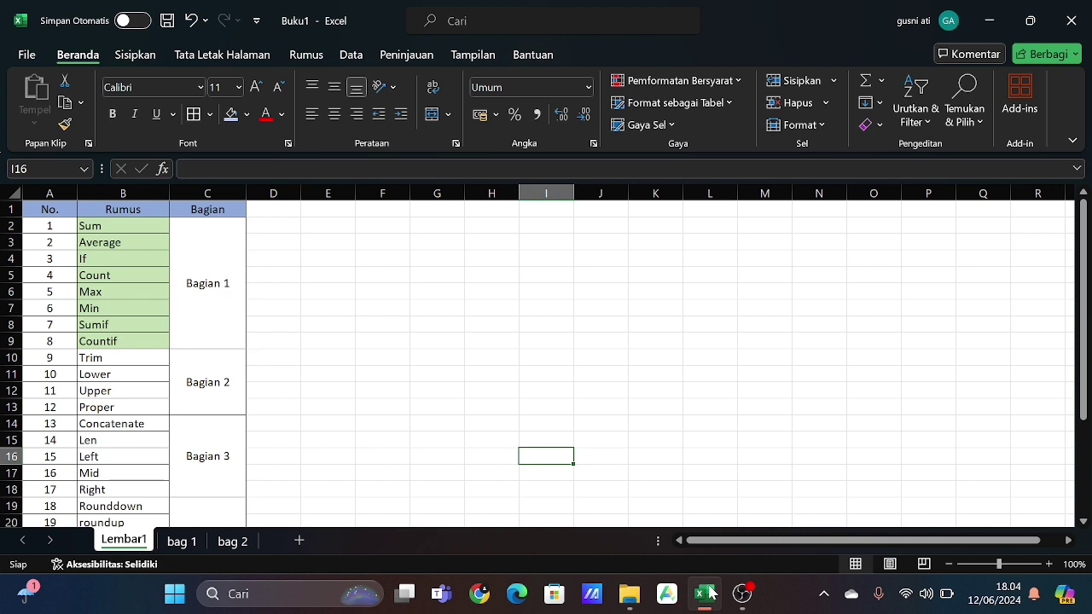
On the bag 2 sheet, tidy the spacing of the messy text in C2 with =TRIM(C1).
{"action": "left_click", "coordinate": [234, 541]}
{"action": "left_click", "coordinate": [290, 441]}
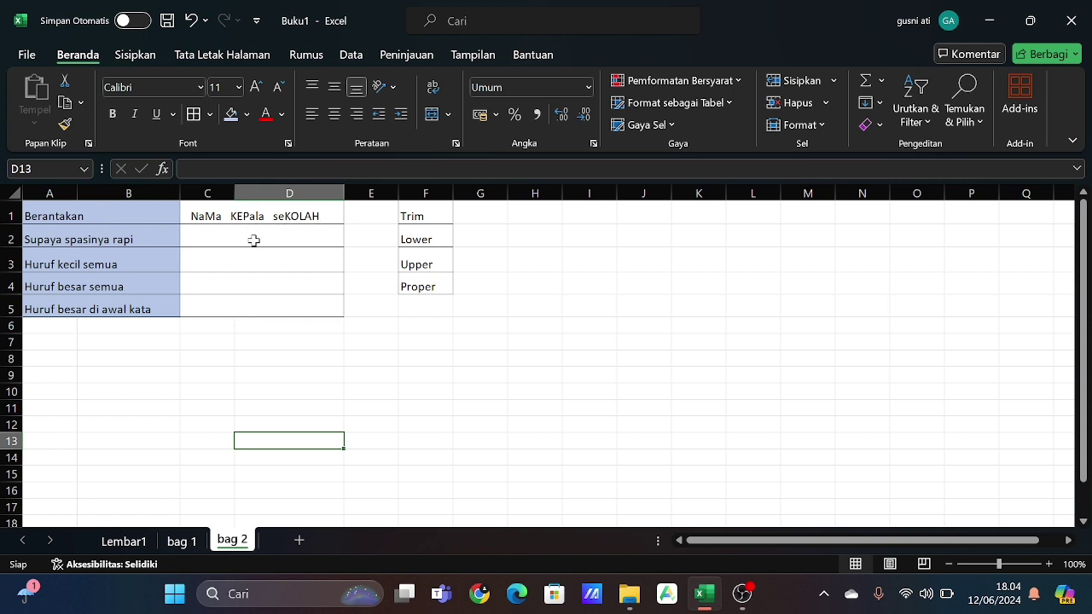
{"action": "left_click", "coordinate": [212, 232]}
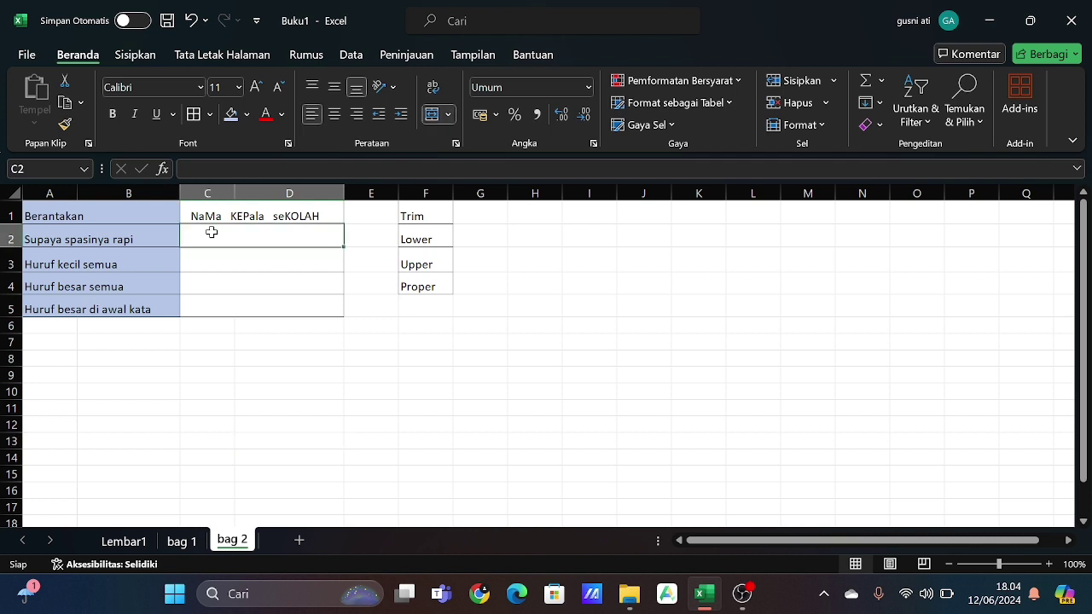
{"action": "type", "text": "="}
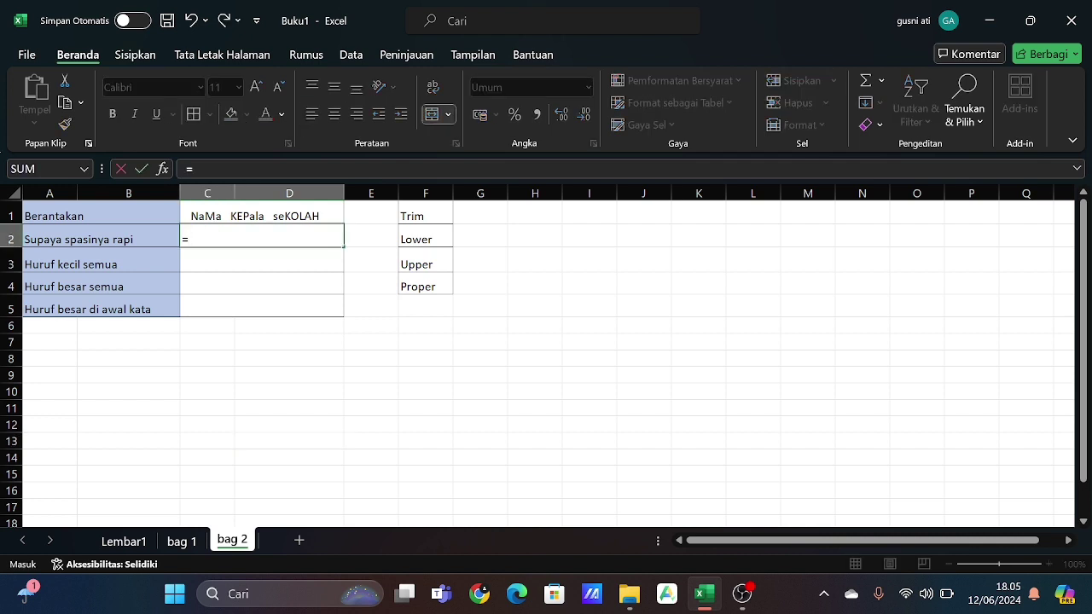
{"action": "type", "text": "tri"}
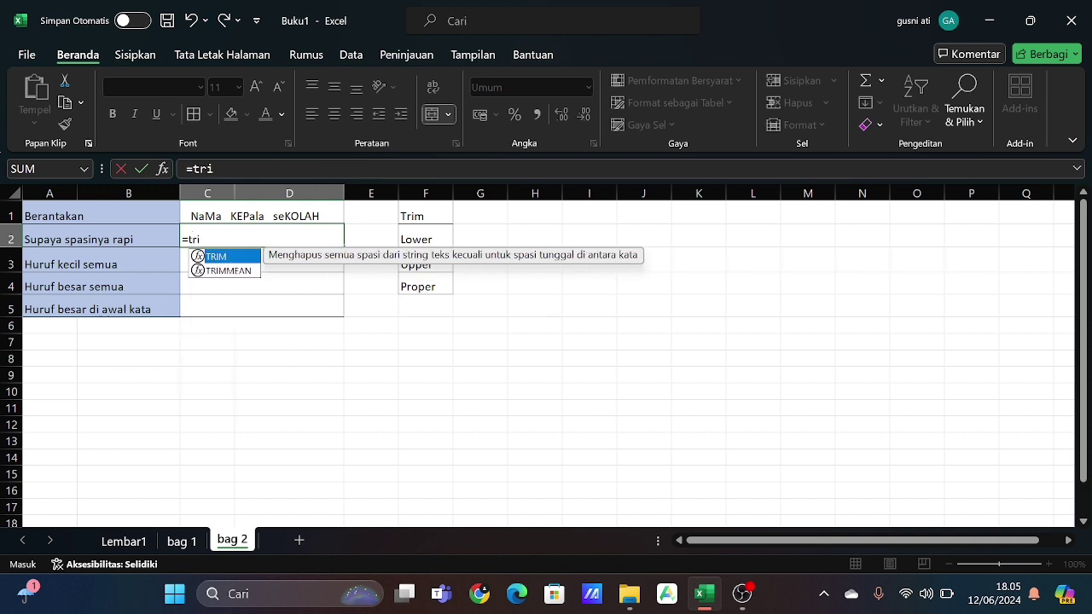
{"action": "type", "text": "m("}
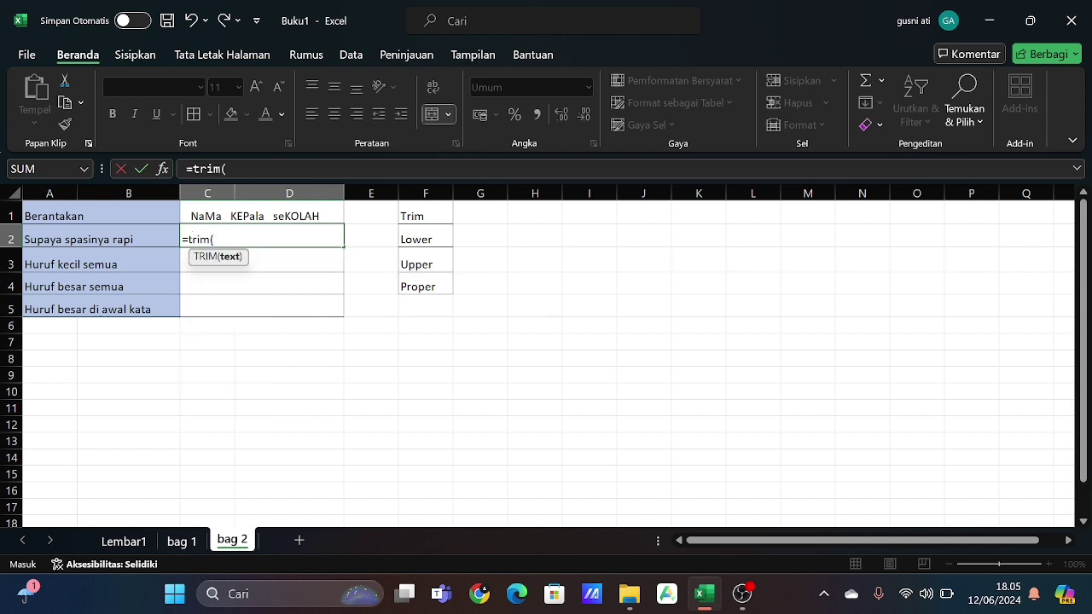
{"action": "left_click", "coordinate": [245, 216]}
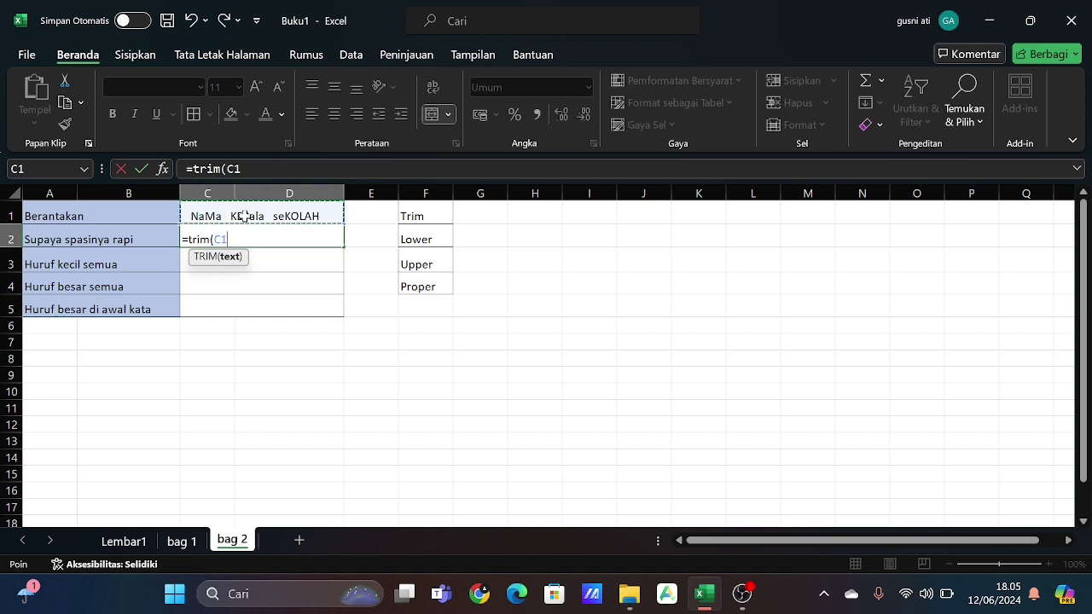
{"action": "type", "text": ")"}
{"action": "key", "text": "Return"}
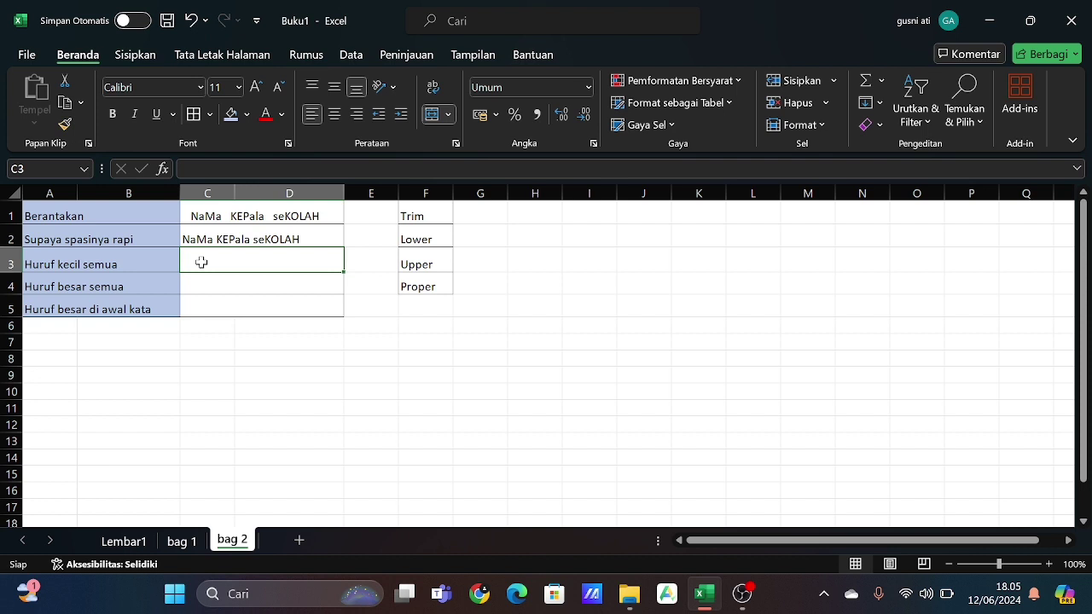
Convert the tidied text to all lowercase in C3, the Huruf kecil semua row, with =LOWER(C2).
{"action": "type", "text": "="}
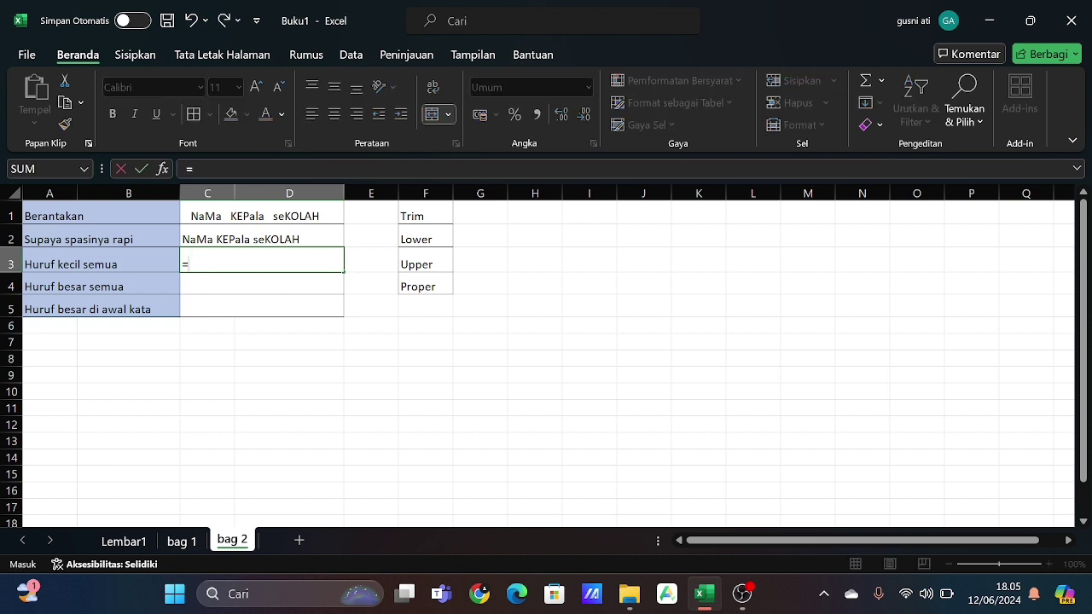
{"action": "type", "text": "lo"}
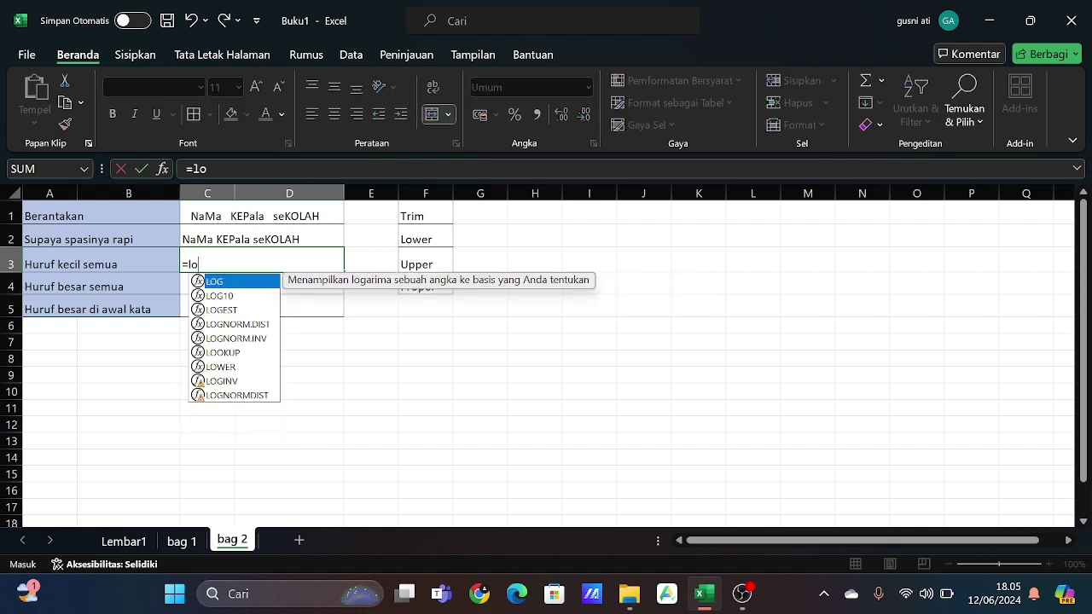
{"action": "type", "text": "wer"}
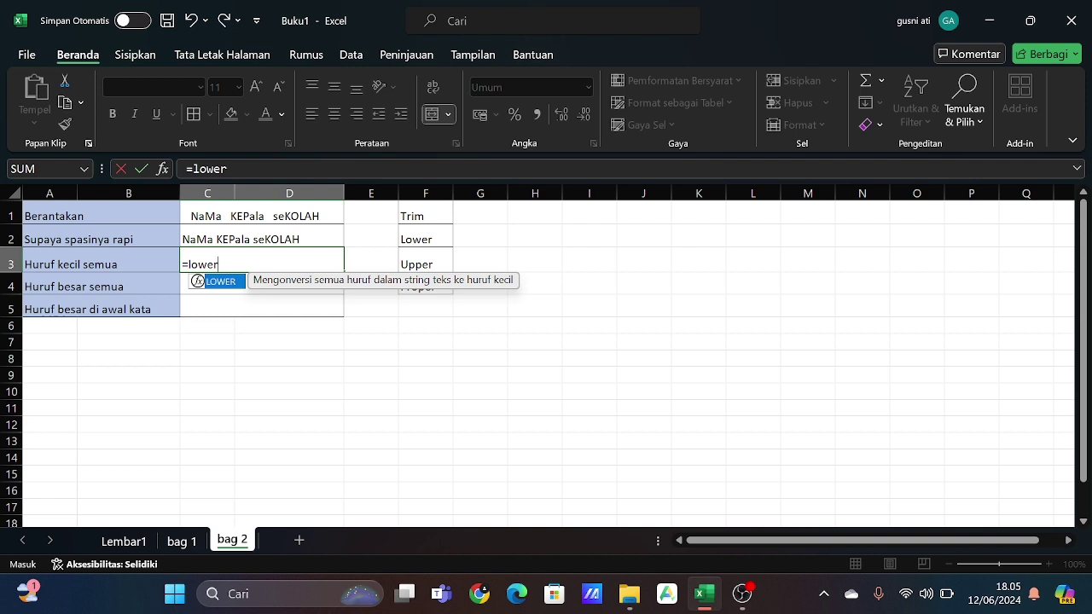
{"action": "type", "text": "("}
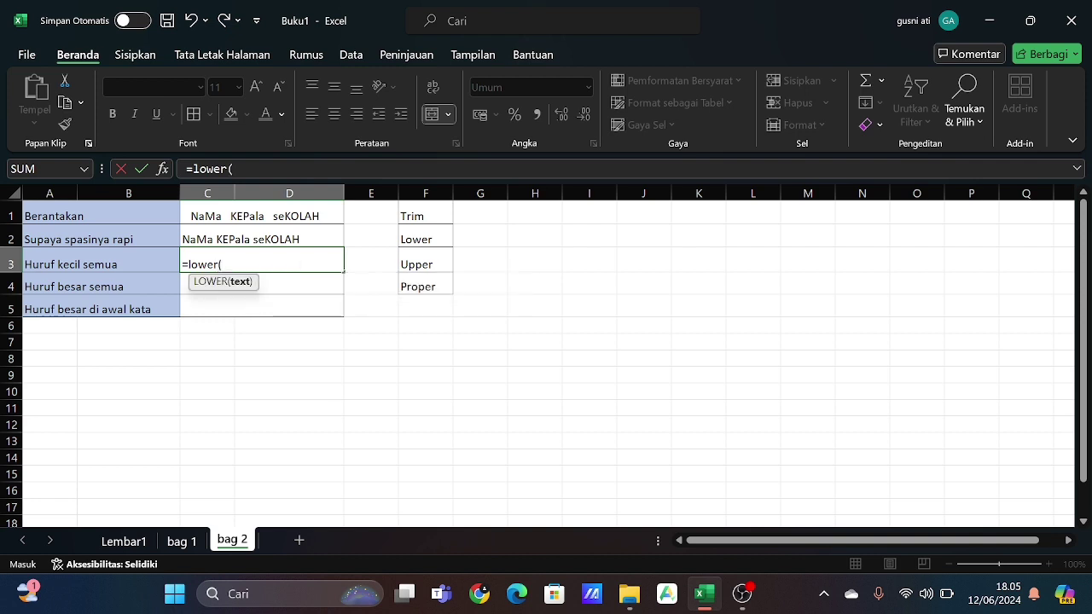
{"action": "left_click", "coordinate": [230, 239]}
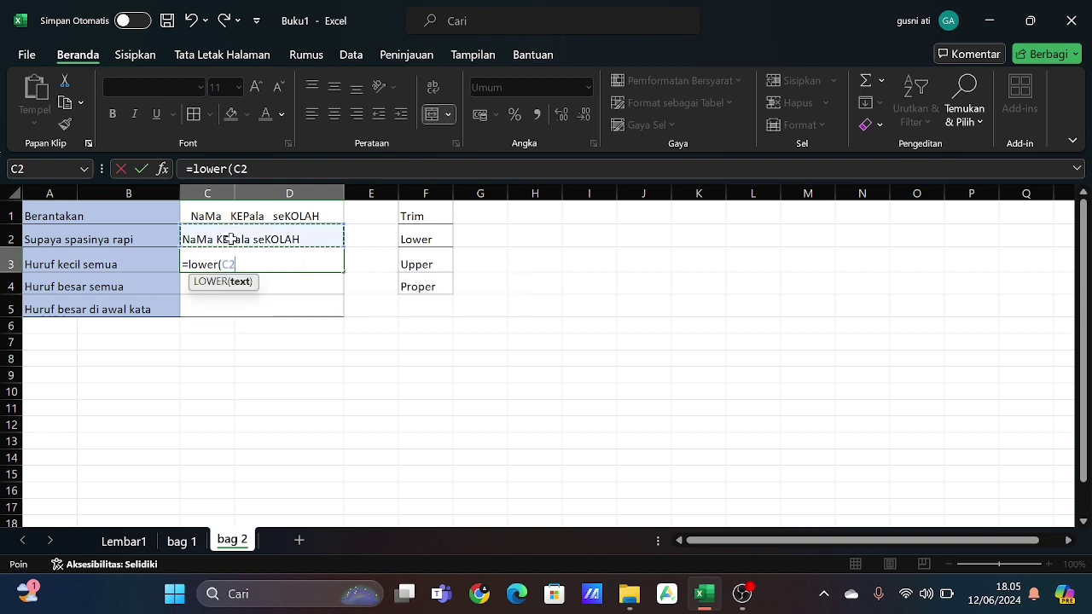
{"action": "type", "text": ")"}
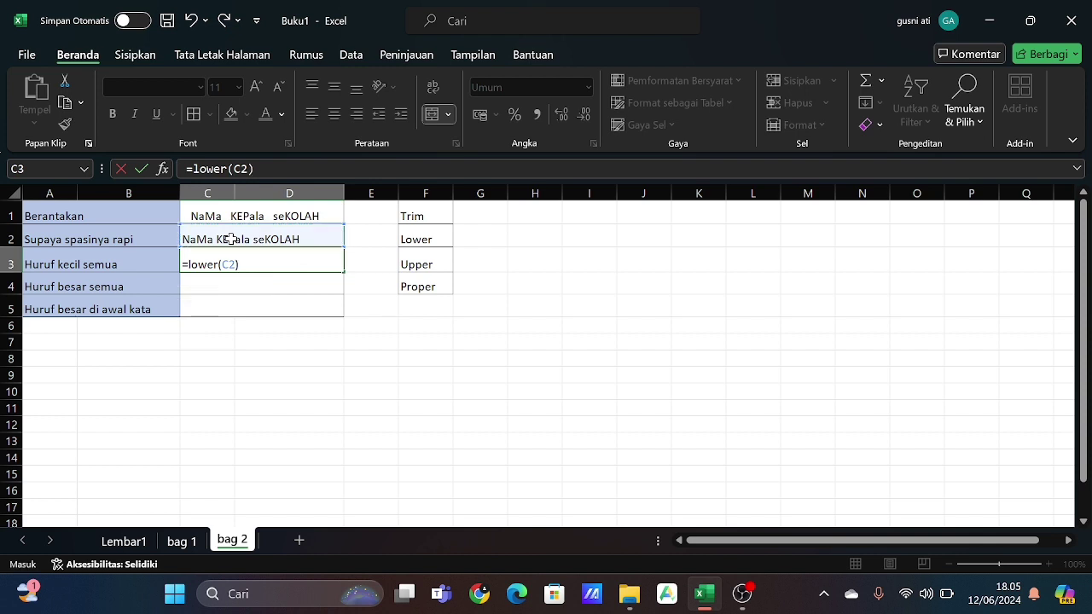
{"action": "key", "text": "Return"}
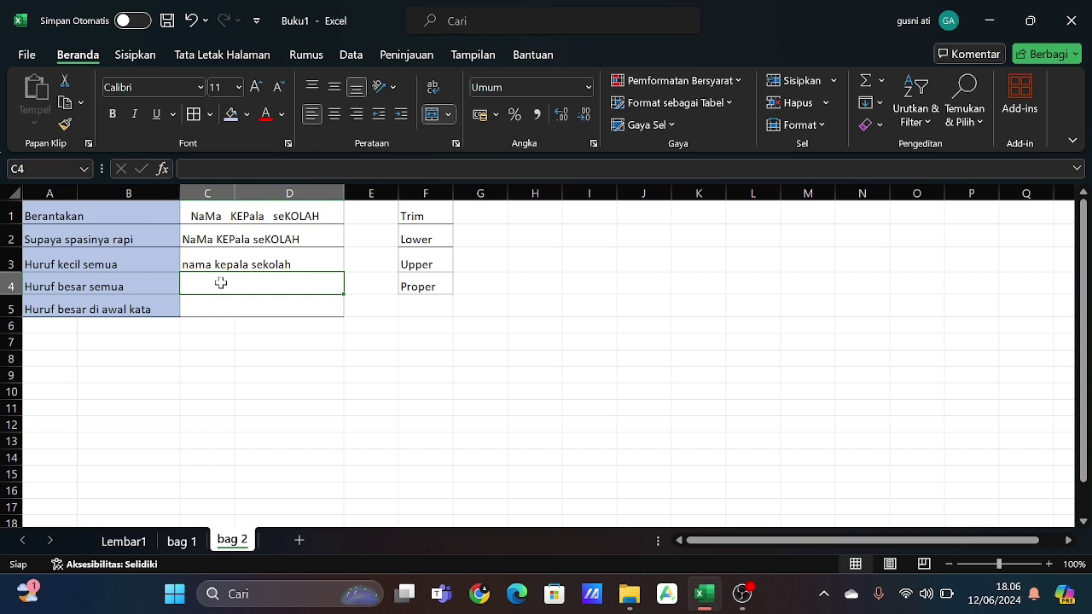
Convert the text to all capitals in C4, the Huruf besar semua row, with =UPPER(C3).
{"action": "type", "text": "="}
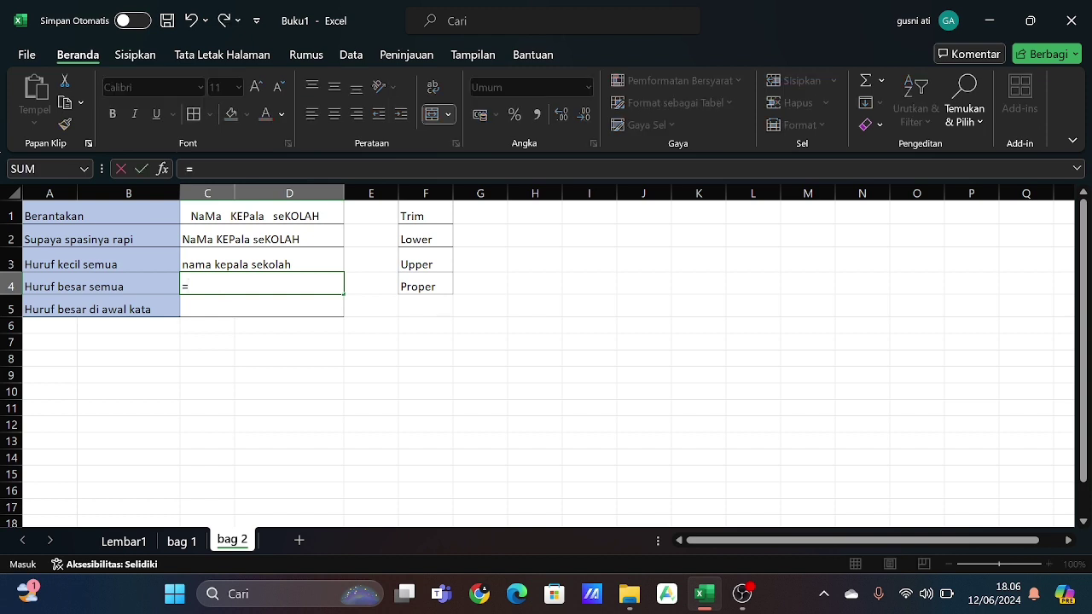
{"action": "type", "text": "uppe"}
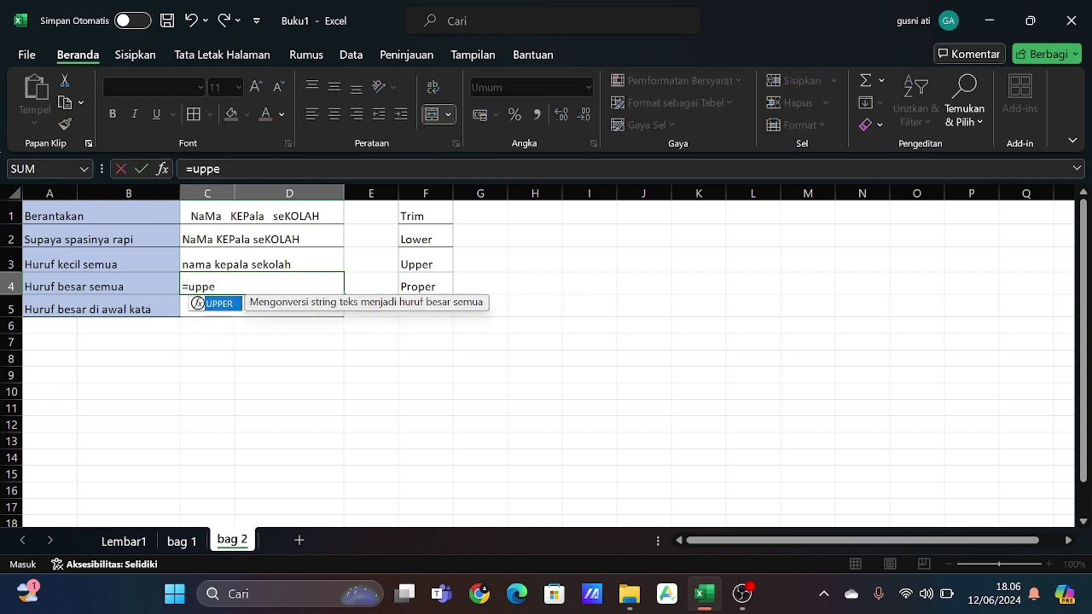
{"action": "type", "text": "r("}
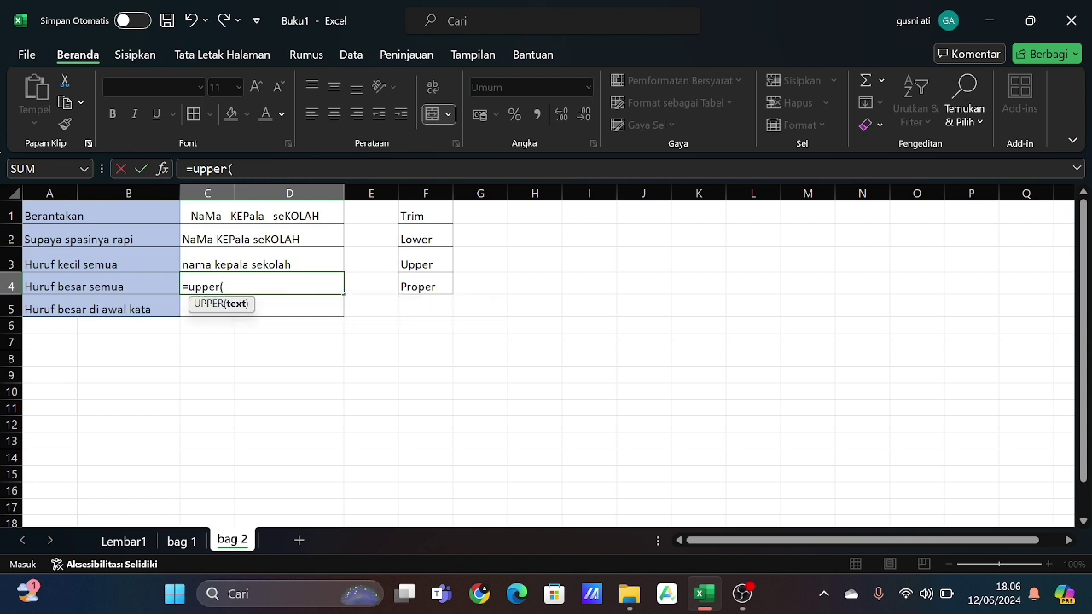
{"action": "left_click", "coordinate": [233, 266]}
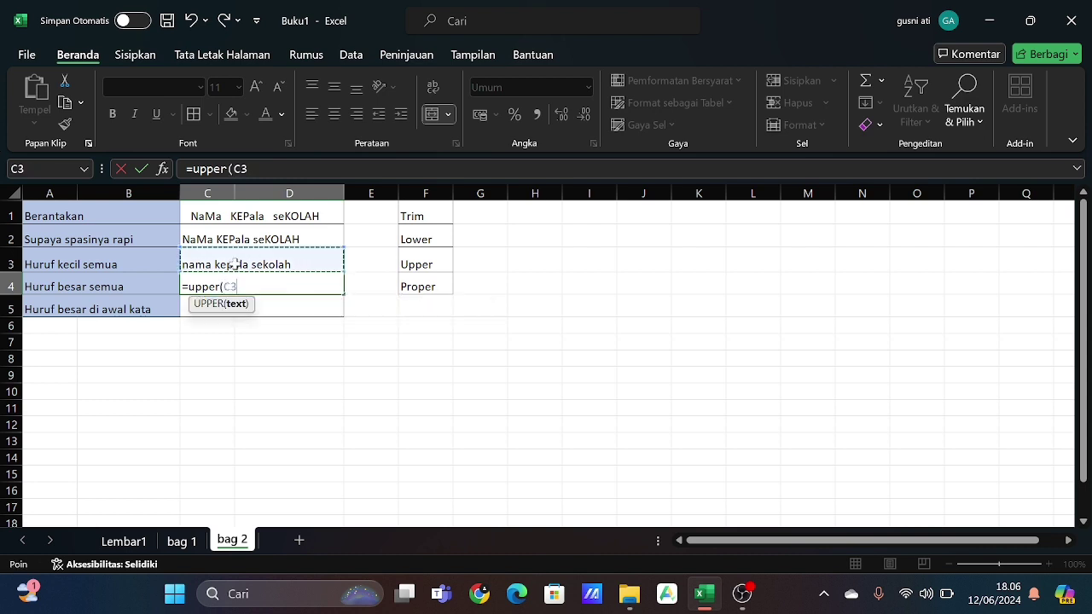
{"action": "type", "text": ")"}
{"action": "key", "text": "Return"}
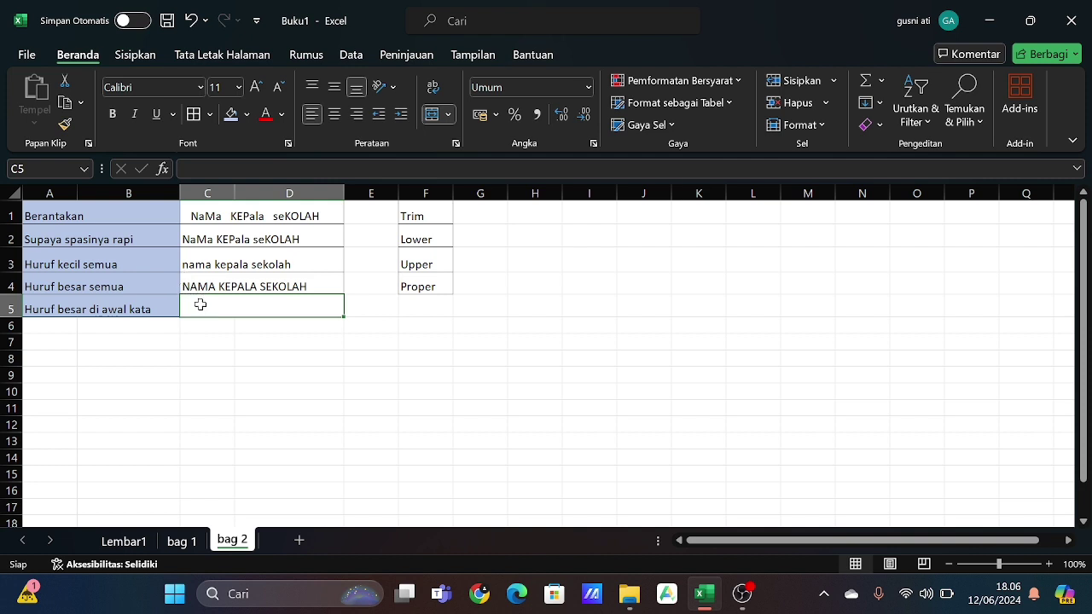
Capitalize the first letter of each word in C5, the Huruf besar di awal kata row, with =PROPER(C4).
{"action": "type", "text": "="}
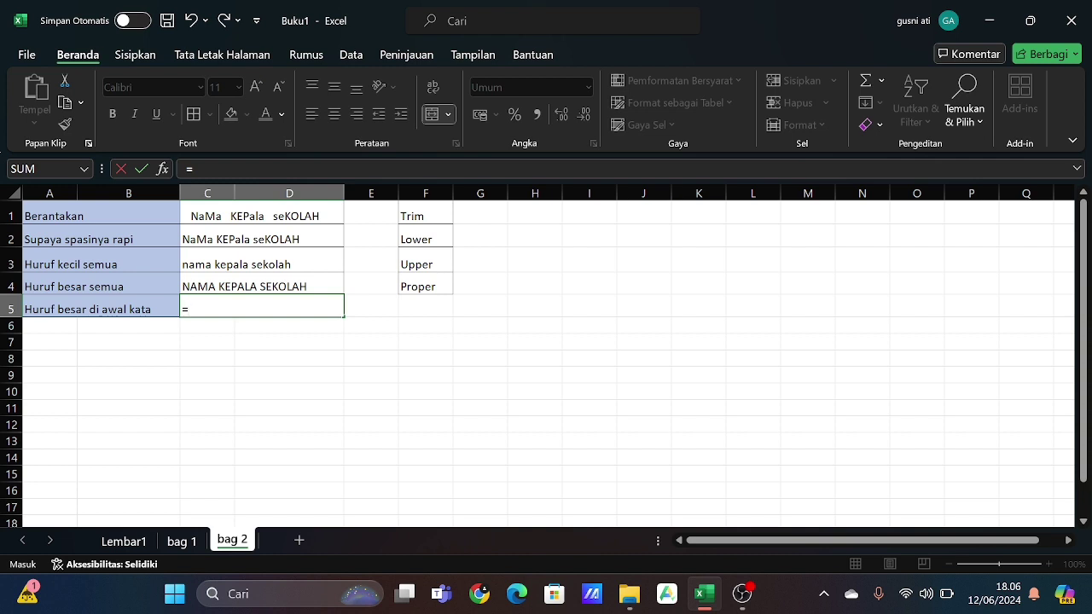
{"action": "type", "text": "proper"}
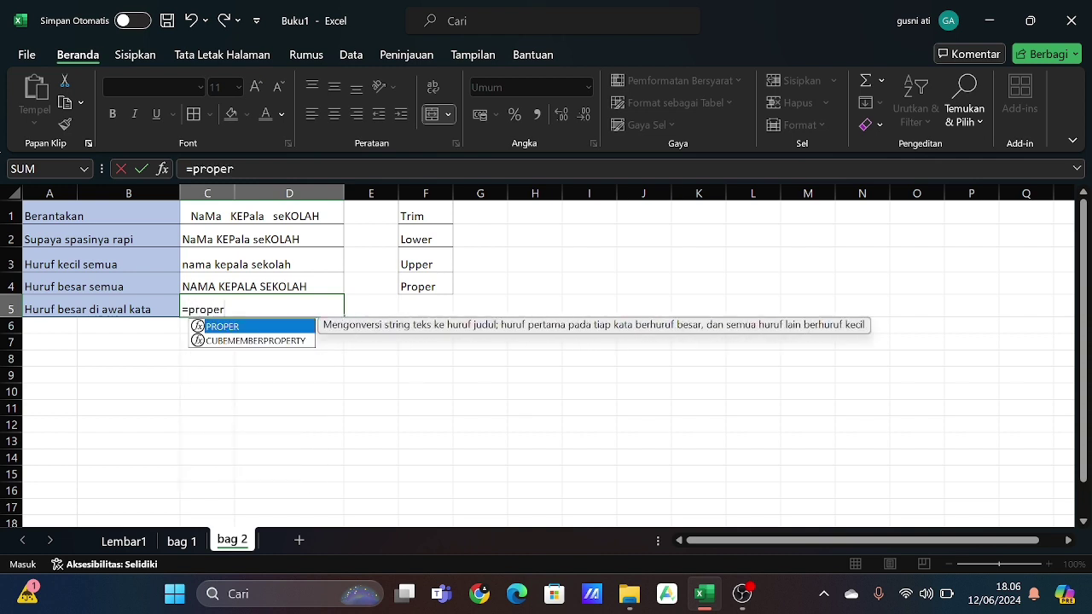
{"action": "type", "text": "("}
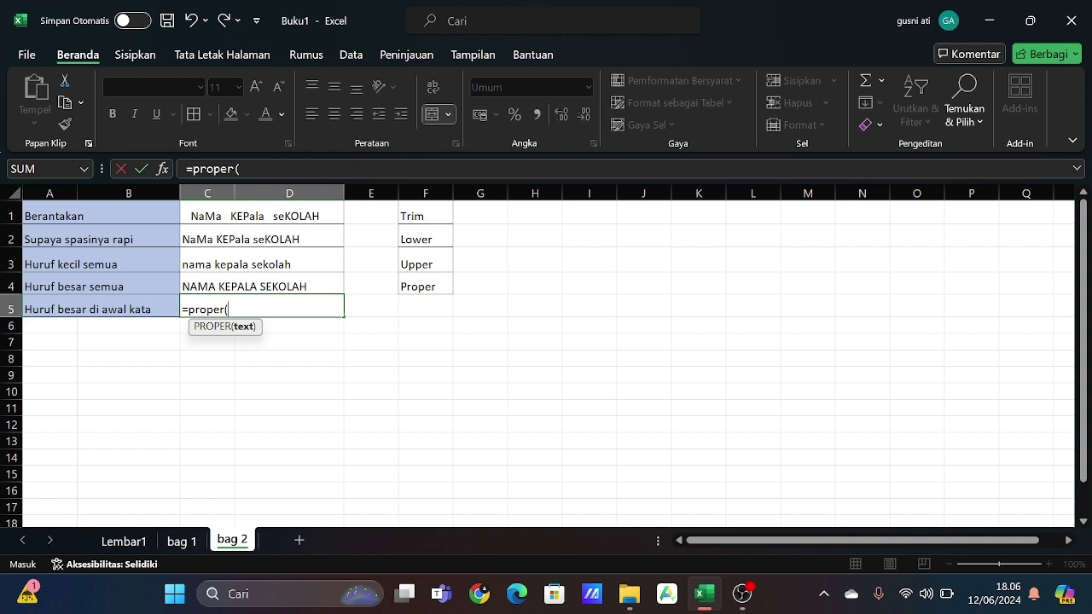
{"action": "left_click", "coordinate": [224, 287]}
{"action": "type", "text": ")"}
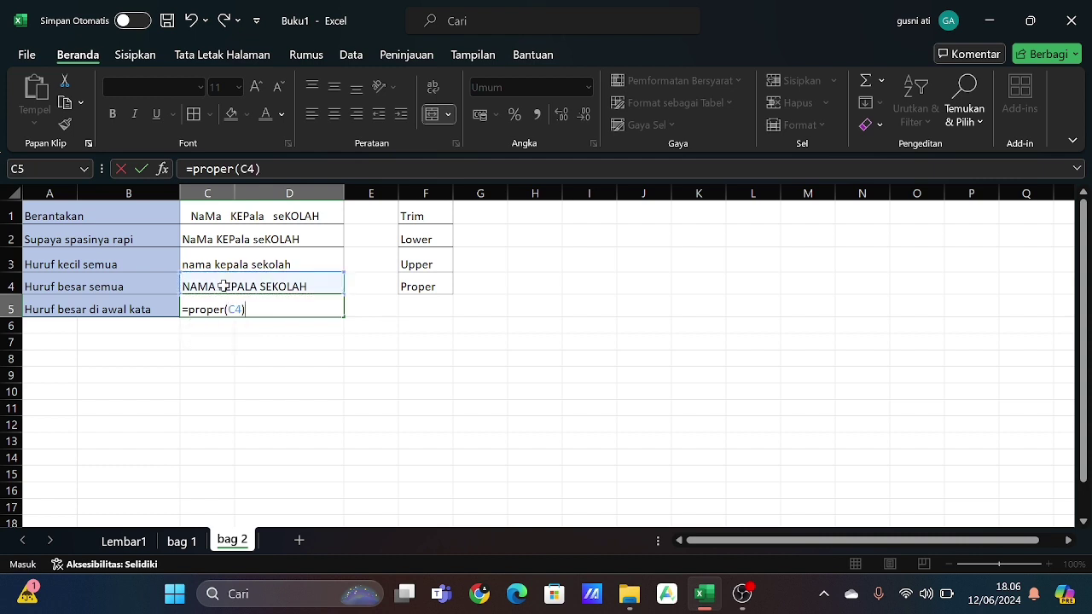
{"action": "key", "text": "Return"}
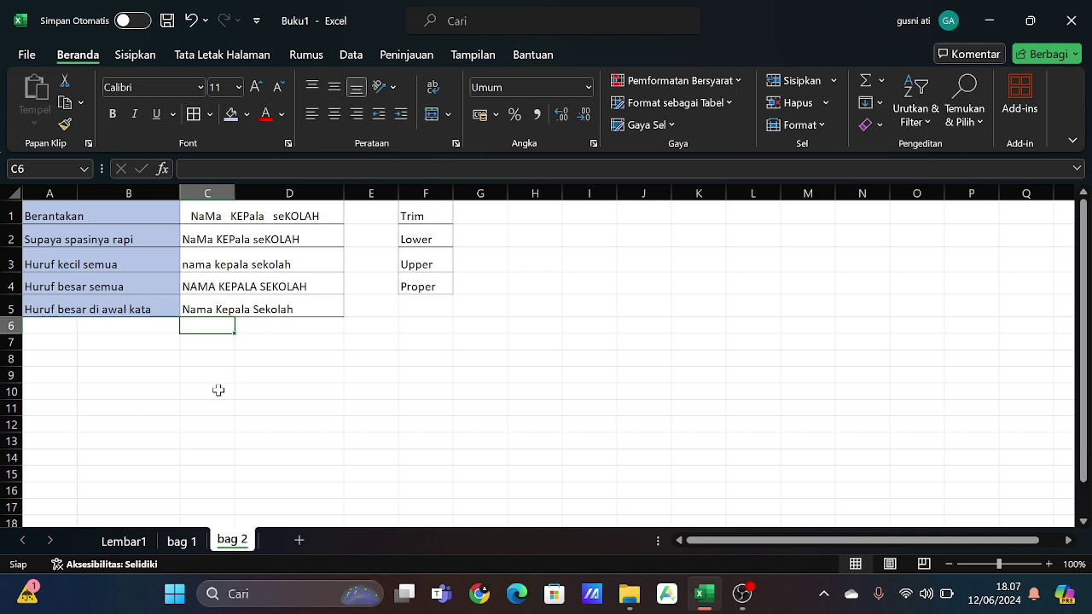
On the Lembar1 sheet, fill the Bagian 2 formula names from Trim to Proper (B10:B13) with light green.
{"action": "left_click", "coordinate": [137, 540]}
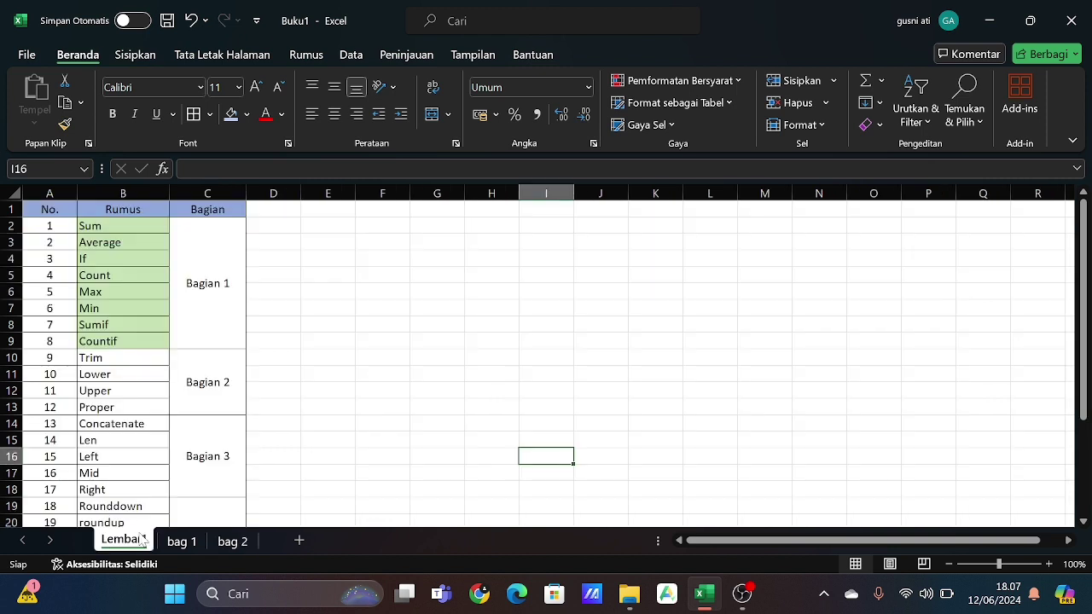
{"action": "left_click", "coordinate": [140, 364]}
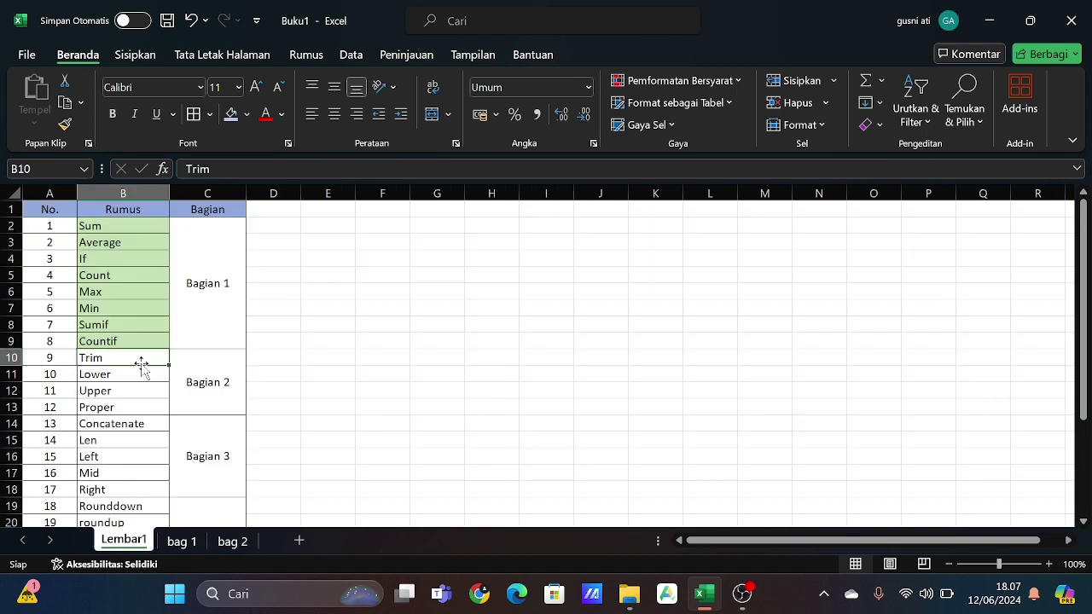
{"action": "key", "text": "shift+Down"}
{"action": "key", "text": "shift+Down"}
{"action": "key", "text": "shift+Down"}
{"action": "key", "text": "shift+Down"}
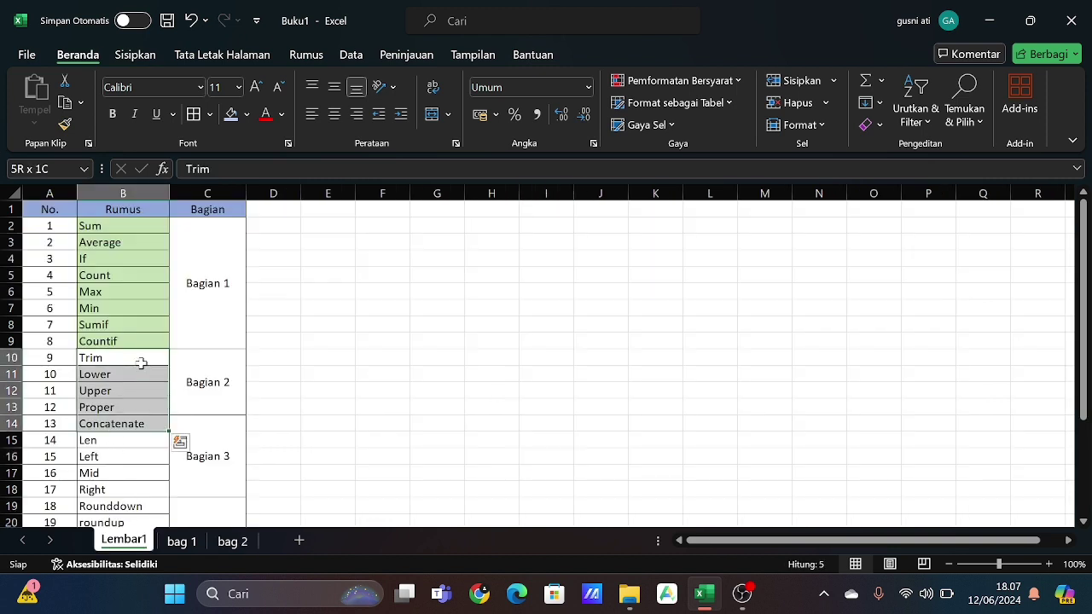
{"action": "key", "text": "shift+Up"}
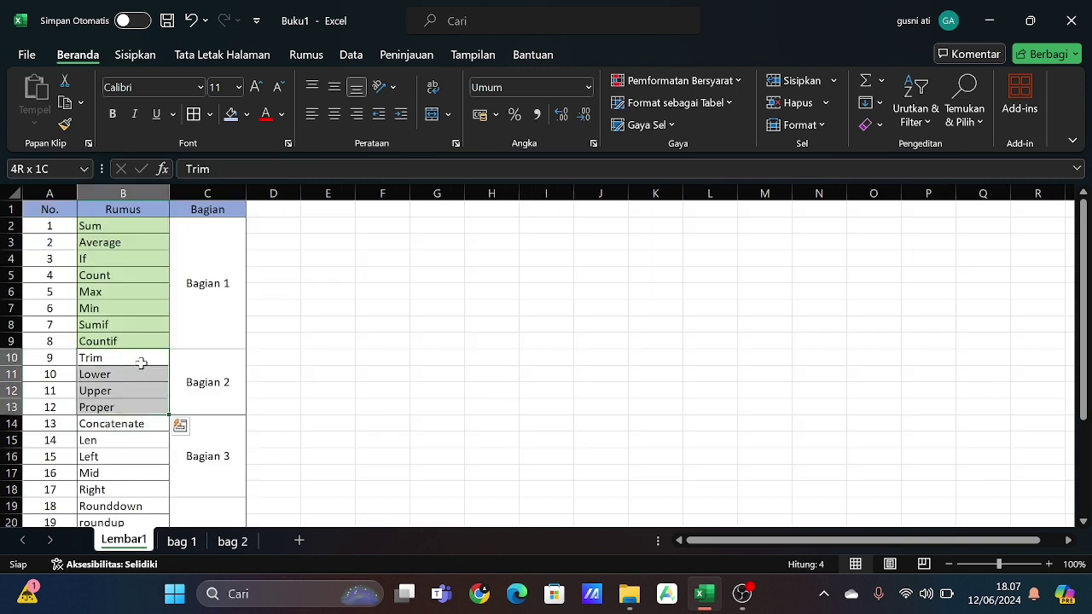
{"action": "left_click", "coordinate": [246, 114]}
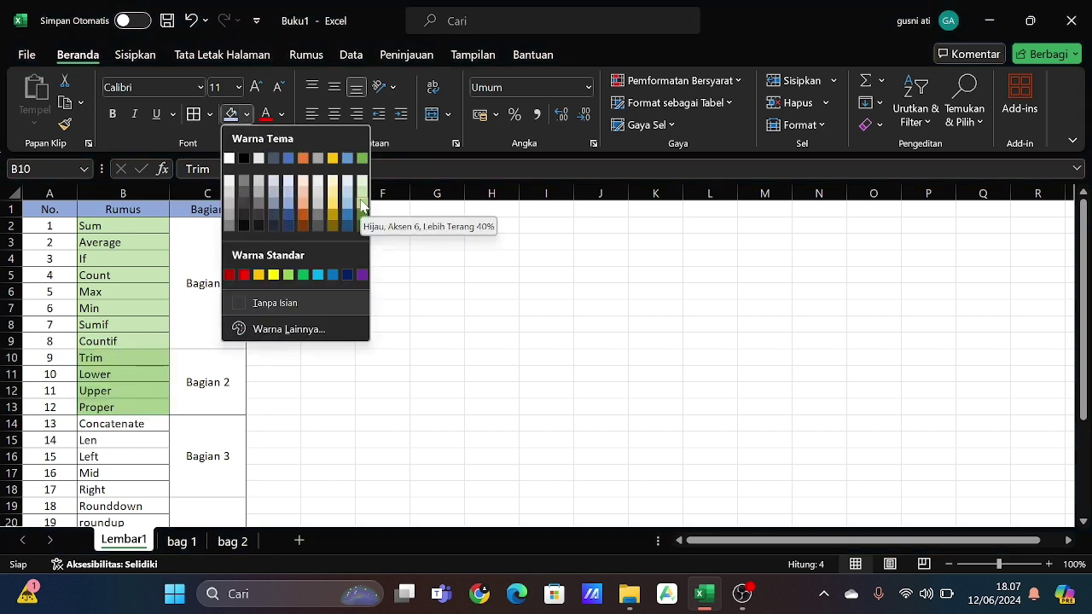
{"action": "left_click", "coordinate": [361, 203]}
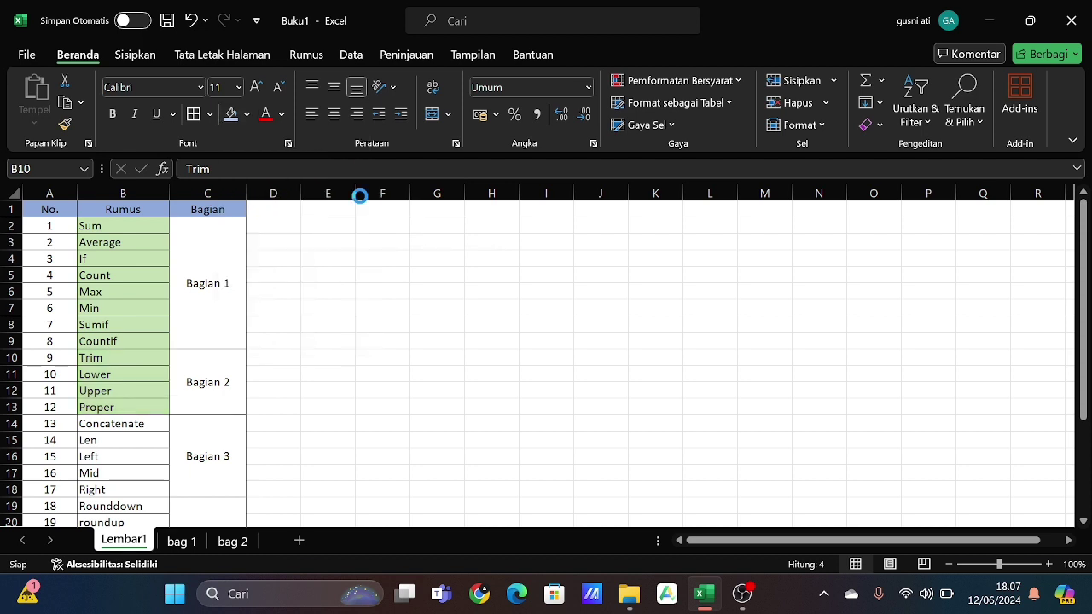
{"action": "scroll", "coordinate": [317, 299], "scroll_direction": "down", "scroll_amount": 2}
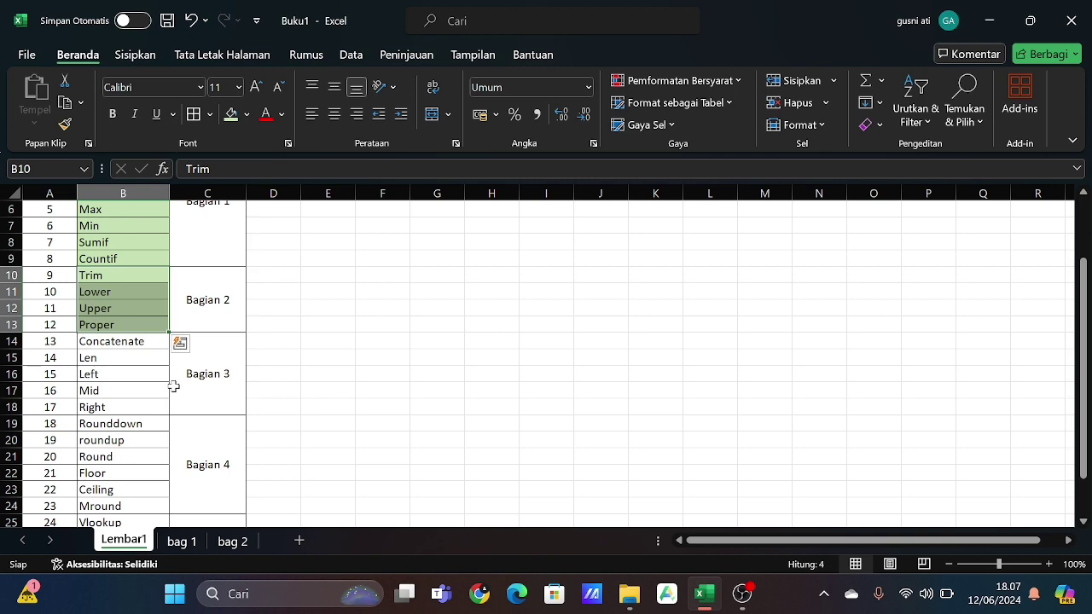
{"action": "left_click", "coordinate": [741, 592]}
{"action": "left_click", "coordinate": [962, 407]}
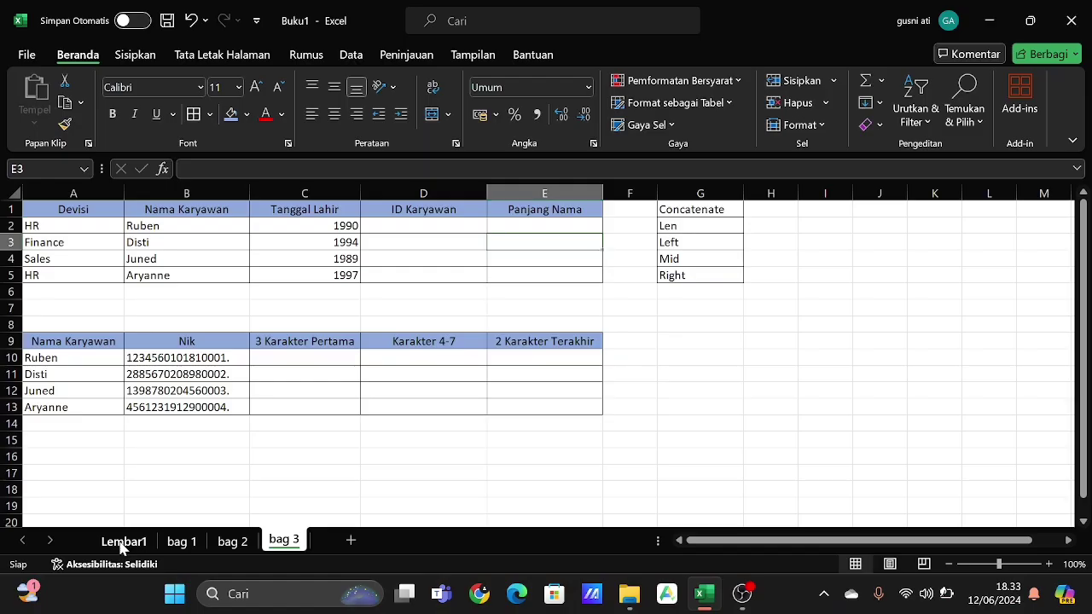
{"action": "left_click", "coordinate": [123, 540]}
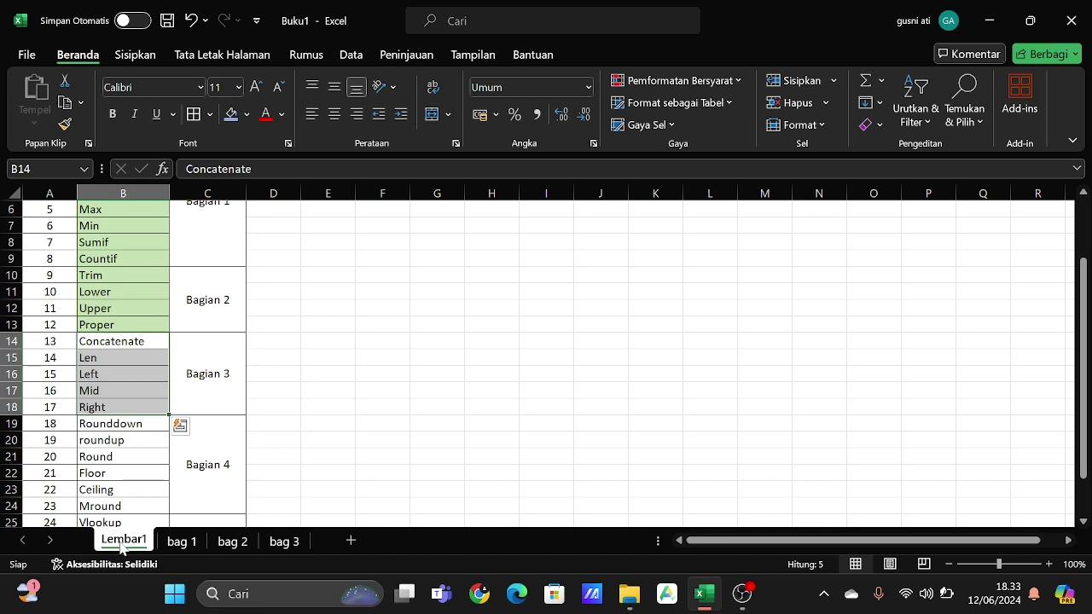
{"action": "left_click", "coordinate": [431, 422]}
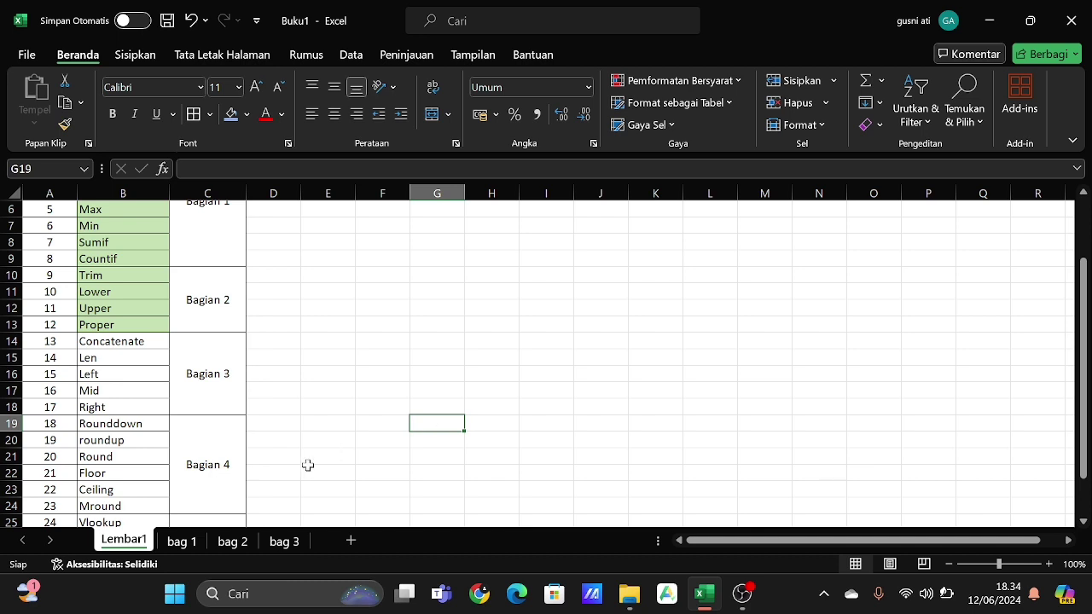
On the bag 3 sheet, build the ID Karyawan values in D2 with =CONCATENATE(A2;"-";B2;"-";C2) and fill the formula down to D5.
{"action": "left_click", "coordinate": [275, 545]}
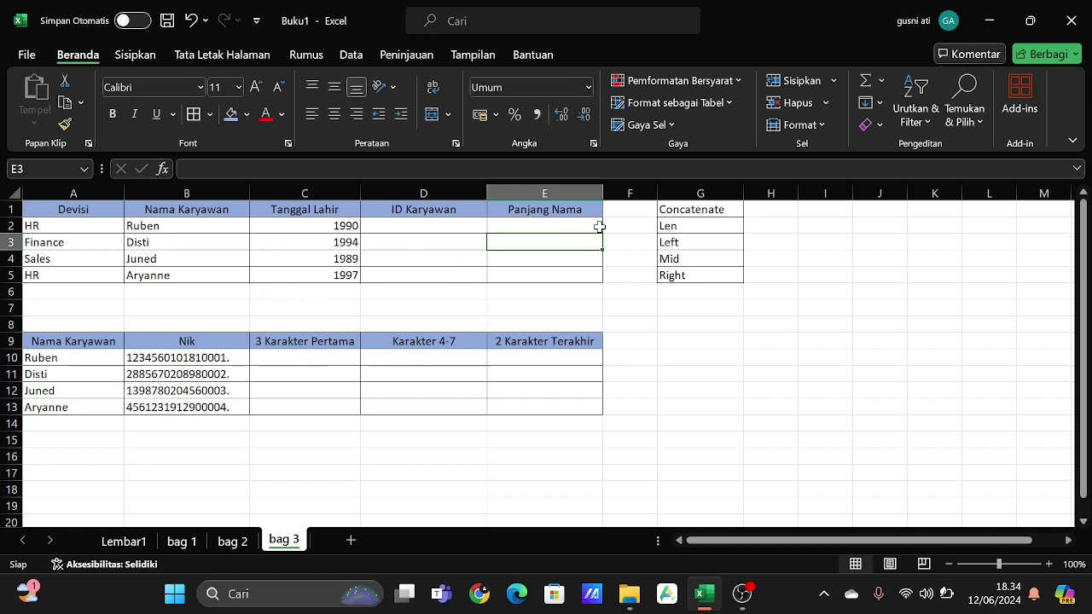
{"action": "left_click", "coordinate": [691, 297]}
{"action": "left_click_drag", "start_coordinate": [408, 221], "coordinate": [546, 225]}
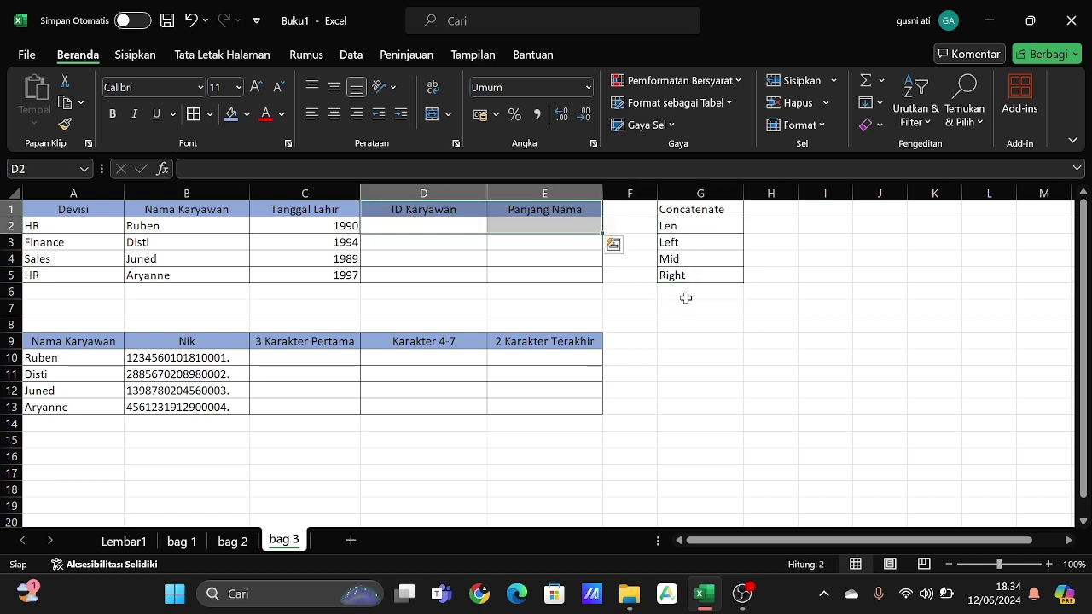
{"action": "left_click", "coordinate": [399, 228]}
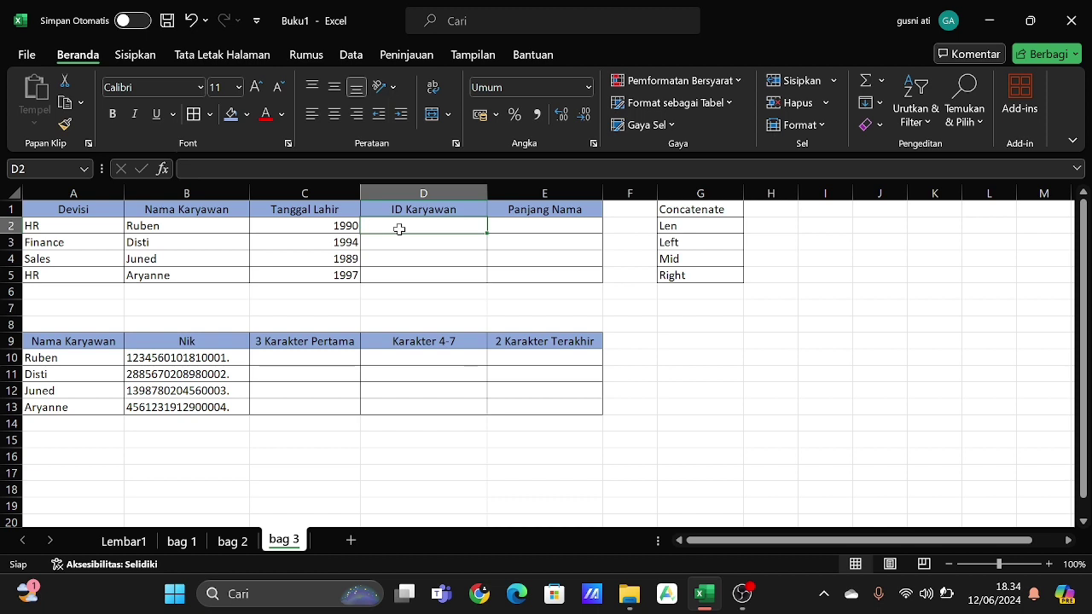
{"action": "type", "text": "="}
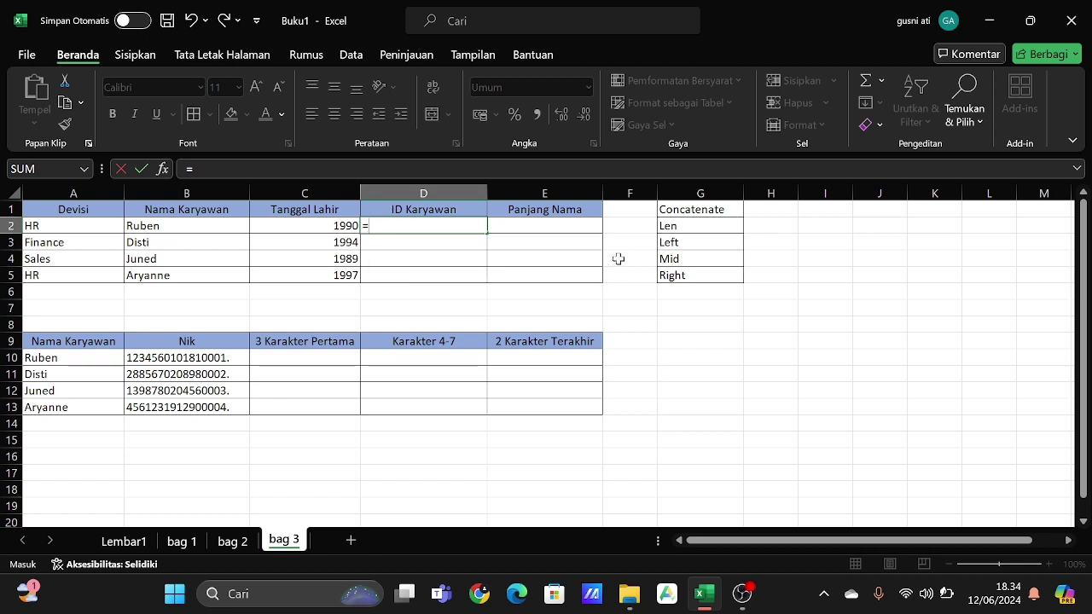
{"action": "type", "text": "con"}
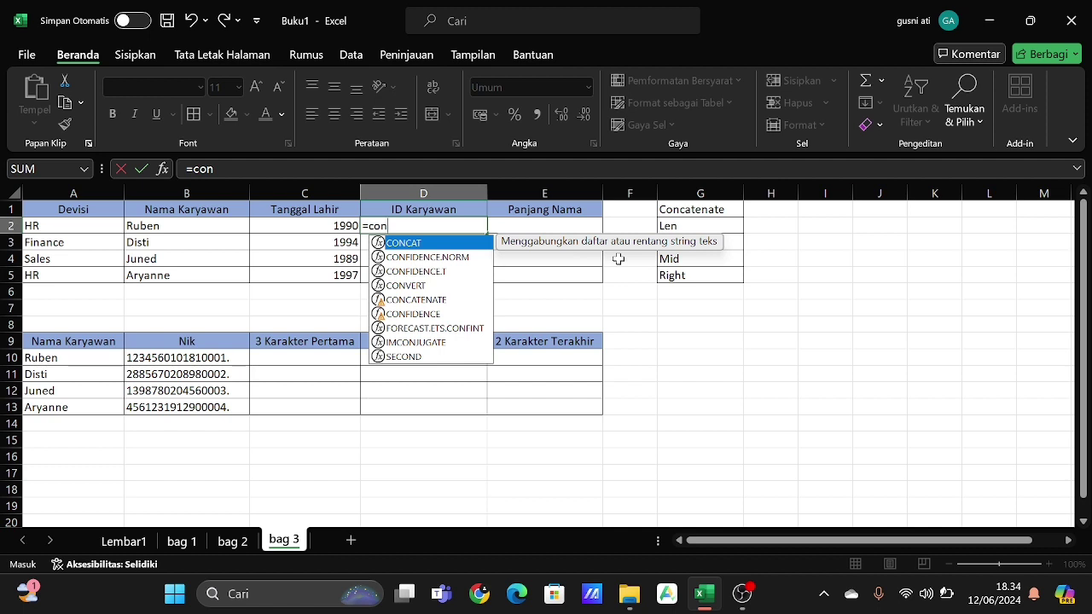
{"action": "type", "text": "cate"}
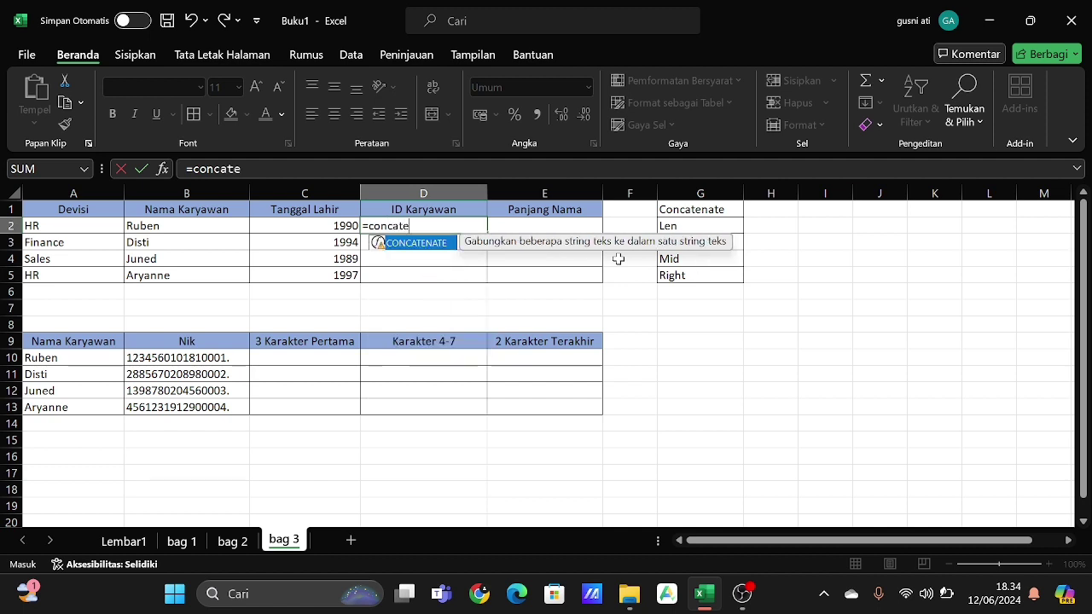
{"action": "type", "text": "nate"}
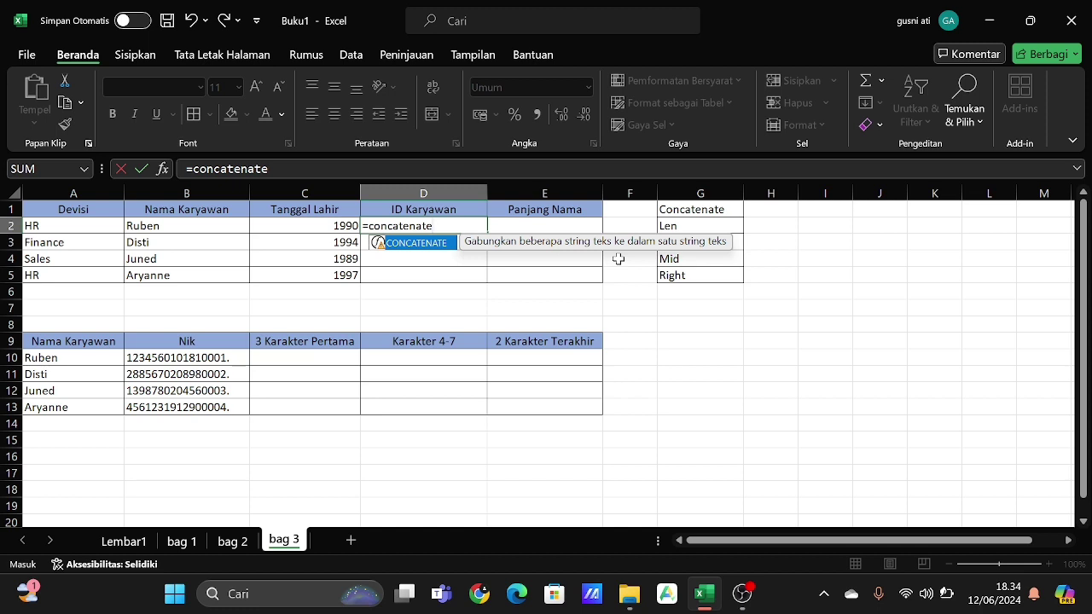
{"action": "type", "text": "("}
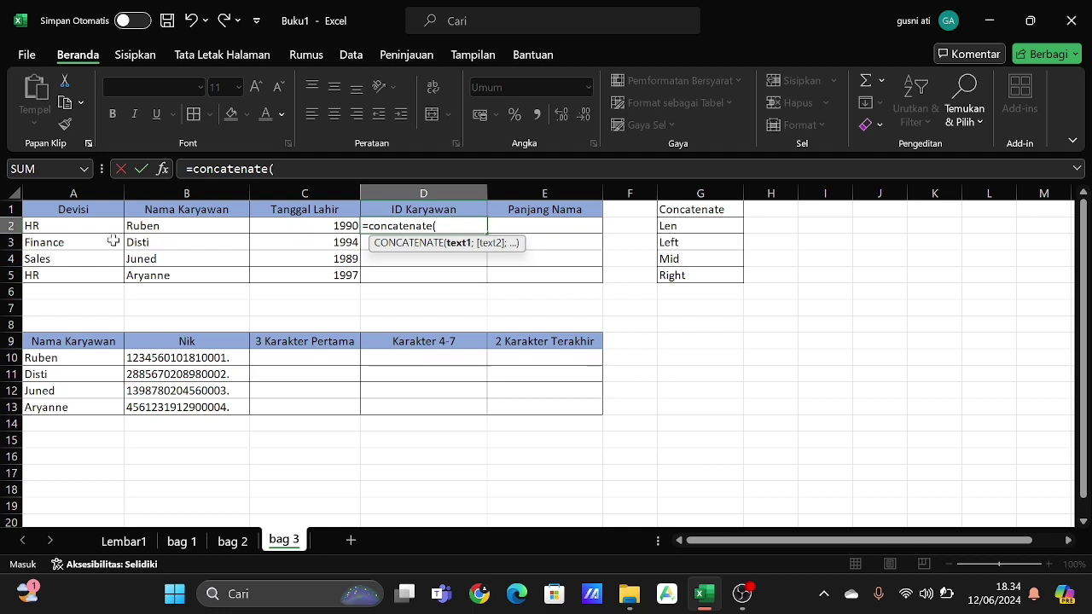
{"action": "left_click", "coordinate": [88, 226]}
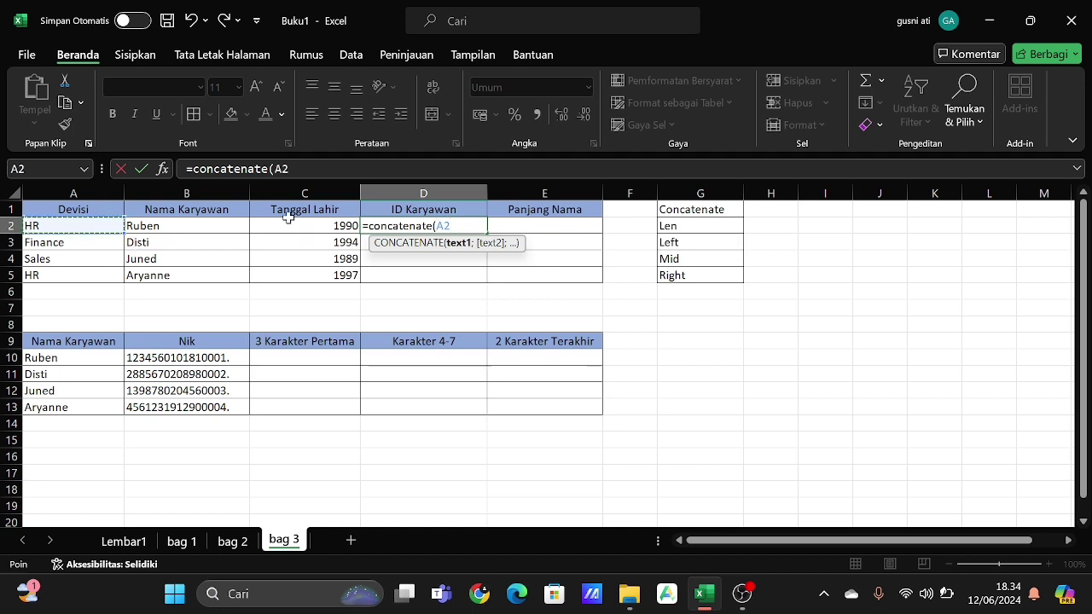
{"action": "type", "text": ";\"-"}
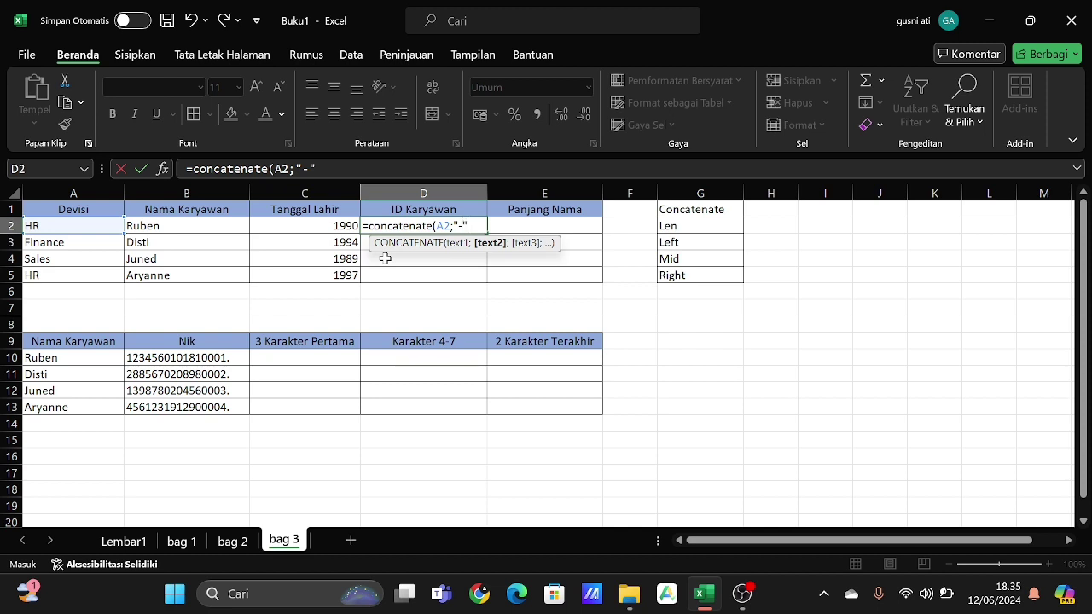
{"action": "type", "text": ";"}
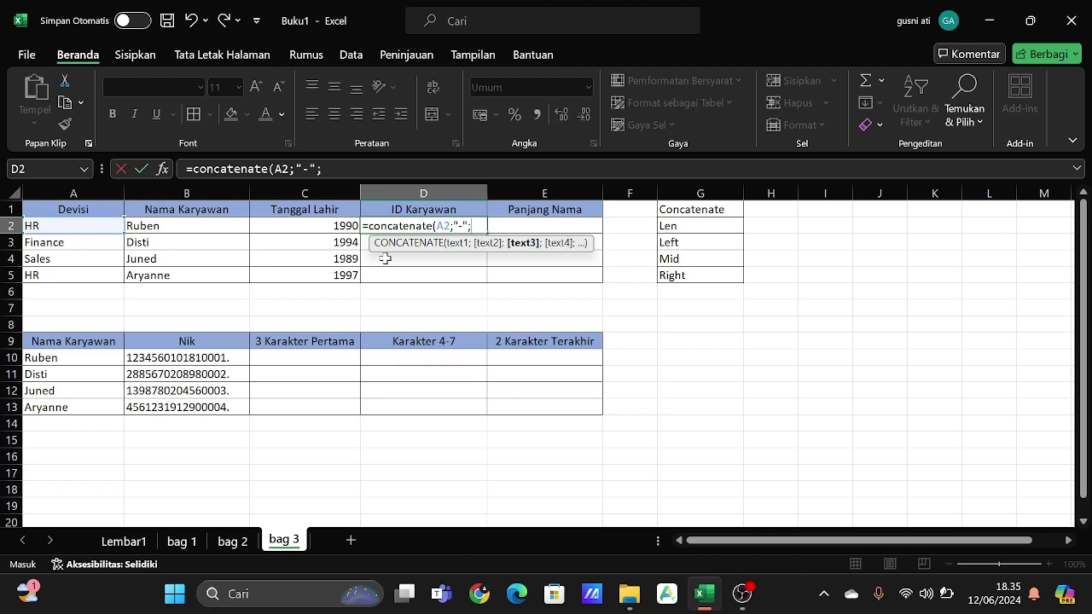
{"action": "left_click", "coordinate": [222, 227]}
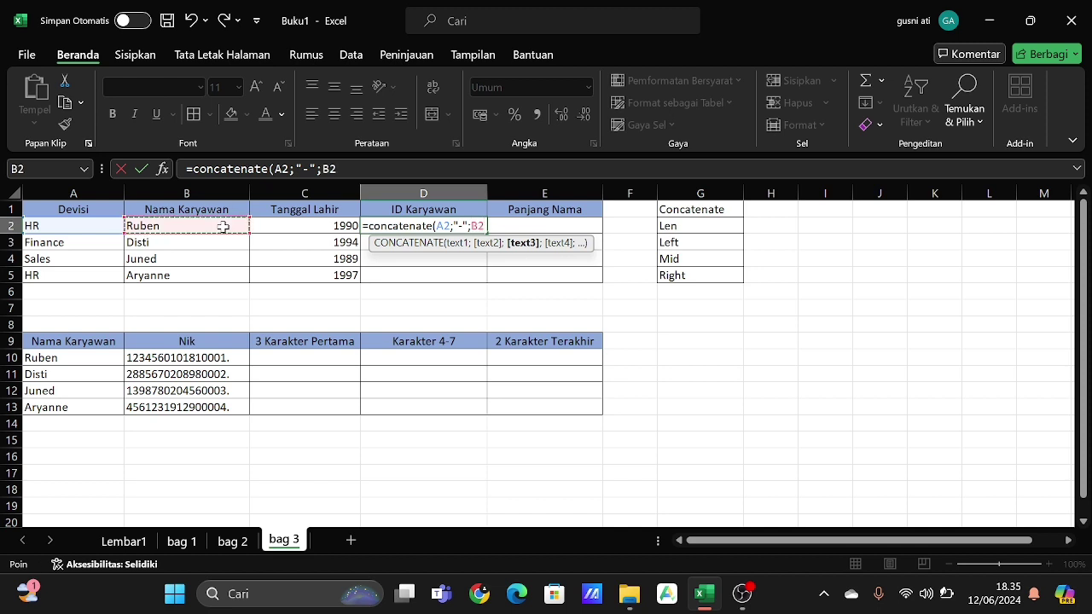
{"action": "type", "text": ";"}
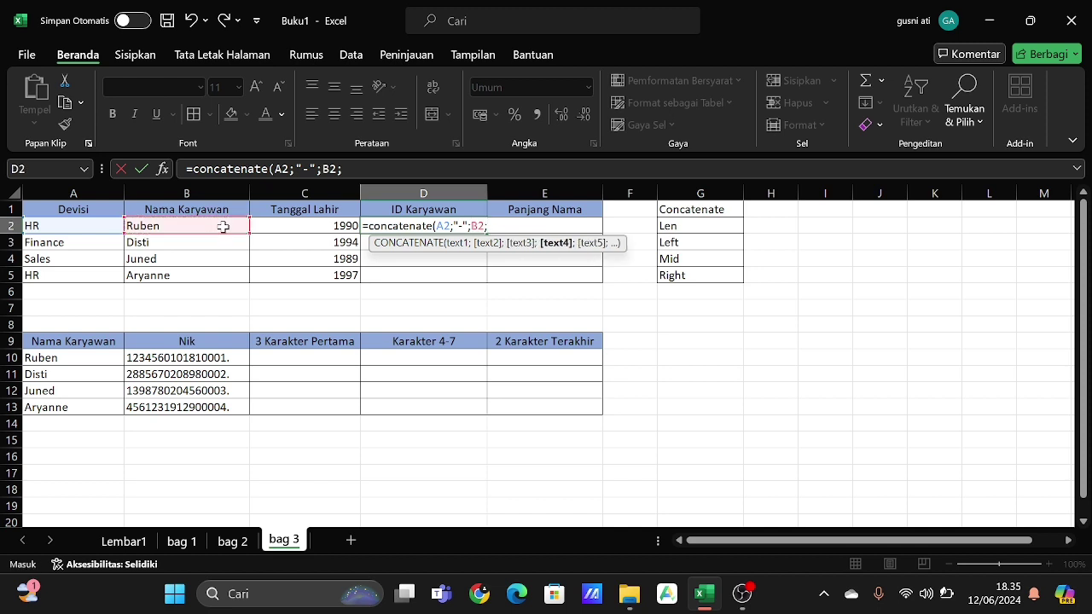
{"action": "type", "text": "\"-\""}
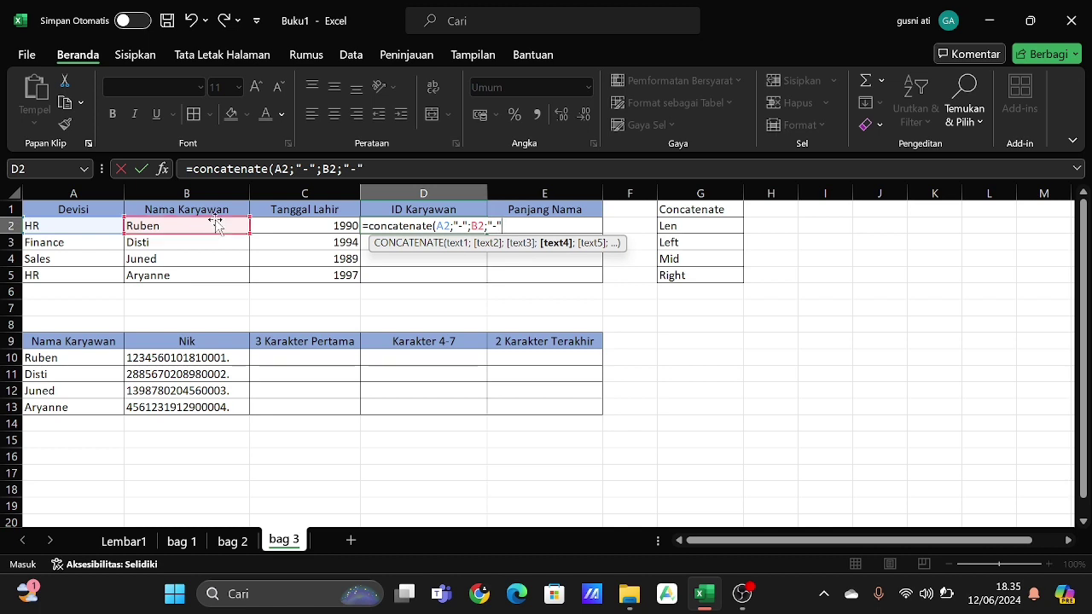
{"action": "type", "text": ";"}
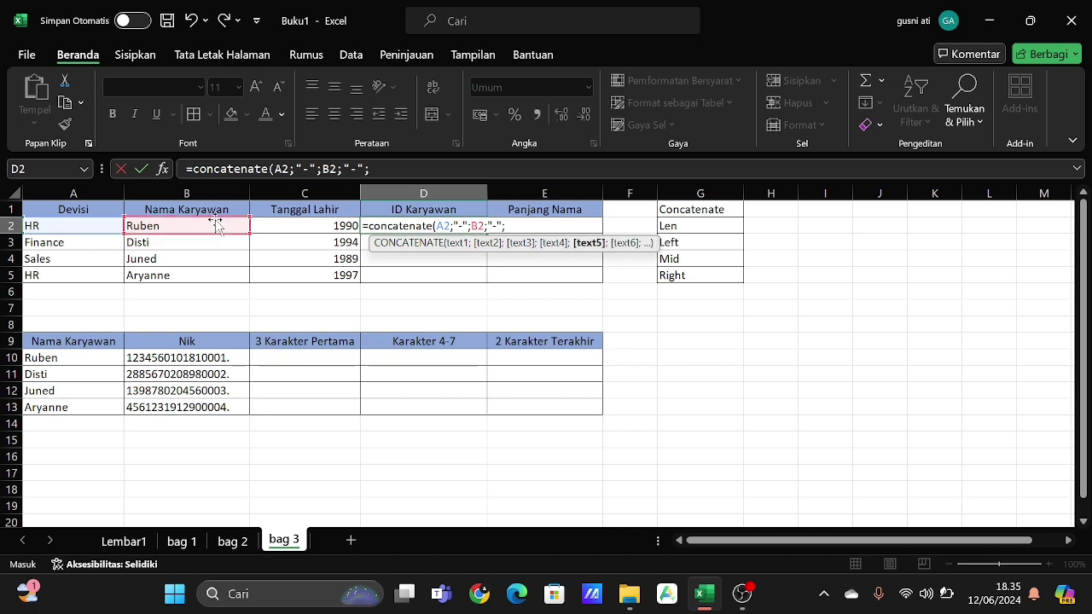
{"action": "left_click", "coordinate": [266, 228]}
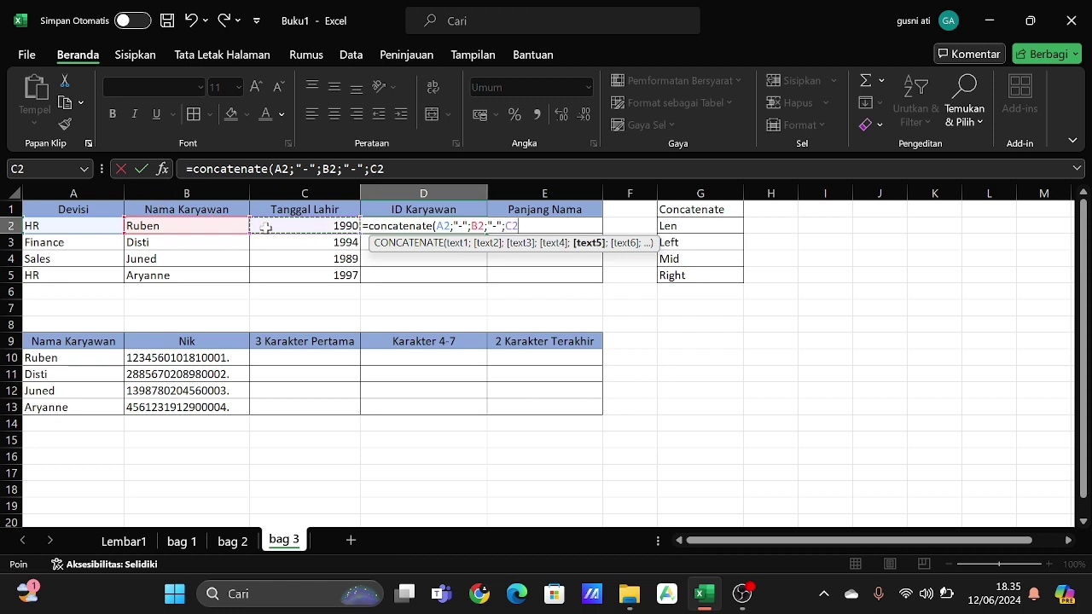
{"action": "type", "text": ")"}
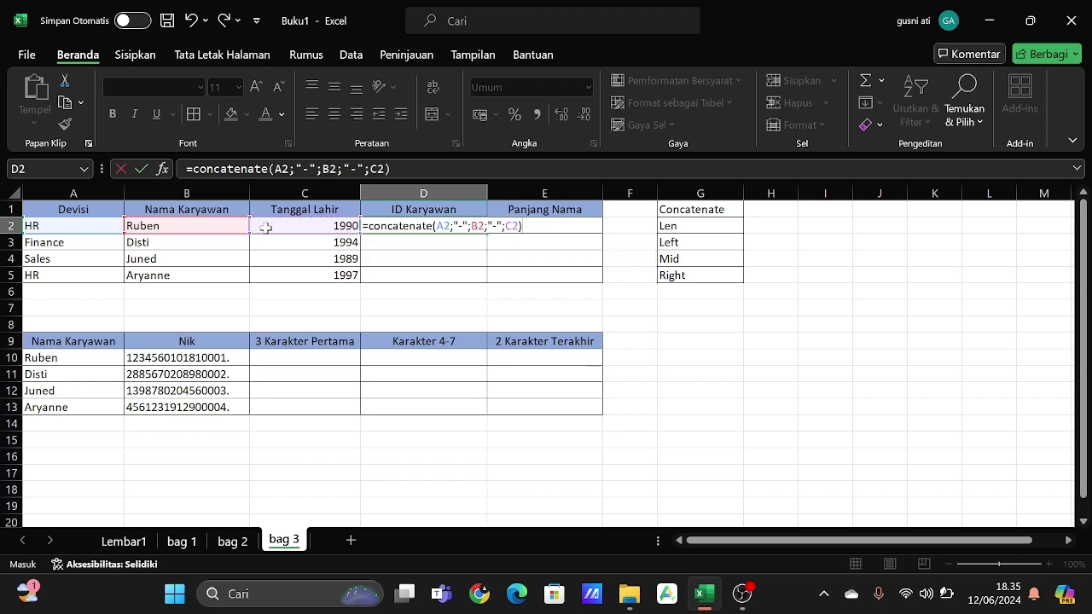
{"action": "key", "text": "Return"}
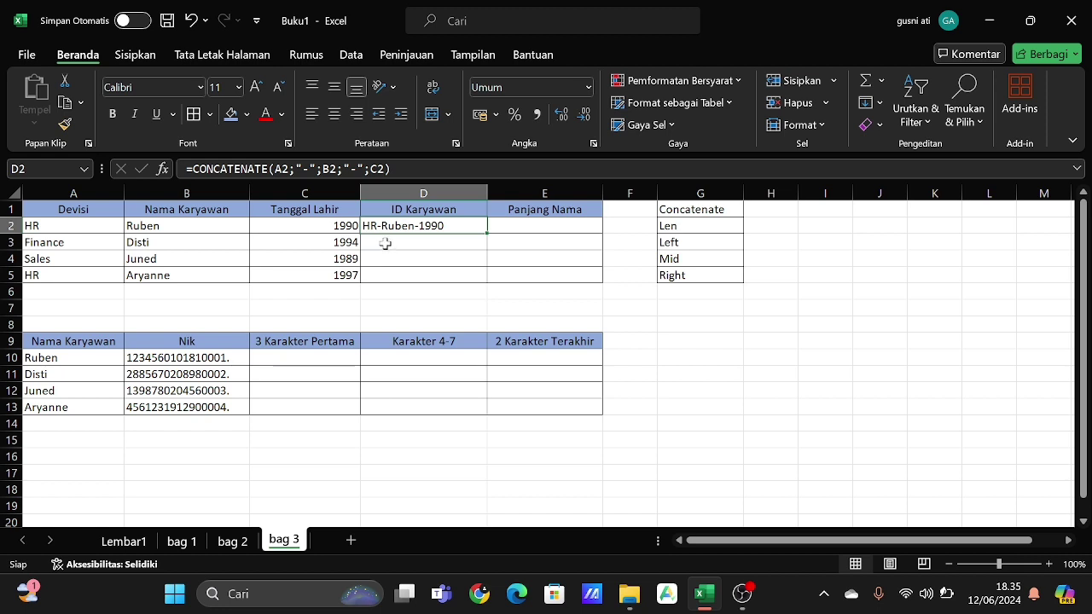
{"action": "left_click_drag", "start_coordinate": [488, 233], "coordinate": [488, 232]}
{"action": "double_click", "coordinate": [488, 232]}
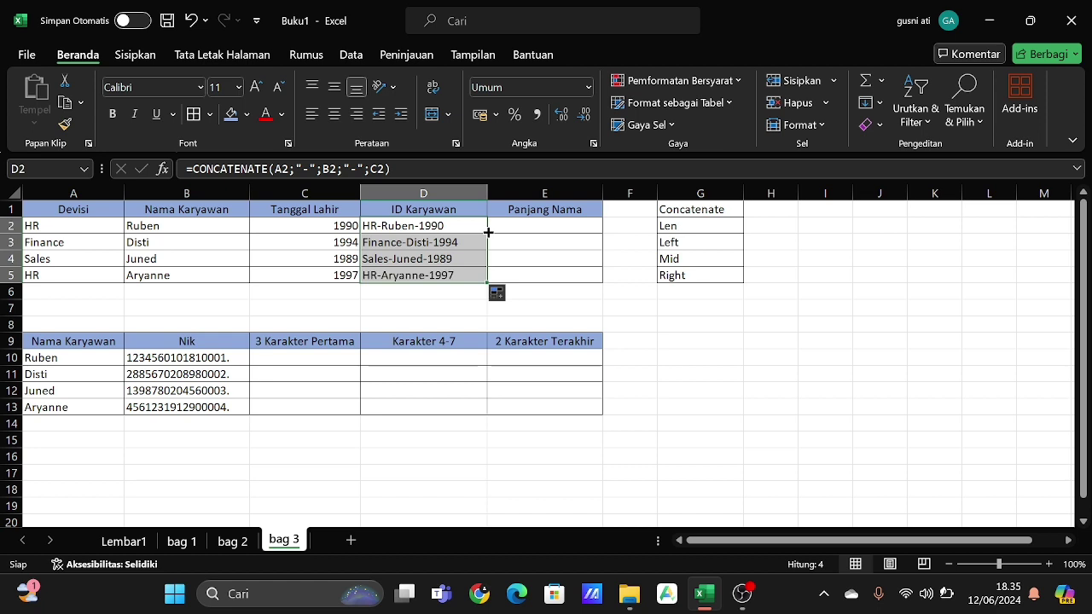
Count the characters of each employee name in the Panjang Nama column with =LEN(B2) in E2, filled down to E5.
{"action": "left_click", "coordinate": [509, 229]}
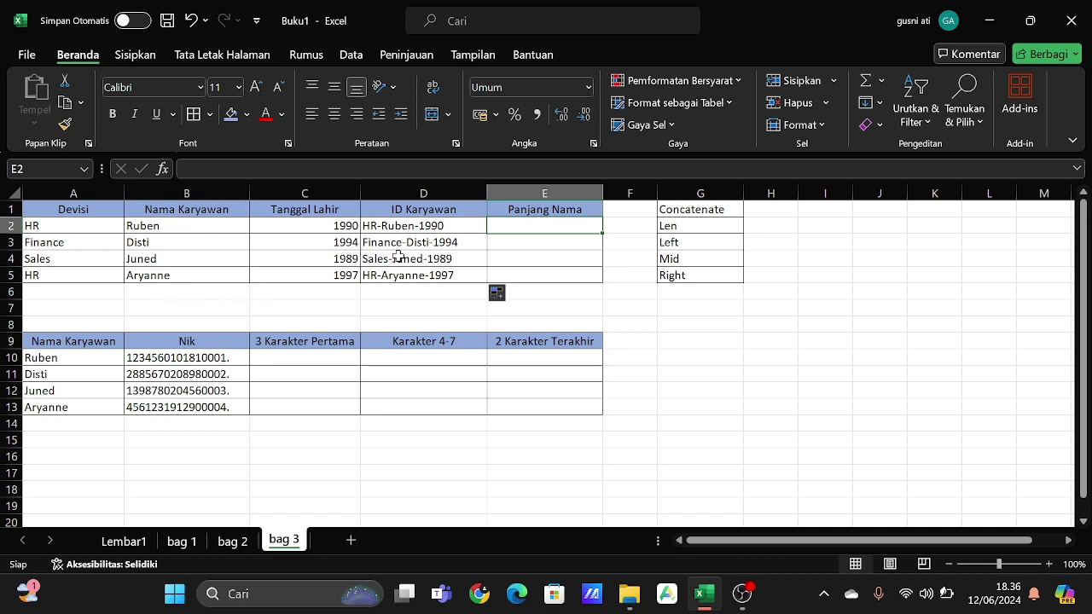
{"action": "type", "text": "="}
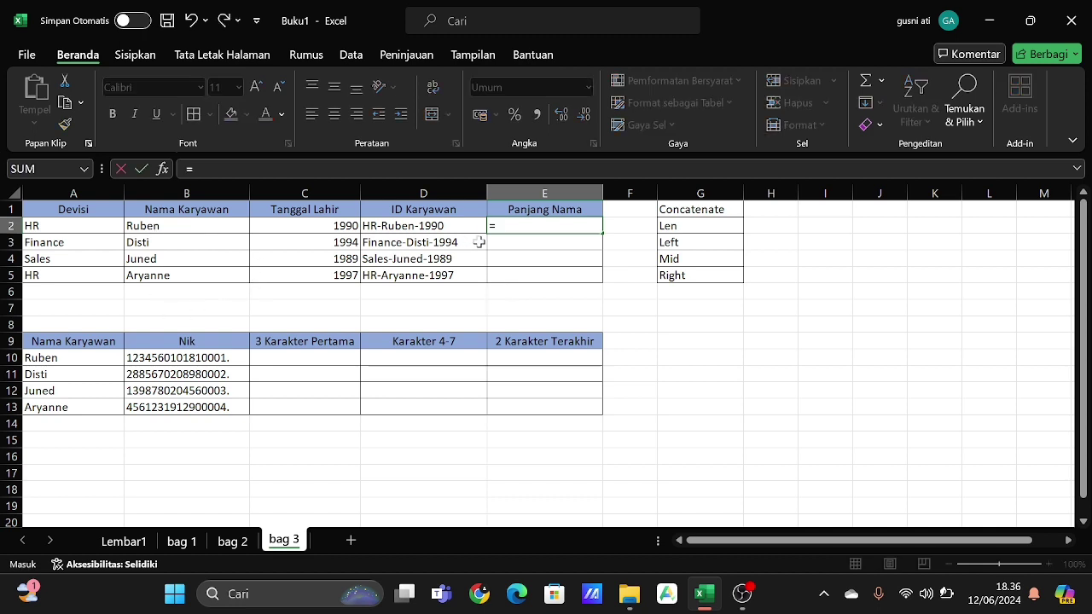
{"action": "type", "text": "len"}
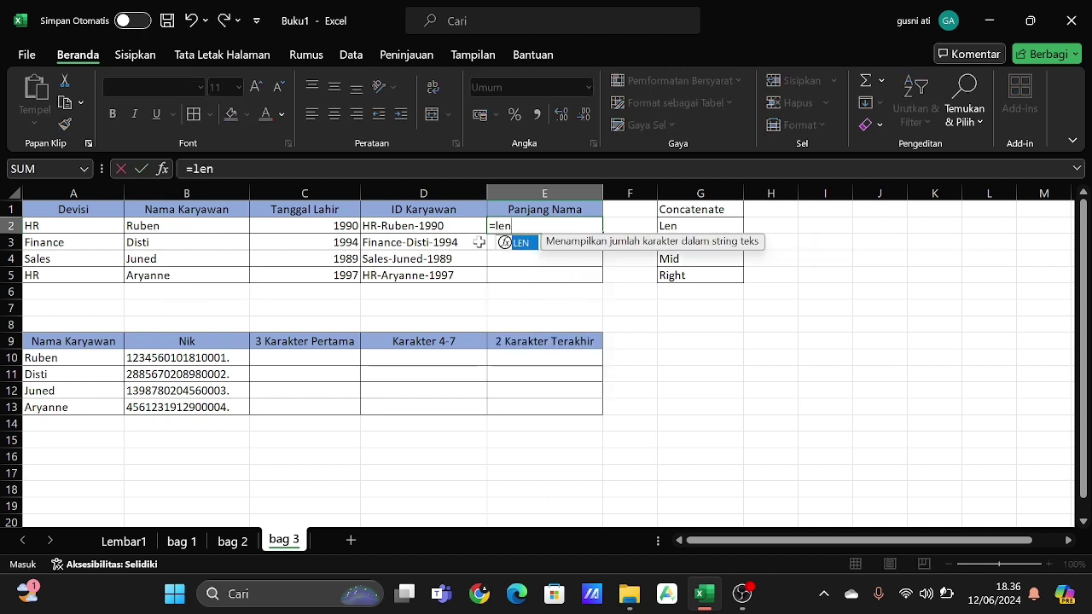
{"action": "type", "text": "("}
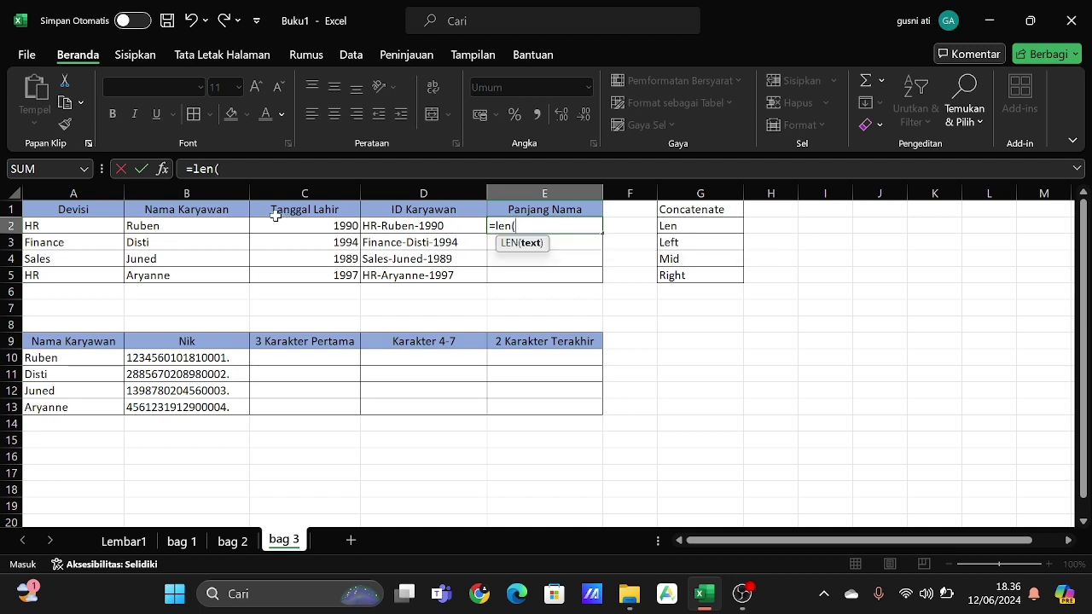
{"action": "left_click", "coordinate": [206, 225]}
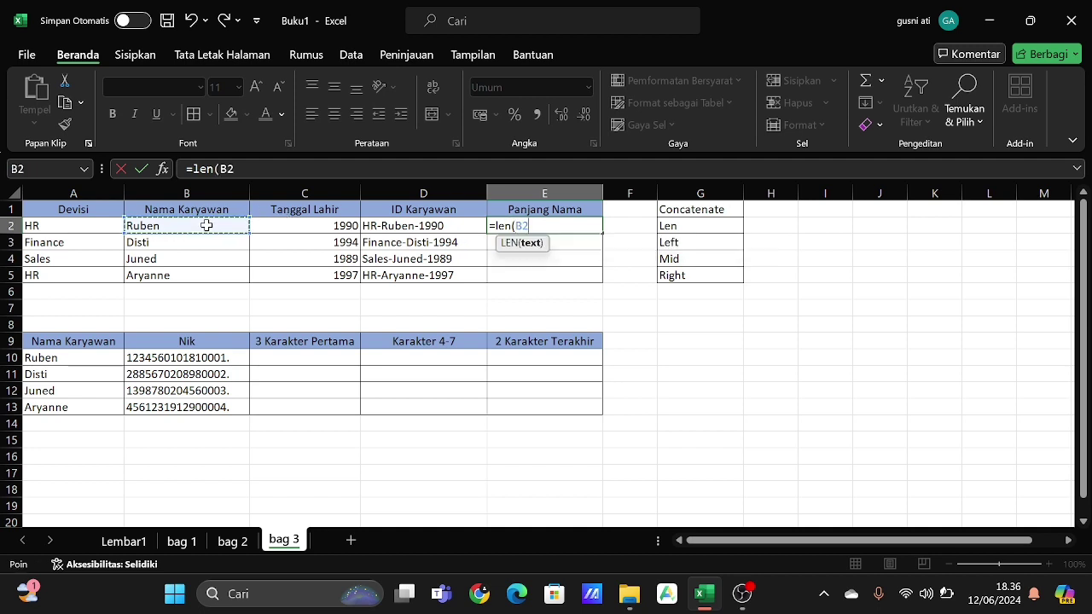
{"action": "type", "text": ")"}
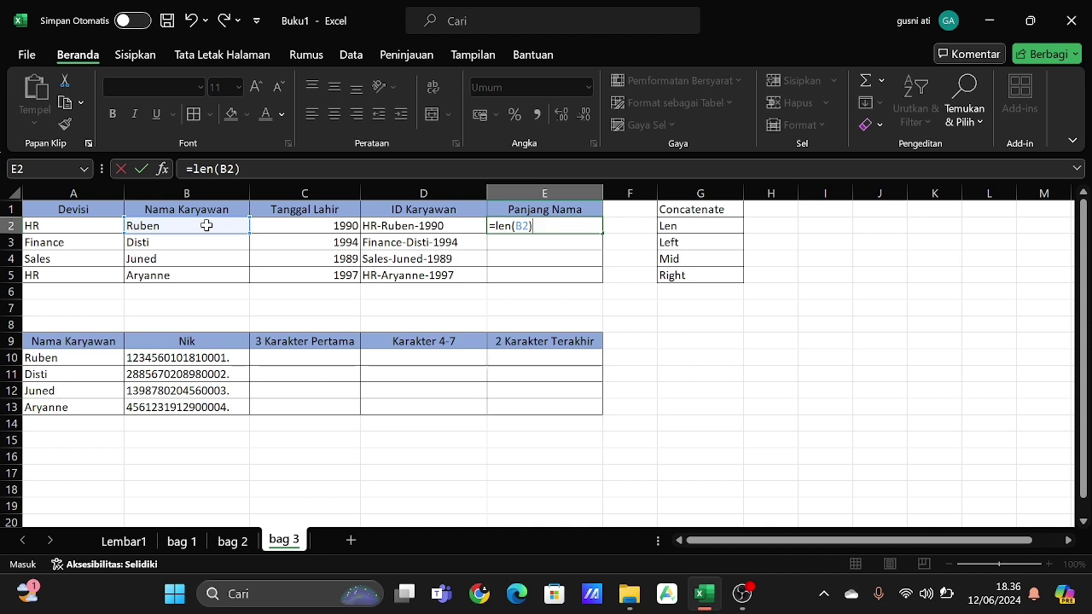
{"action": "key", "text": "BackSpace"}
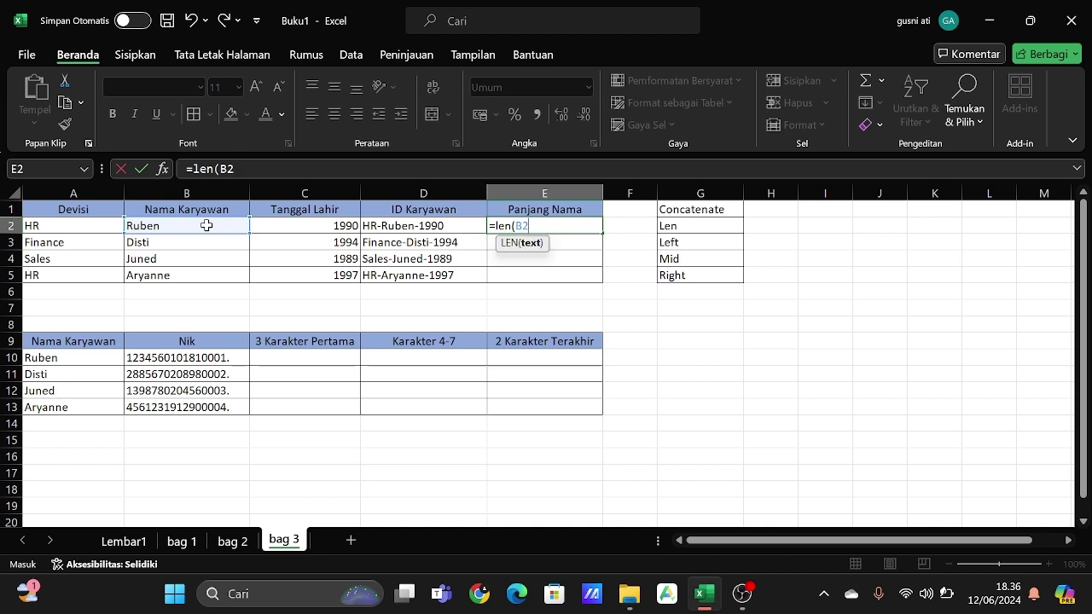
{"action": "type", "text": ")"}
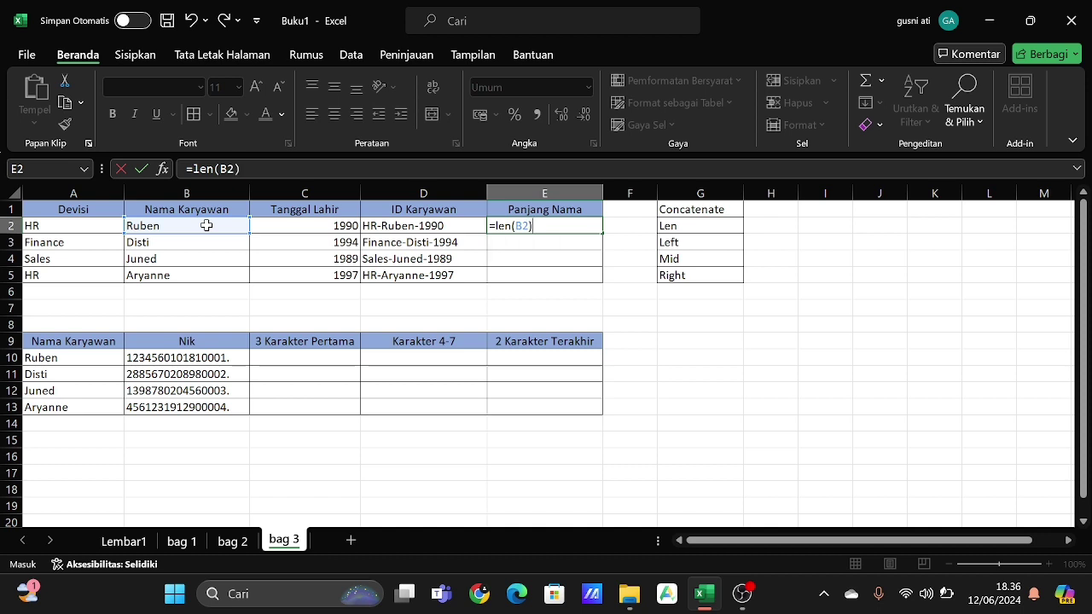
{"action": "key", "text": "Return"}
{"action": "key", "text": "Up"}
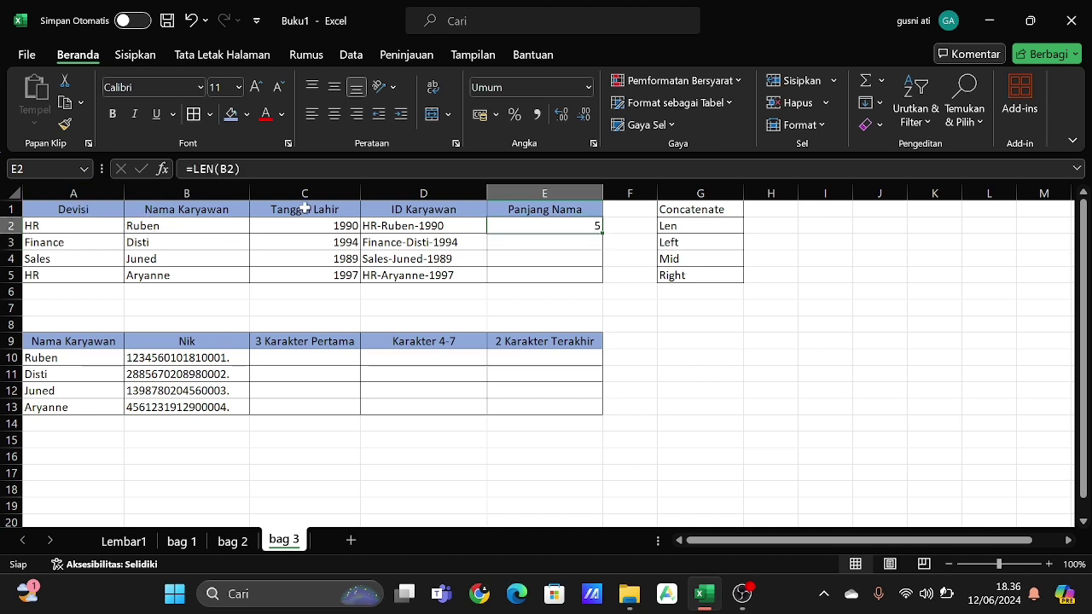
{"action": "double_click", "coordinate": [601, 230]}
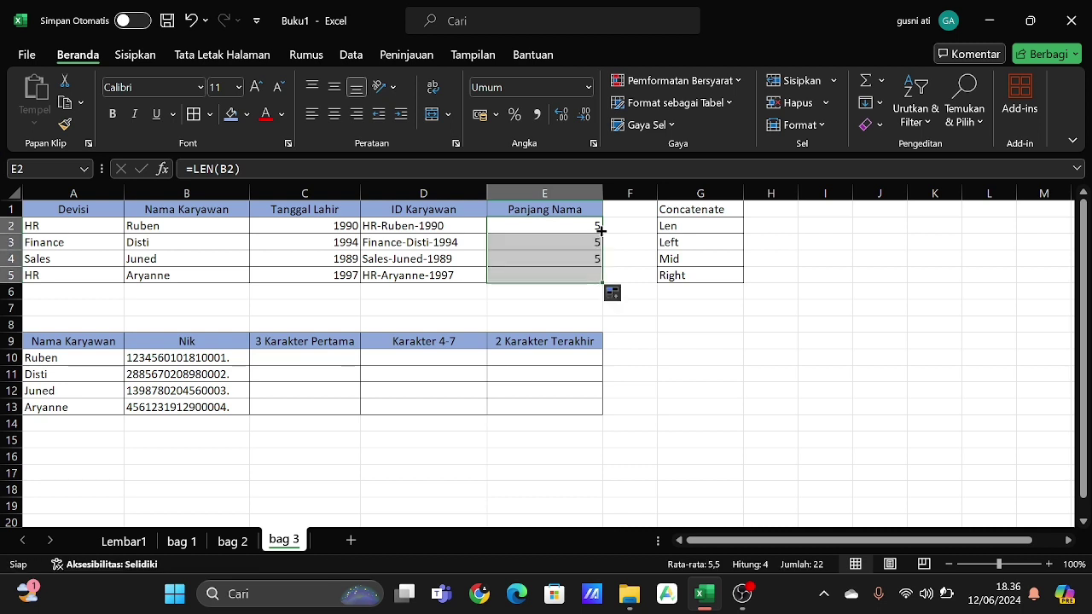
{"action": "left_click", "coordinate": [662, 322]}
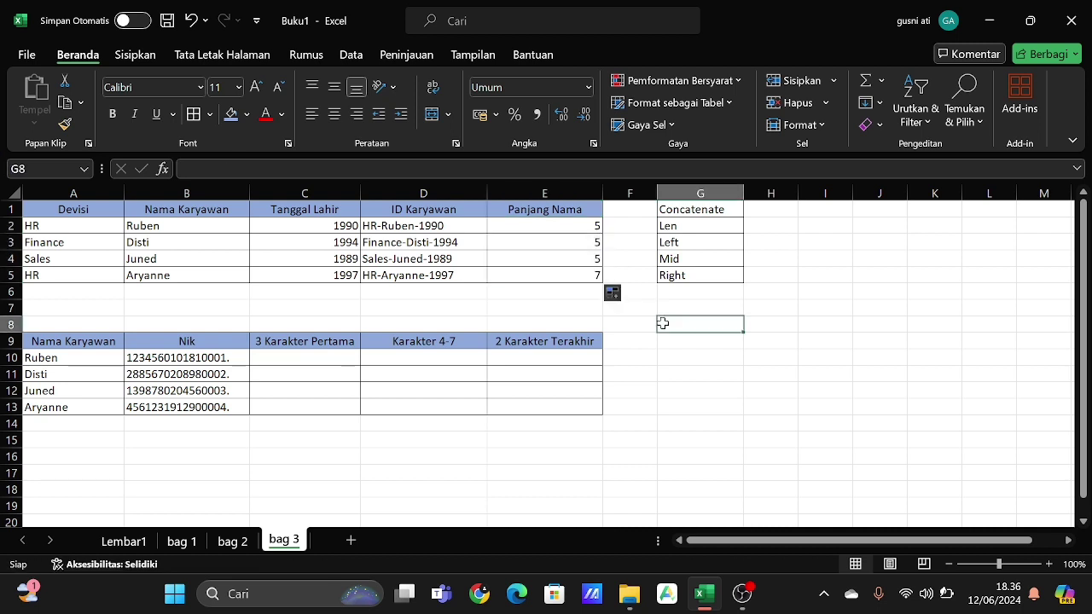
Append a space and "m." to the Sales employee's name in B4.
{"action": "left_click", "coordinate": [171, 259]}
{"action": "key", "text": "F2"}
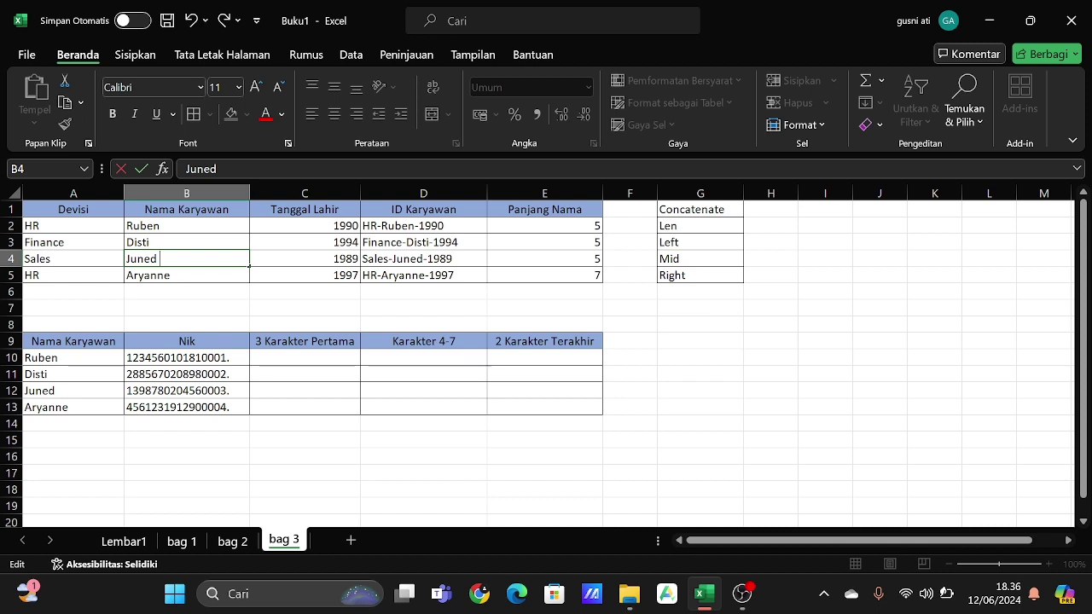
{"action": "type", "text": "m."}
{"action": "left_click", "coordinate": [466, 323]}
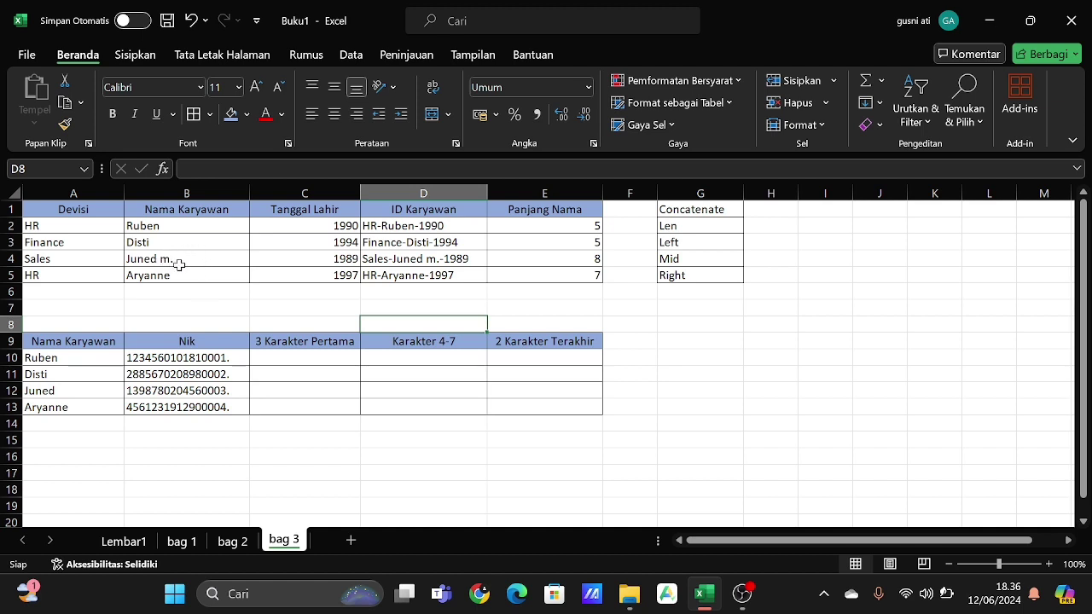
{"action": "left_click", "coordinate": [541, 329]}
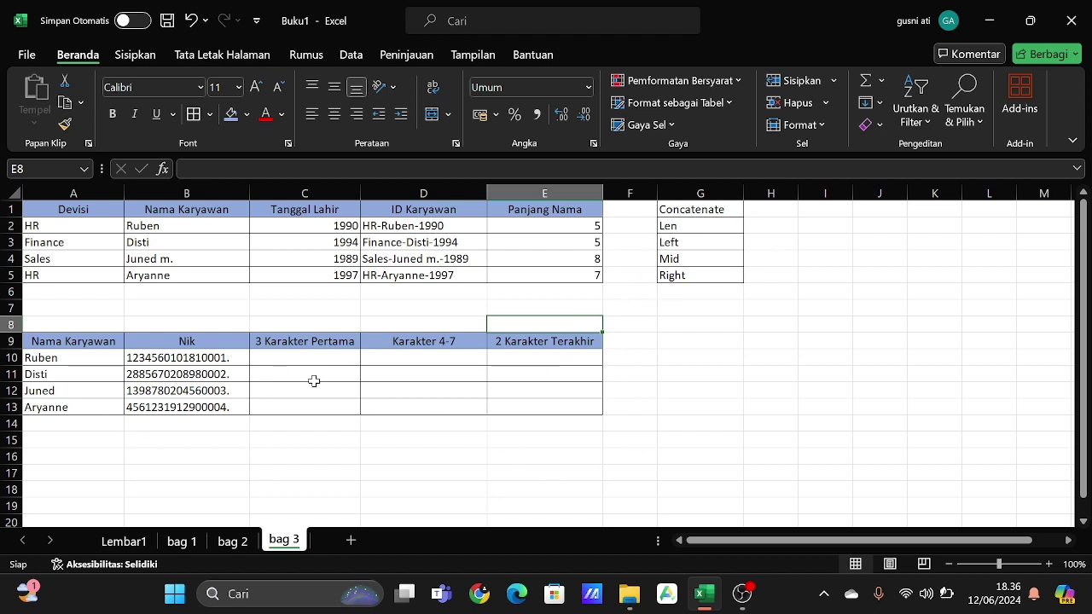
Extract the first three Nik characters in the 3 Karakter Pertama column with =LEFT(B10;3) in C10, filled down to C13.
{"action": "left_click", "coordinate": [315, 354]}
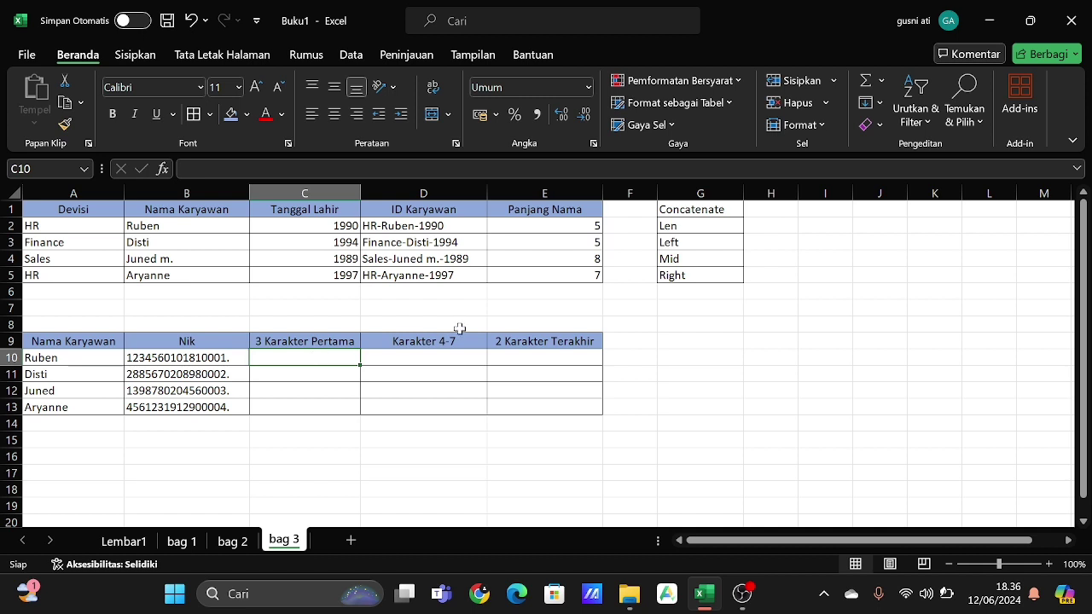
{"action": "type", "text": "="}
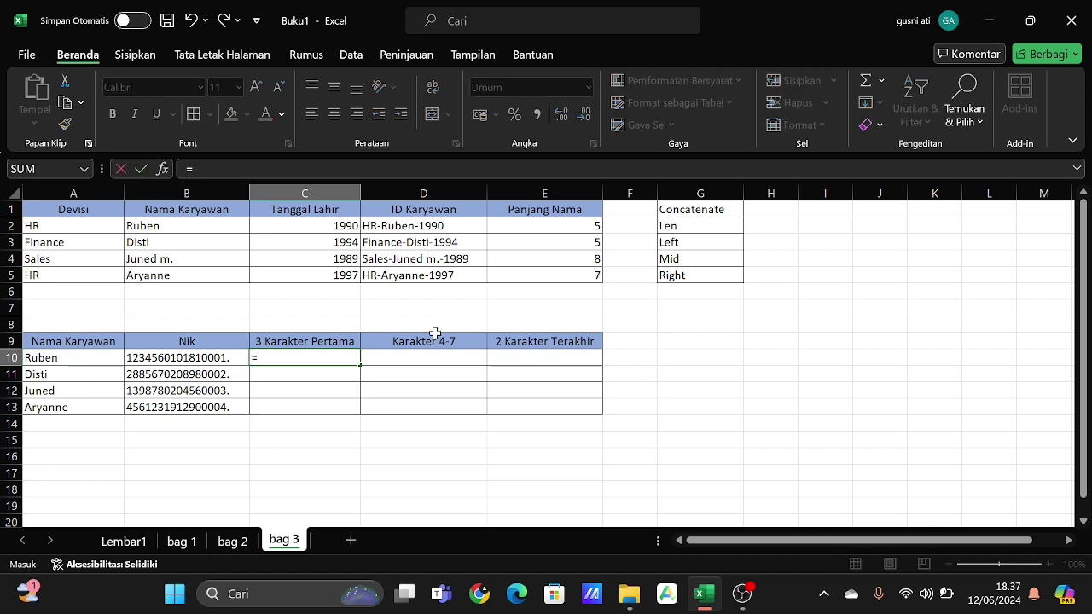
{"action": "type", "text": "le"}
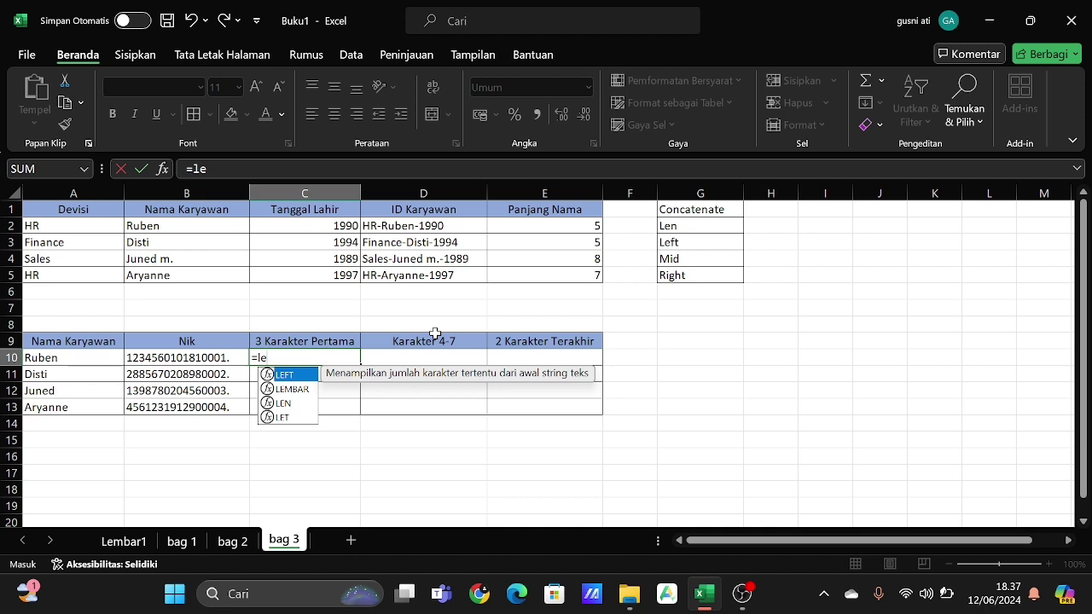
{"action": "type", "text": "ft("}
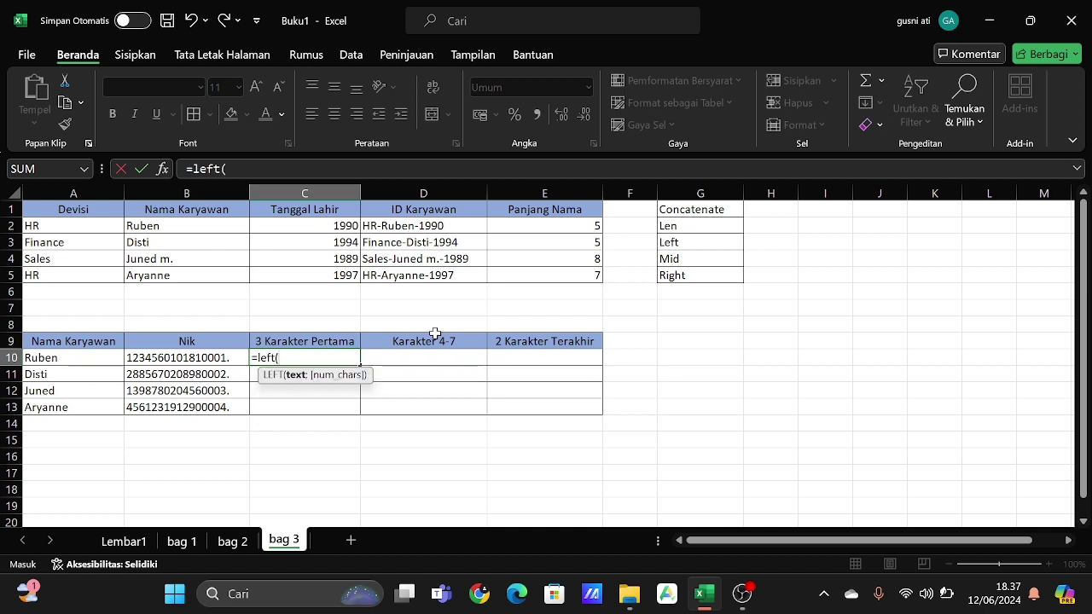
{"action": "left_click", "coordinate": [219, 359]}
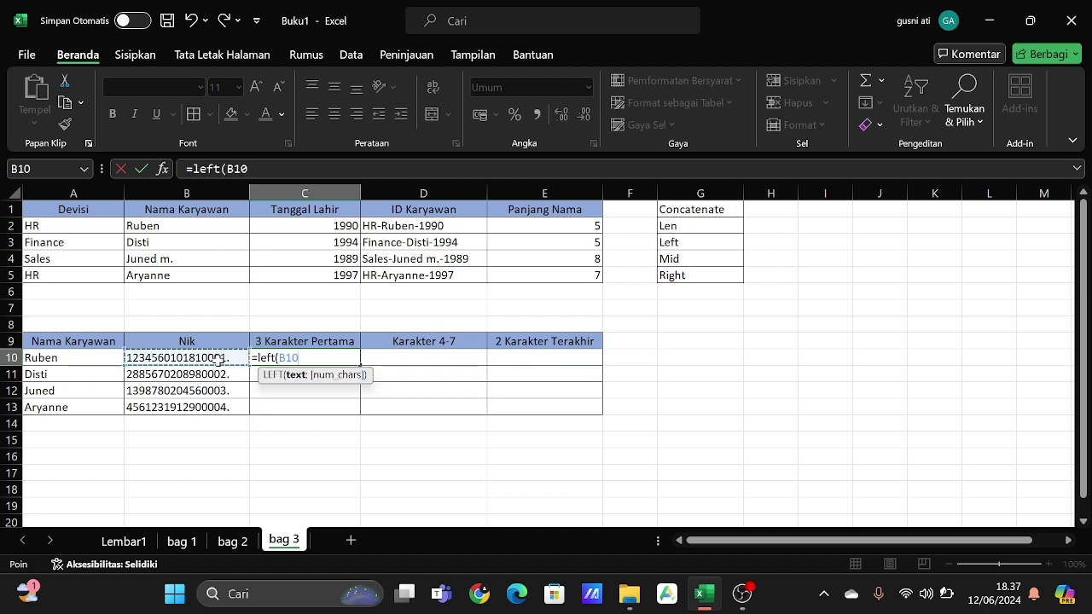
{"action": "type", "text": ";3"}
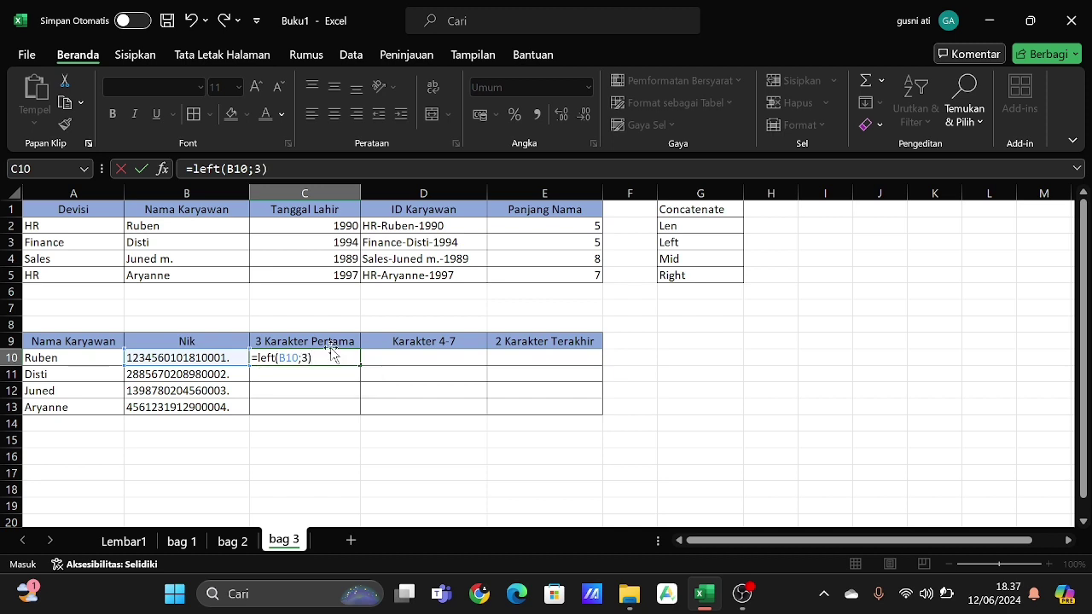
{"action": "key", "text": "Return"}
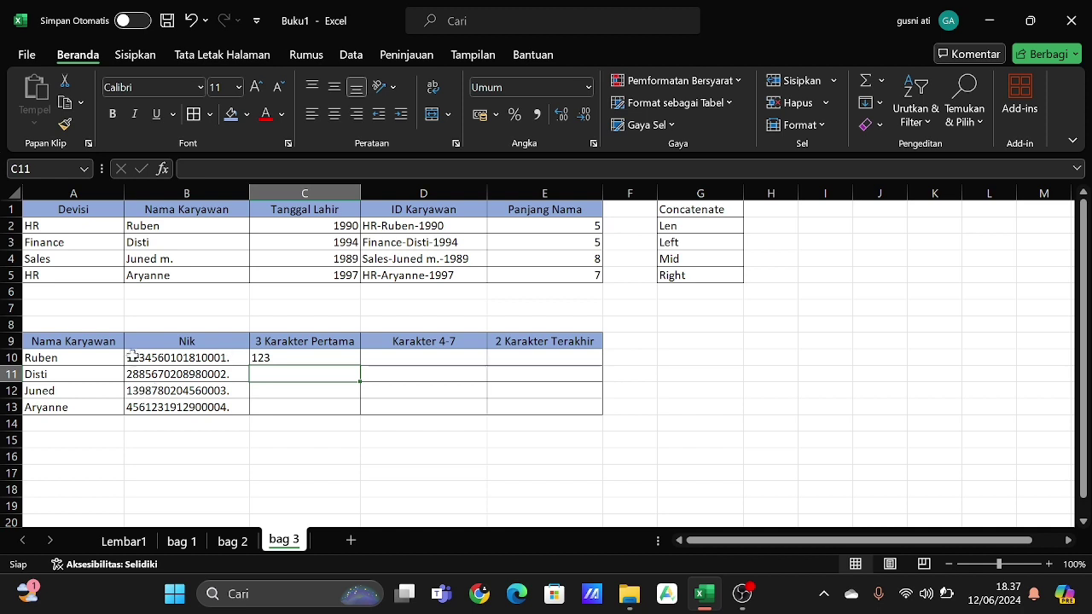
{"action": "left_click", "coordinate": [299, 357]}
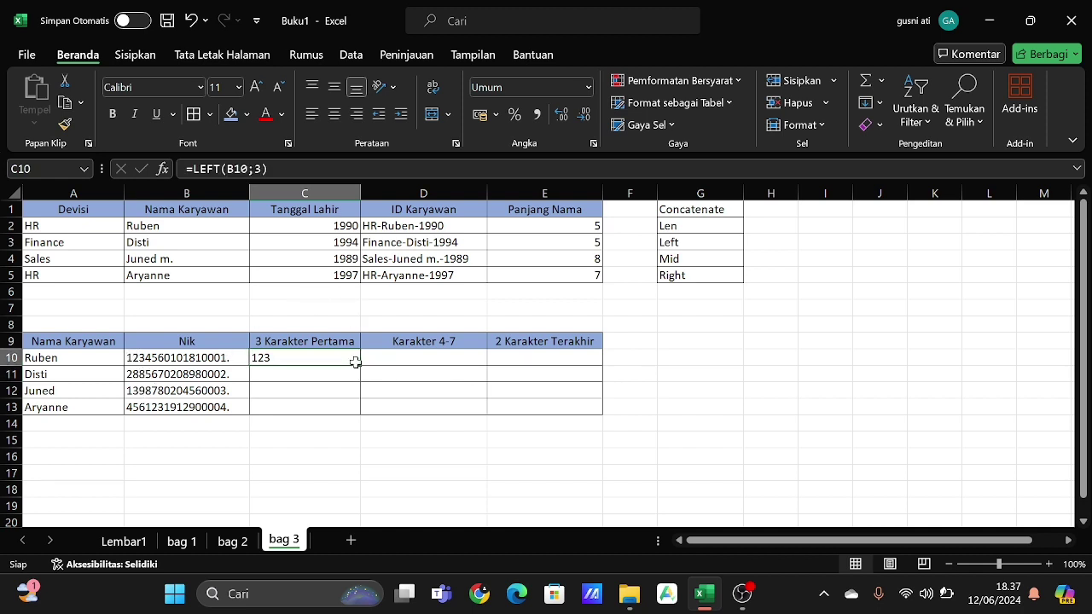
{"action": "double_click", "coordinate": [358, 364]}
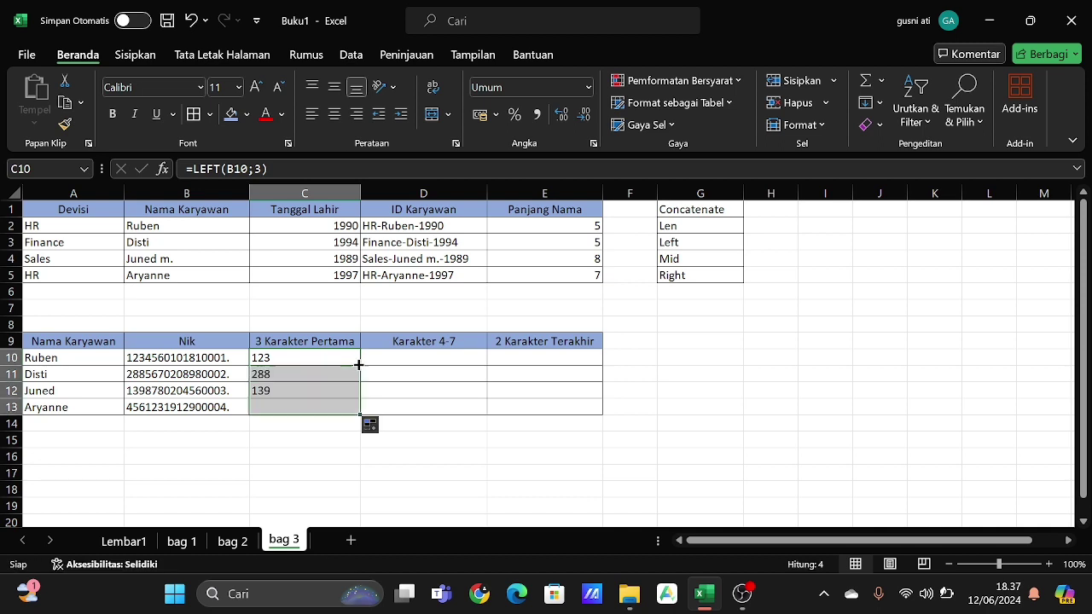
{"action": "left_click", "coordinate": [387, 360]}
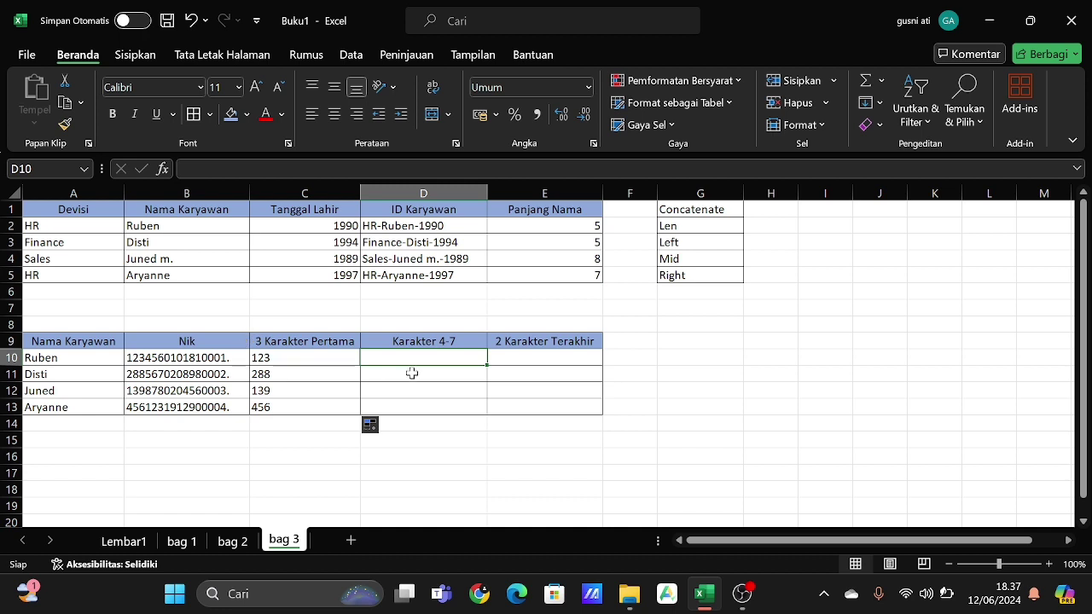
{"action": "left_click", "coordinate": [465, 293]}
{"action": "left_click_drag", "start_coordinate": [464, 293], "coordinate": [311, 341]}
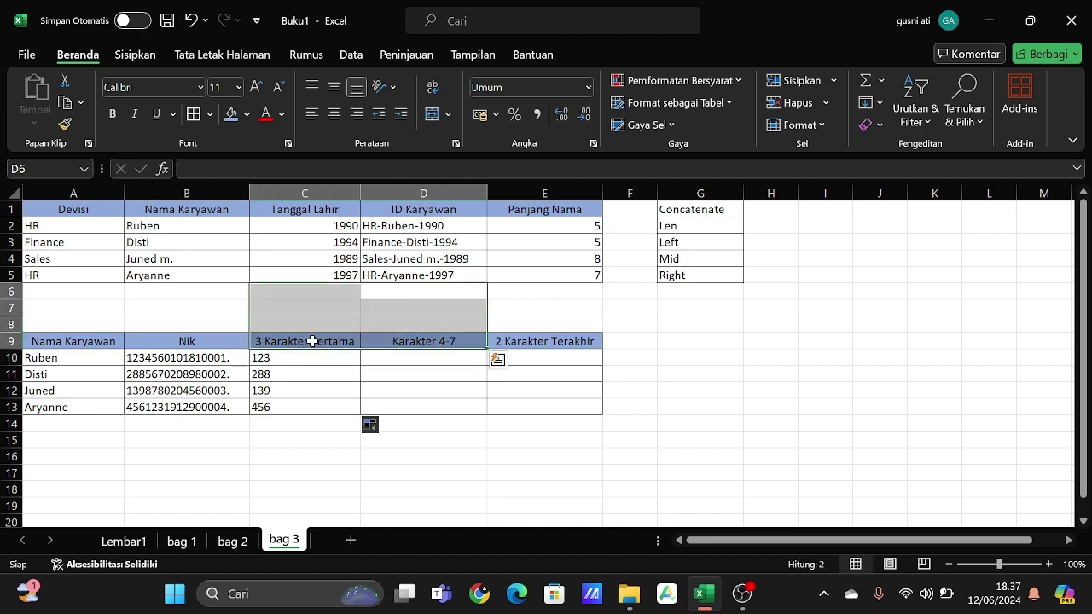
{"action": "left_click", "coordinate": [235, 313]}
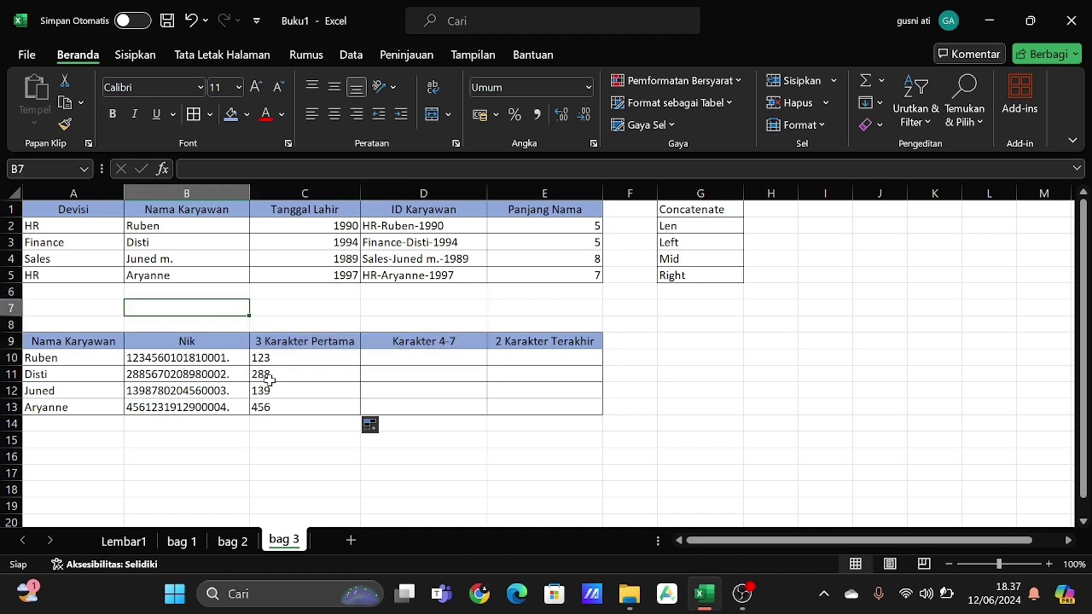
Extract Nik characters 4 to 7 in the Karakter 4-7 column with =MID(B10;4;4) in D10, filled down to D13.
{"action": "left_click", "coordinate": [384, 366]}
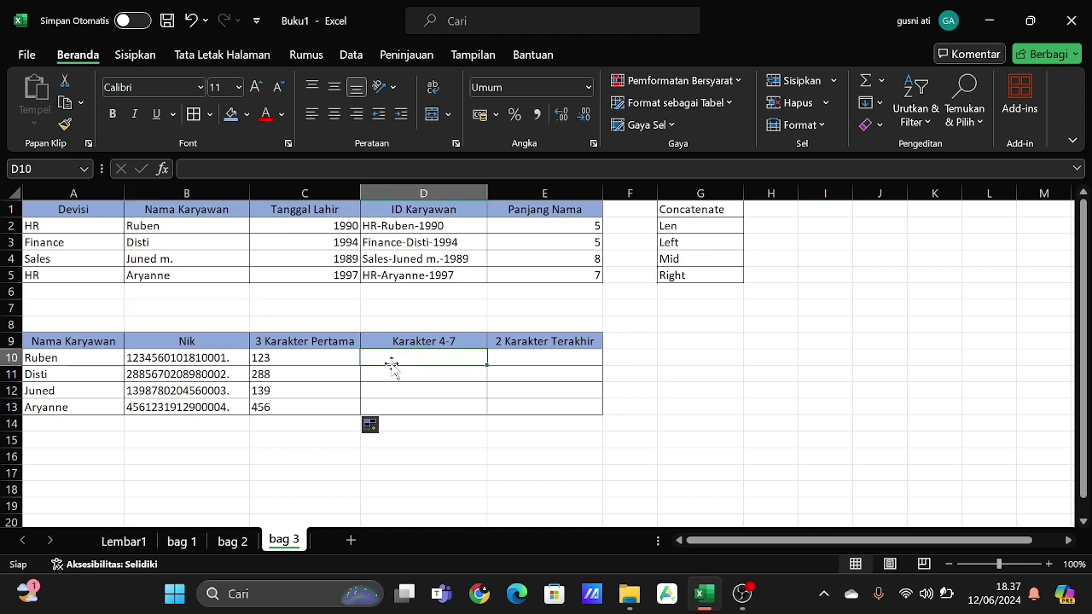
{"action": "type", "text": "="}
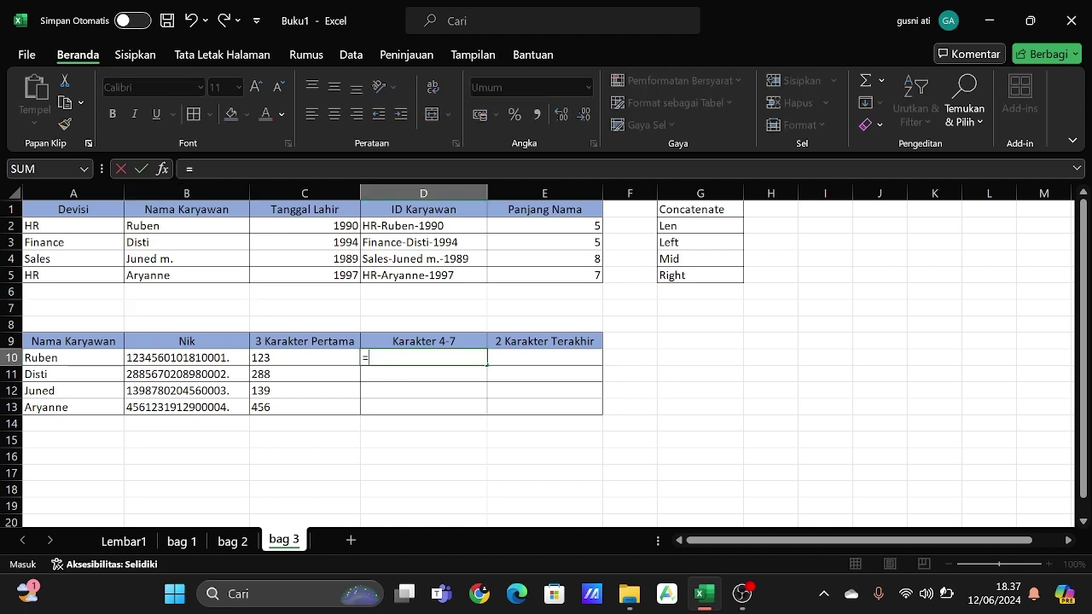
{"action": "type", "text": "mid"}
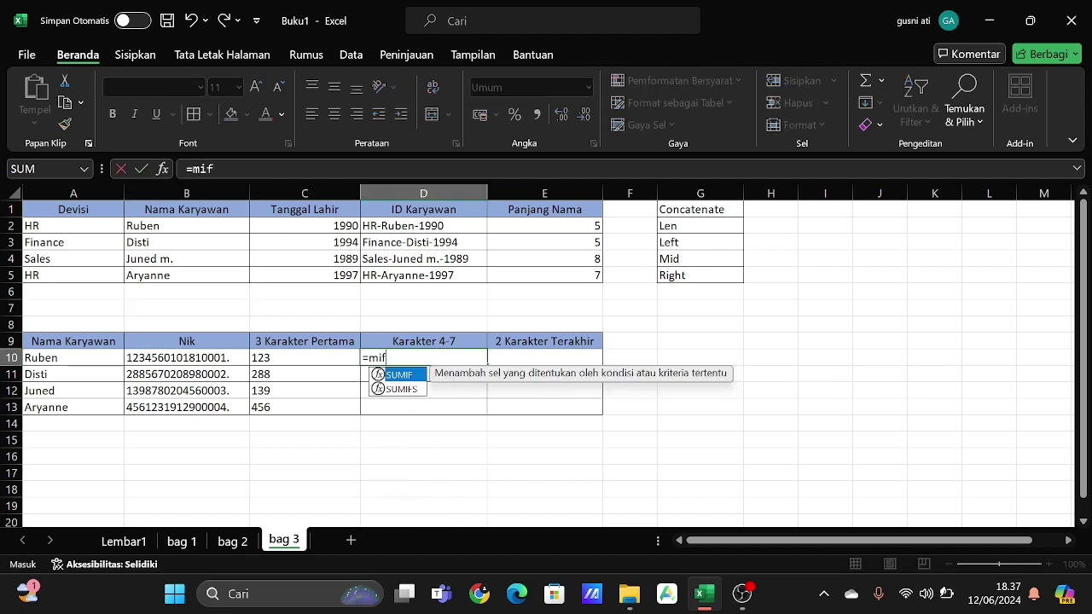
{"action": "type", "text": "("}
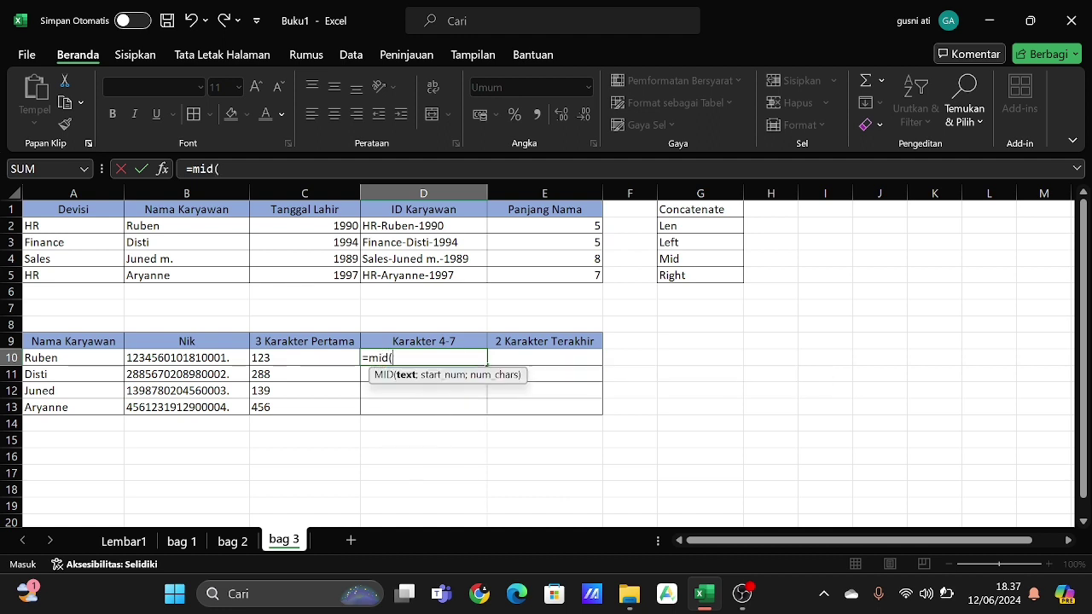
{"action": "left_click", "coordinate": [224, 359]}
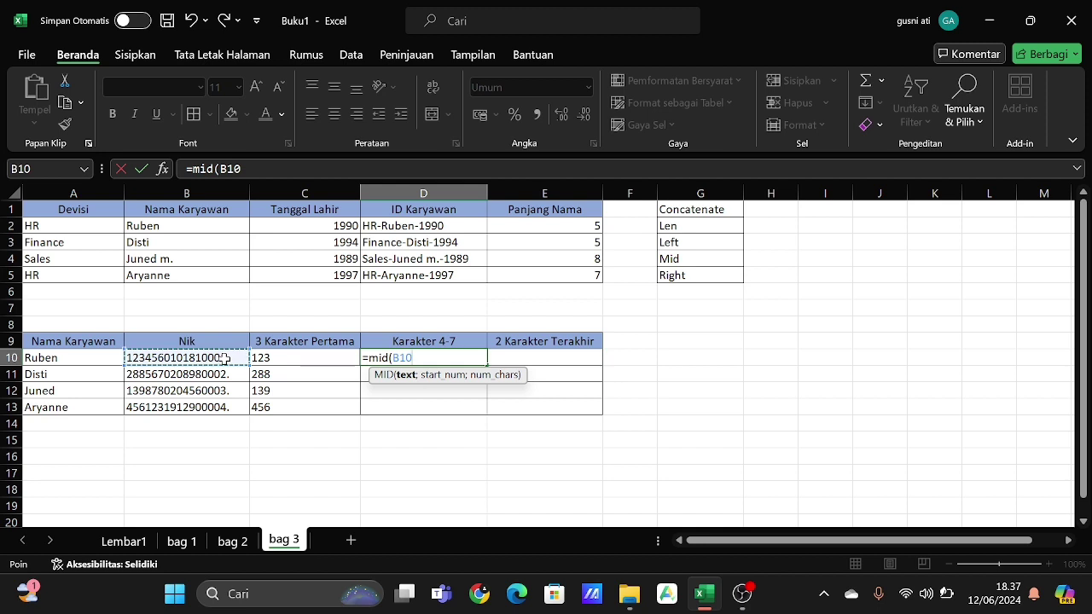
{"action": "type", "text": ";"}
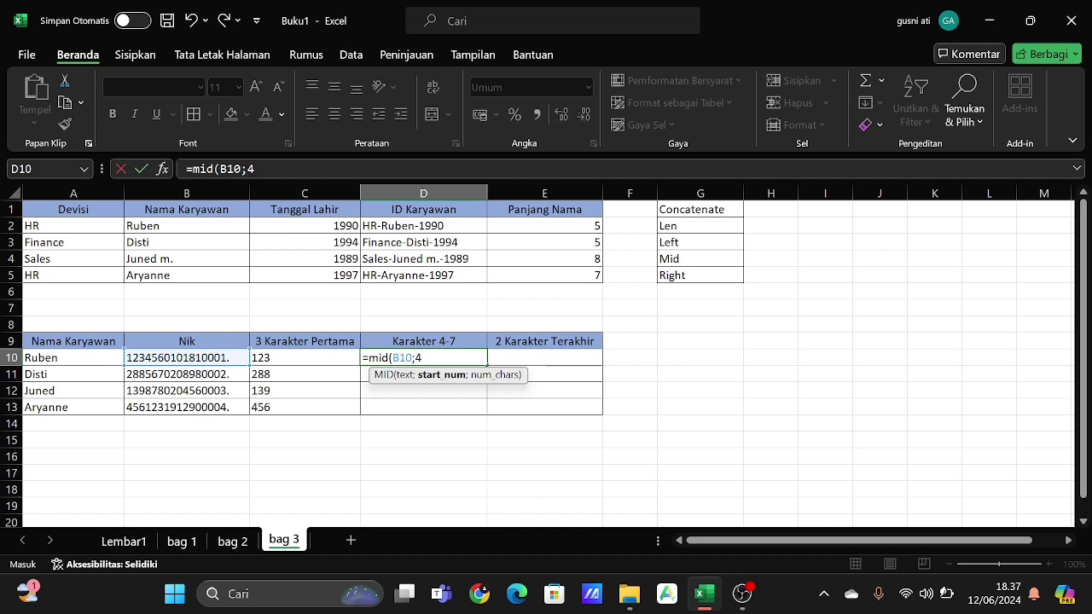
{"action": "type", "text": "4;4"}
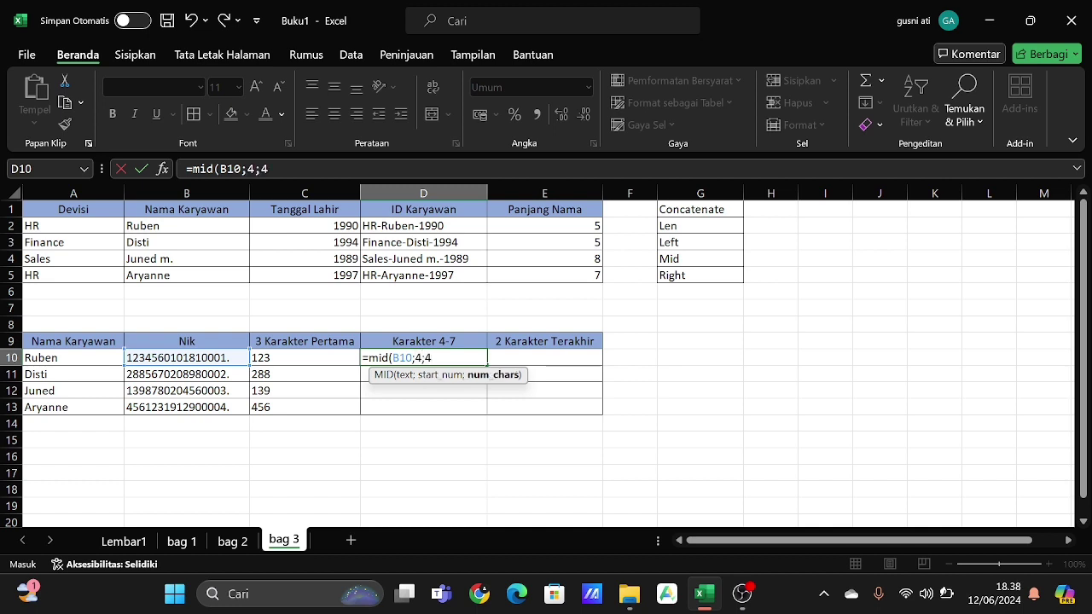
{"action": "type", "text": ")"}
{"action": "key", "text": "Return"}
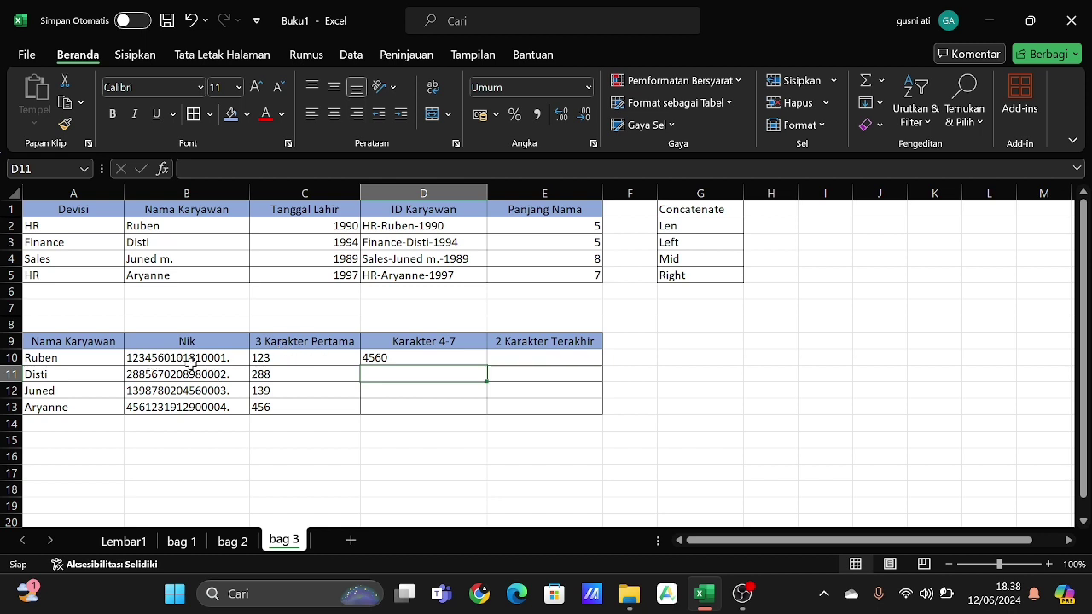
{"action": "left_click_drag", "start_coordinate": [470, 356], "coordinate": [487, 411]}
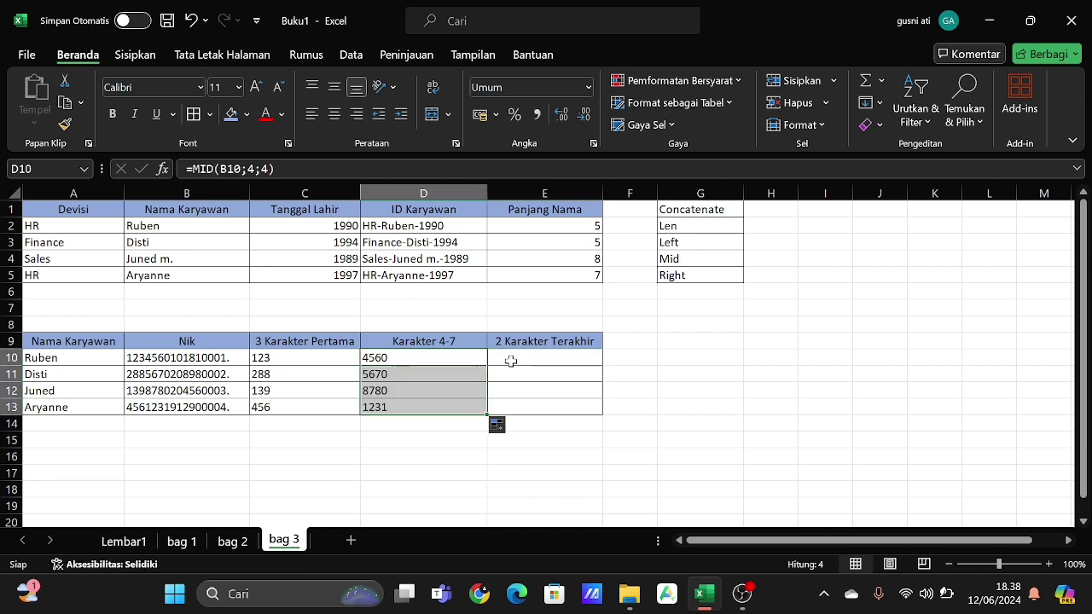
Extract the last two characters of the first employee's Nik with =RIGHT(B10;2) in E10 under 2 Karakter Terakhir.
{"action": "left_click", "coordinate": [510, 361]}
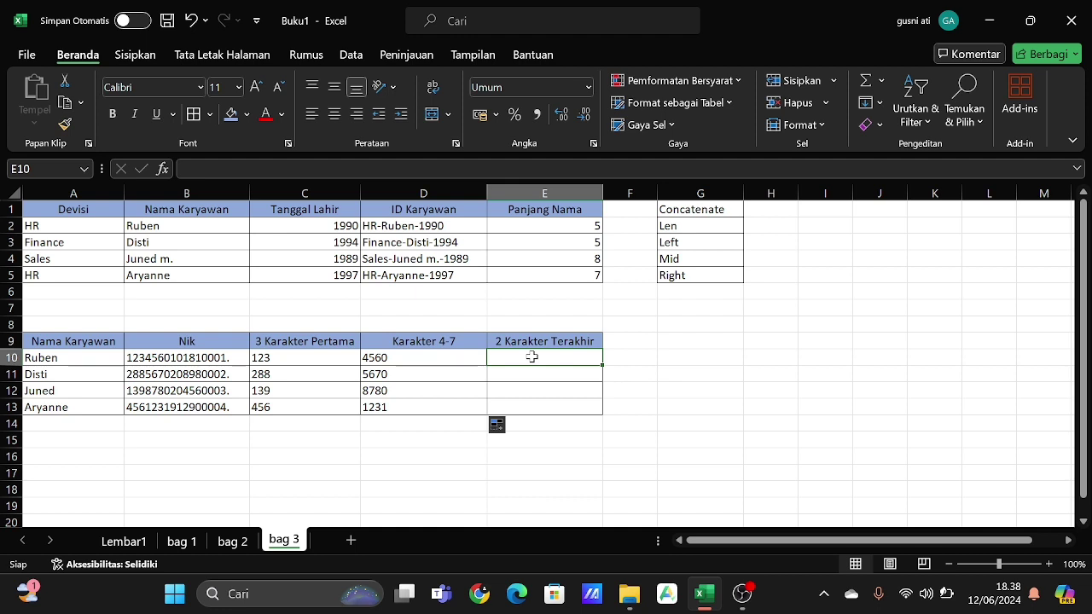
{"action": "type", "text": "="}
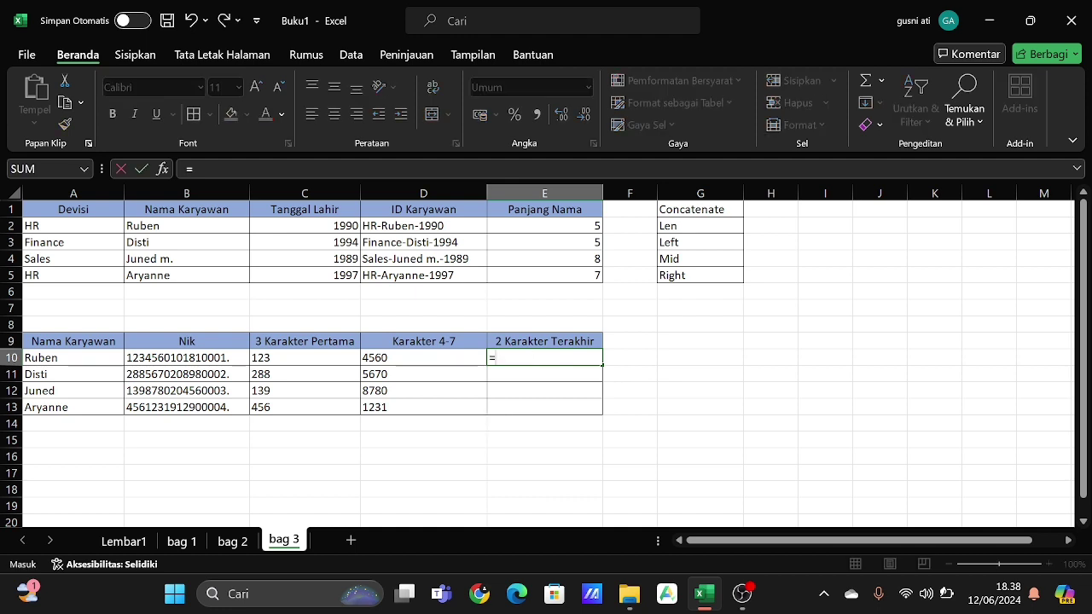
{"action": "type", "text": "right"}
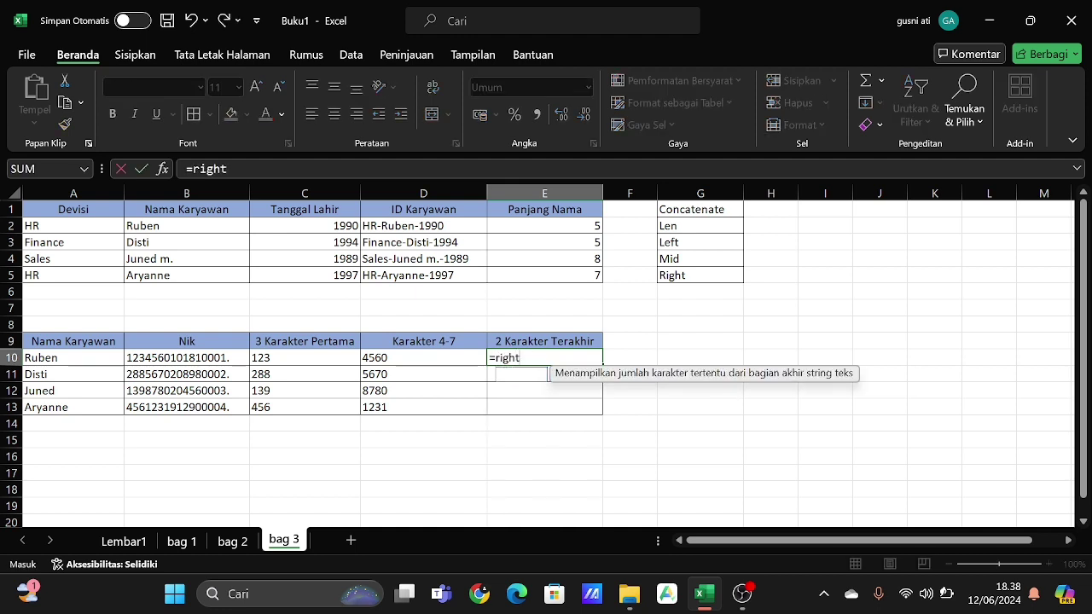
{"action": "type", "text": "("}
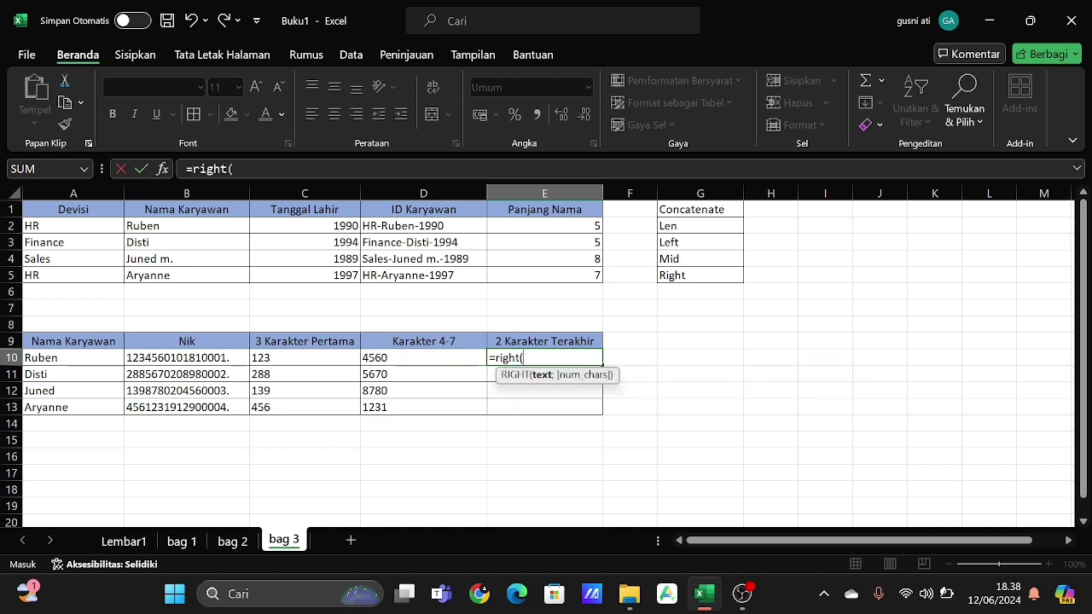
{"action": "left_click", "coordinate": [224, 358]}
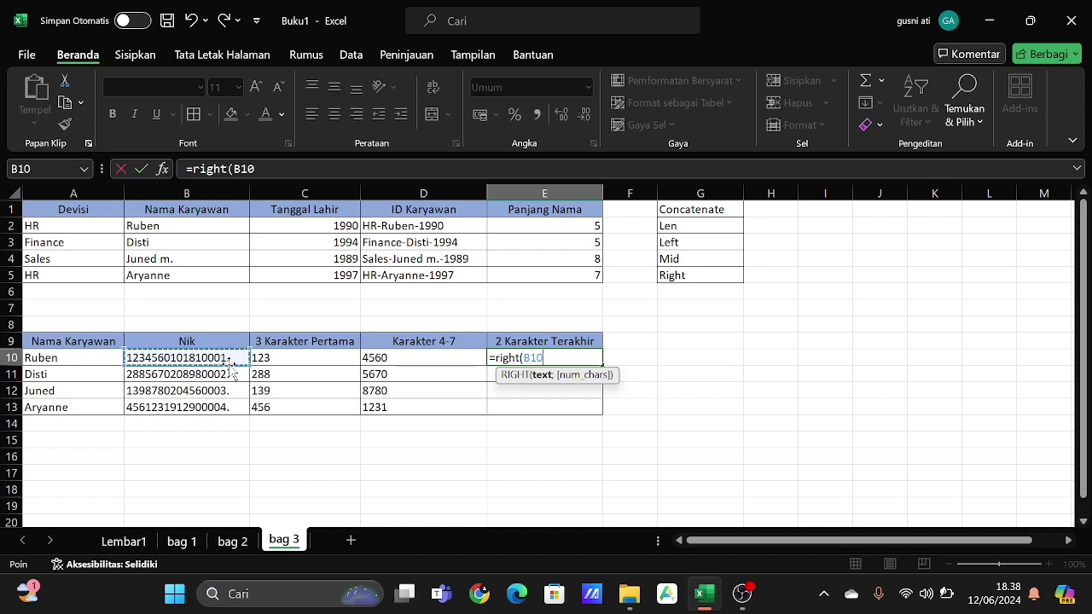
{"action": "type", "text": ";"}
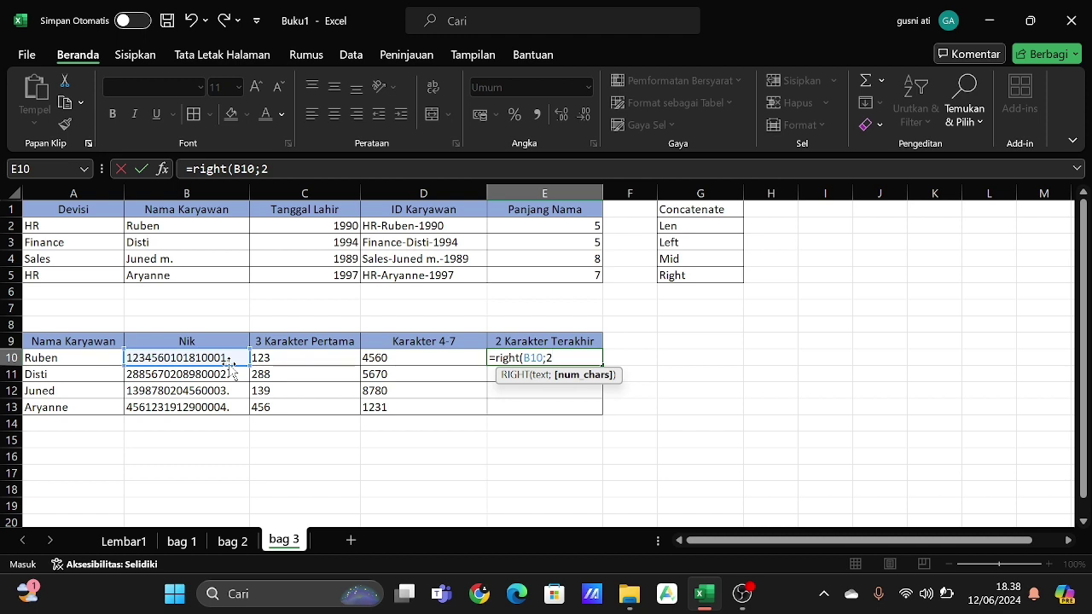
{"action": "type", "text": "2)"}
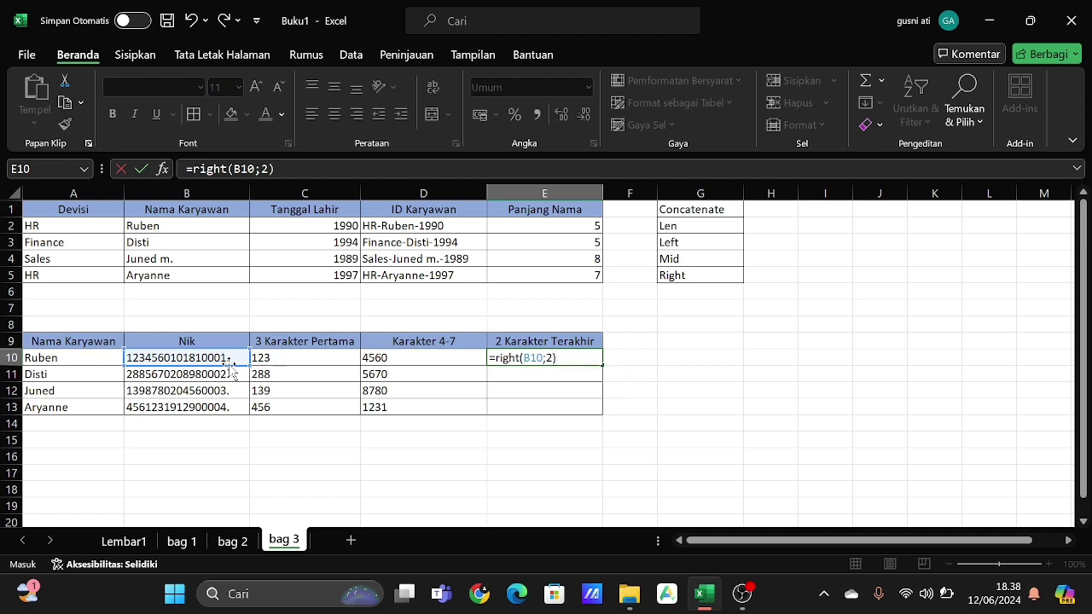
{"action": "key", "text": "Return"}
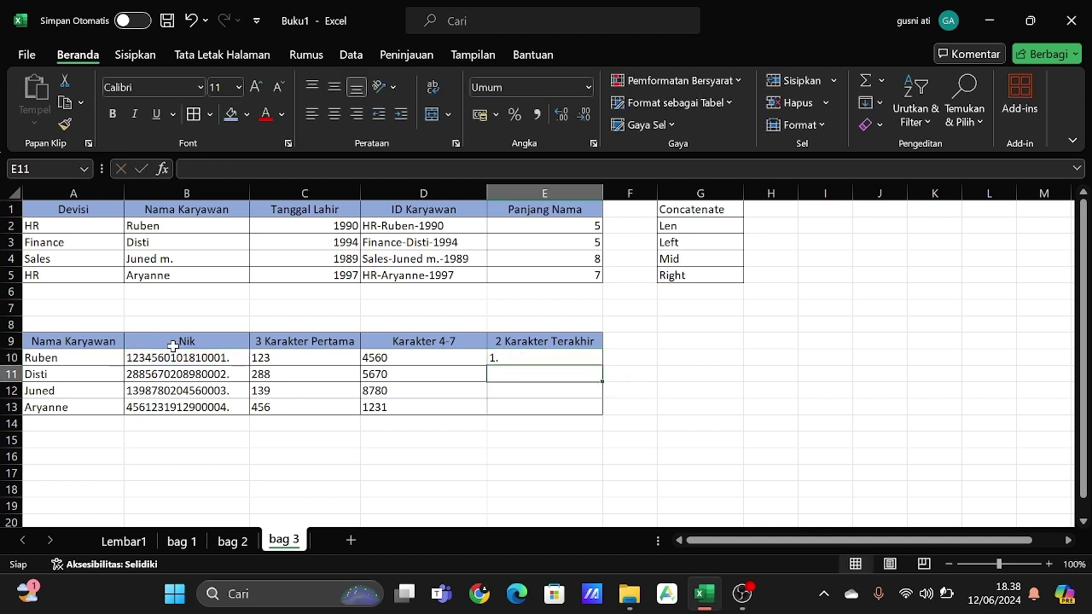
Fill the RIGHT formula from E10 down to E13 for the remaining employees.
{"action": "left_click", "coordinate": [519, 358]}
{"action": "mouse_move", "coordinate": [519, 358]}
{"action": "left_mouse_down"}
{"action": "mouse_move", "coordinate": [603, 378]}
{"action": "mouse_move", "coordinate": [597, 406]}
{"action": "left_mouse_up"}
{"action": "key", "text": "Return"}
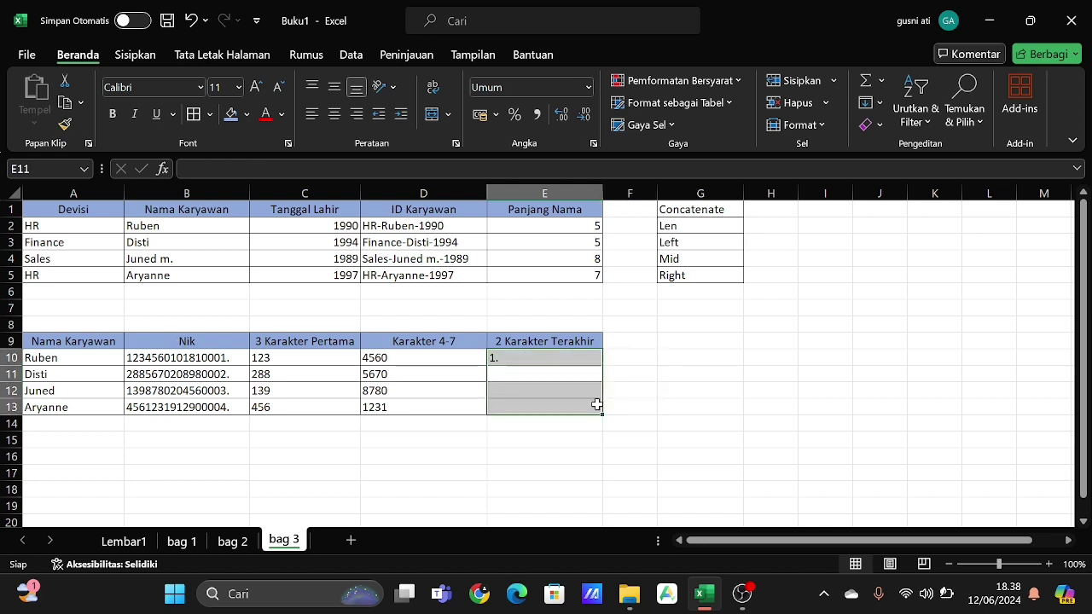
{"action": "left_click", "coordinate": [594, 359]}
{"action": "left_click_drag", "start_coordinate": [600, 362], "coordinate": [601, 410]}
{"action": "left_click", "coordinate": [653, 380]}
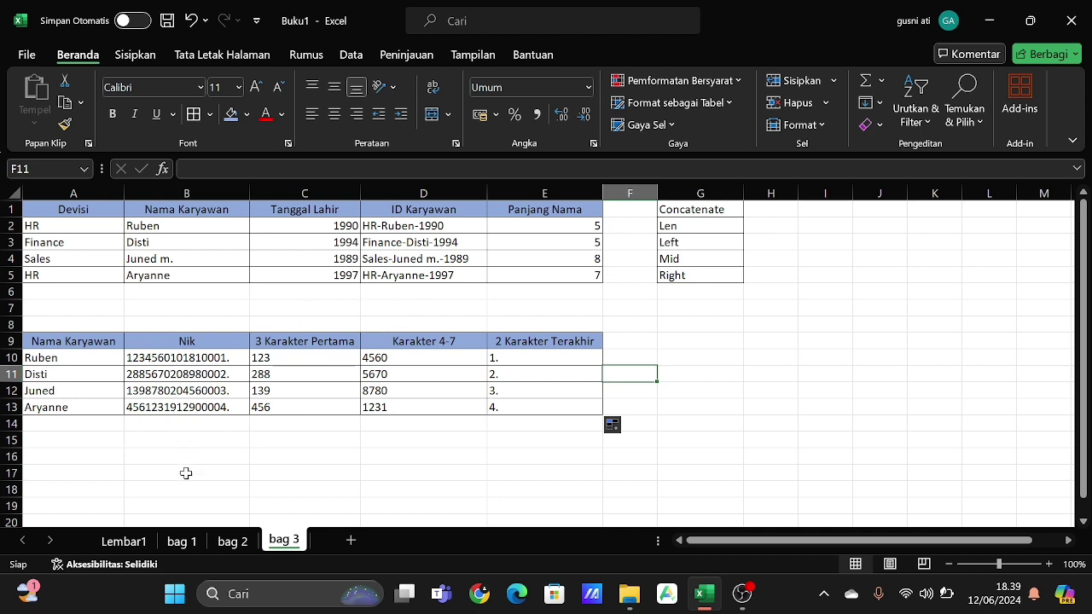
On the Lembar1 sheet, fill the Bagian 3 formula names from Concatenate to Right (B14:B18) with light green.
{"action": "left_click", "coordinate": [140, 541]}
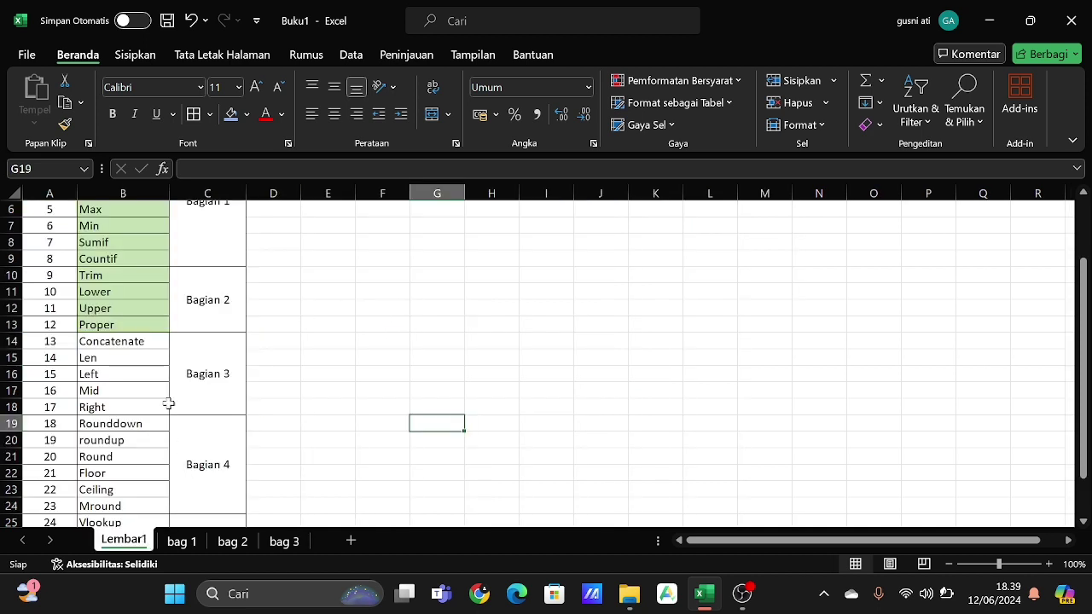
{"action": "left_click", "coordinate": [136, 342]}
{"action": "key", "text": "shift+Down"}
{"action": "key", "text": "shift+Down"}
{"action": "key", "text": "shift+Down"}
{"action": "key", "text": "shift+Down"}
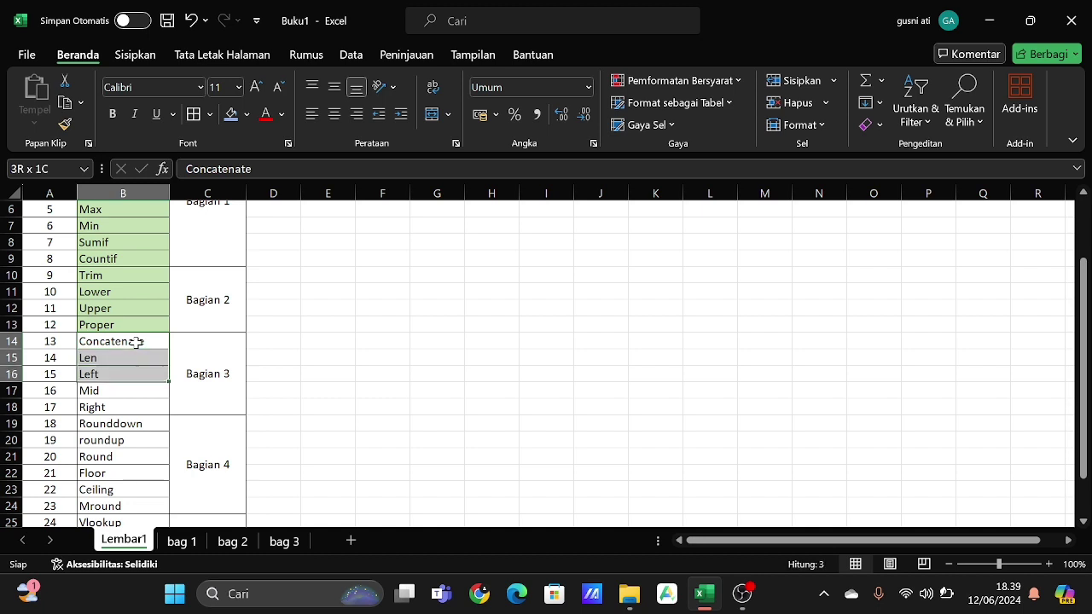
{"action": "left_click", "coordinate": [247, 114]}
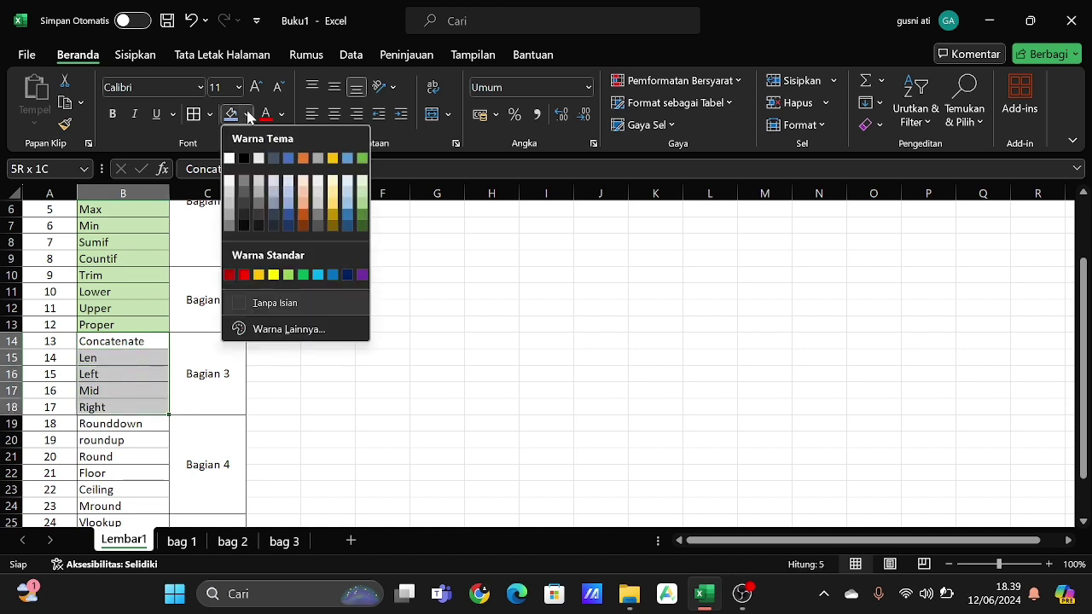
{"action": "left_click", "coordinate": [363, 210]}
{"action": "scroll", "coordinate": [362, 272], "scroll_direction": "down", "scroll_amount": 1}
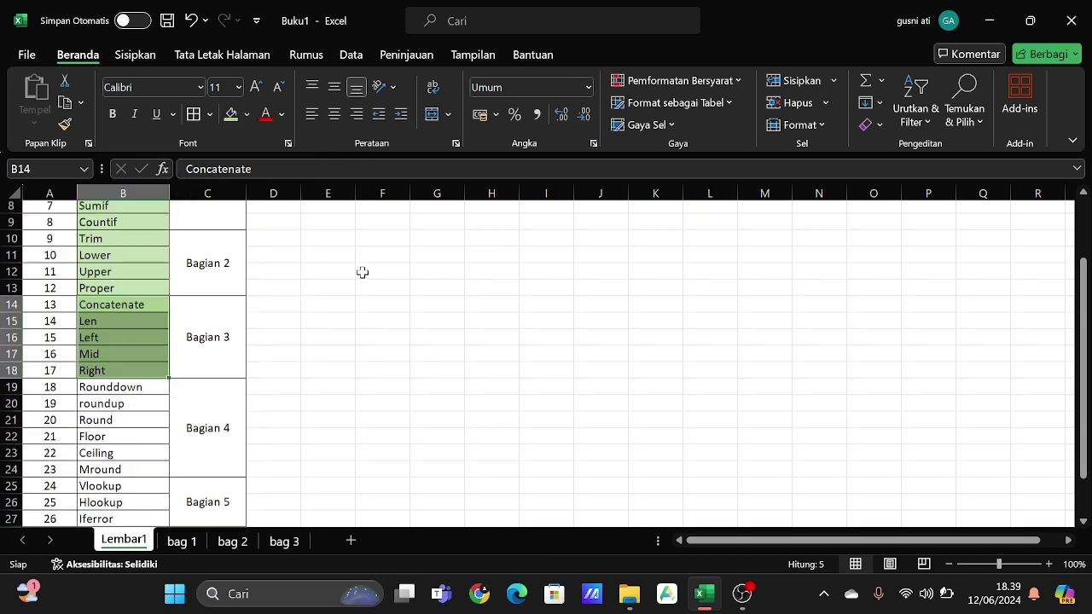
{"action": "left_click", "coordinate": [362, 273]}
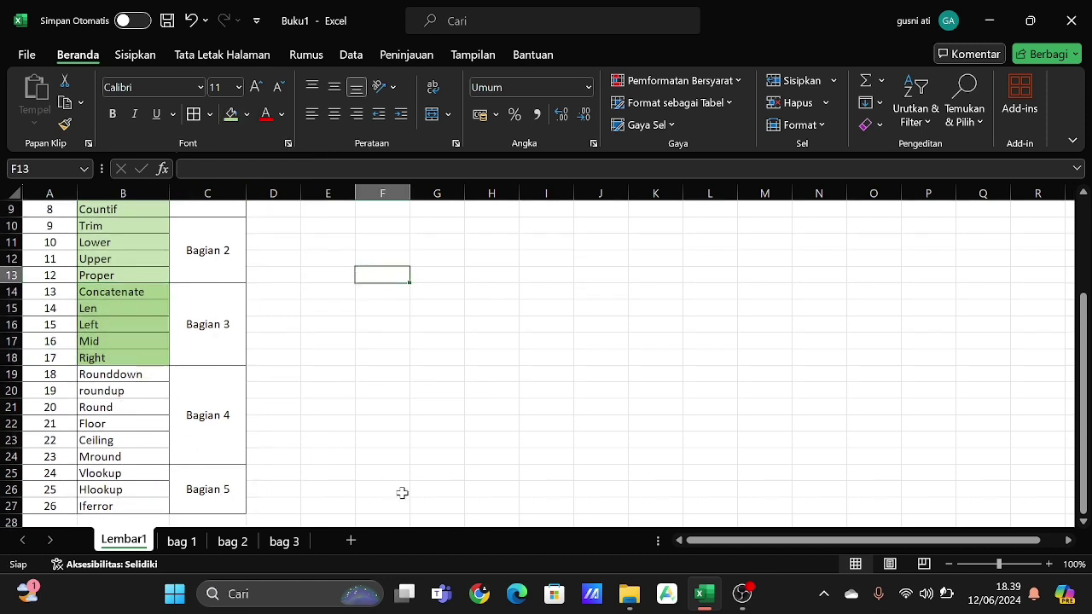
{"action": "left_click", "coordinate": [743, 594]}
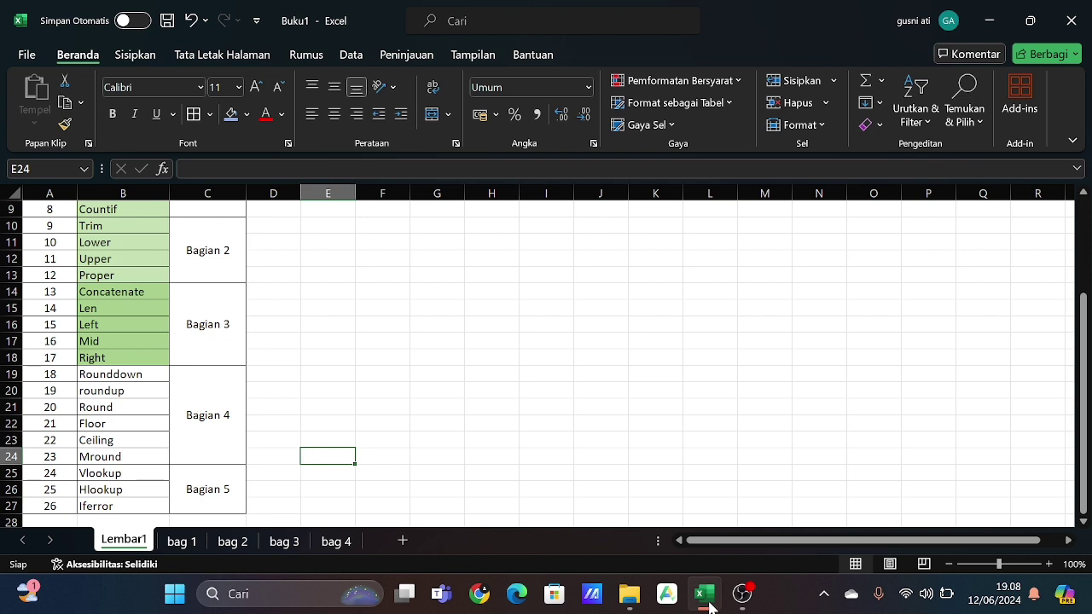
Open the "bag 4" sheet containing the student score and item stock rounding tables.
{"action": "left_click", "coordinate": [348, 543]}
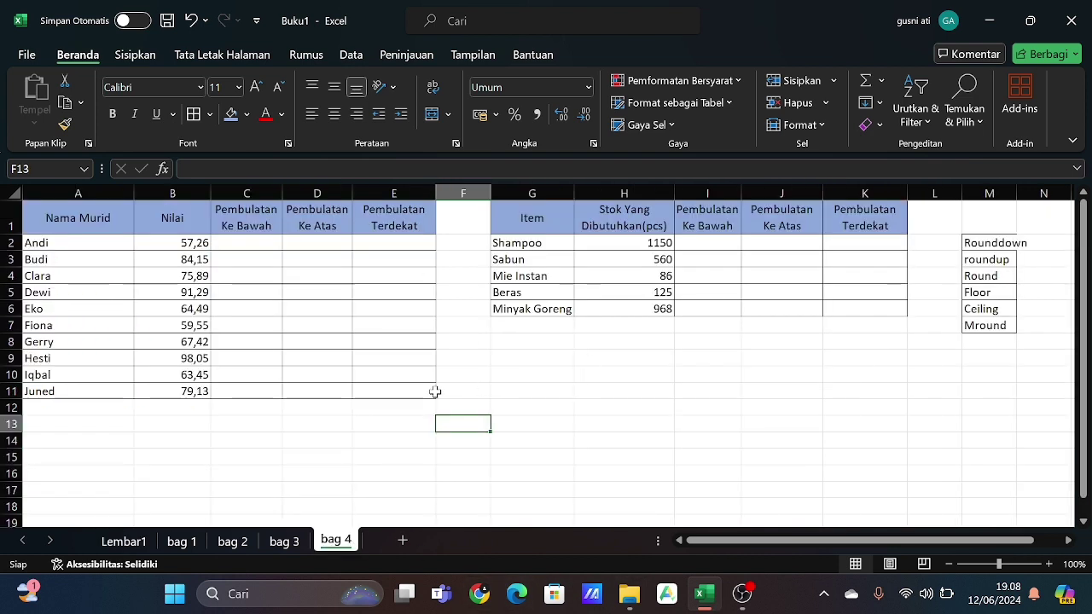
{"action": "left_click", "coordinate": [553, 404]}
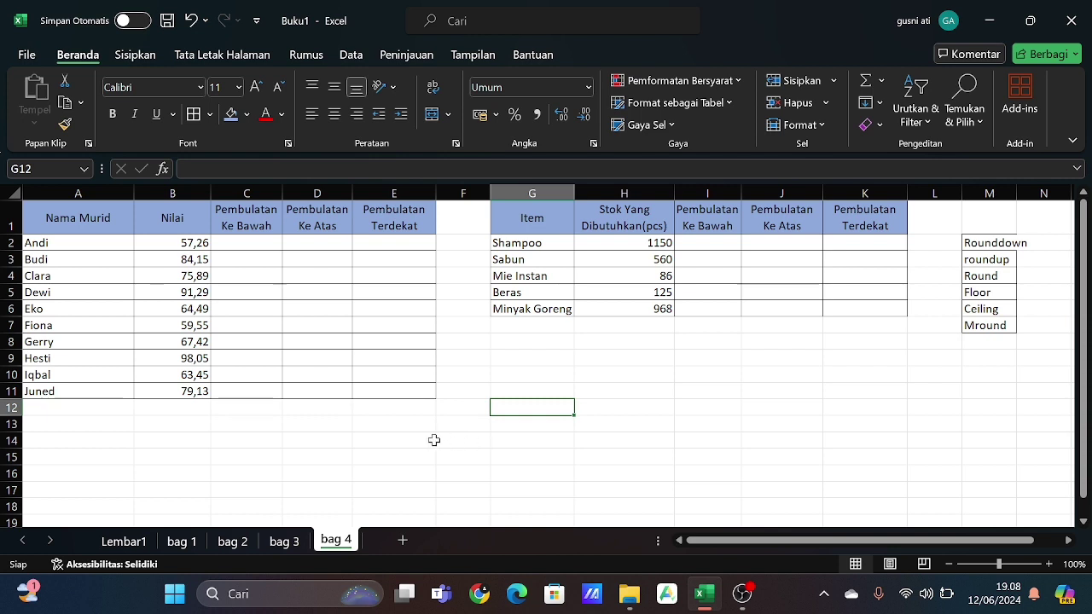
{"action": "left_click_drag", "start_coordinate": [433, 440], "coordinate": [88, 358]}
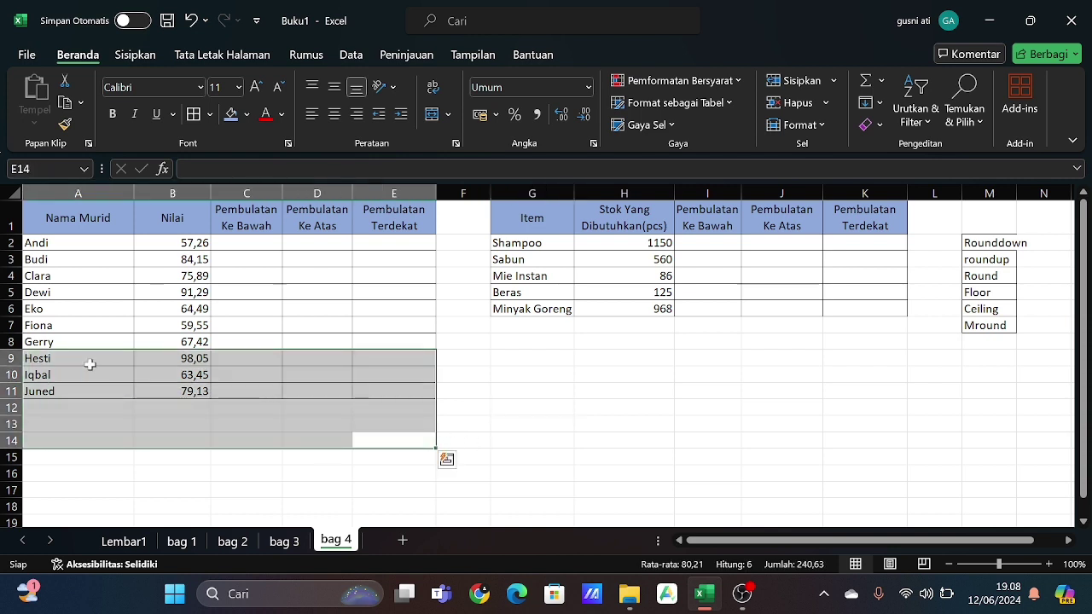
{"action": "left_click", "coordinate": [256, 506]}
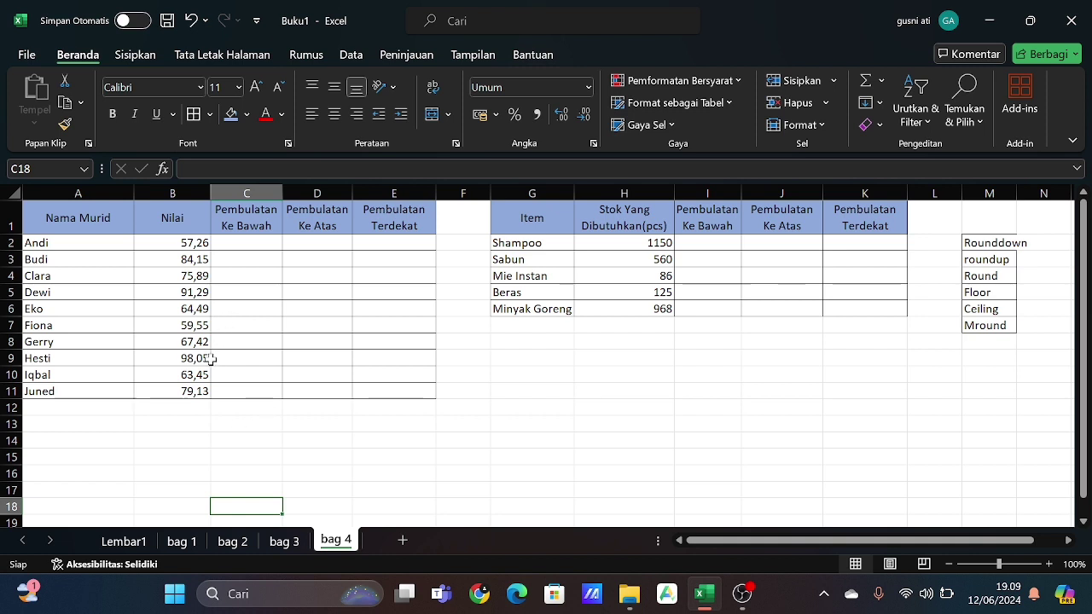
Round the first student's Nilai down to a whole number with =ROUNDDOWN(B2;0) in C2 under Pembulatan Ke Bawah.
{"action": "left_click", "coordinate": [241, 244]}
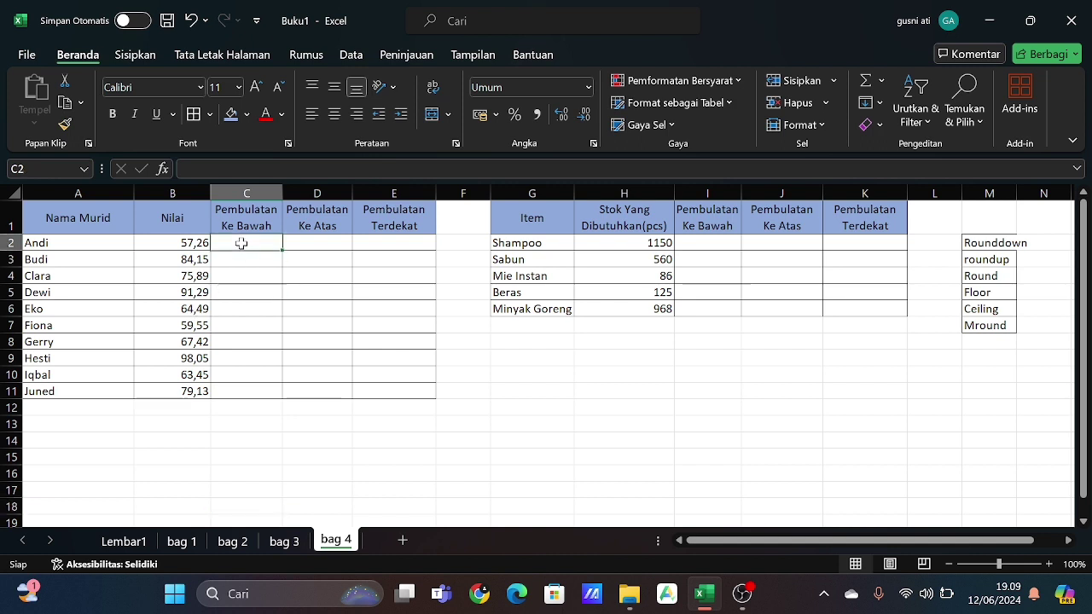
{"action": "type", "text": "="}
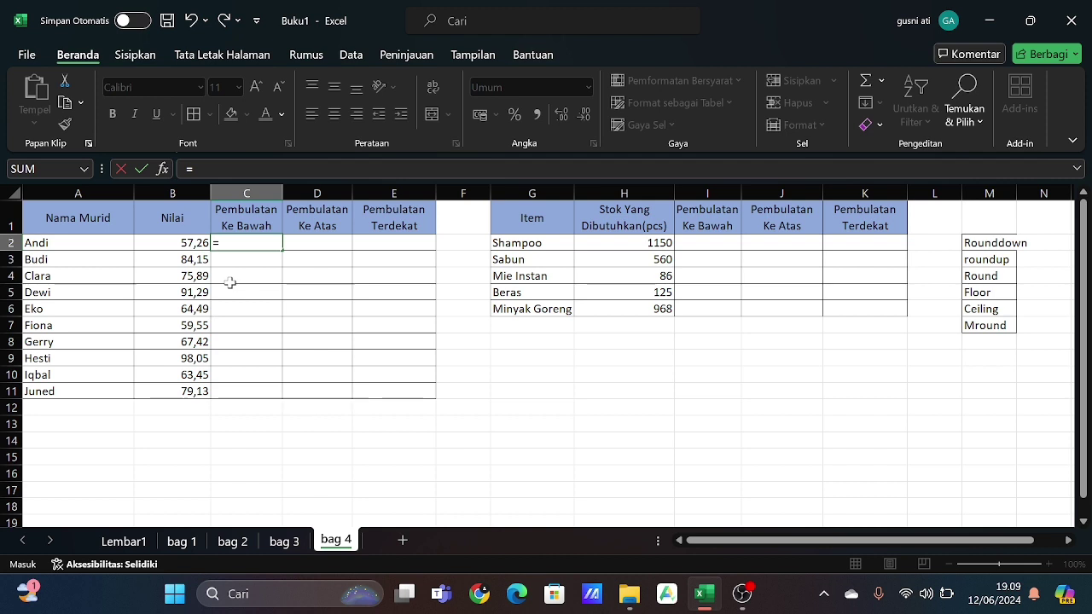
{"action": "type", "text": "rou"}
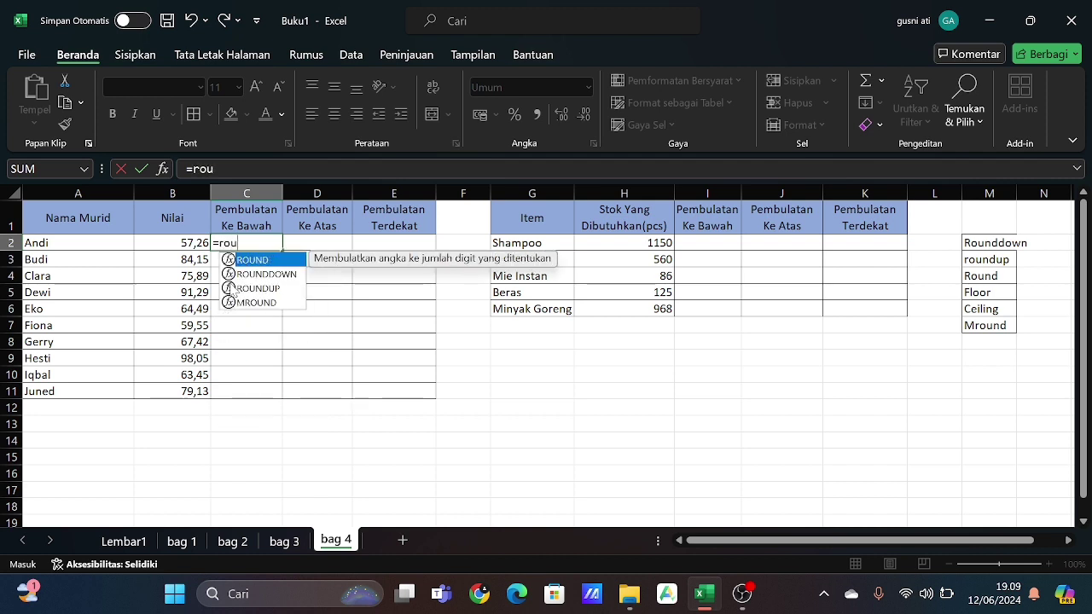
{"action": "type", "text": "nd"}
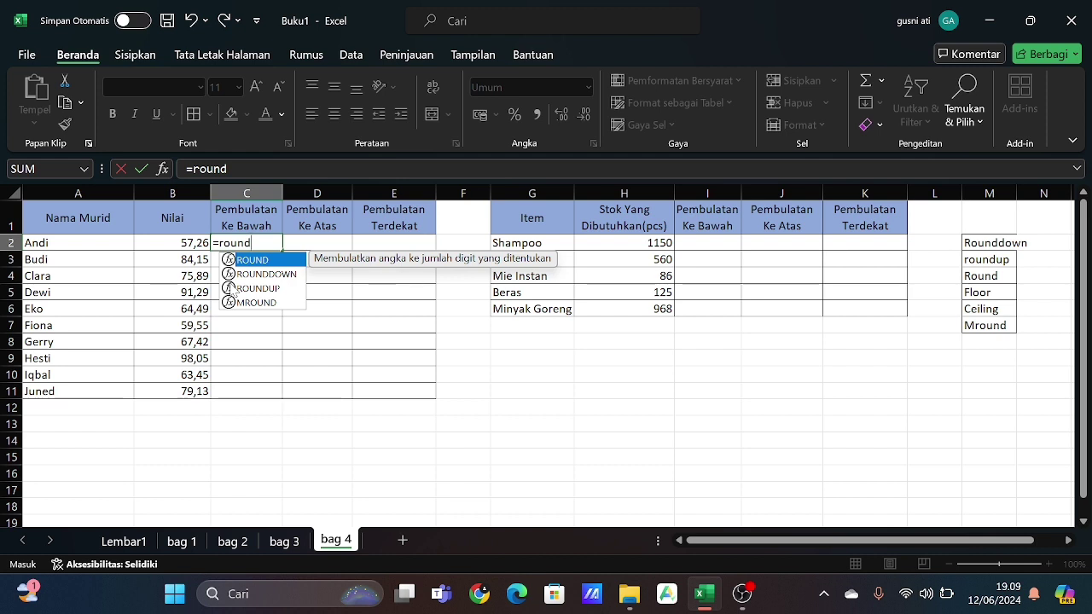
{"action": "type", "text": "down"}
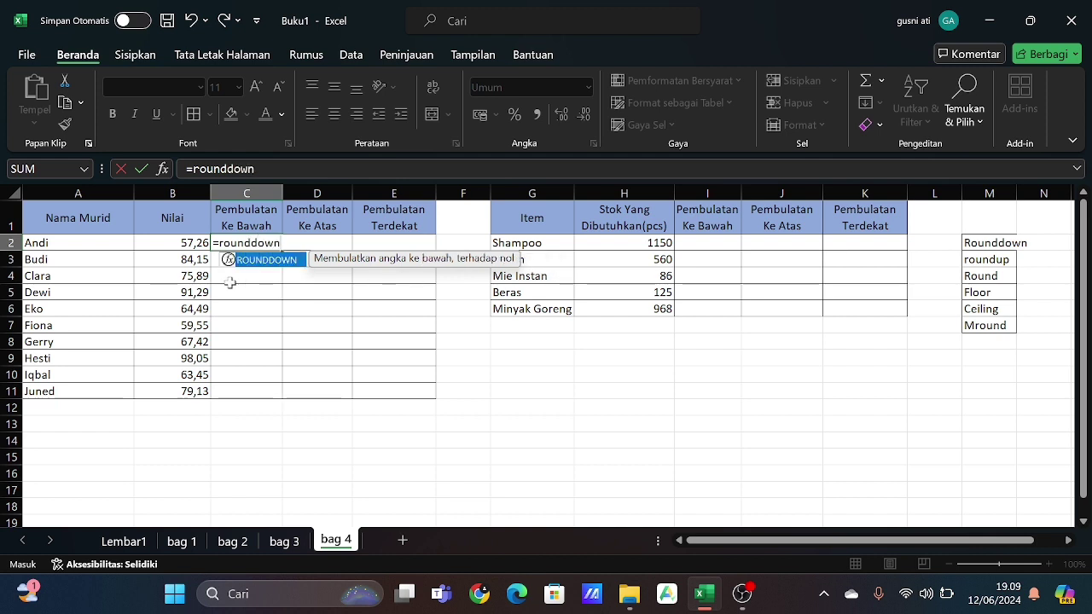
{"action": "type", "text": "("}
{"action": "left_click", "coordinate": [174, 245]}
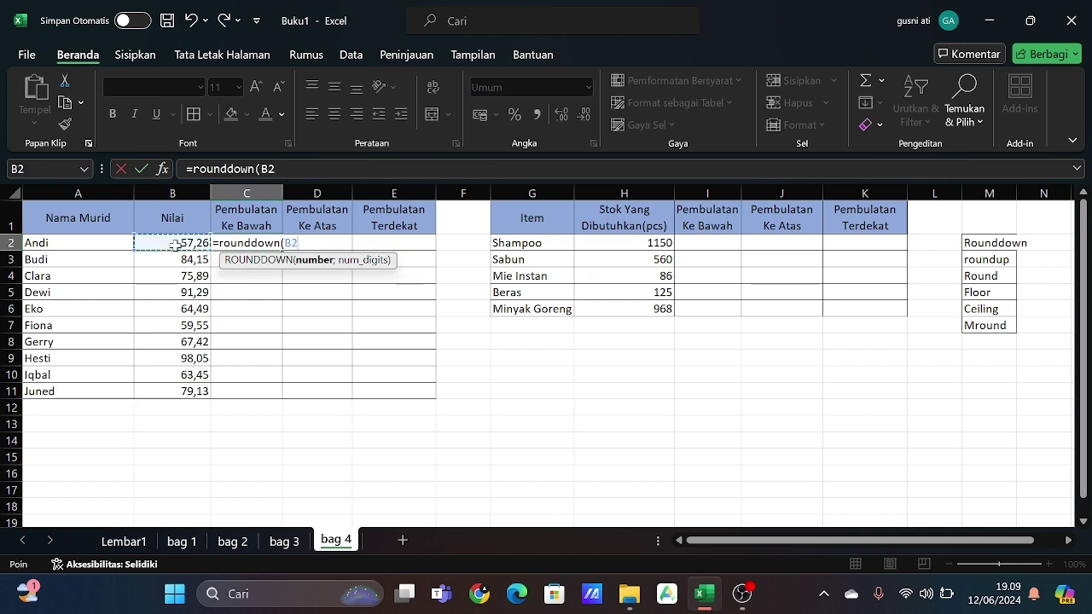
{"action": "type", "text": ";"}
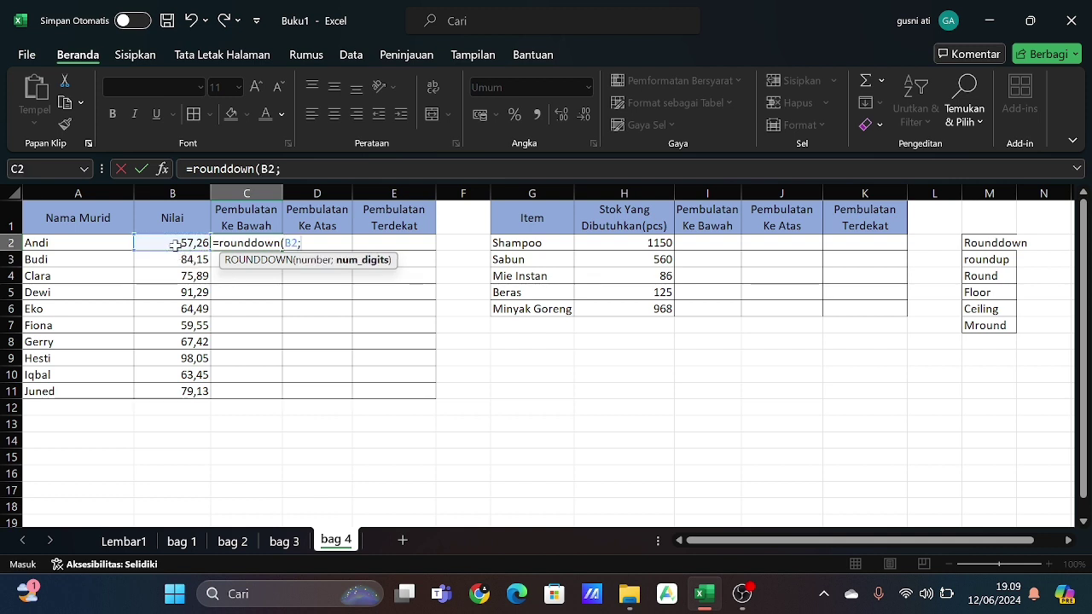
{"action": "type", "text": "0)"}
{"action": "key", "text": "Return"}
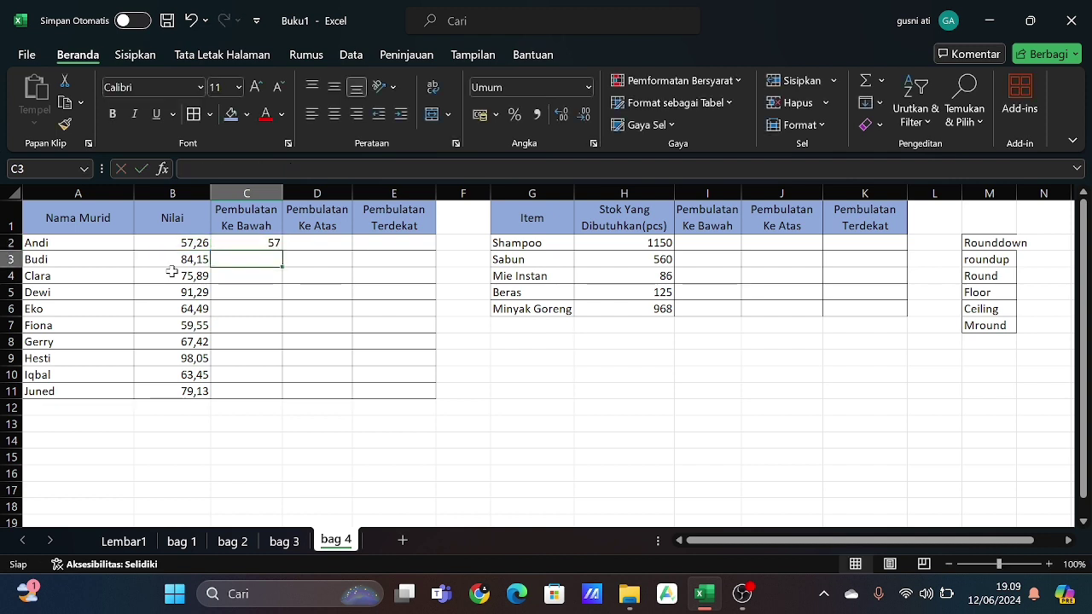
Fill the ROUNDDOWN formula from C2 down to C11 for the remaining students.
{"action": "left_click", "coordinate": [256, 240]}
{"action": "left_click_drag", "start_coordinate": [281, 251], "coordinate": [280, 394]}
{"action": "left_click", "coordinate": [416, 452]}
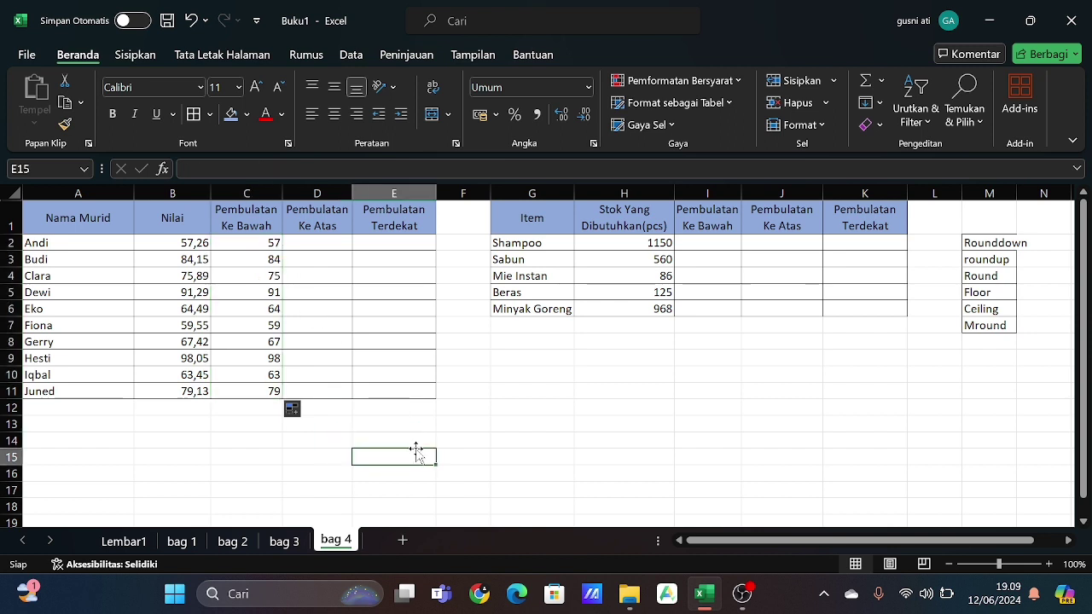
Round the first student's Nilai up to a whole number with =ROUNDUP(B2;0) in D2 under Pembulatan Ke Atas.
{"action": "left_click", "coordinate": [317, 245]}
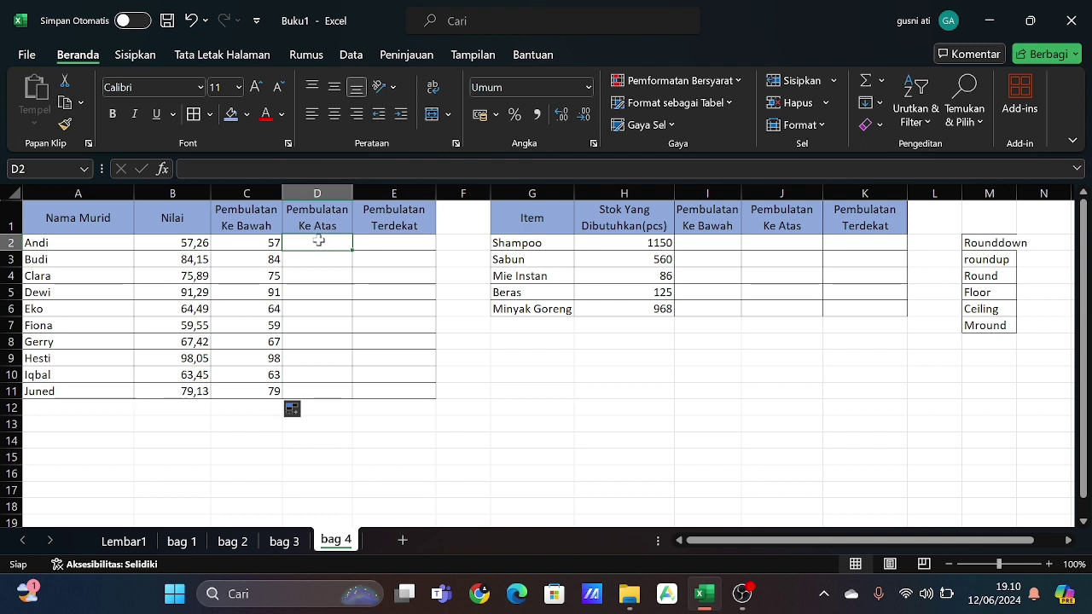
{"action": "type", "text": "="}
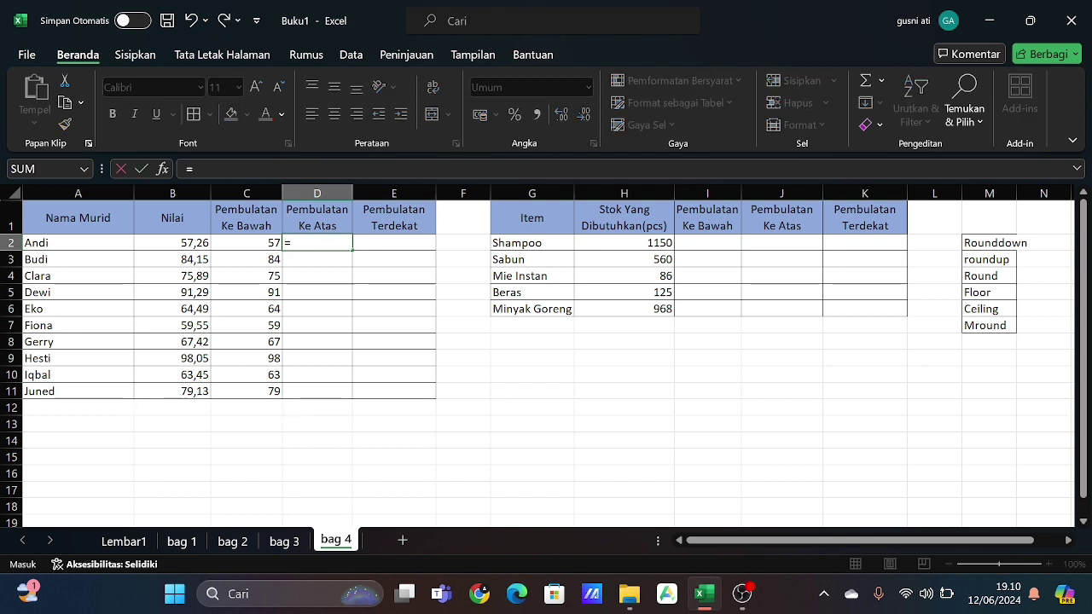
{"action": "type", "text": "round"}
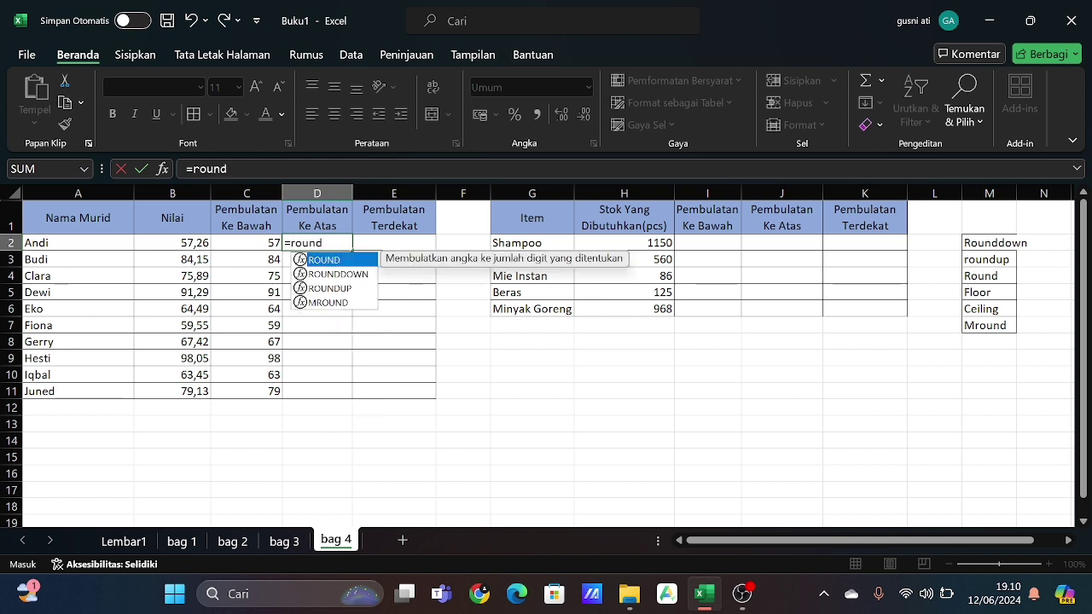
{"action": "type", "text": "uo"}
{"action": "key", "text": "BackSpace"}
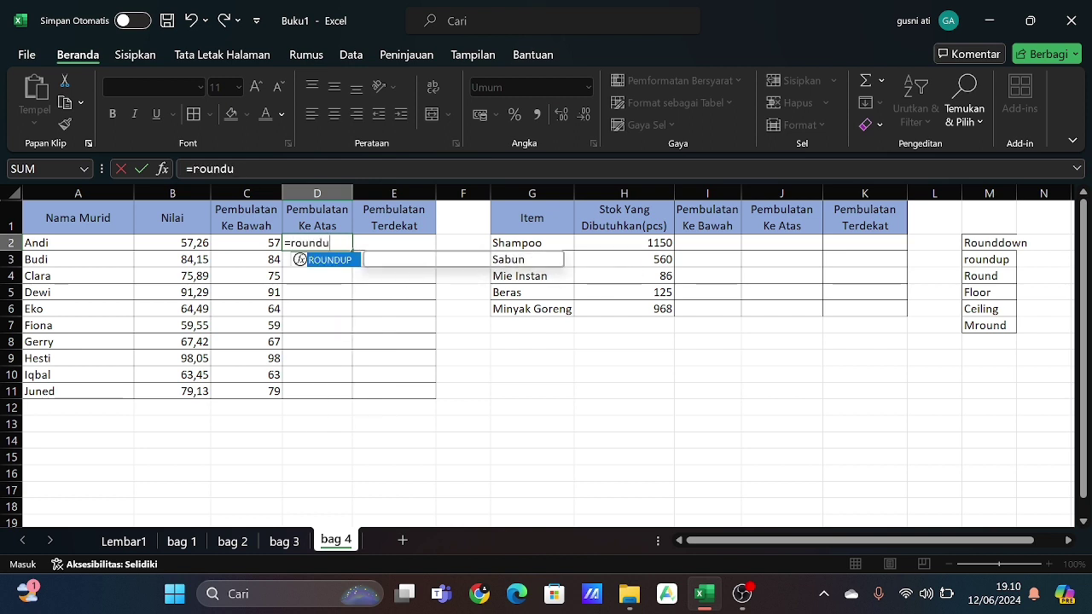
{"action": "type", "text": "p"}
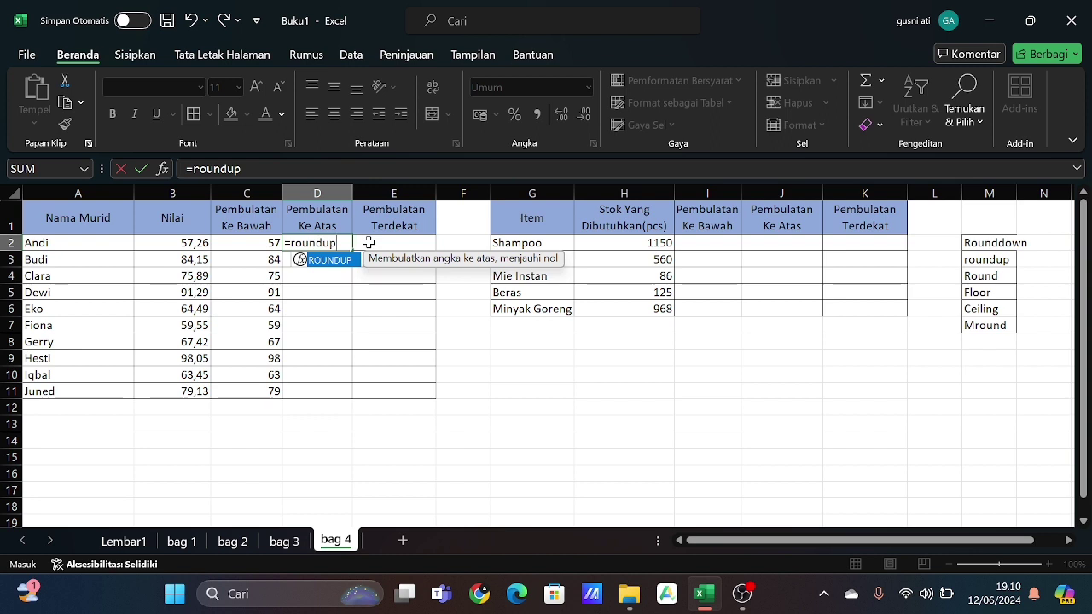
{"action": "type", "text": "("}
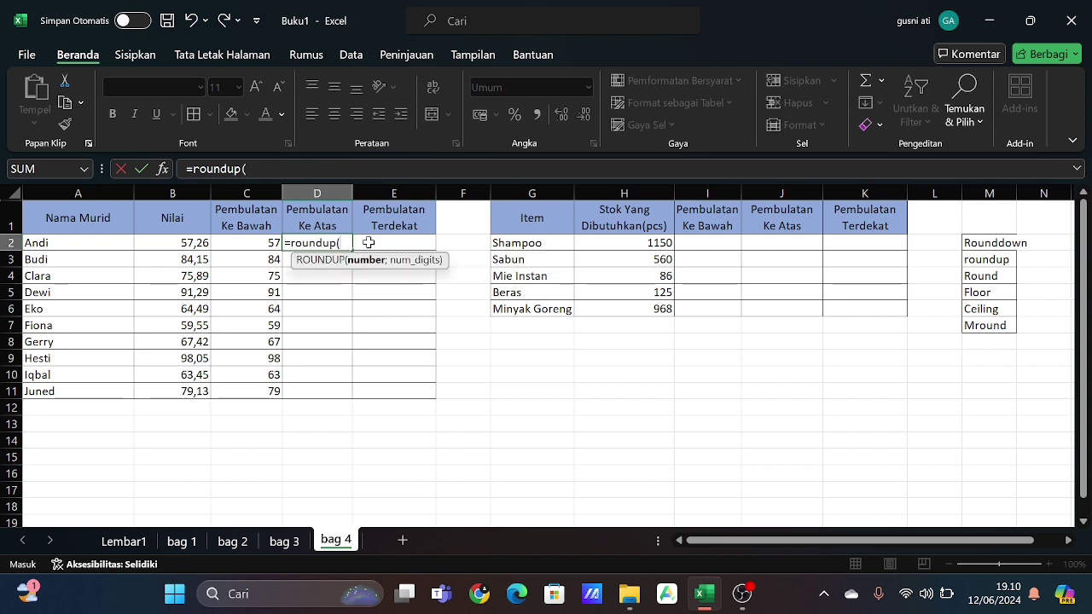
{"action": "left_click", "coordinate": [188, 245]}
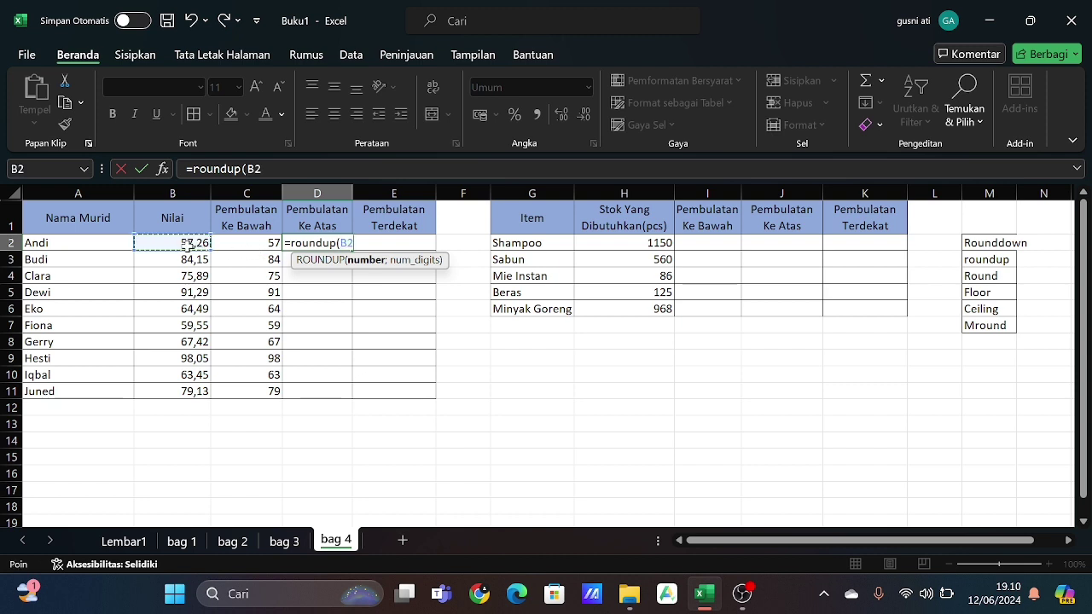
{"action": "type", "text": ";"}
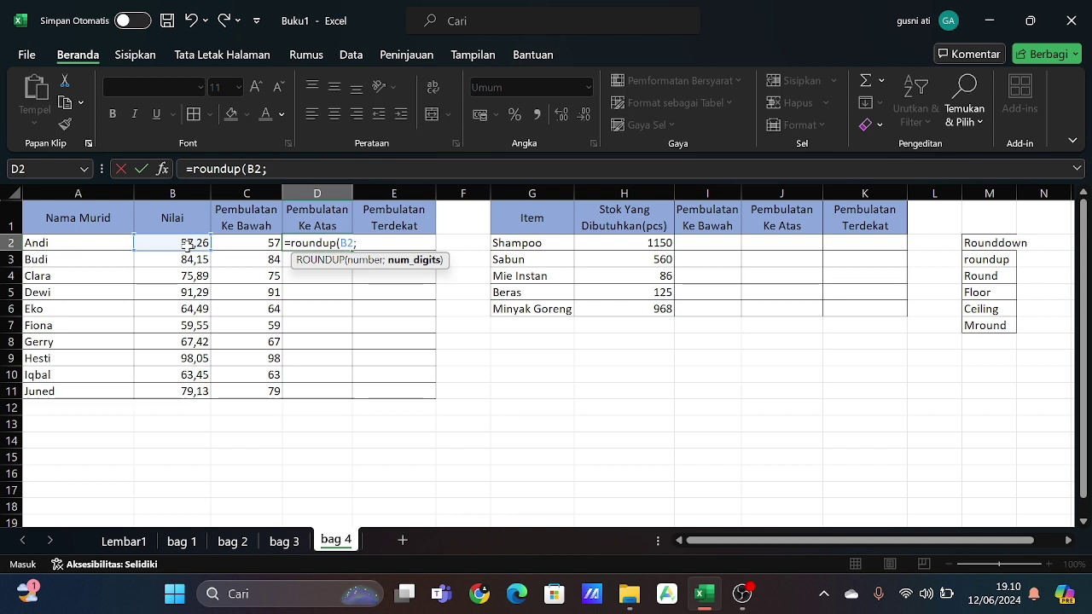
{"action": "type", "text": "0)"}
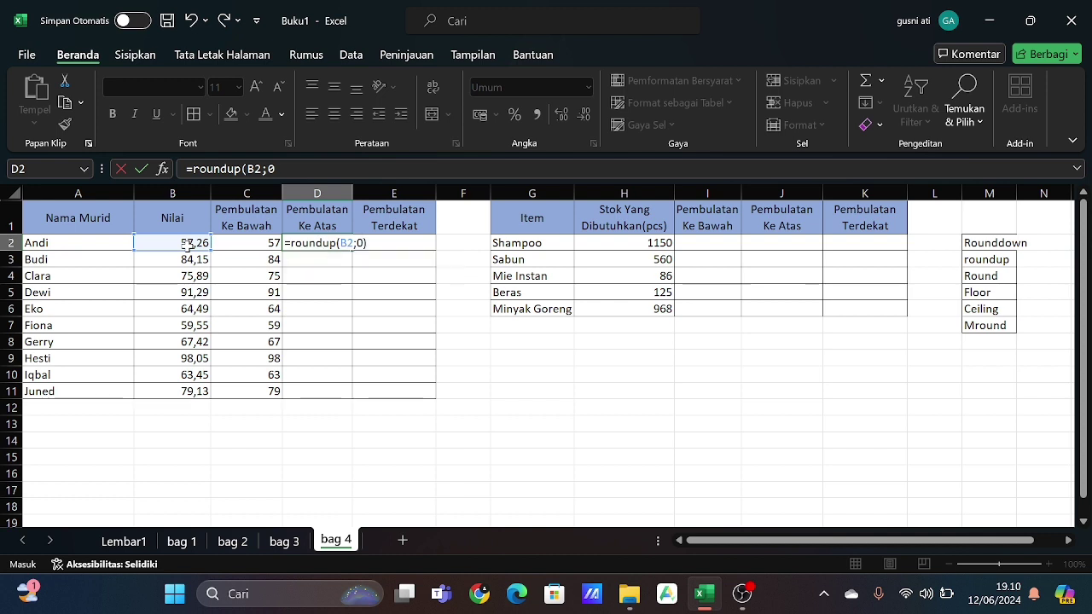
{"action": "key", "text": "Return"}
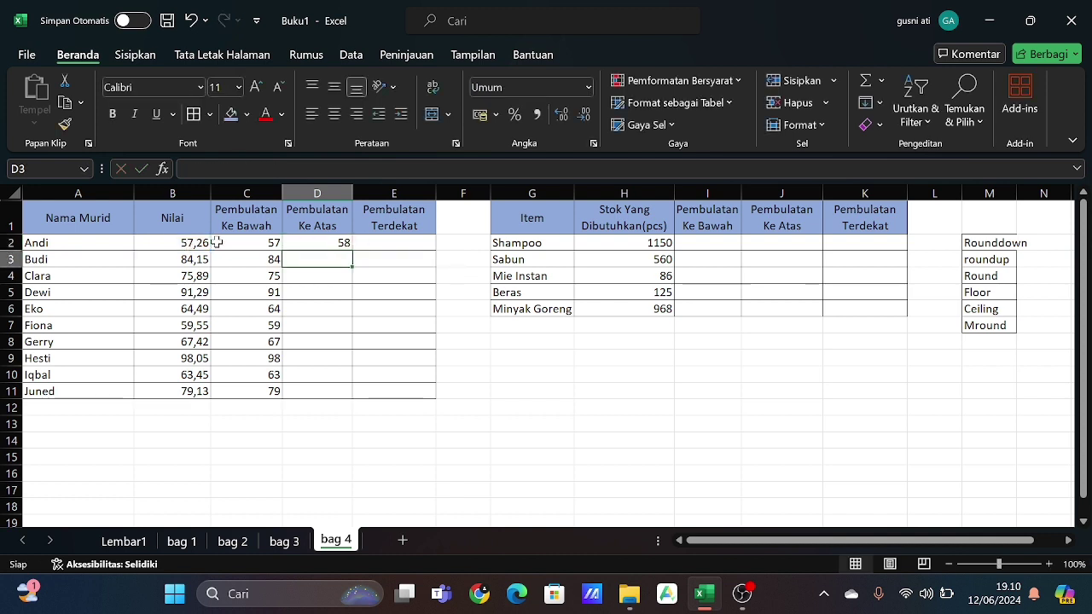
Fill the ROUNDUP formula from D2 down to D11 for the remaining students.
{"action": "left_click", "coordinate": [308, 245]}
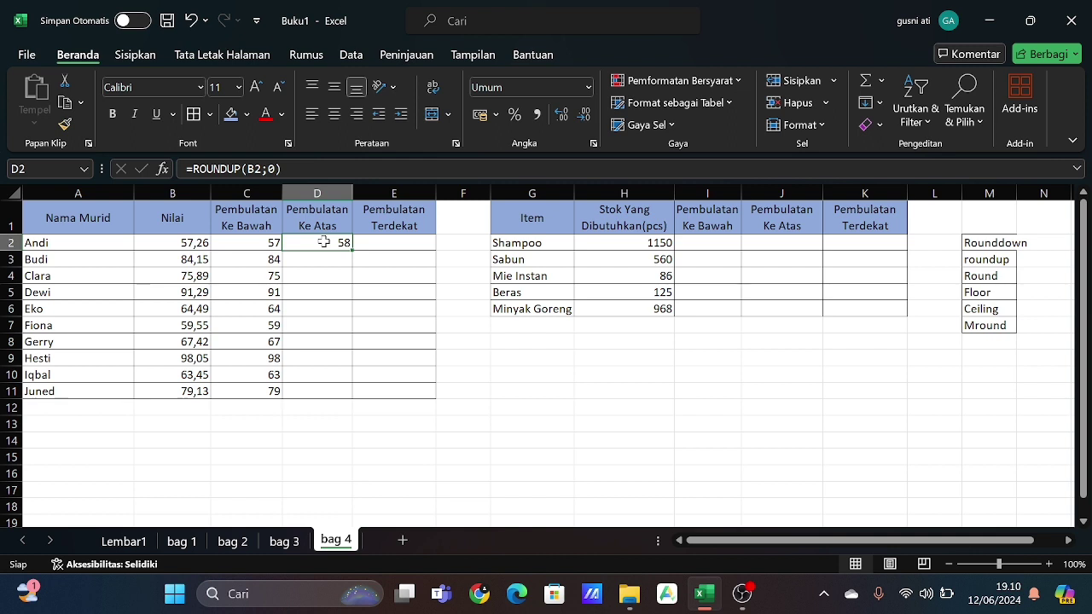
{"action": "left_click_drag", "start_coordinate": [353, 248], "coordinate": [353, 397]}
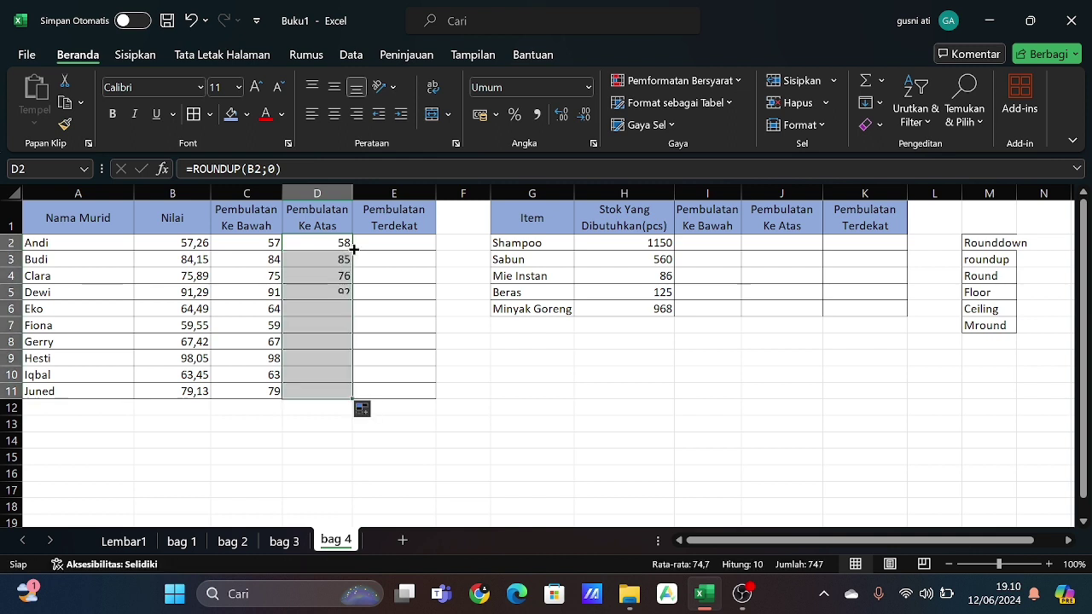
{"action": "left_click", "coordinate": [482, 370]}
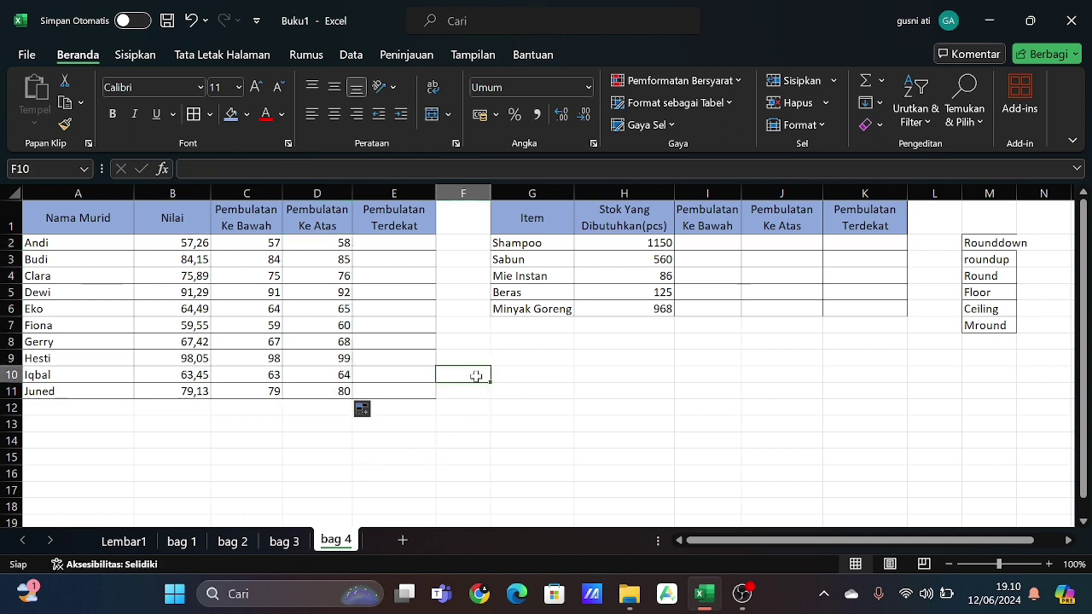
Round the first student's Nilai to the nearest whole number with =ROUND(B2;0) in E2 under Pembulatan Terdekat.
{"action": "left_click", "coordinate": [377, 245]}
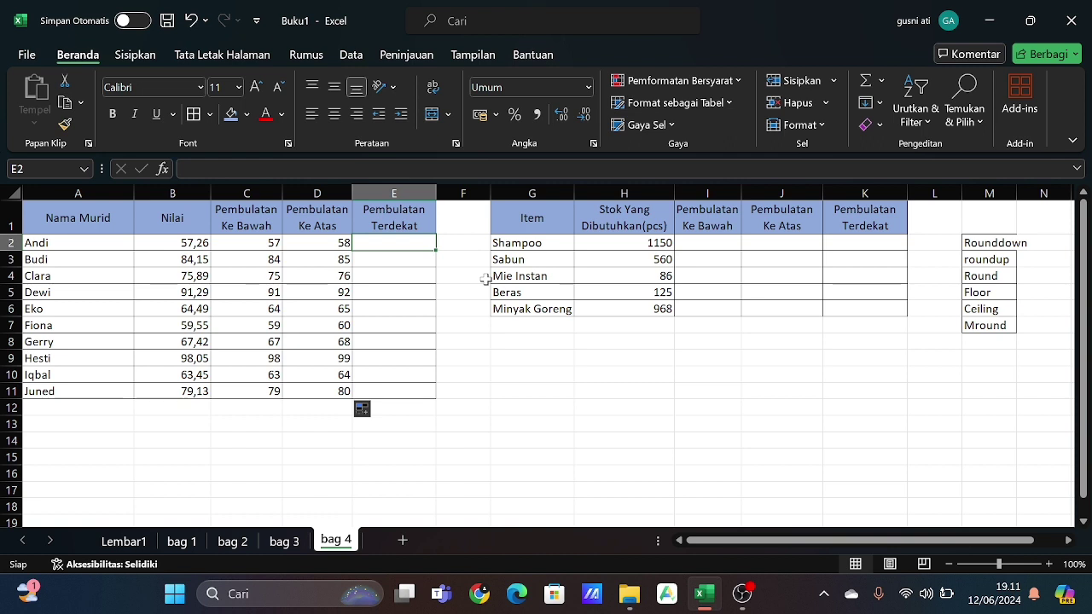
{"action": "type", "text": "="}
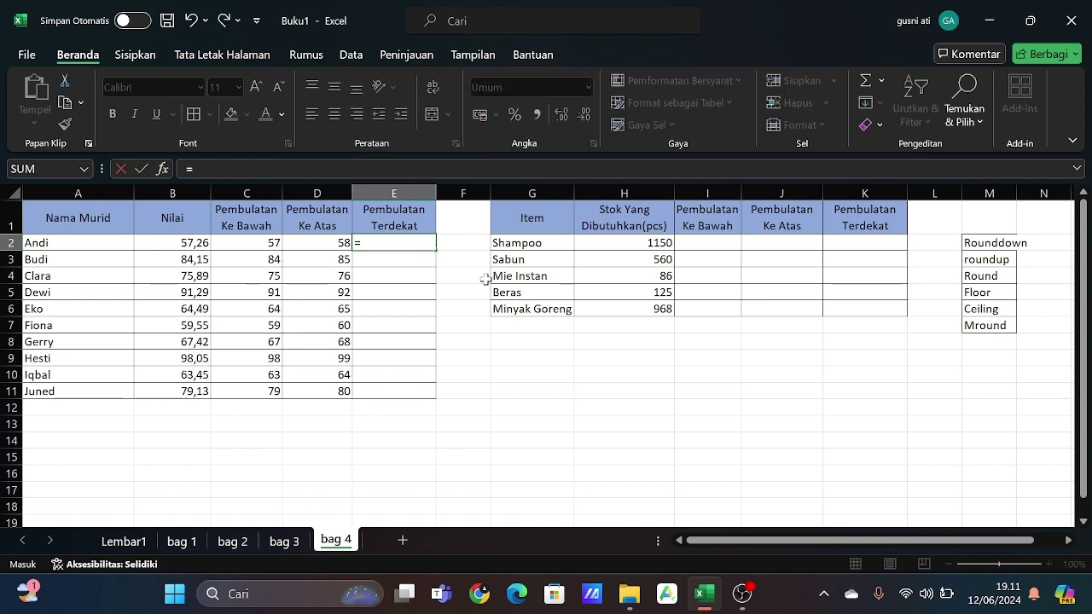
{"action": "type", "text": "roun"}
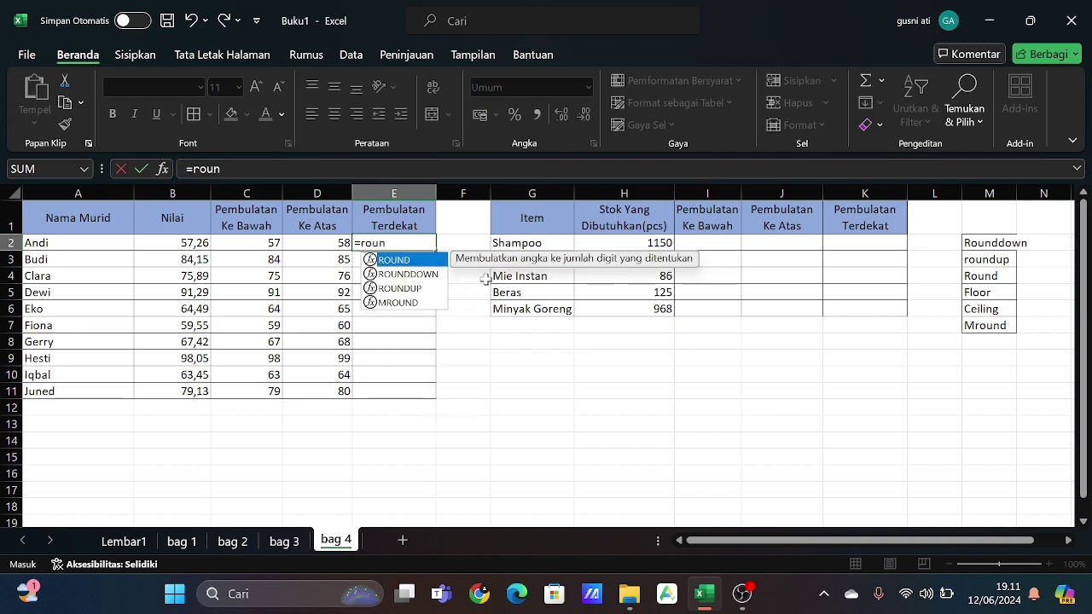
{"action": "type", "text": "d("}
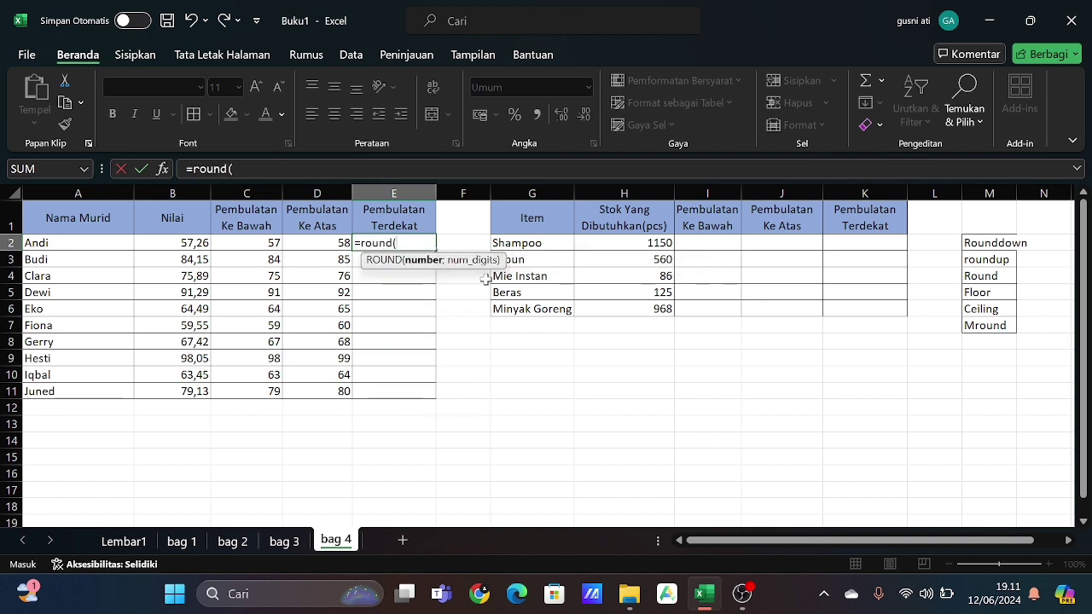
{"action": "left_click", "coordinate": [203, 243]}
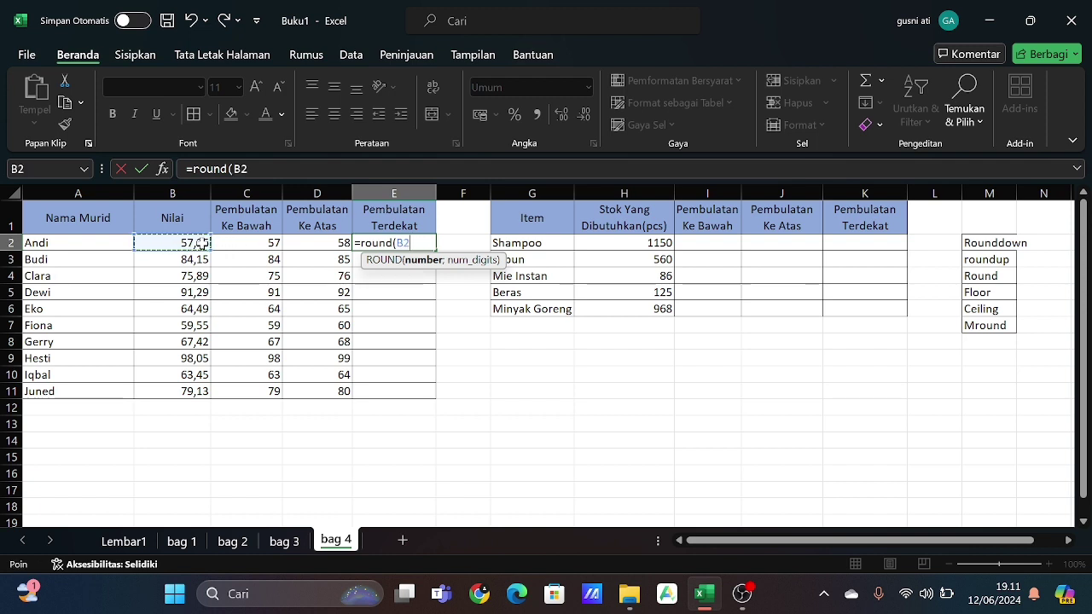
{"action": "type", "text": ";"}
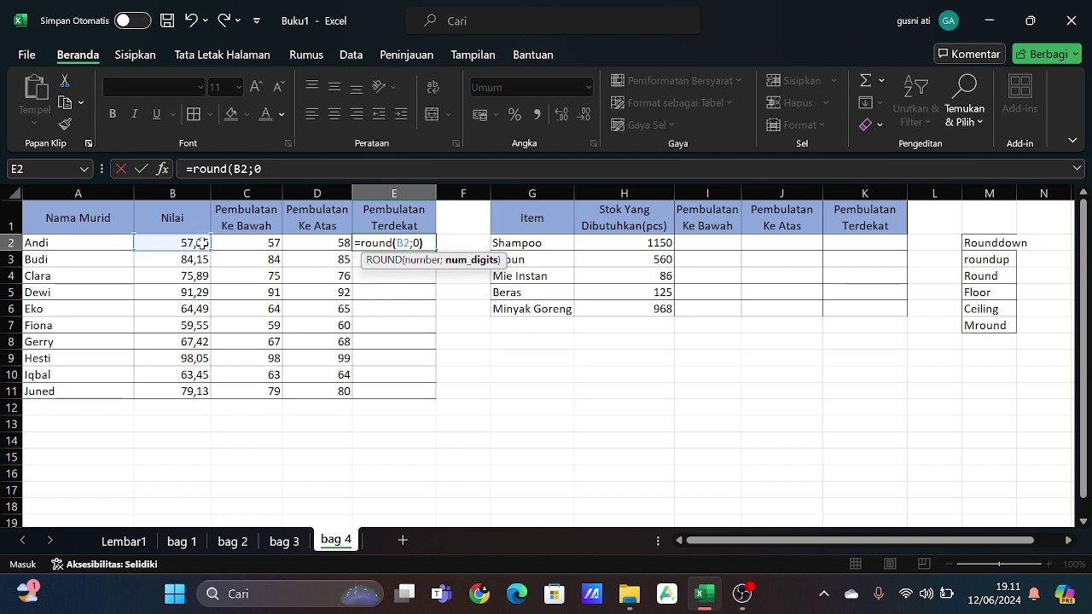
{"action": "type", "text": "0)"}
{"action": "key", "text": "Return"}
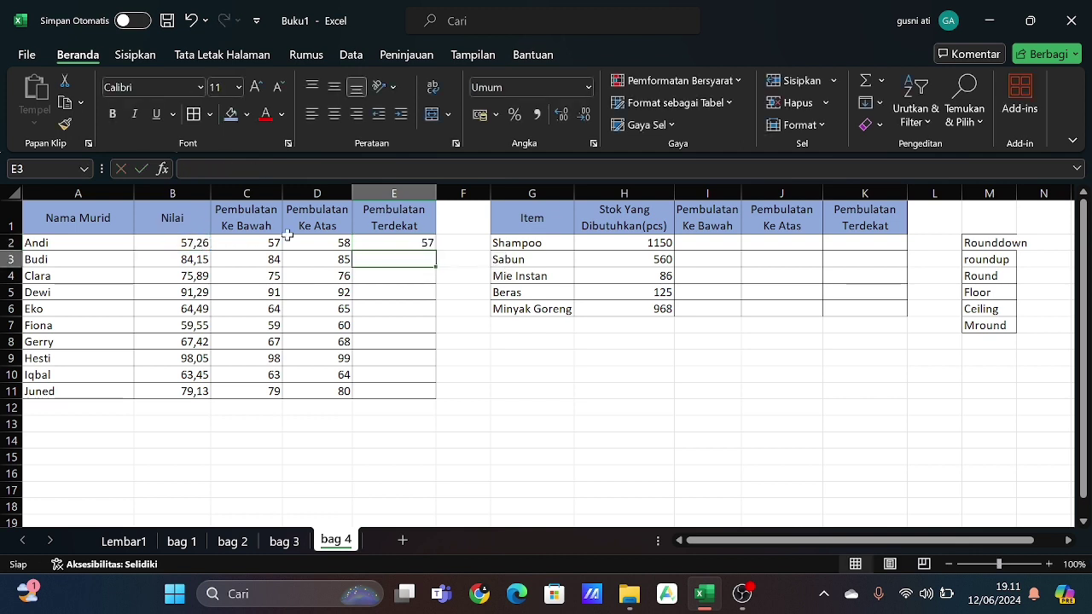
Fill the ROUND formula from E2 down to E11 for the remaining students.
{"action": "left_click_drag", "start_coordinate": [364, 243], "coordinate": [437, 249]}
{"action": "left_click", "coordinate": [437, 250]}
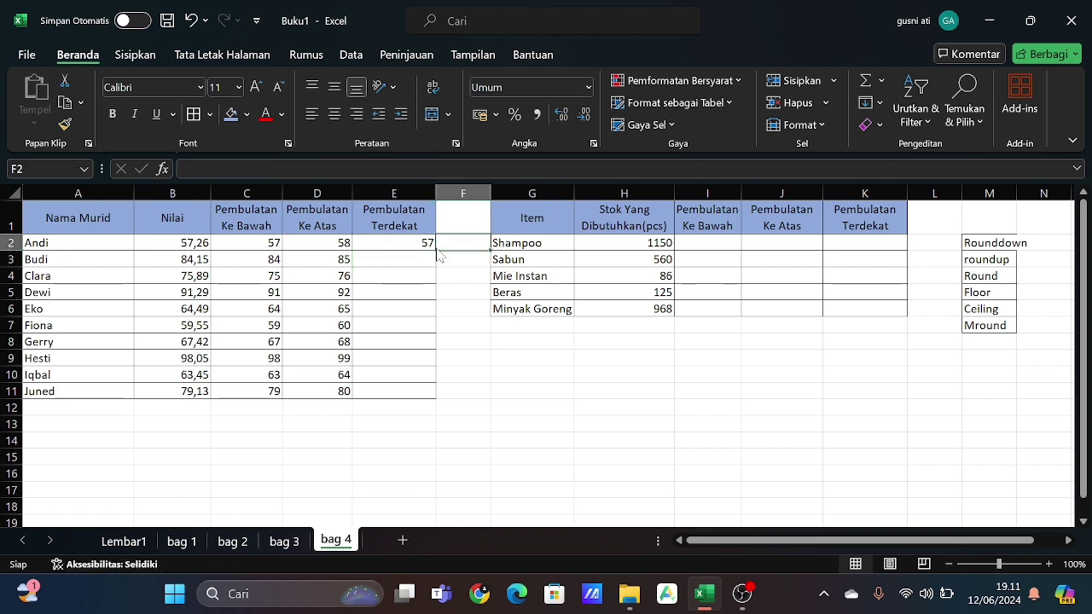
{"action": "left_click", "coordinate": [424, 246]}
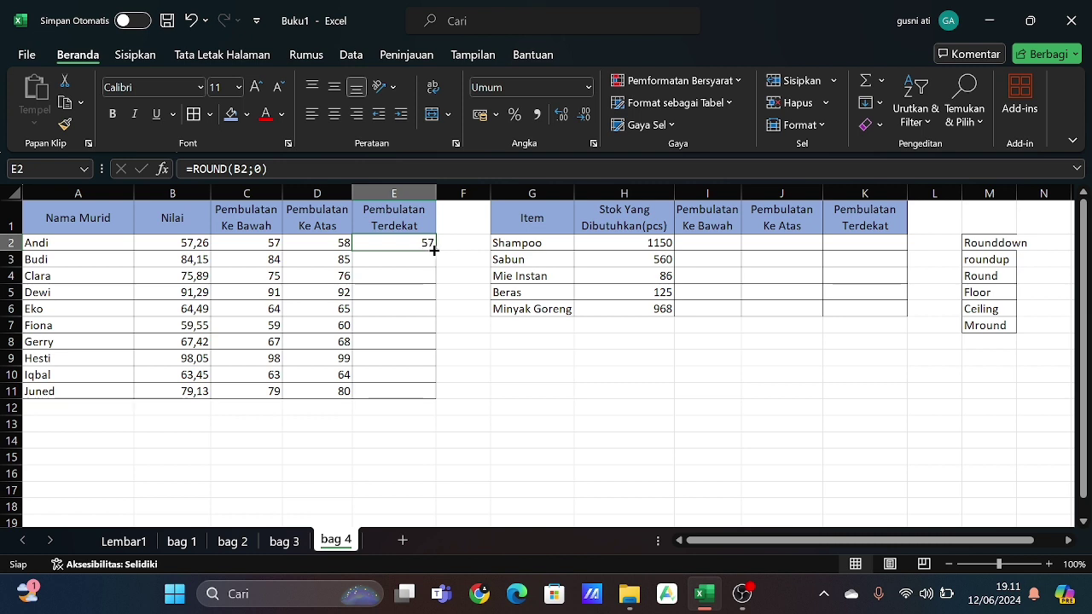
{"action": "double_click", "coordinate": [435, 250]}
{"action": "left_click", "coordinate": [469, 341]}
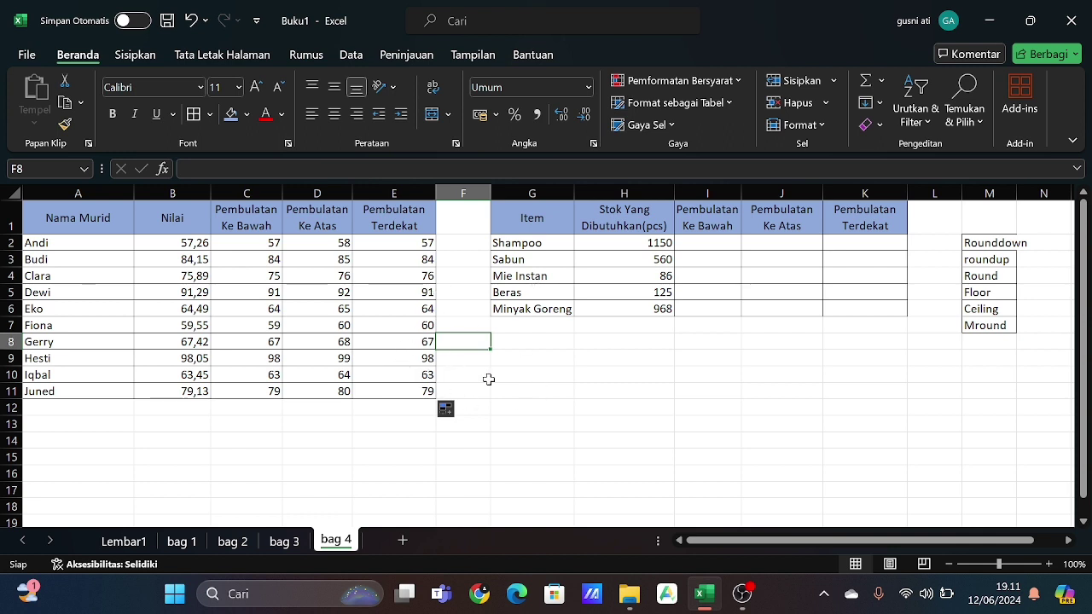
{"action": "left_click", "coordinate": [519, 386]}
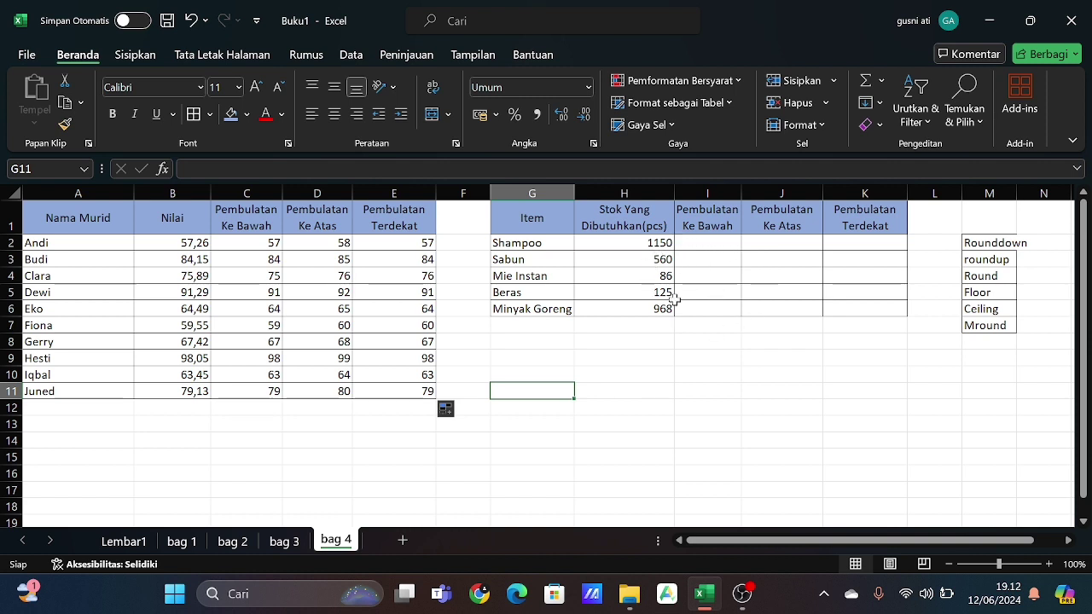
Round Shampoo's required stock down to a multiple of 100 with =FLOOR(H2;100) in I2 under Pembulatan Ke Bawah.
{"action": "left_click", "coordinate": [688, 243]}
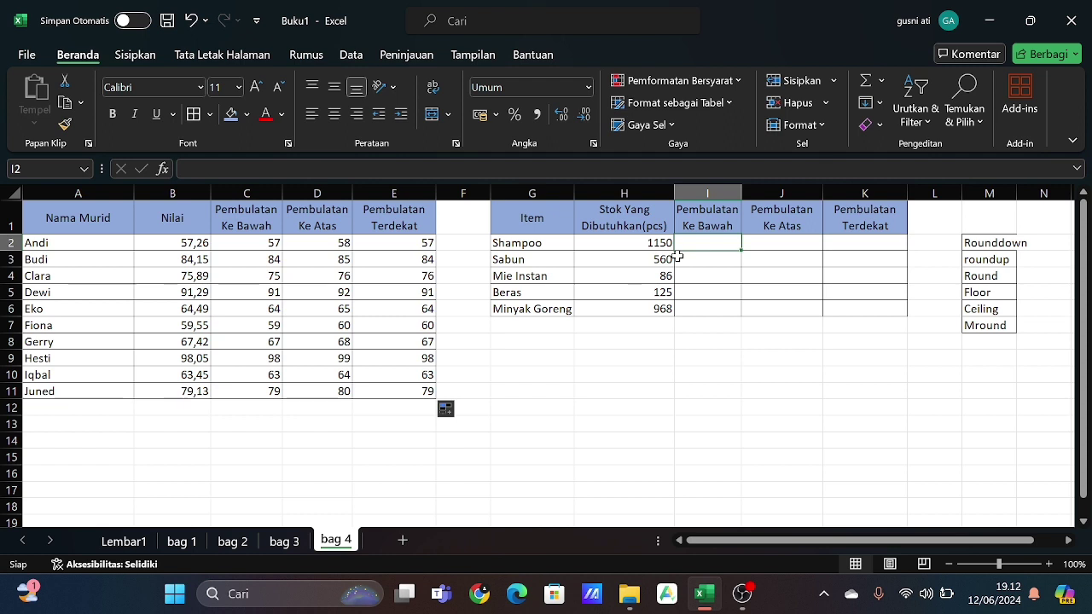
{"action": "type", "text": "="}
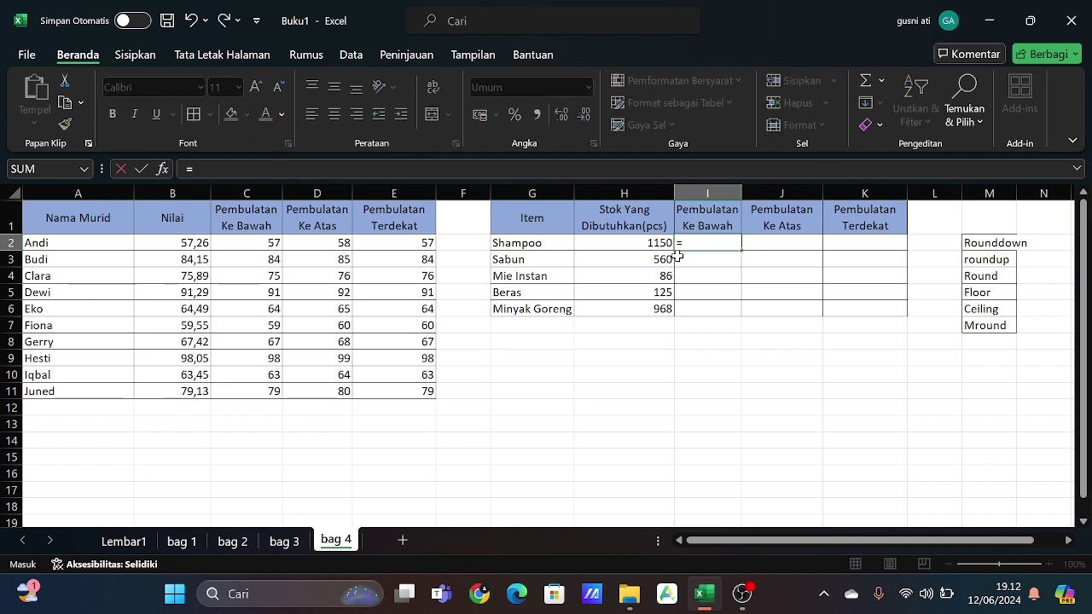
{"action": "type", "text": "floor"}
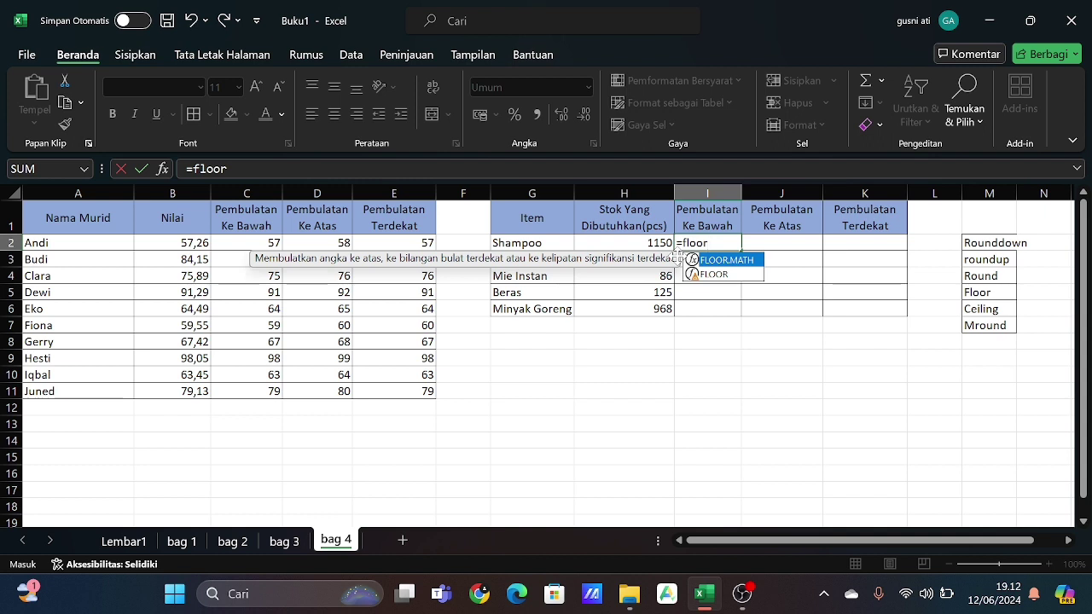
{"action": "type", "text": "("}
{"action": "left_click", "coordinate": [650, 243]}
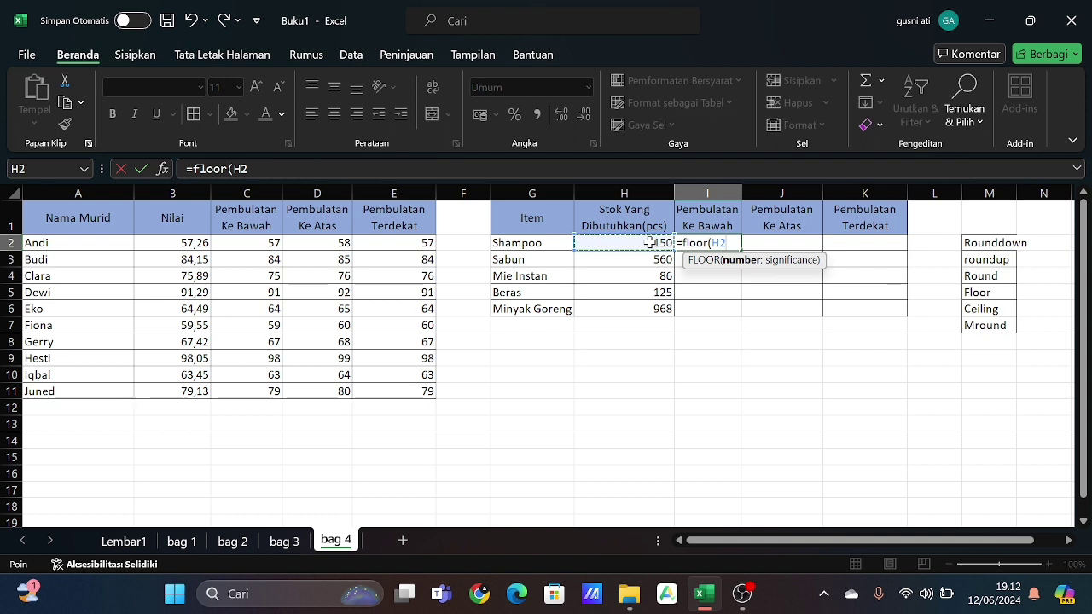
{"action": "type", "text": ";"}
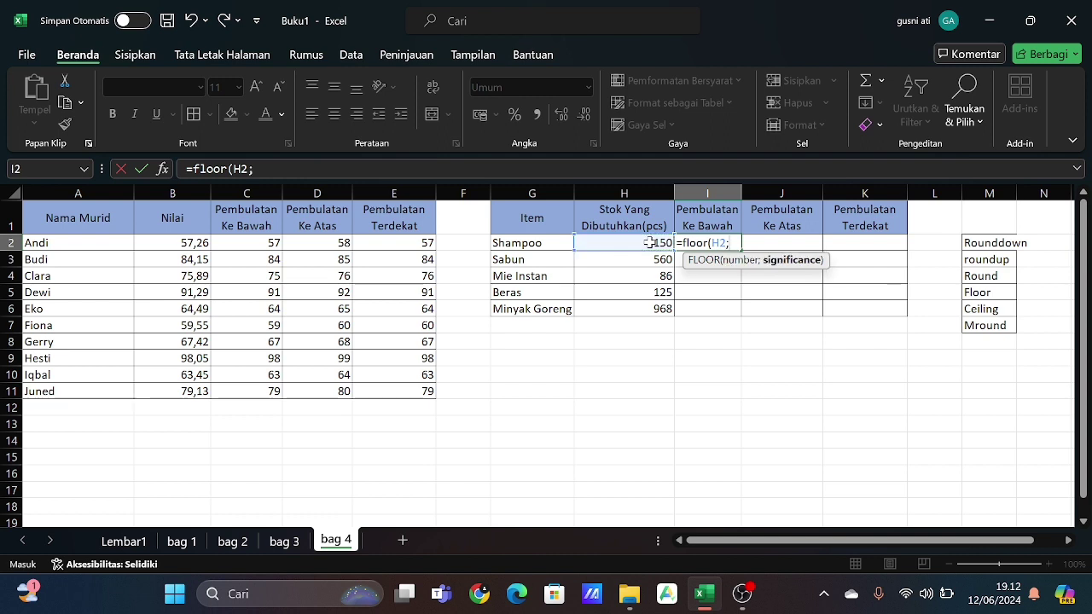
{"action": "type", "text": "100"}
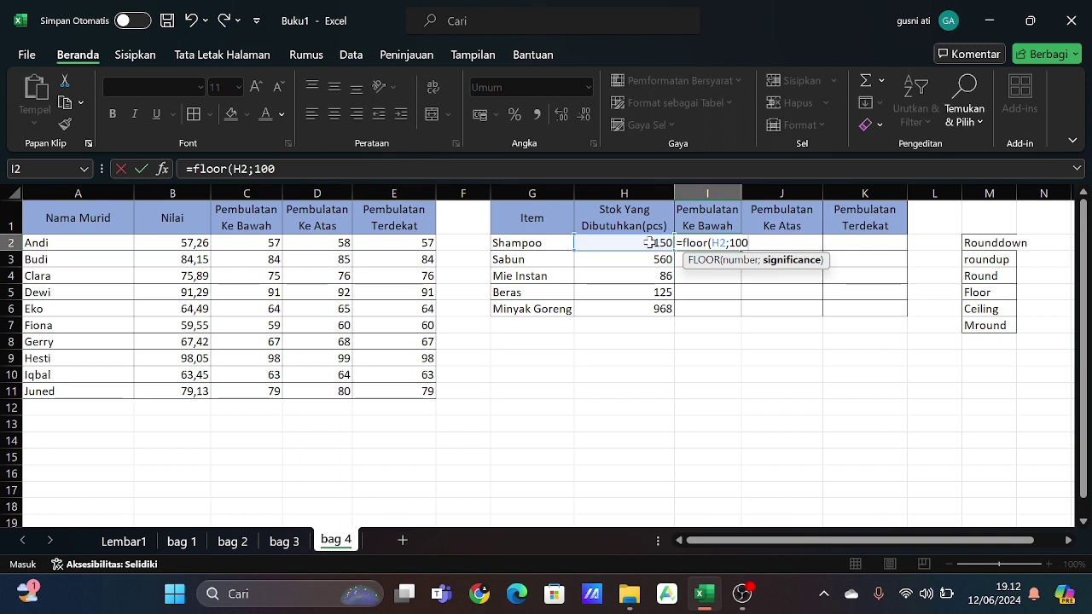
{"action": "type", "text": ")"}
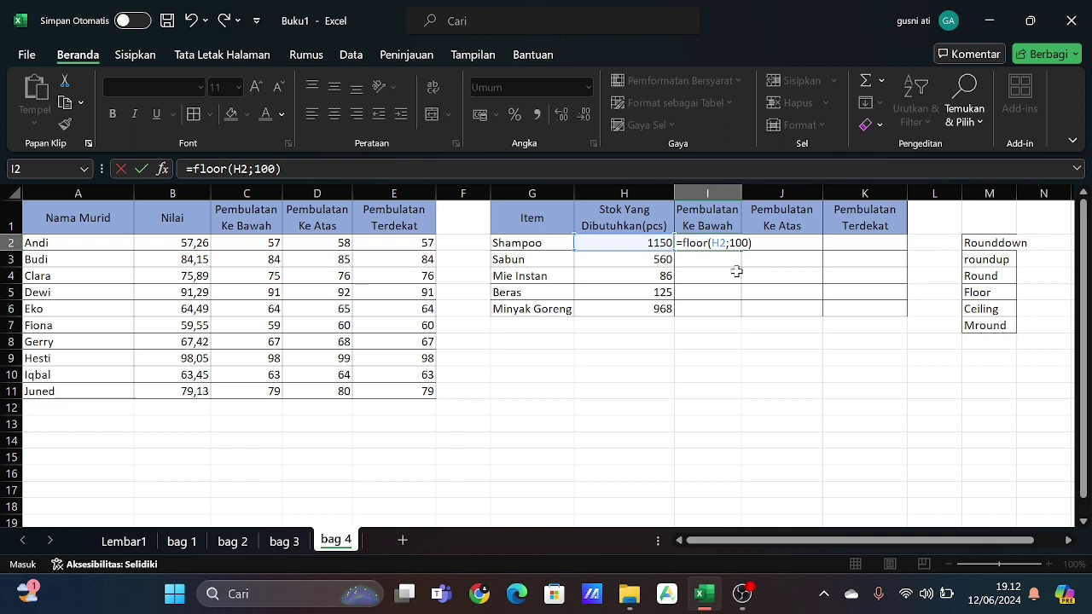
{"action": "key", "text": "Return"}
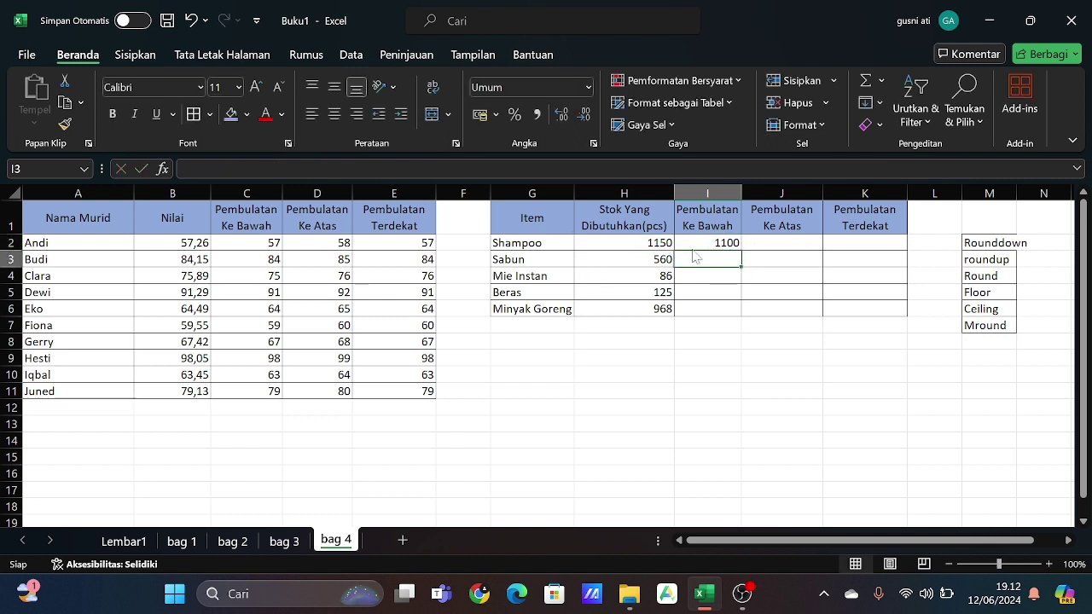
Fill the FLOOR formula from I2 down to I6 for the remaining items.
{"action": "left_click", "coordinate": [705, 242]}
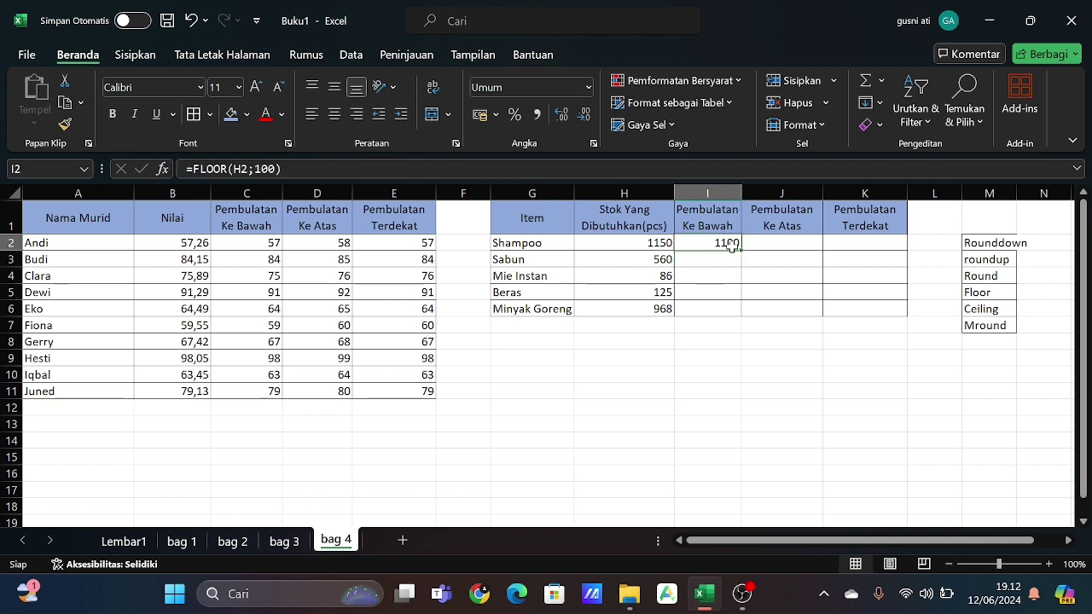
{"action": "left_click_drag", "start_coordinate": [743, 248], "coordinate": [739, 314]}
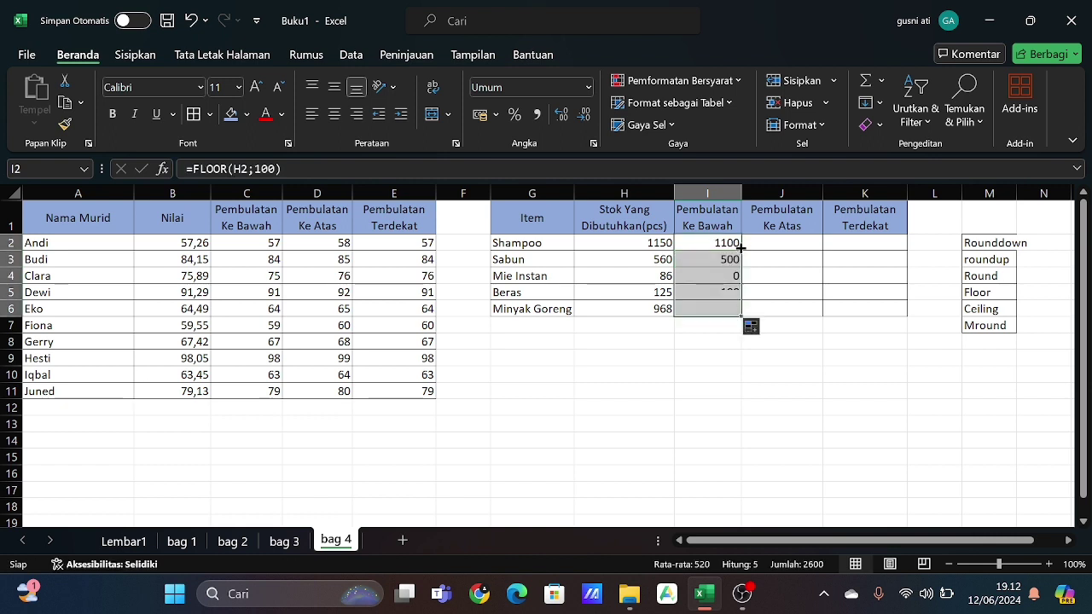
{"action": "left_click", "coordinate": [782, 342]}
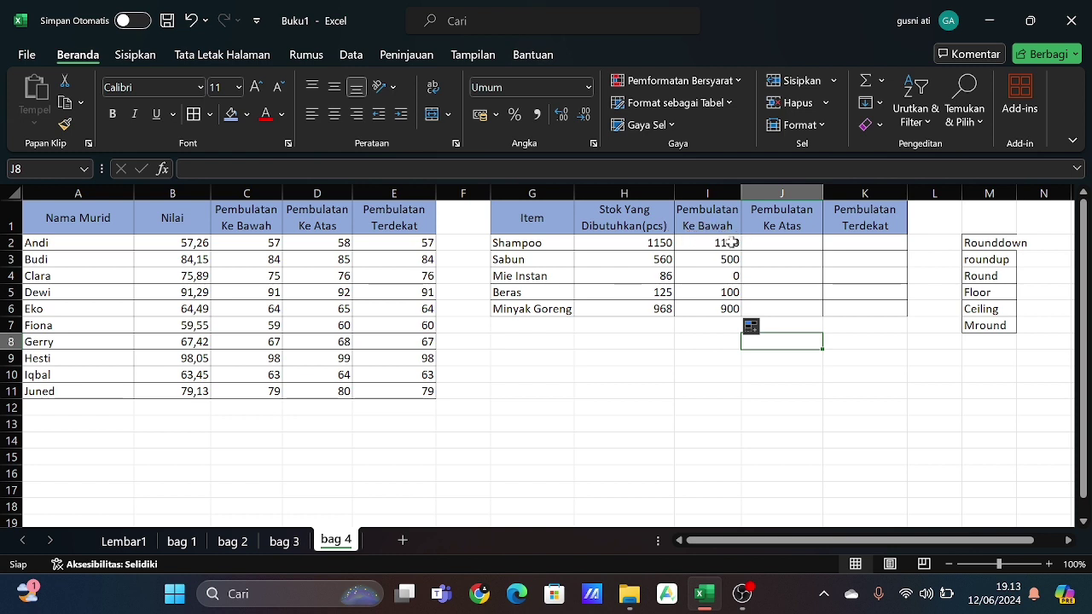
Round Shampoo's required stock up to a multiple of 100 with =CEILING(H2;100) in J2 under Pembulatan Ke Atas.
{"action": "left_click", "coordinate": [770, 245]}
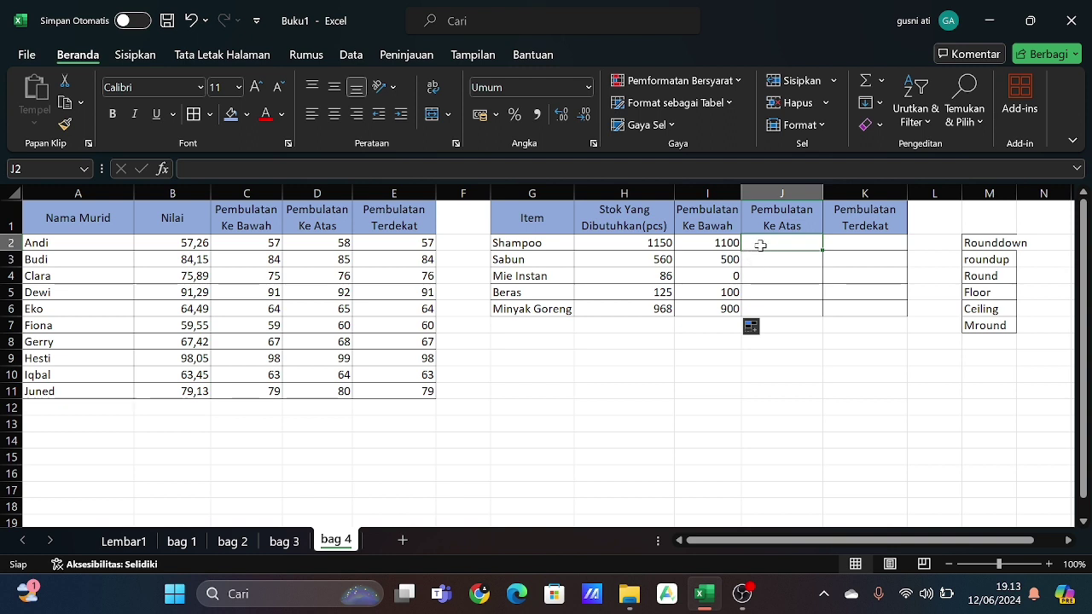
{"action": "type", "text": "="}
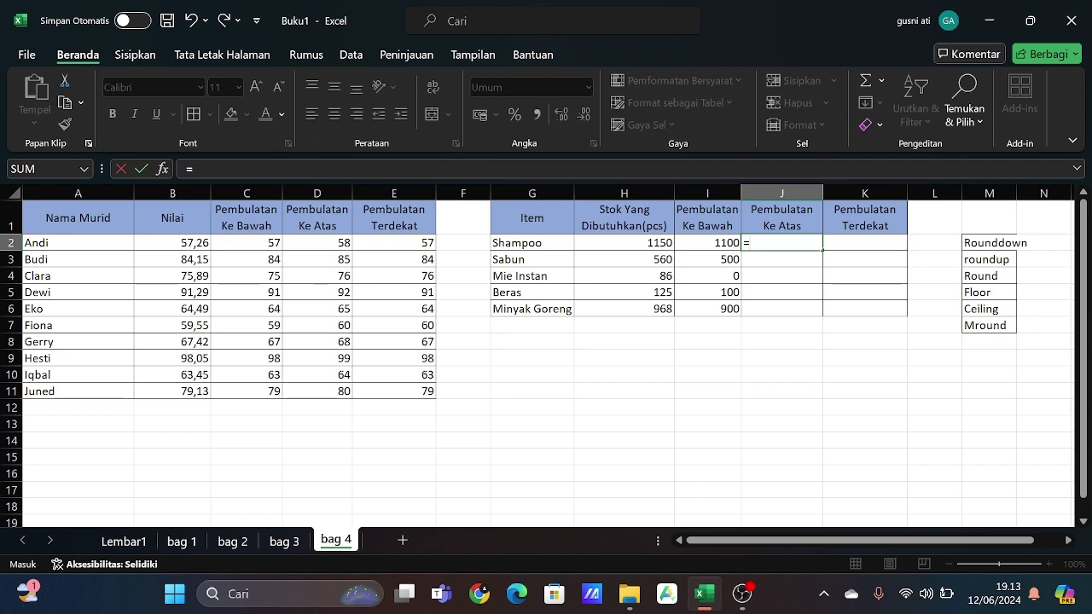
{"action": "type", "text": "ceilim"}
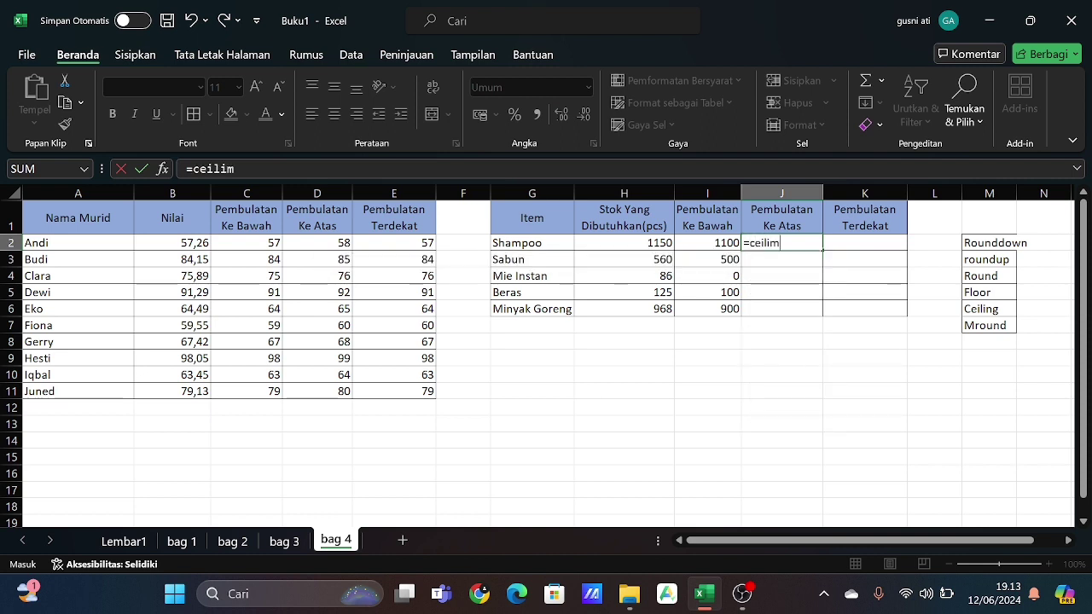
{"action": "key", "text": "BackSpace"}
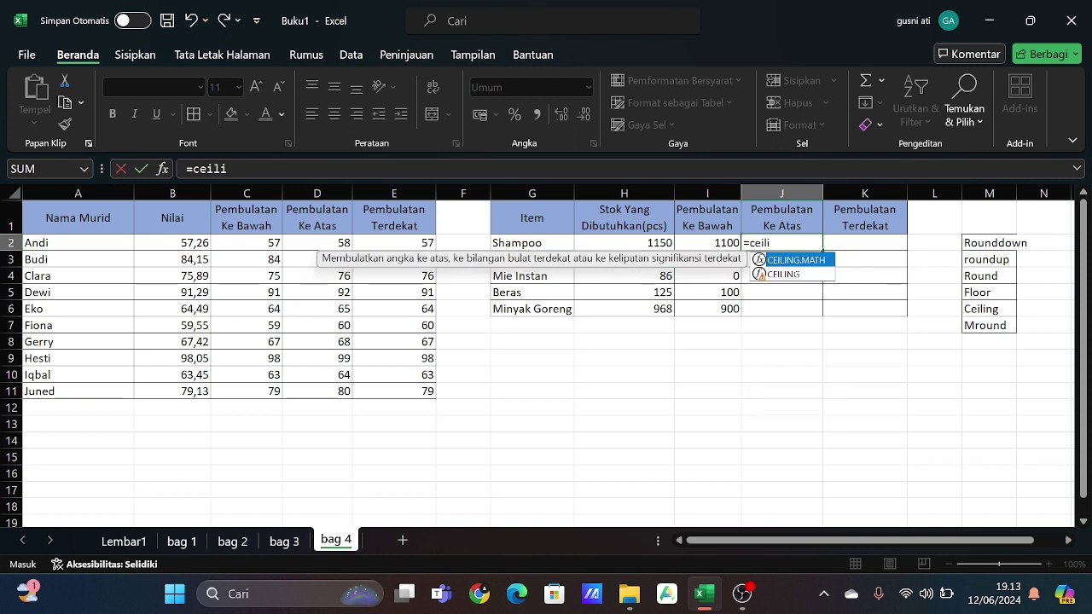
{"action": "type", "text": "ng("}
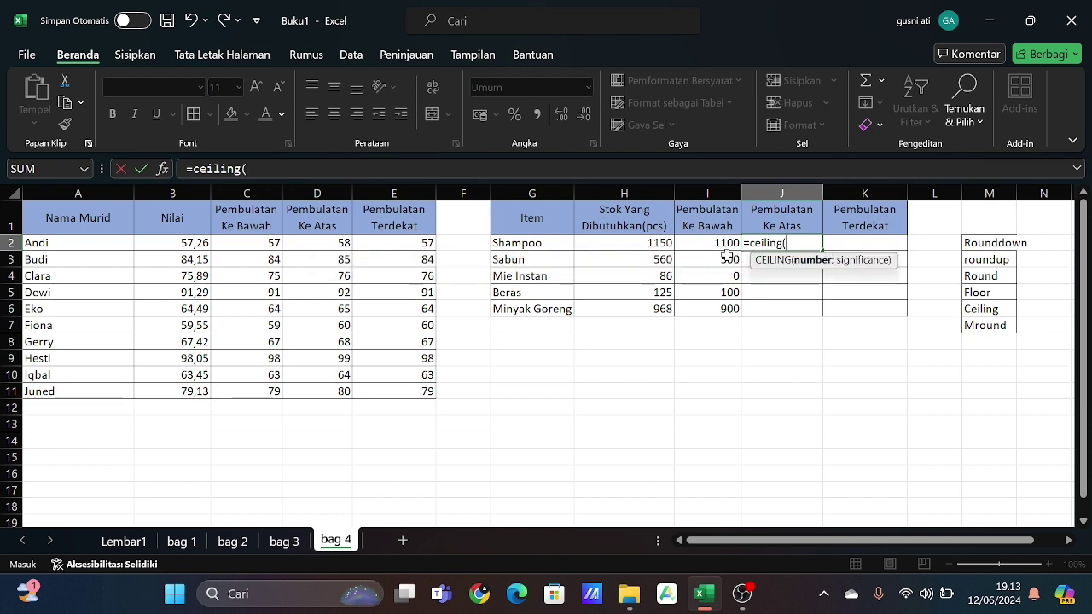
{"action": "left_click", "coordinate": [644, 245]}
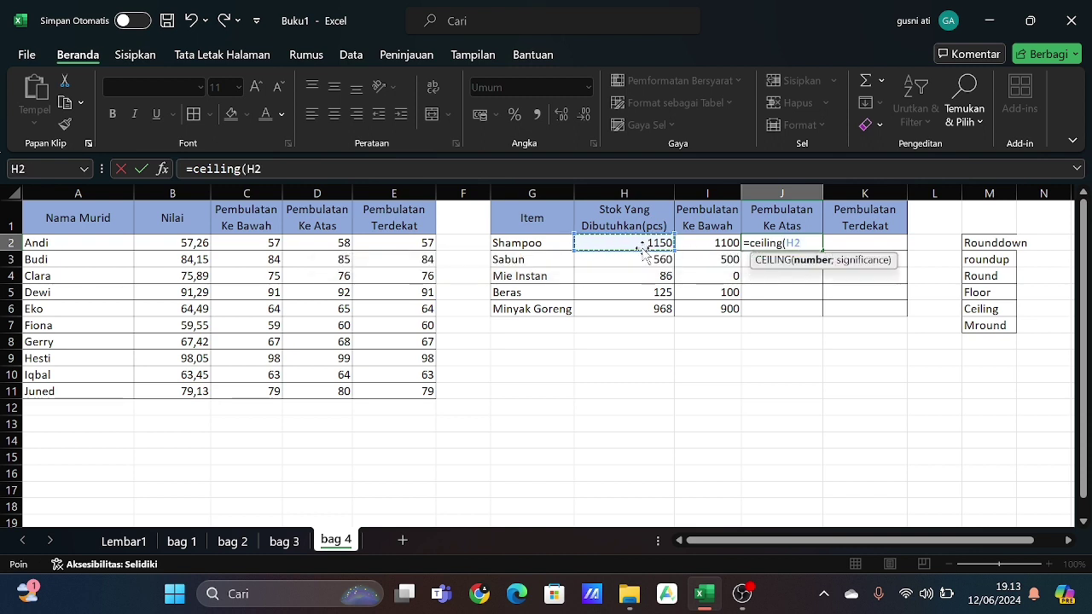
{"action": "type", "text": ";100"}
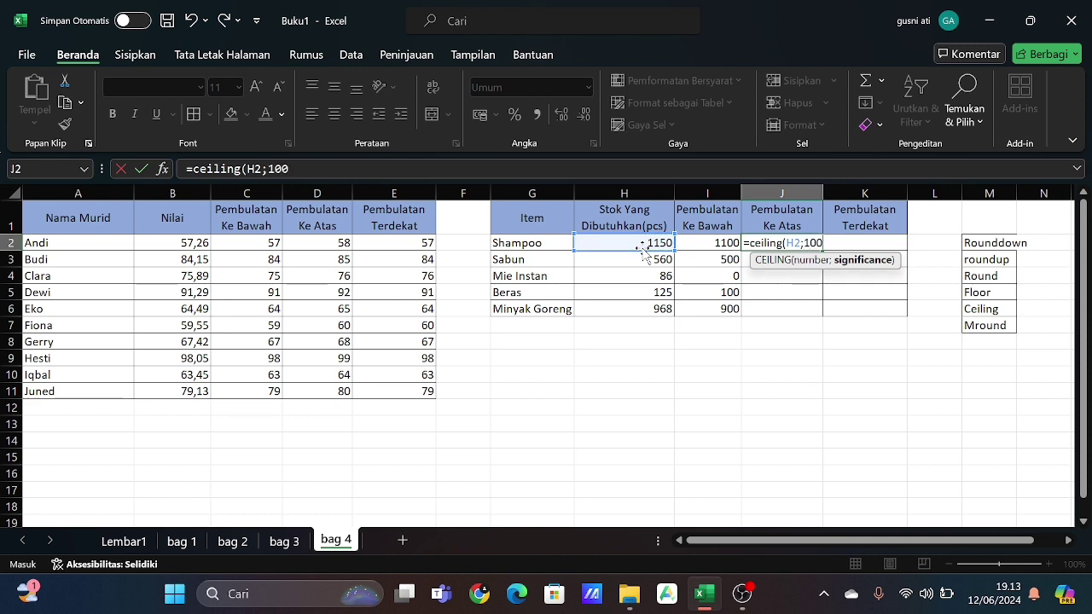
{"action": "type", "text": ")"}
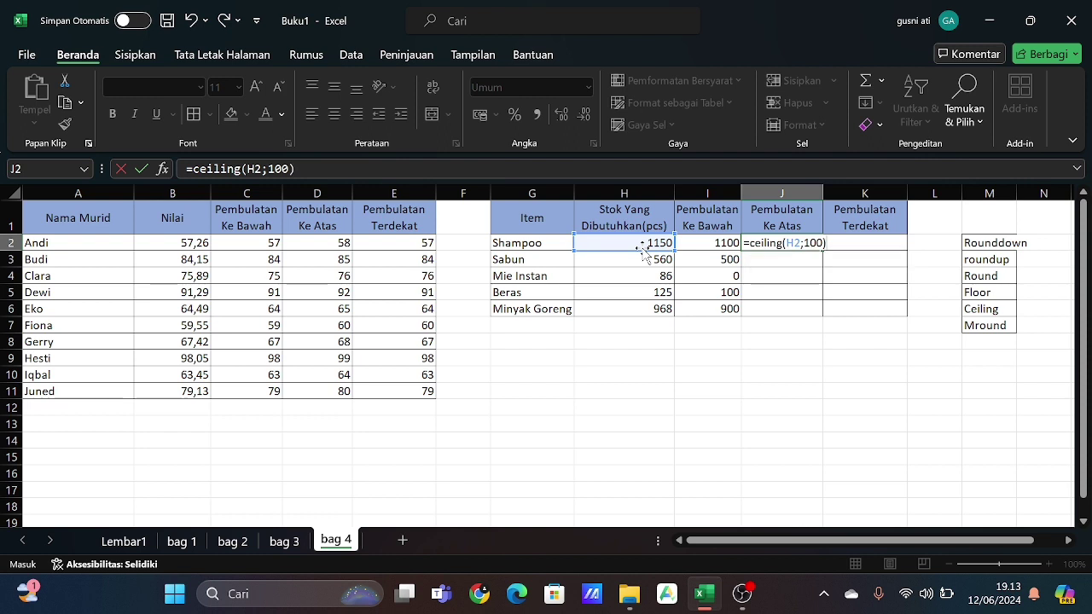
{"action": "key", "text": "Return"}
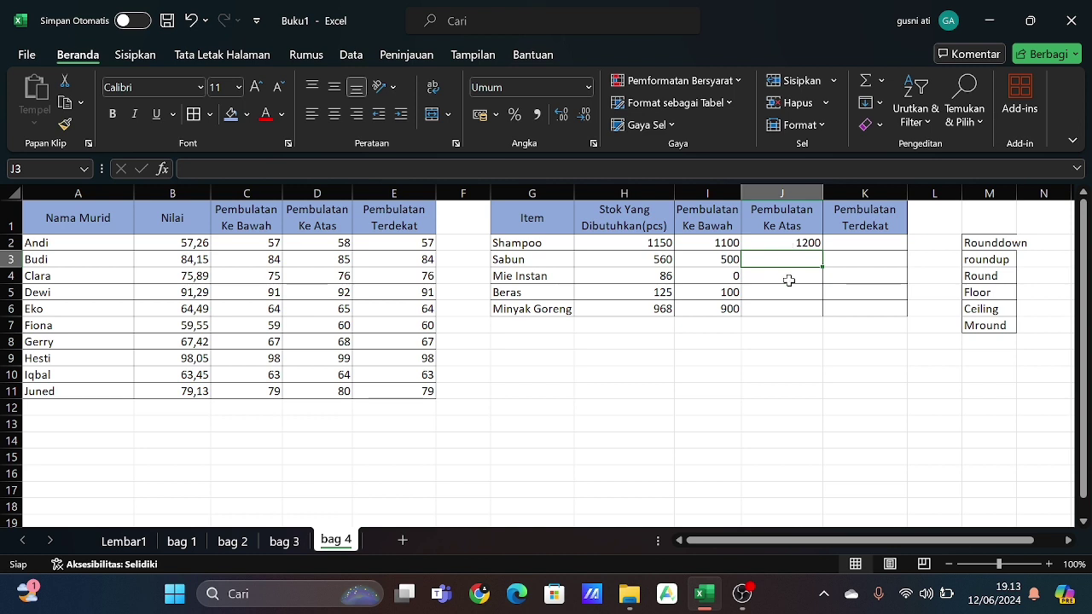
{"action": "right_click", "coordinate": [805, 357]}
{"action": "key", "text": "Escape"}
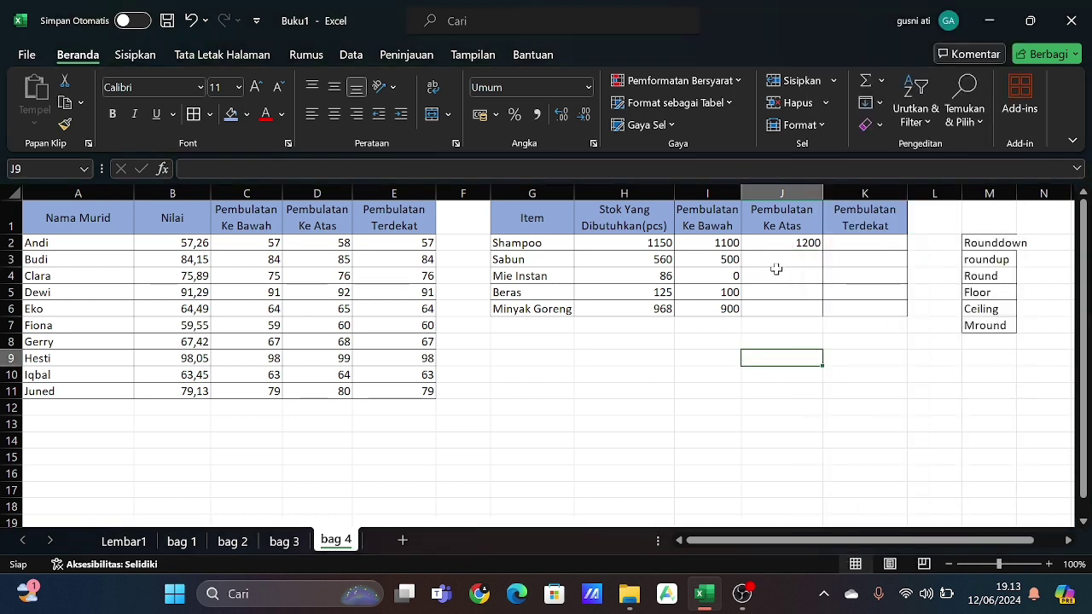
Fill the CEILING formula from J2 down to J6 for the remaining items.
{"action": "left_click", "coordinate": [777, 242]}
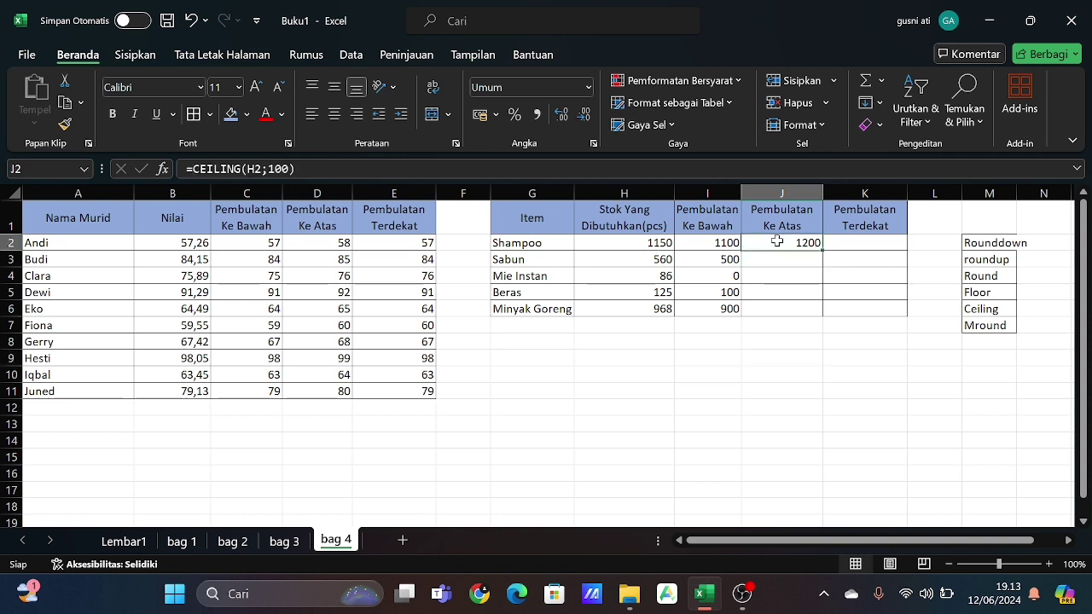
{"action": "double_click", "coordinate": [822, 249]}
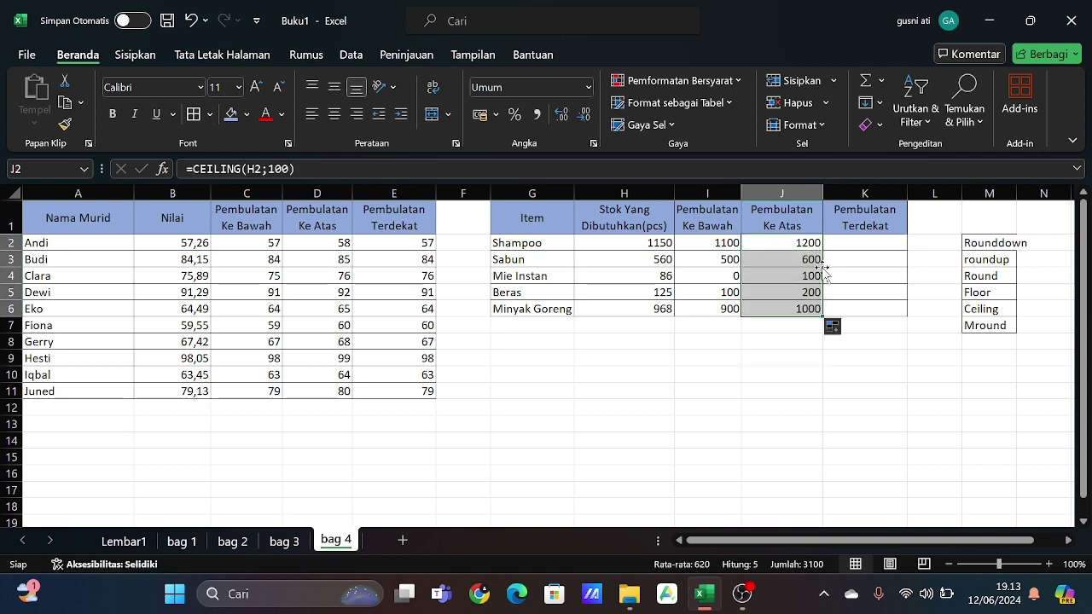
{"action": "left_click", "coordinate": [873, 370]}
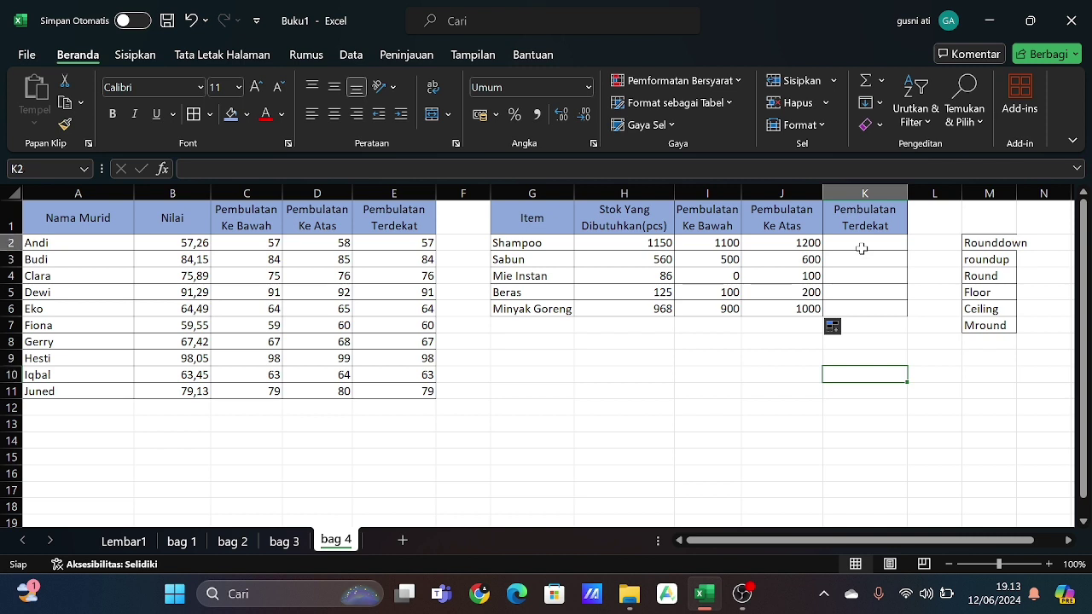
Round Shampoo's required stock to the nearest multiple of 100 with =MROUND(H2;100) in K2 under Pembulatan Terdekat.
{"action": "left_click", "coordinate": [862, 247]}
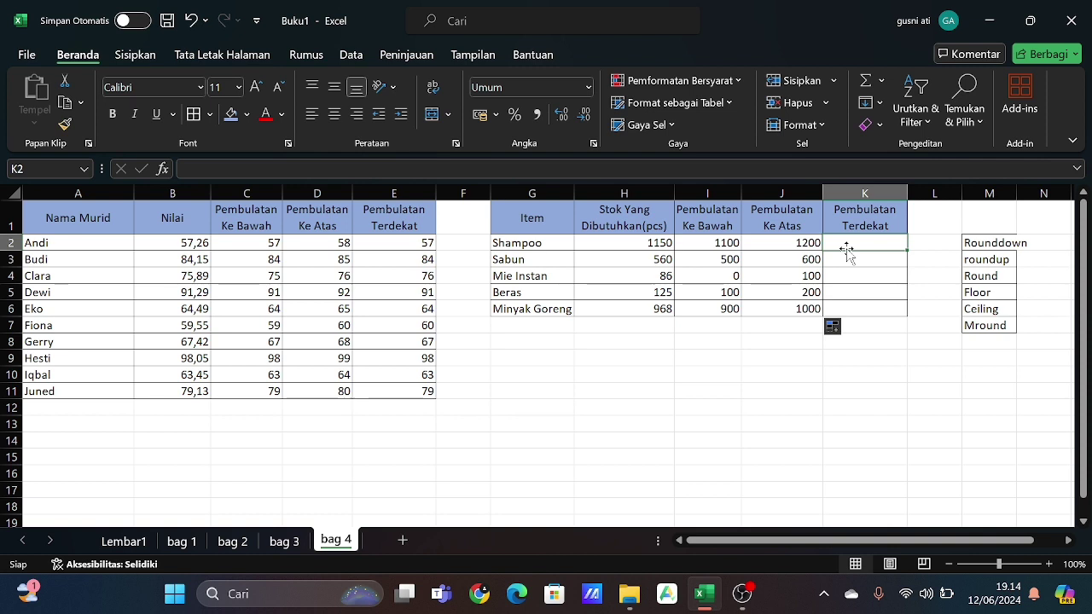
{"action": "type", "text": "="}
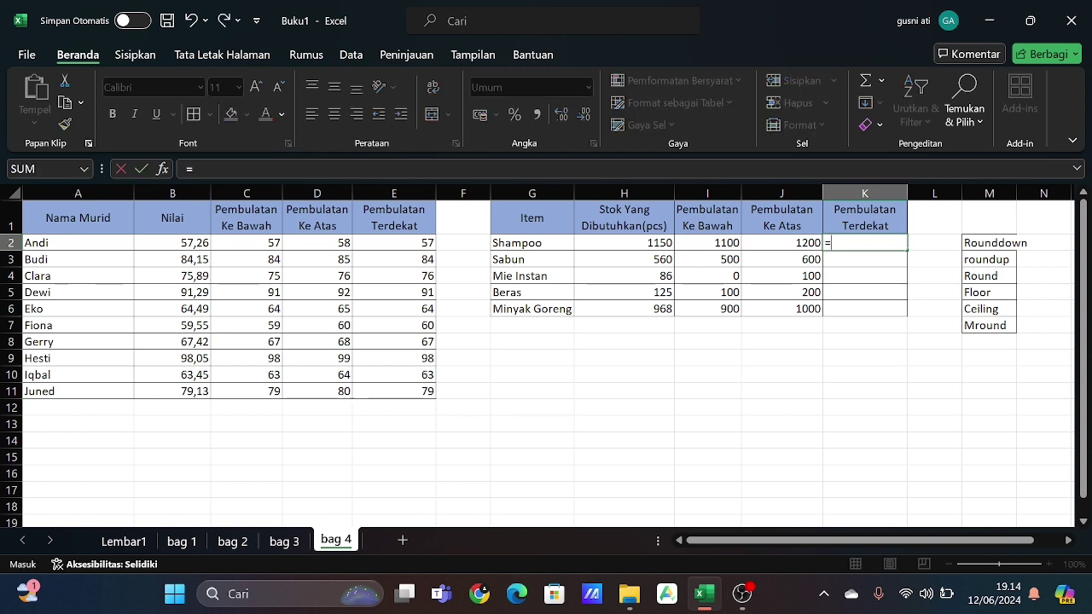
{"action": "type", "text": "mroun"}
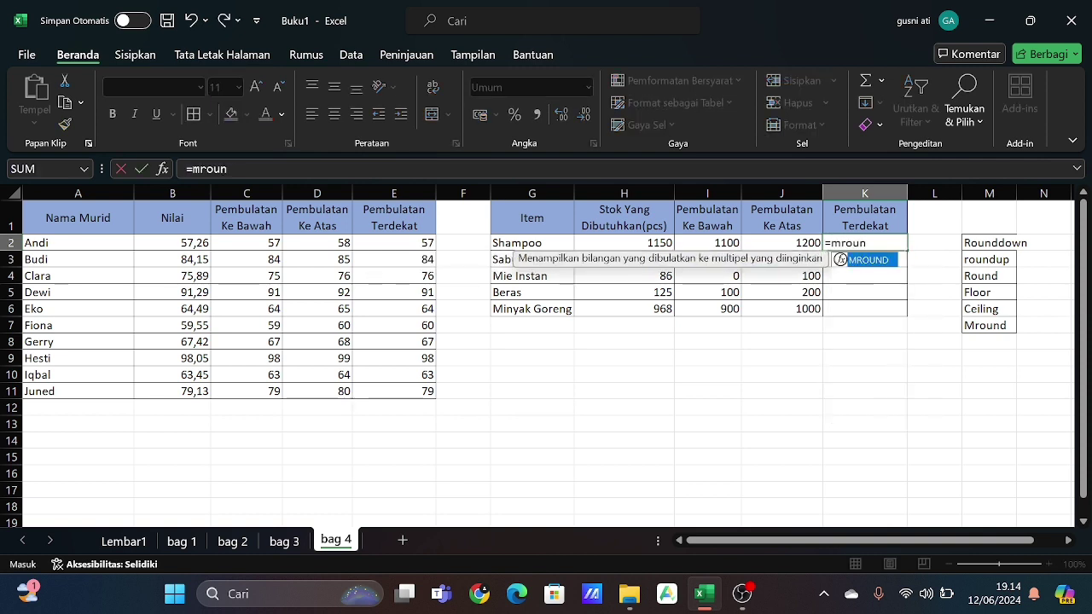
{"action": "type", "text": "d("}
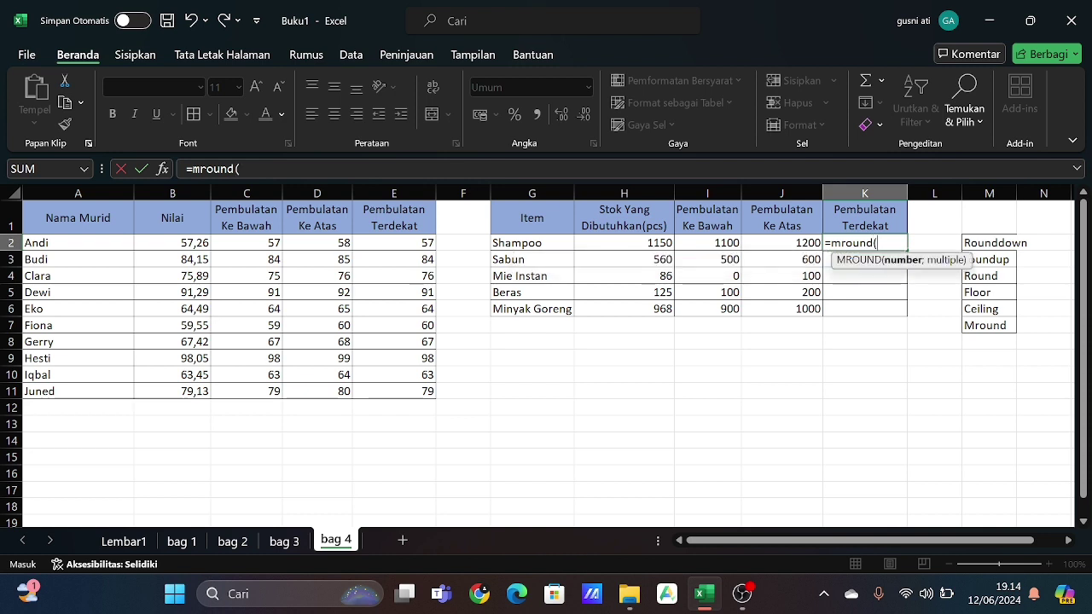
{"action": "left_click", "coordinate": [659, 249]}
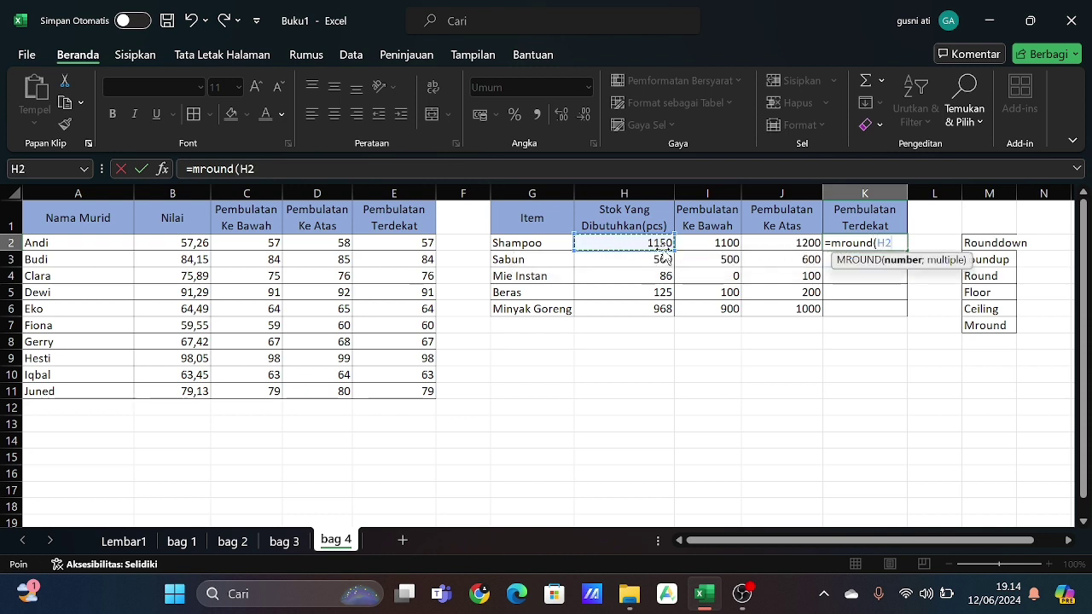
{"action": "type", "text": ";"}
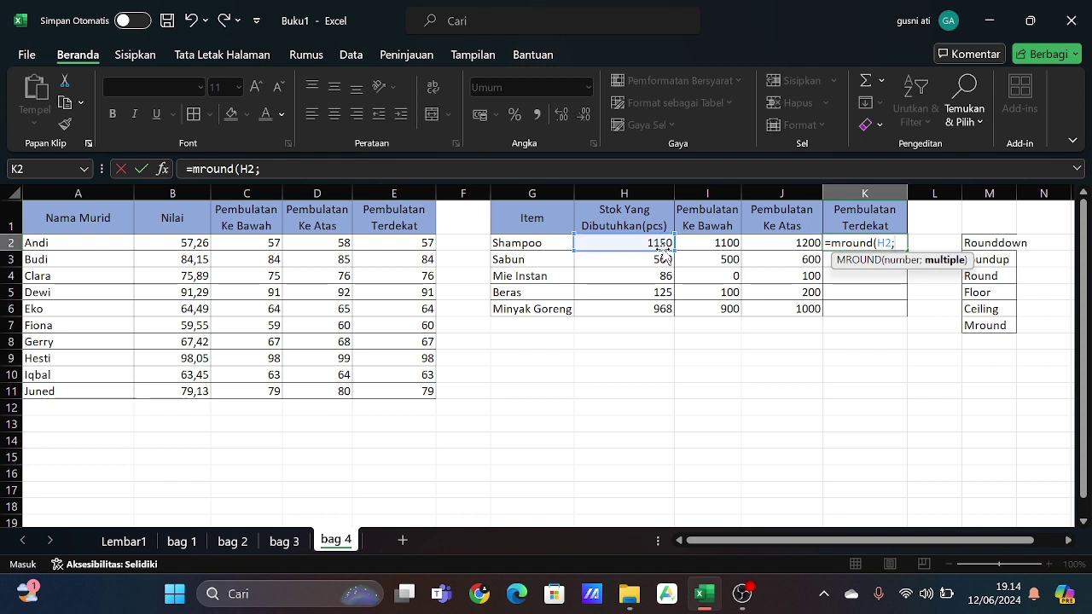
{"action": "type", "text": "100"}
{"action": "key", "text": "Return"}
{"action": "type", "text": "0"}
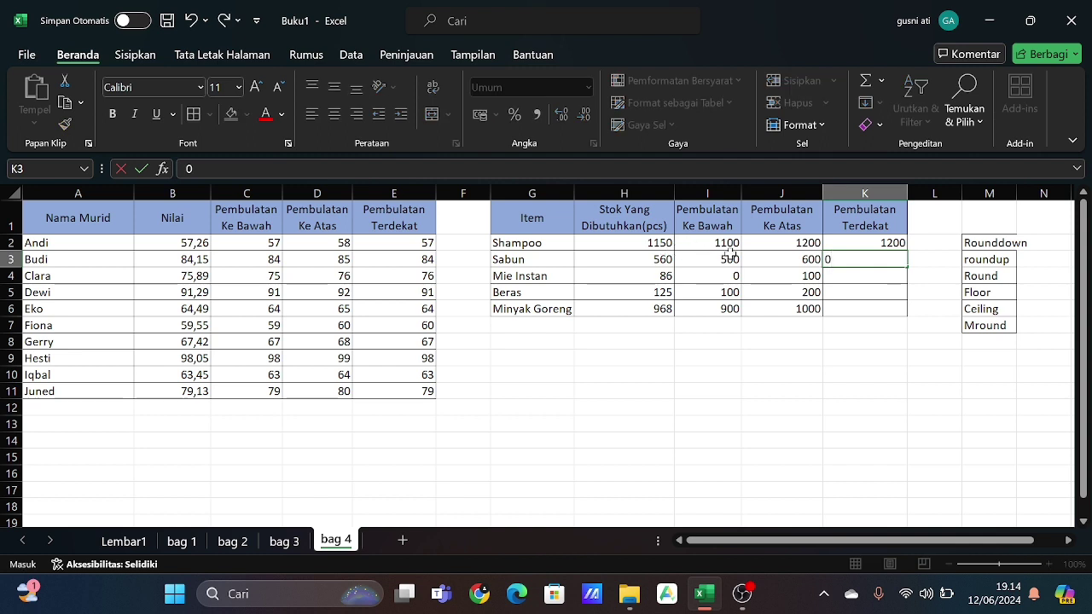
Fill the MROUND formula from K2 down to K6 for the remaining items.
{"action": "key", "text": "BackSpace"}
{"action": "left_click", "coordinate": [878, 237]}
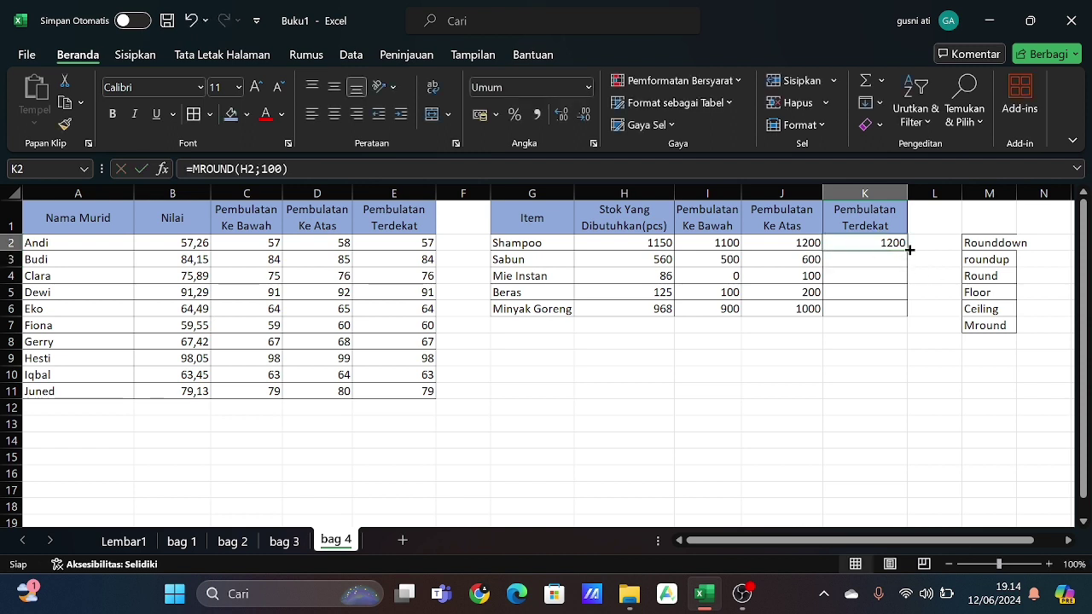
{"action": "left_click_drag", "start_coordinate": [909, 249], "coordinate": [910, 316]}
{"action": "left_click", "coordinate": [915, 372]}
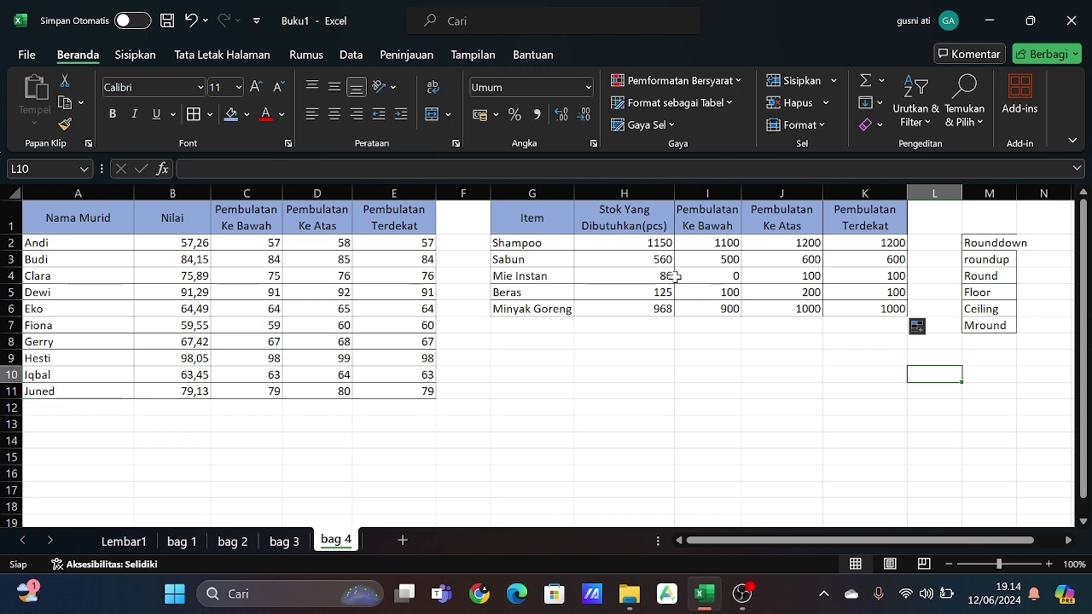
{"action": "left_click", "coordinate": [837, 410]}
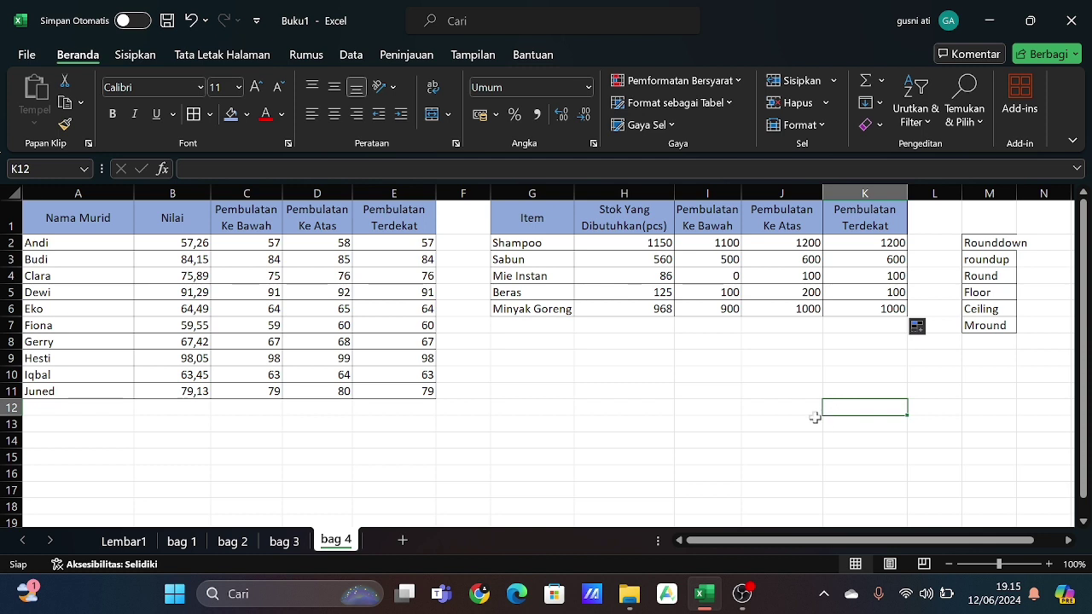
Shade the Bagian 4 function names from Rounddown to Mround (B19:B24) on the Lembar1 sheet light green.
{"action": "left_click", "coordinate": [139, 544]}
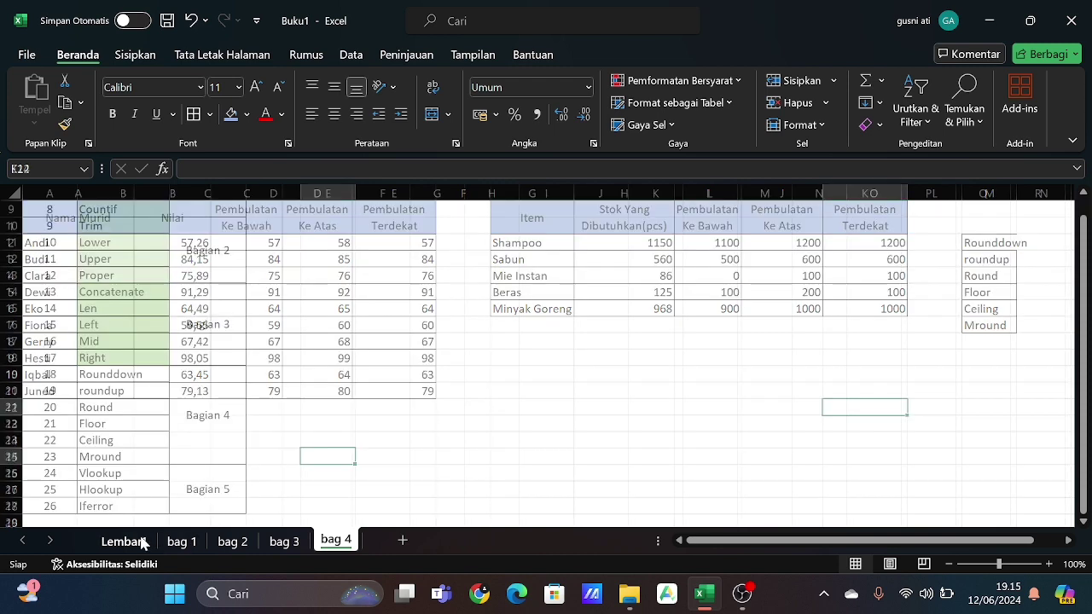
{"action": "double_click", "coordinate": [93, 376]}
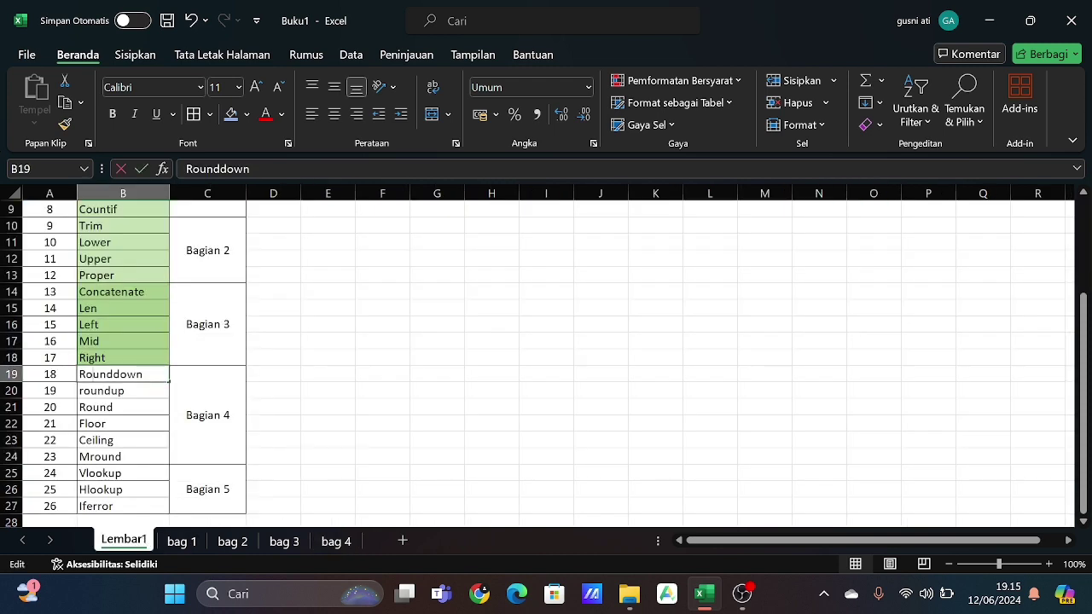
{"action": "left_click_drag", "start_coordinate": [92, 375], "coordinate": [147, 376]}
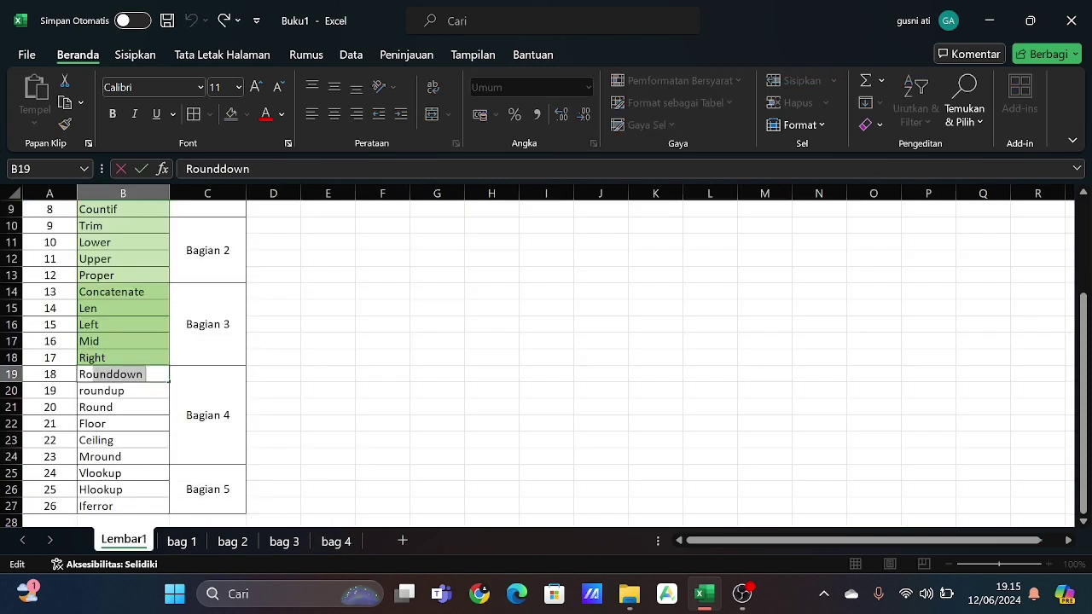
{"action": "left_click", "coordinate": [432, 353]}
{"action": "left_click", "coordinate": [96, 376]}
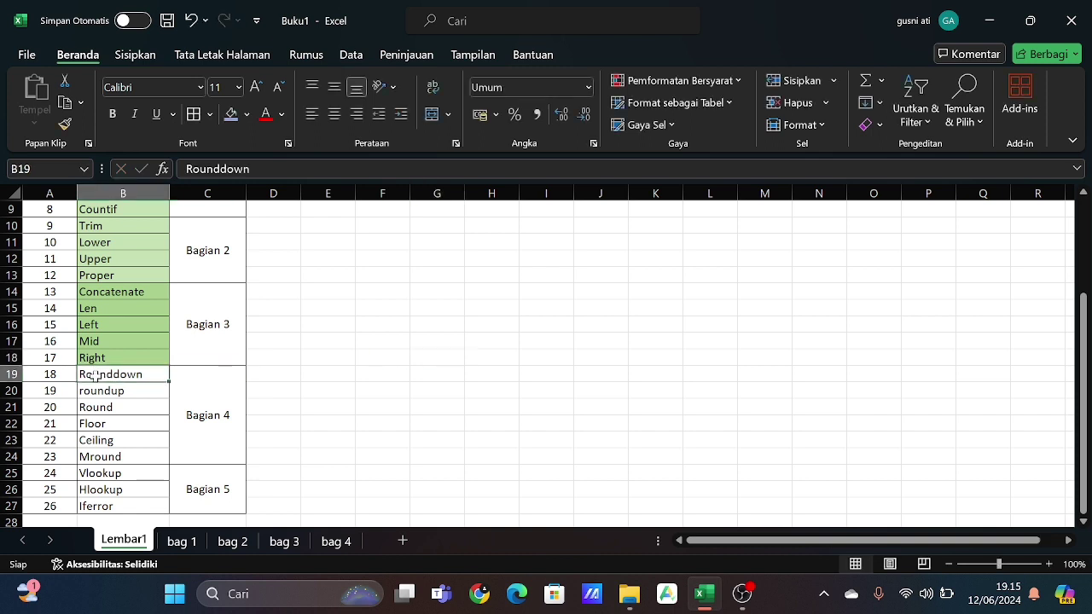
{"action": "key", "text": "shift+Down"}
{"action": "key", "text": "shift+Down"}
{"action": "key", "text": "shift+Down"}
{"action": "key", "text": "shift+Down"}
{"action": "key", "text": "shift+Down"}
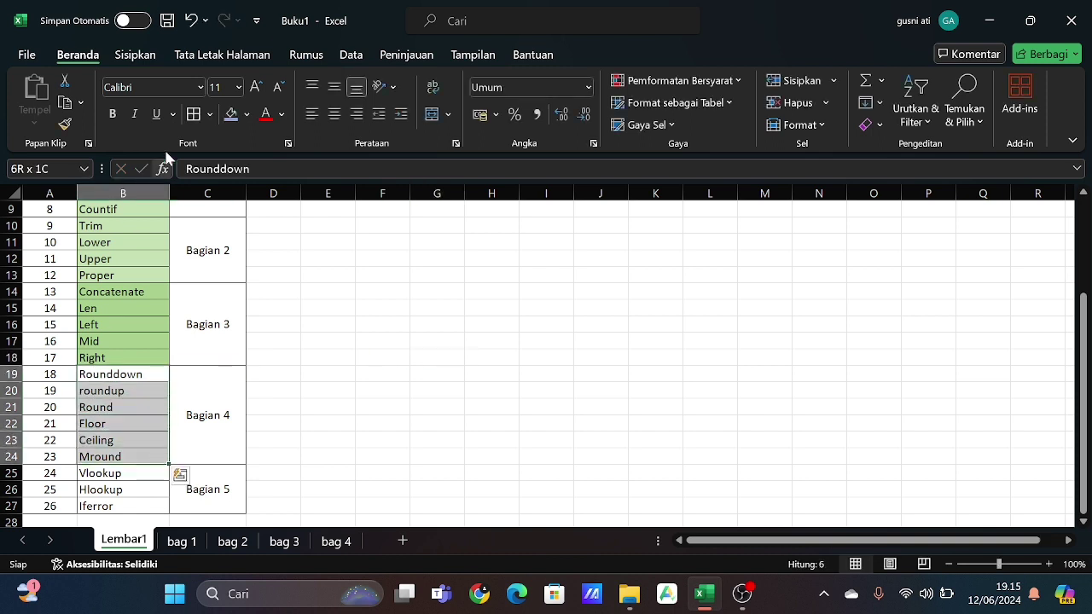
{"action": "left_click", "coordinate": [246, 114]}
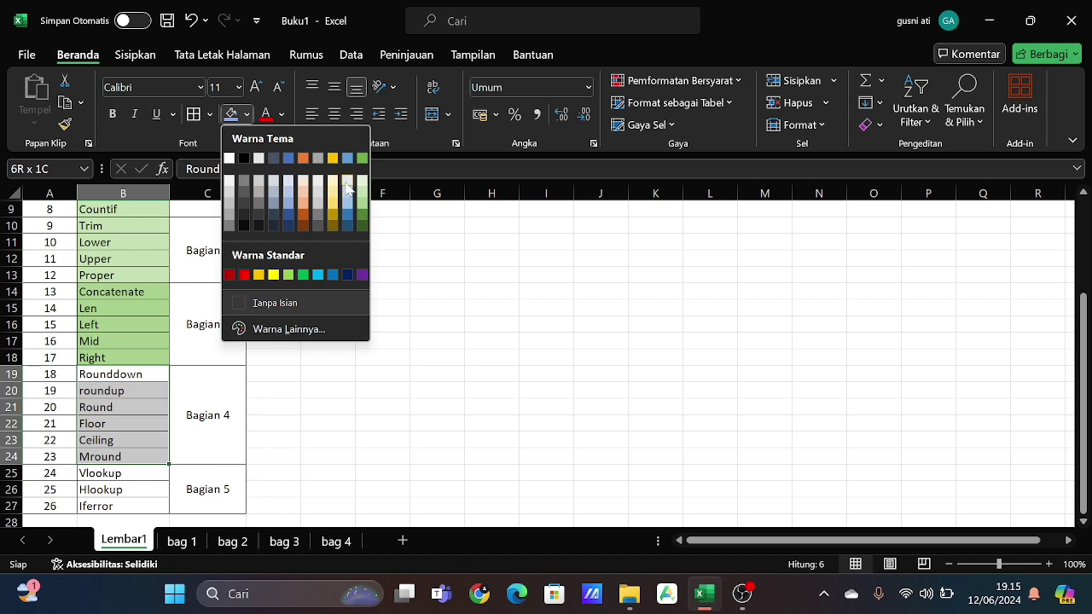
{"action": "left_click", "coordinate": [362, 201]}
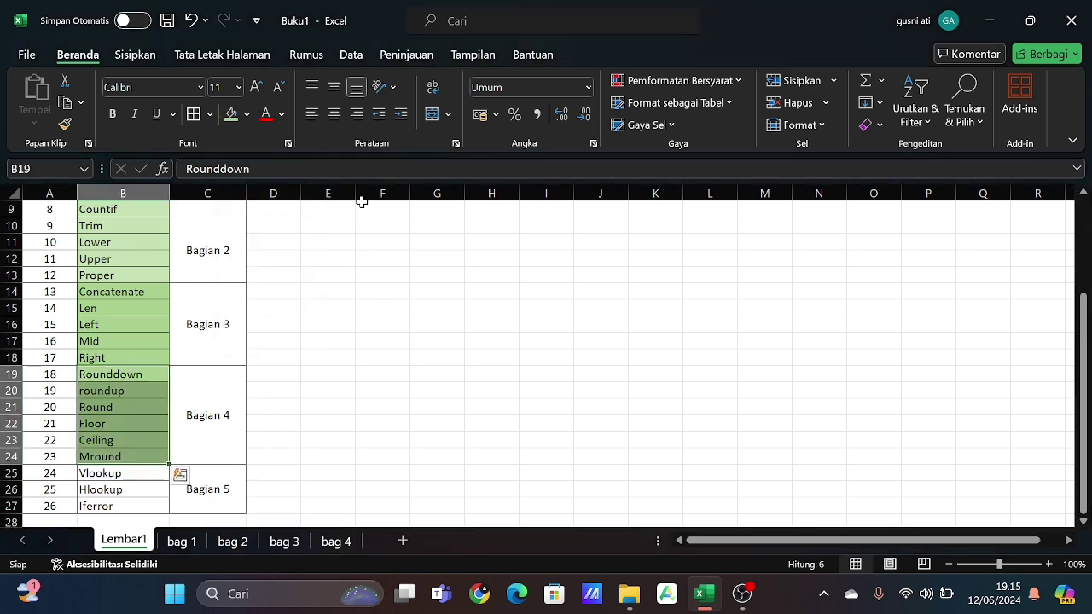
{"action": "left_click", "coordinate": [457, 354]}
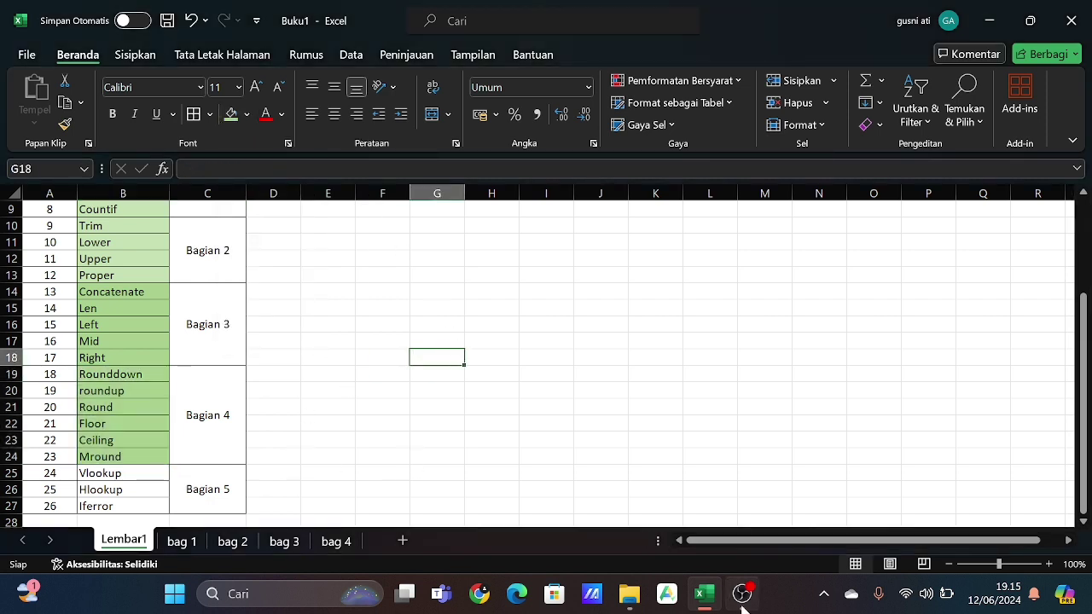
{"action": "mouse_move", "coordinate": [744, 609]}
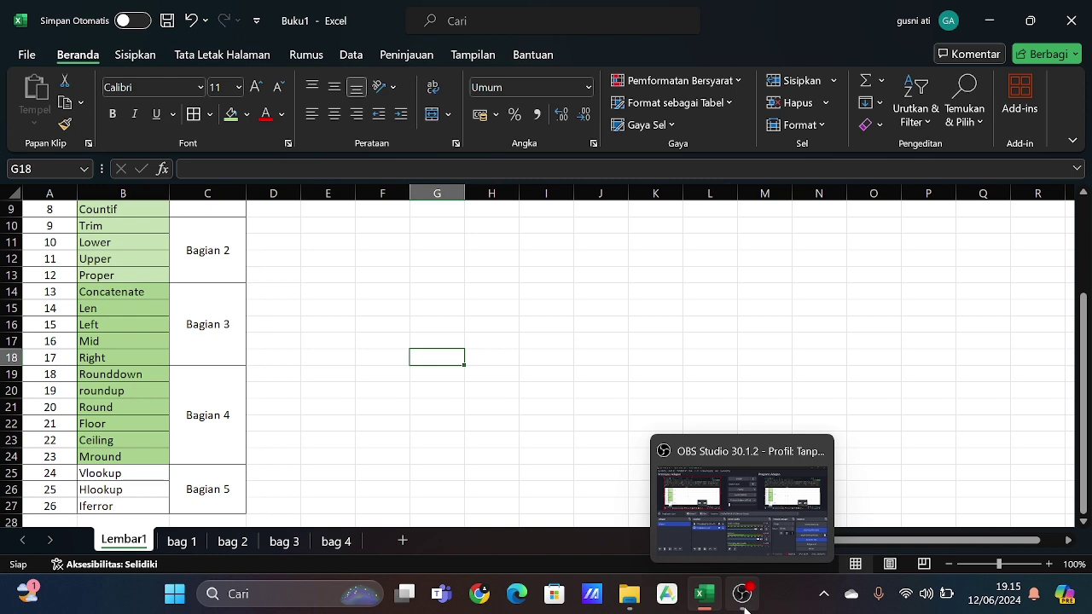
{"action": "left_click", "coordinate": [745, 608]}
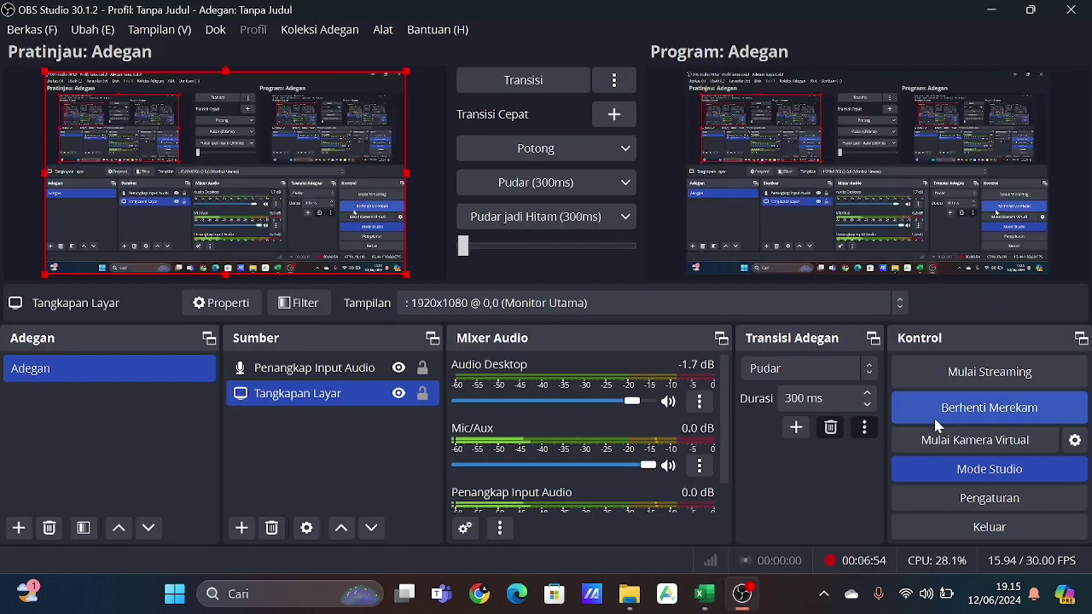
{"action": "left_click", "coordinate": [935, 410]}
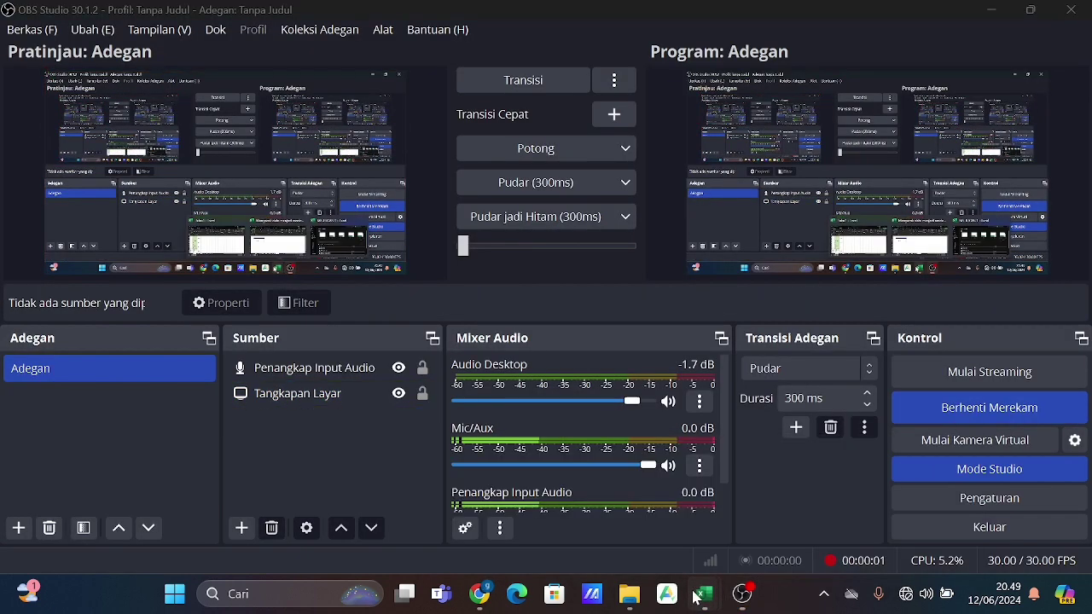
Switch to the Buku1 workbook in Excel and open the Bag 5 sheet.
{"action": "mouse_move", "coordinate": [704, 594]}
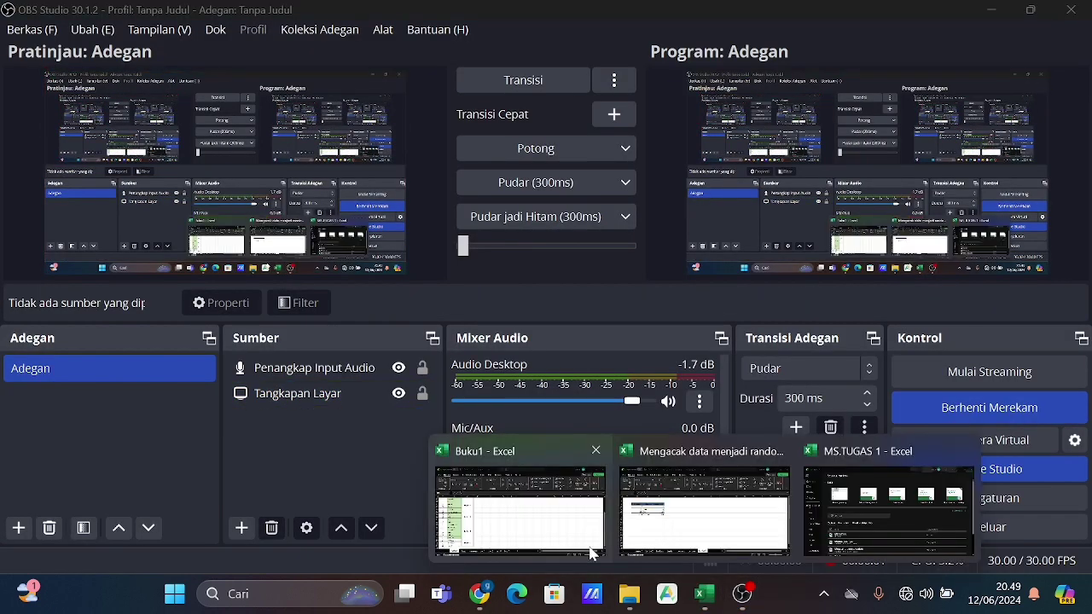
{"action": "left_click", "coordinate": [593, 553]}
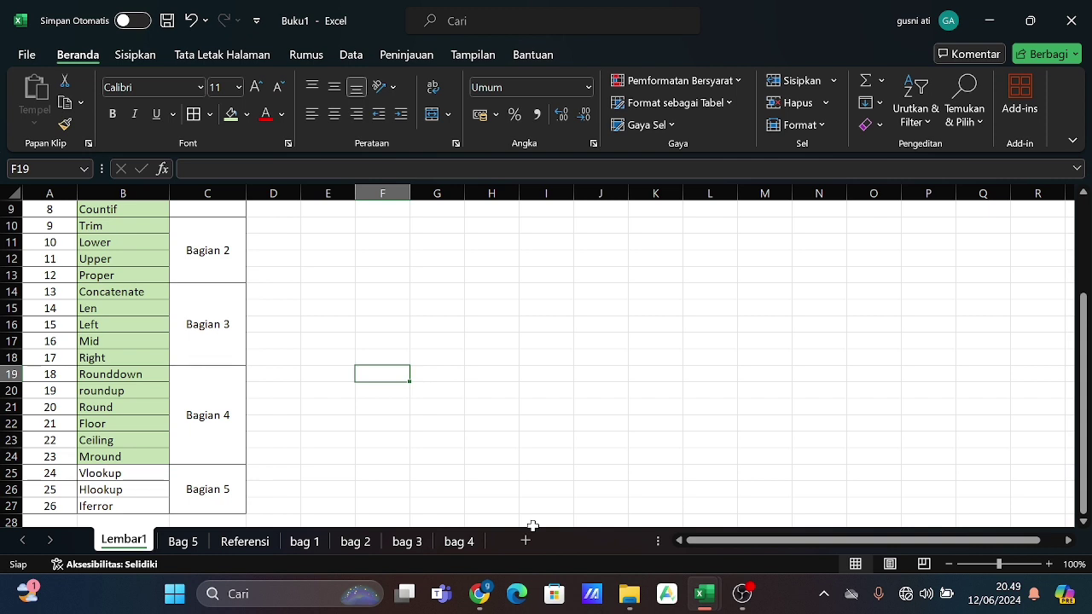
{"action": "left_click", "coordinate": [194, 546]}
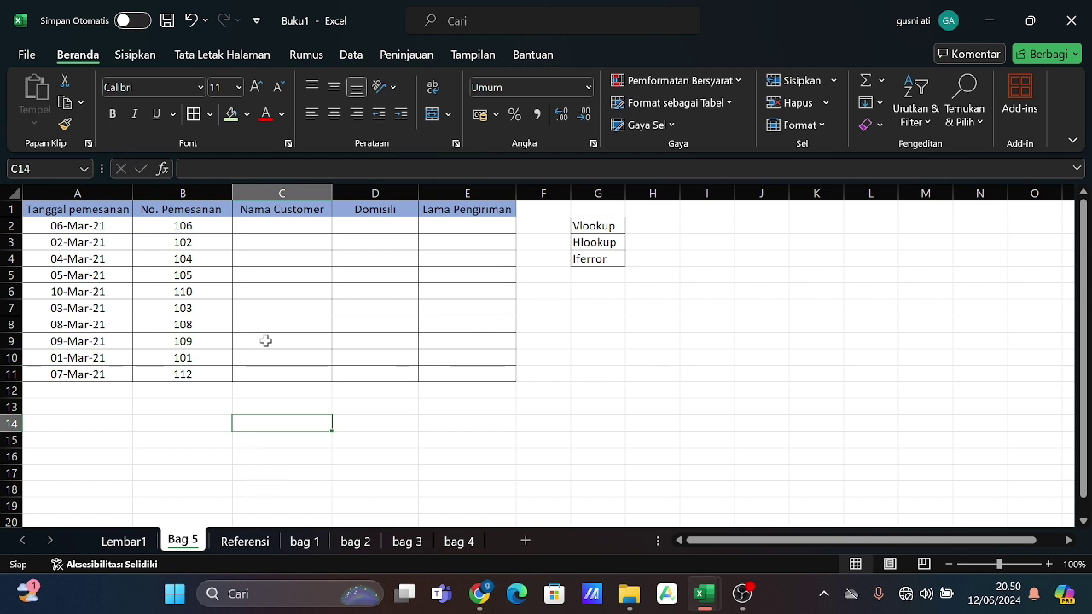
Look up the first order's customer name in C2 with =VLOOKUP(B2;Referensi!$A$1:$D$11;2;0) under Nama Customer.
{"action": "left_click", "coordinate": [265, 232]}
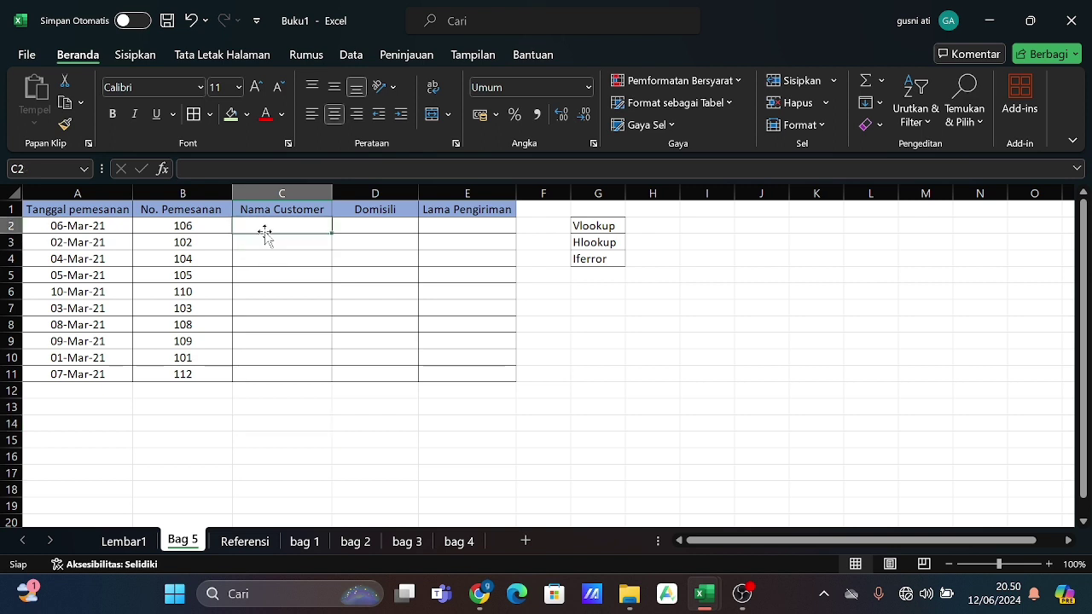
{"action": "type", "text": "="}
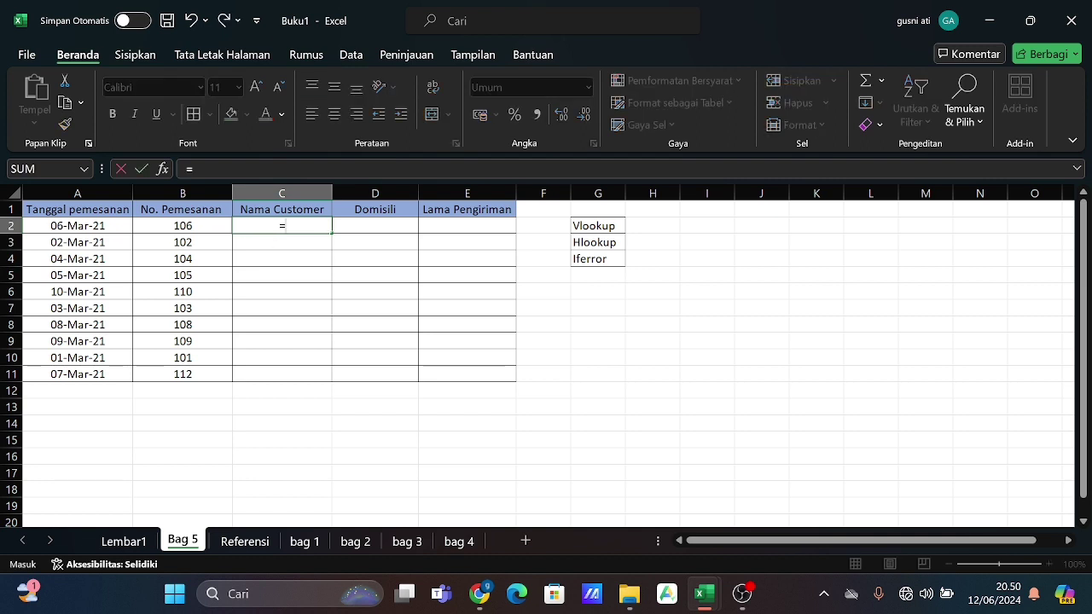
{"action": "type", "text": "vlookup"}
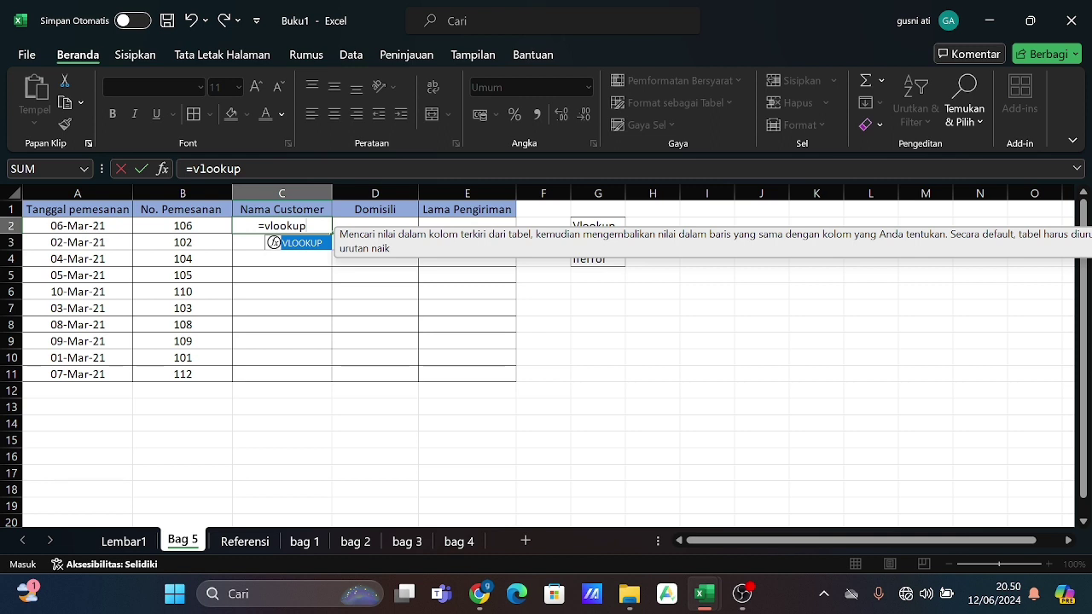
{"action": "type", "text": "("}
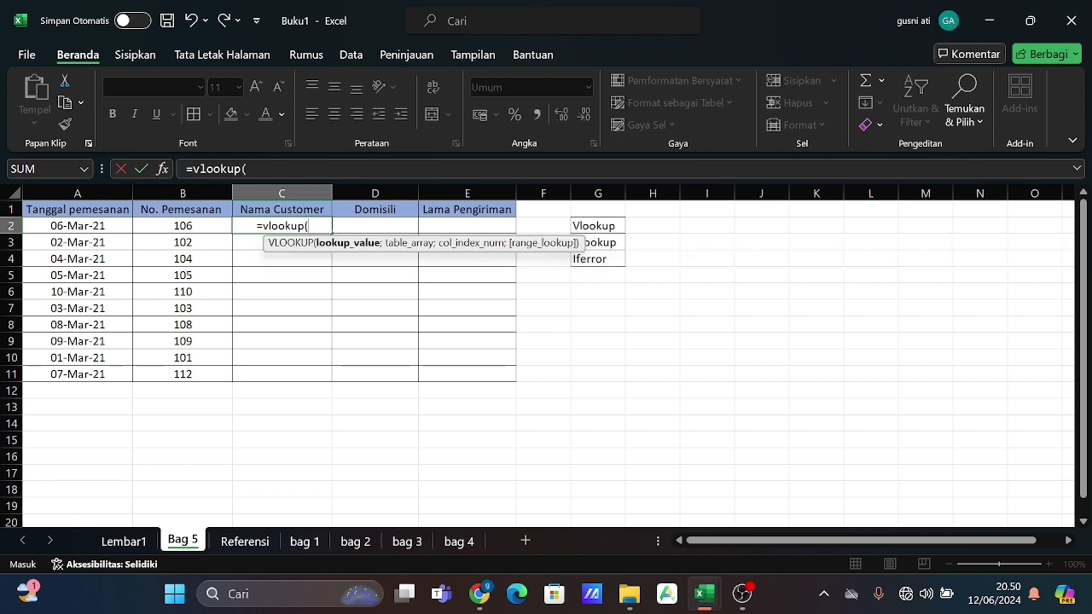
{"action": "left_click", "coordinate": [164, 227]}
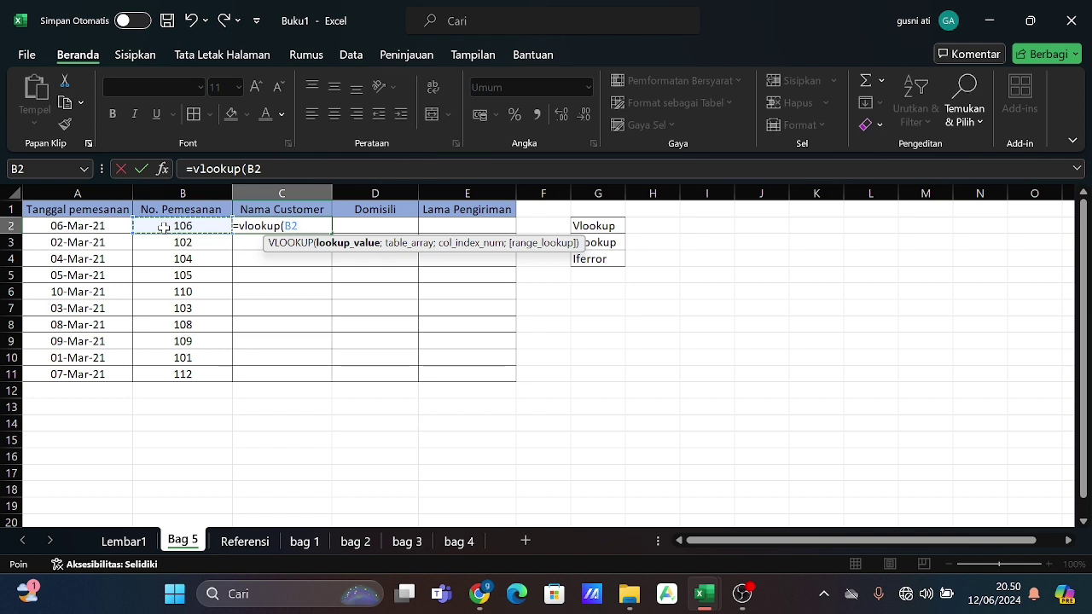
{"action": "type", "text": ";"}
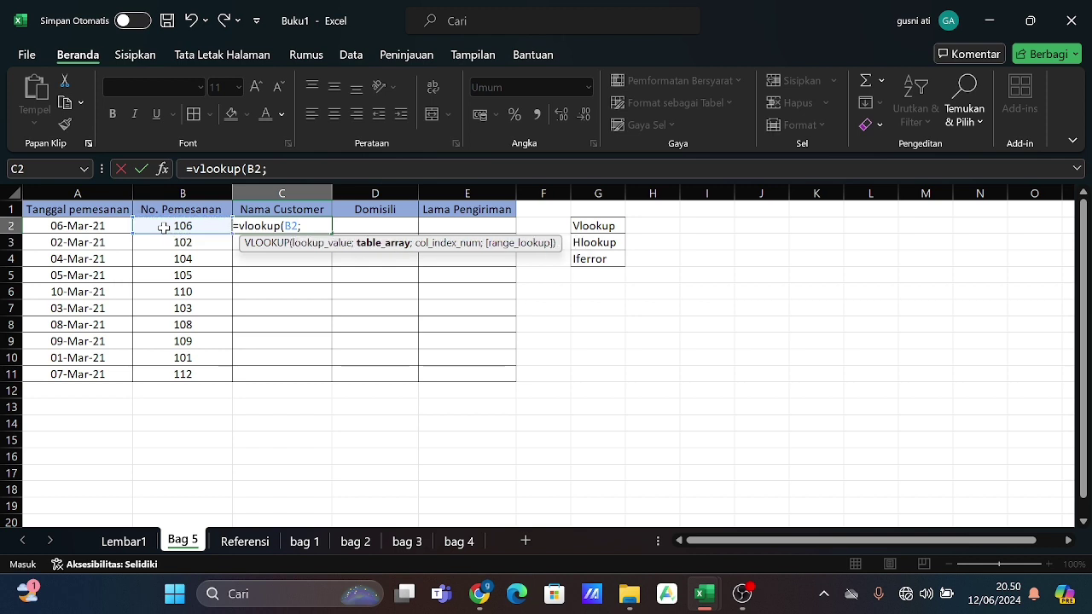
{"action": "left_click", "coordinate": [256, 543]}
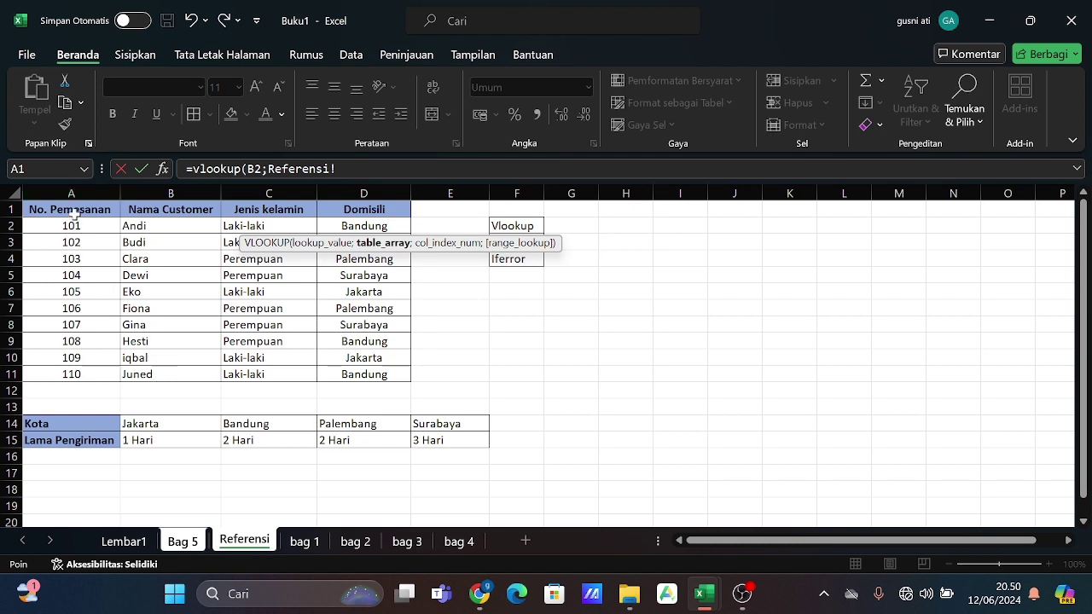
{"action": "left_click_drag", "start_coordinate": [74, 211], "coordinate": [288, 326]}
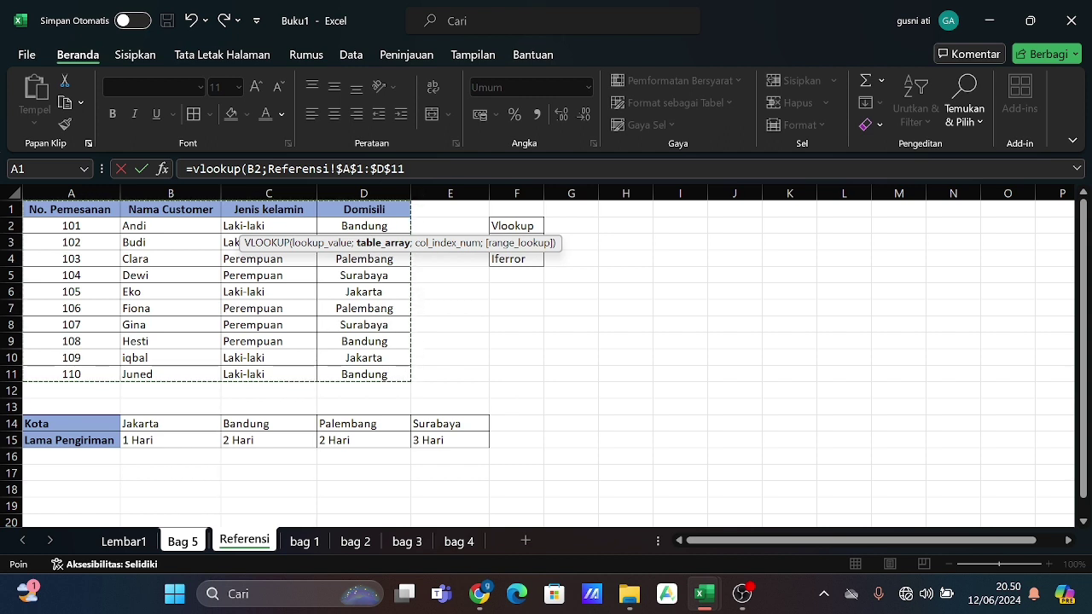
{"action": "left_click", "coordinate": [369, 170]}
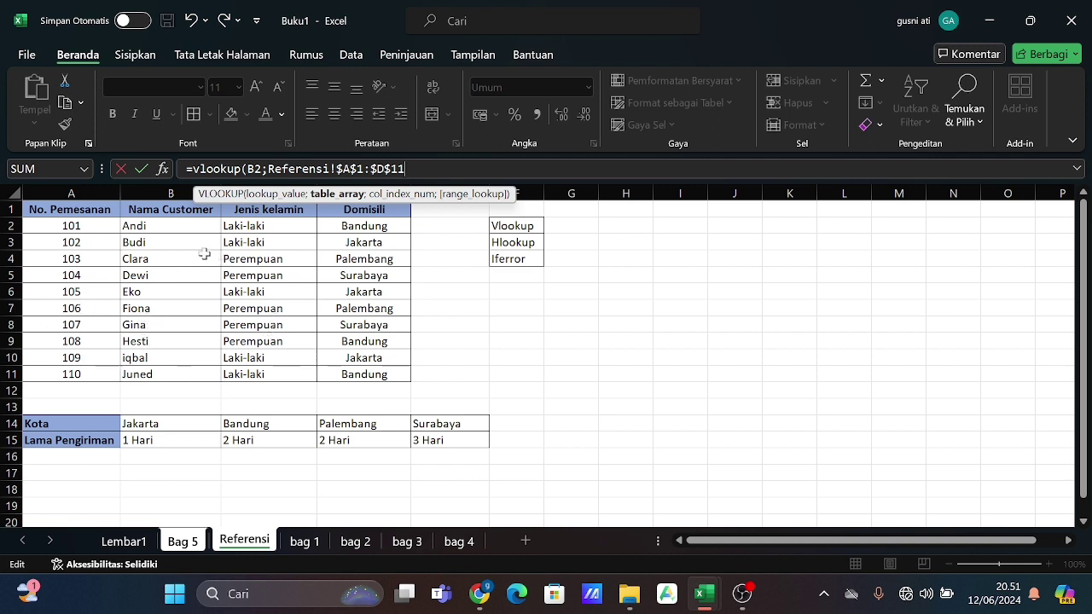
{"action": "type", "text": ";"}
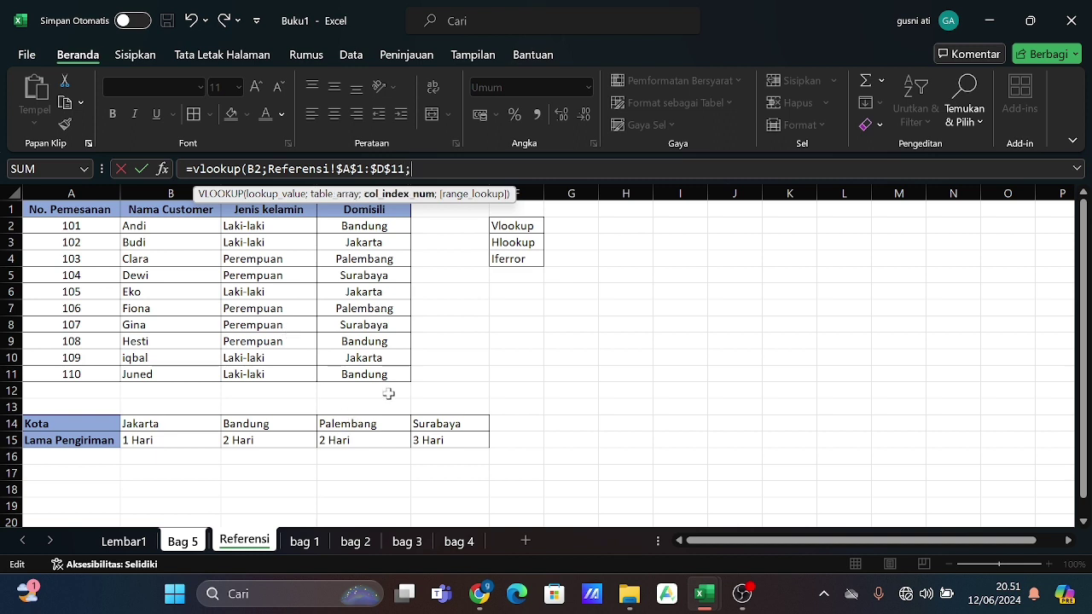
{"action": "type", "text": "2;"}
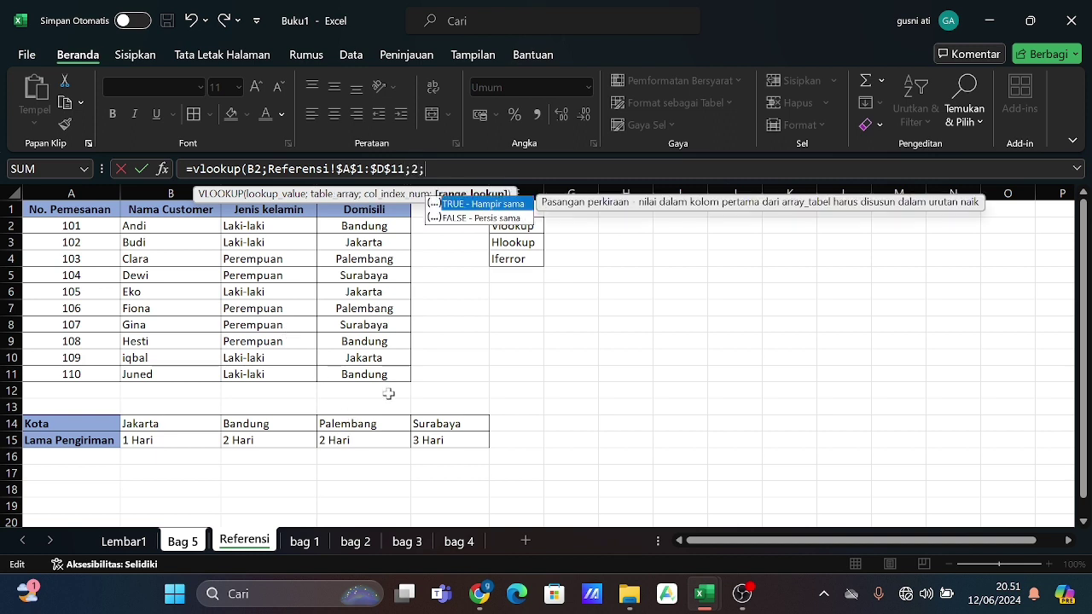
{"action": "type", "text": "0)"}
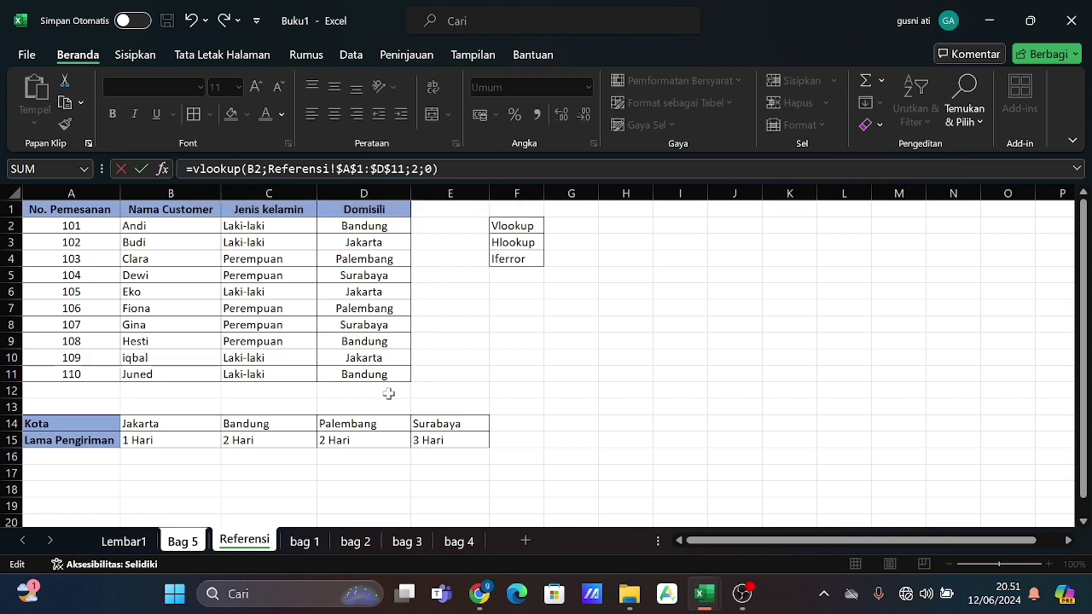
{"action": "key", "text": "Return"}
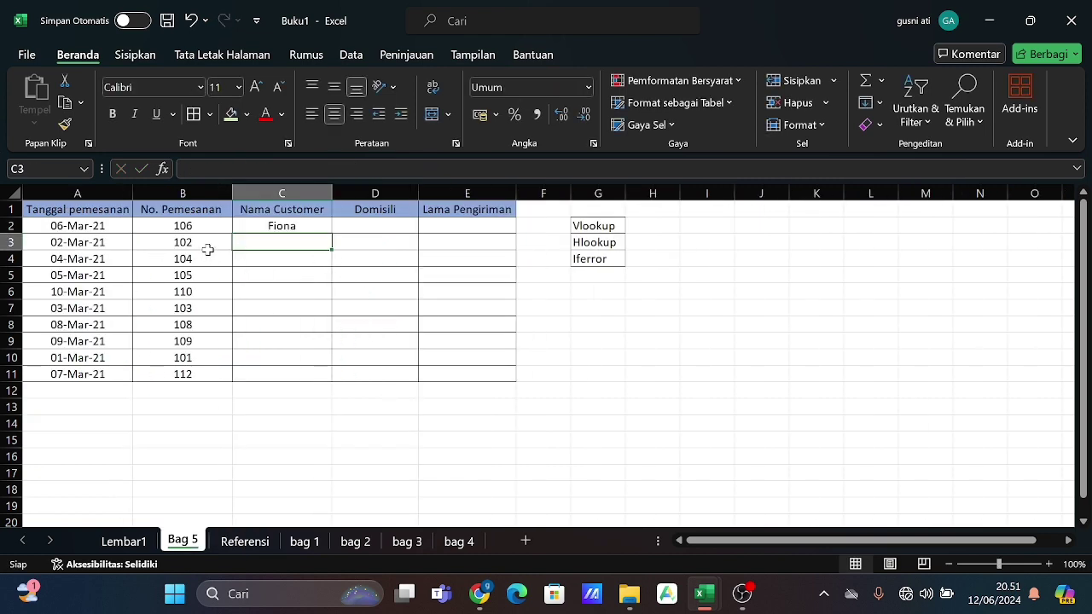
Check the looked-up customer against the Referensi sheet and fill the VLOOKUP formula from C2 down to C11 on Bag 5.
{"action": "left_click", "coordinate": [246, 543]}
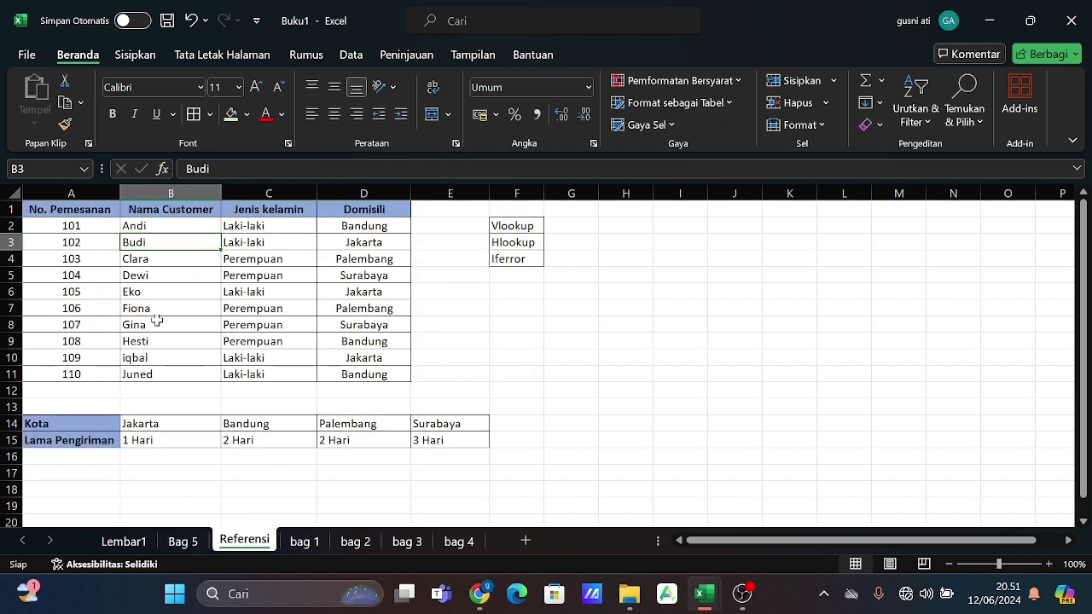
{"action": "left_click", "coordinate": [206, 541]}
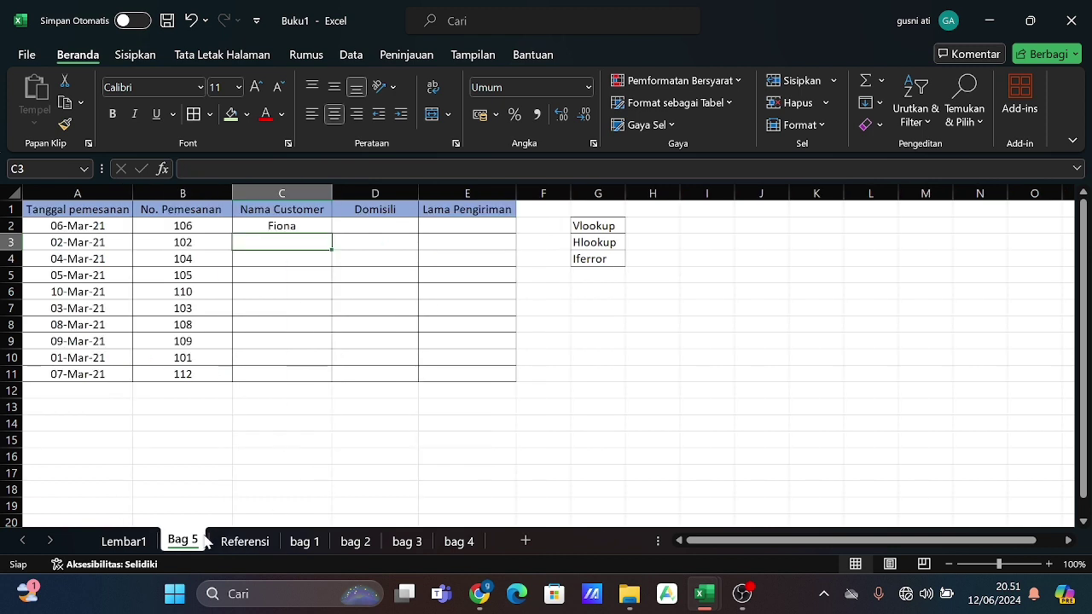
{"action": "left_click", "coordinate": [325, 225]}
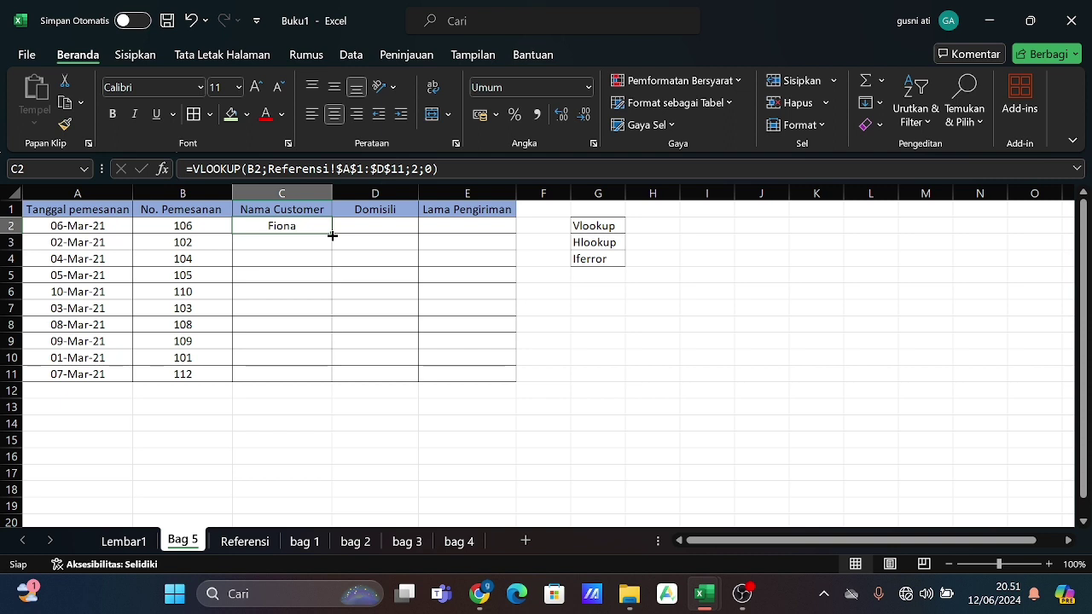
{"action": "double_click", "coordinate": [331, 236]}
{"action": "left_click", "coordinate": [433, 385]}
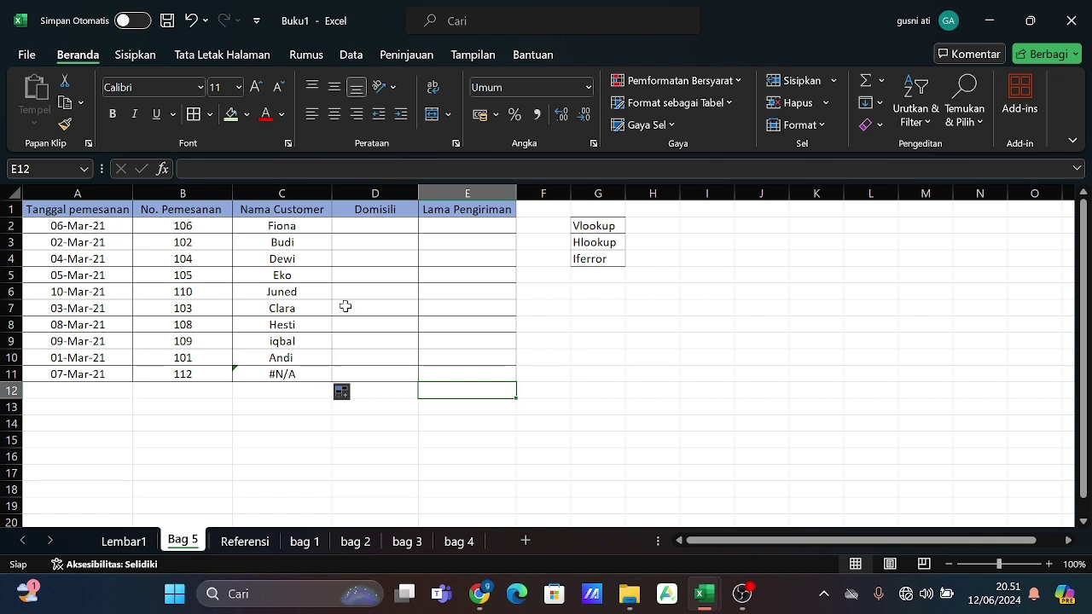
Look up the first order's domicile in D2 with =VLOOKUP(B2;Referensi!$A$1:$D$11;4;0) under Domisili.
{"action": "left_click", "coordinate": [375, 227]}
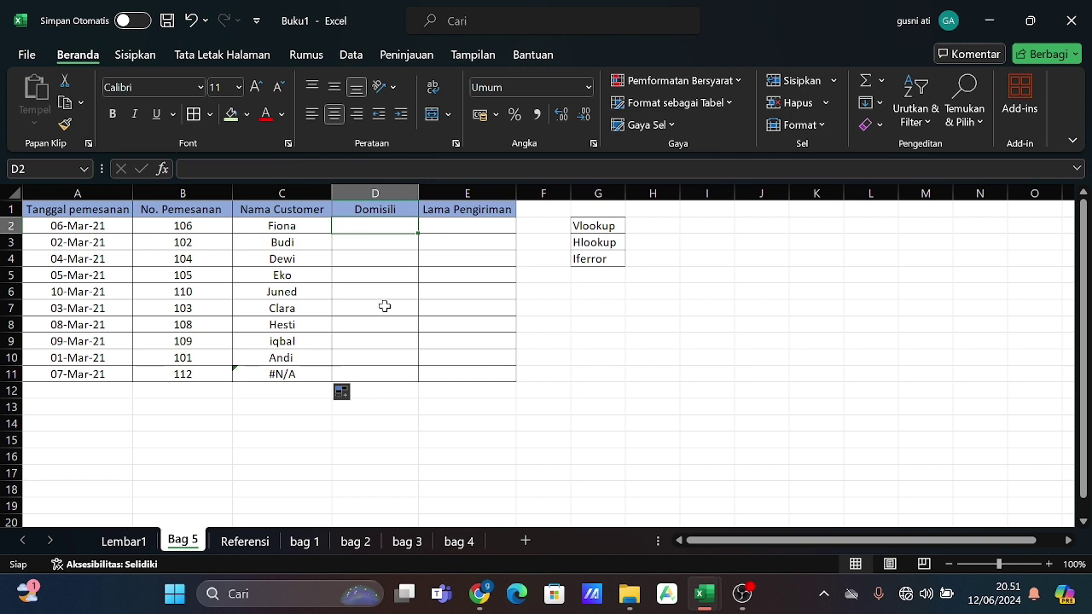
{"action": "type", "text": "="}
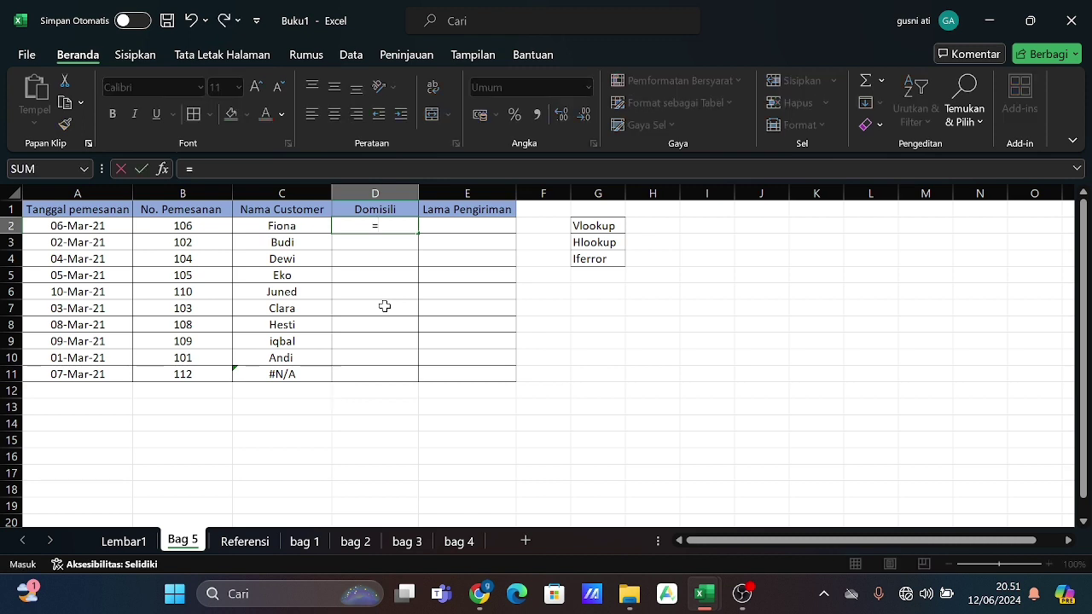
{"action": "type", "text": "vloo"}
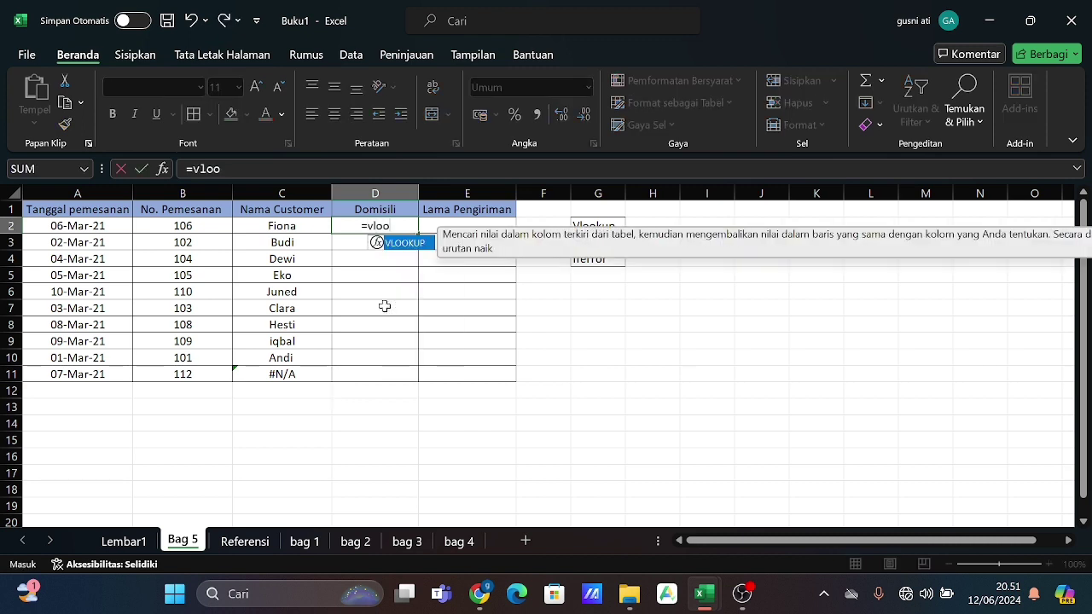
{"action": "type", "text": "kup"}
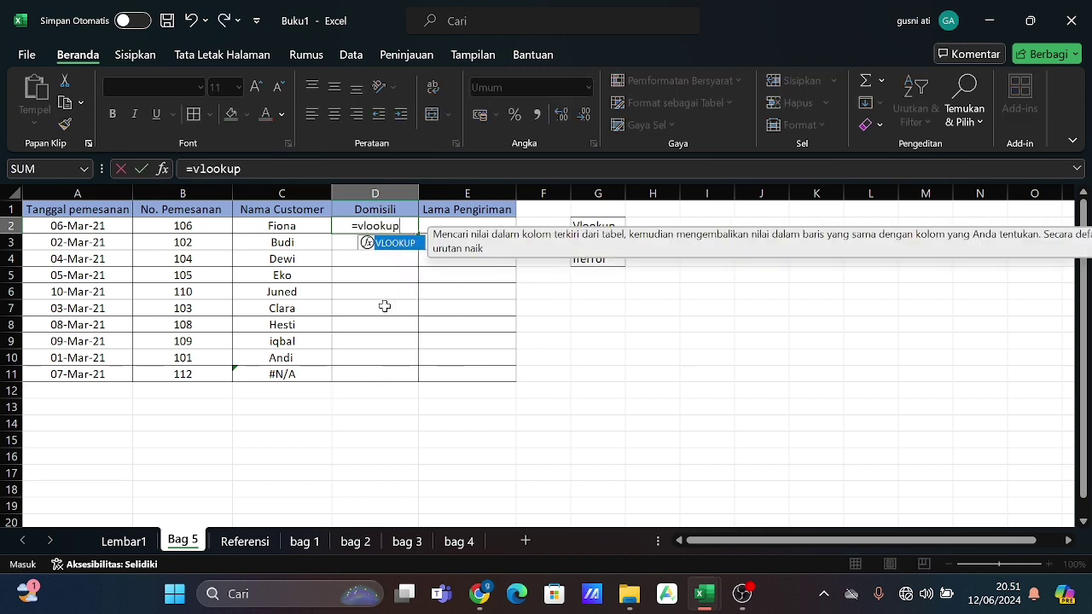
{"action": "type", "text": "("}
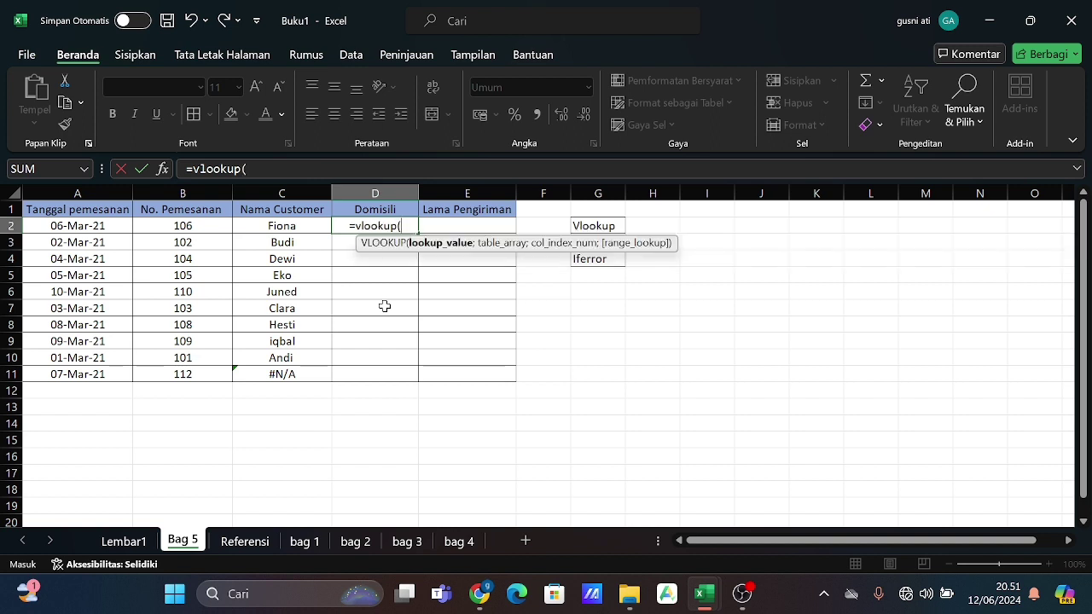
{"action": "left_click", "coordinate": [199, 223]}
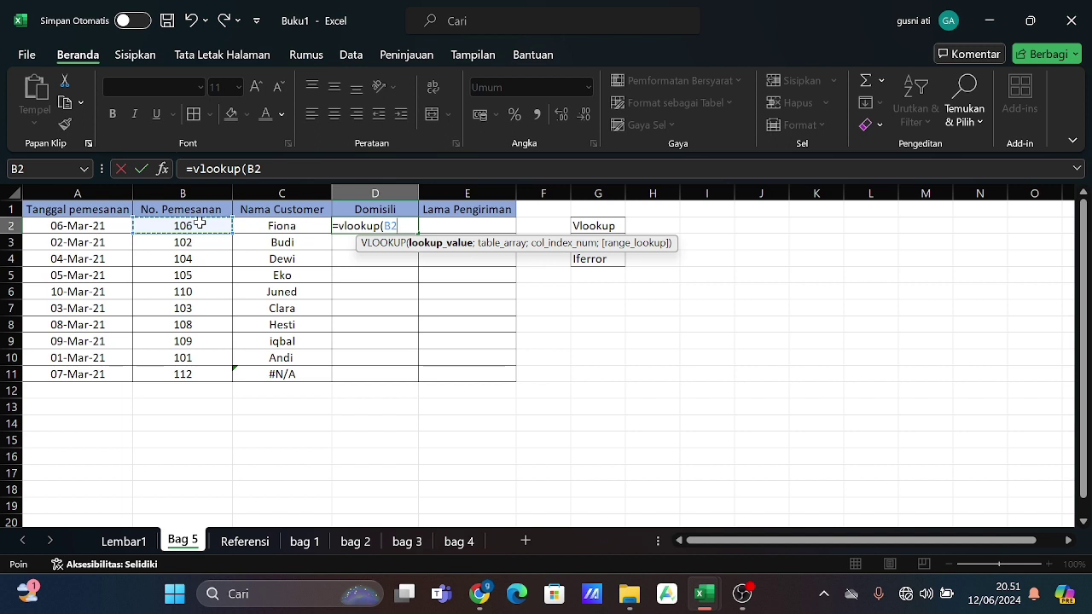
{"action": "type", "text": ";"}
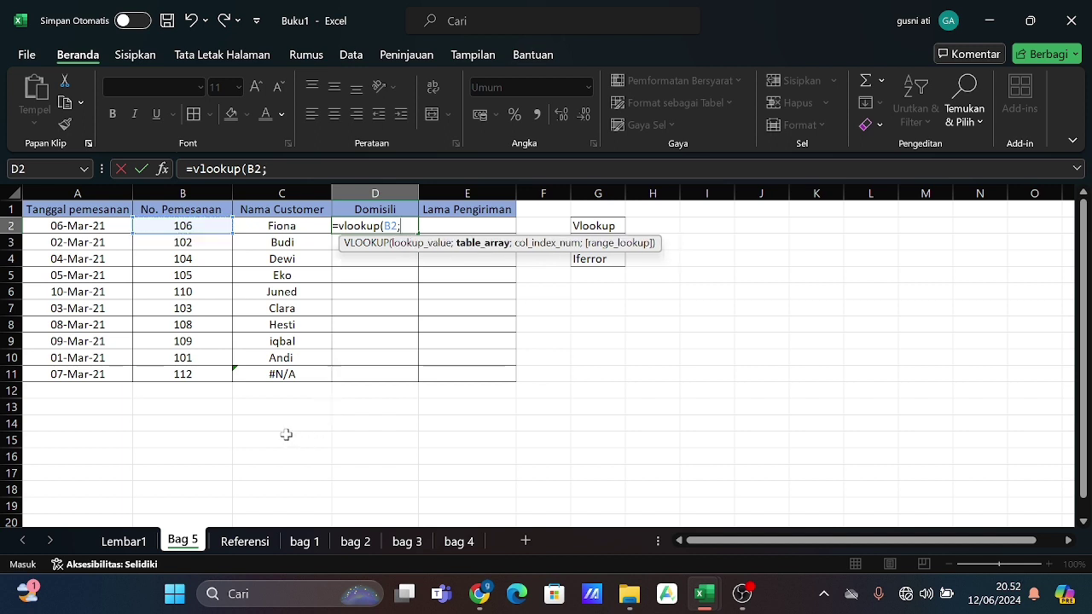
{"action": "left_click", "coordinate": [262, 547]}
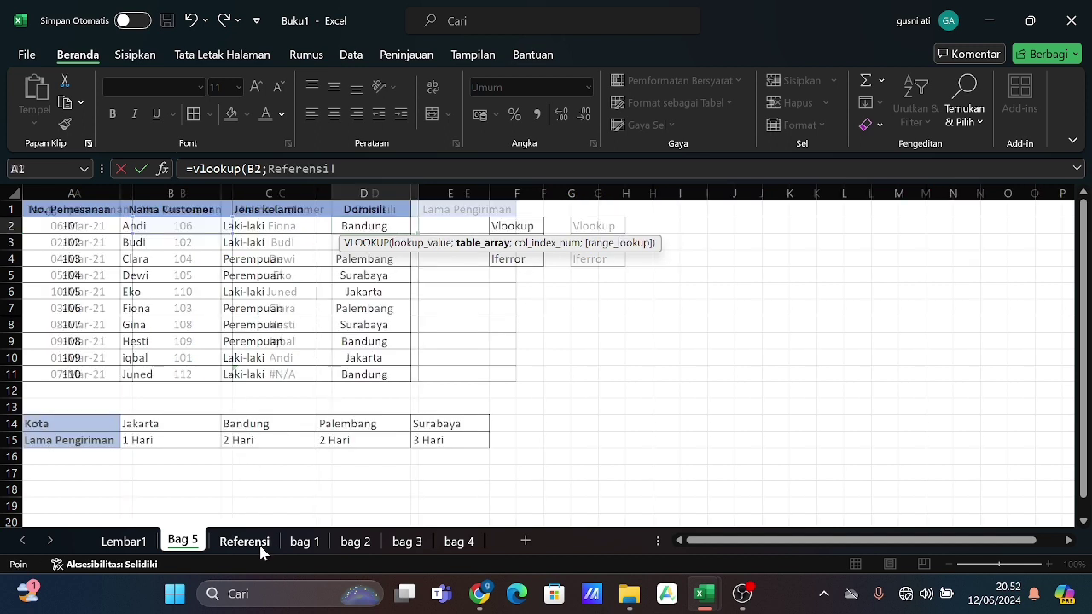
{"action": "left_click_drag", "start_coordinate": [86, 213], "coordinate": [361, 373]}
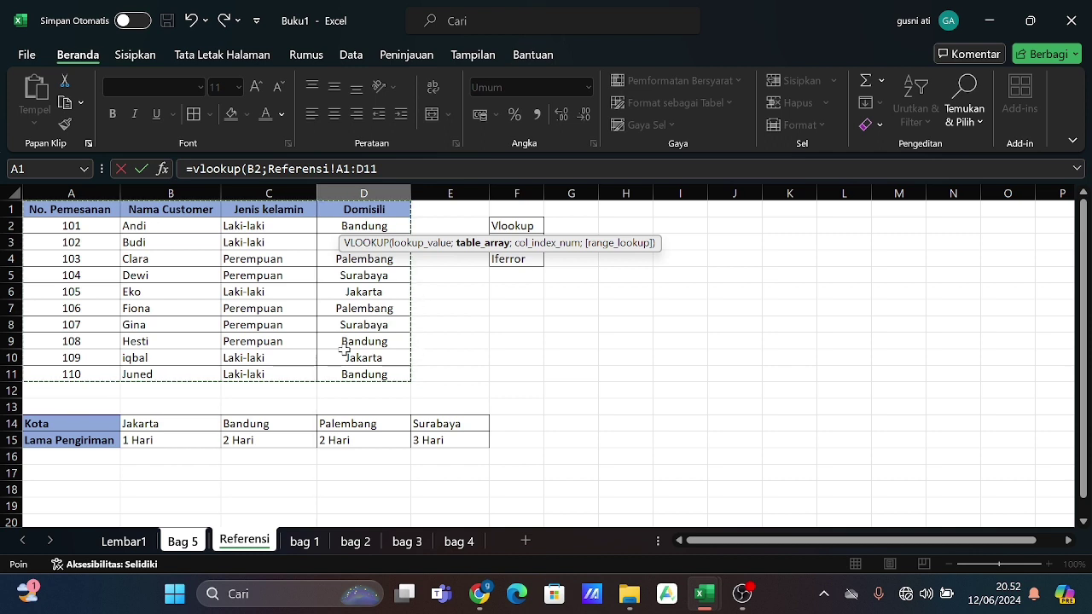
{"action": "key", "text": "F4"}
{"action": "type", "text": ";4"}
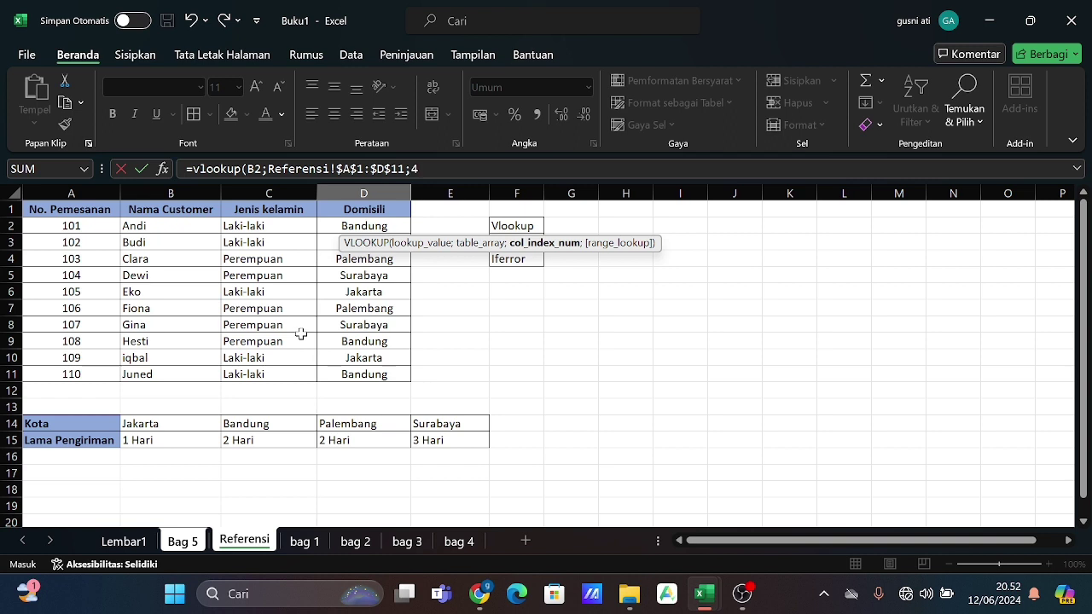
{"action": "type", "text": ";"}
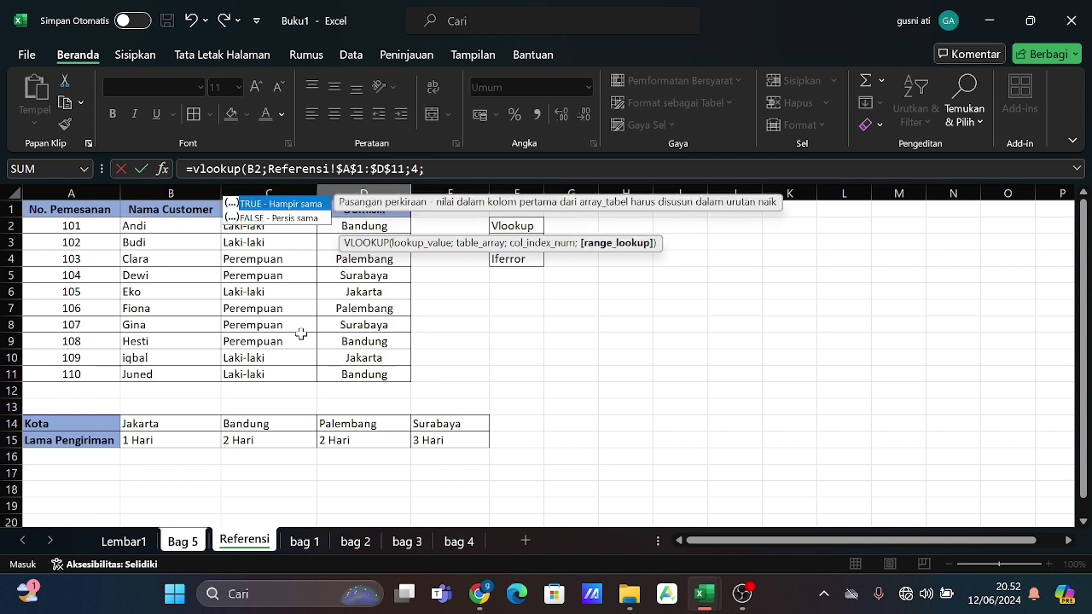
{"action": "type", "text": "0)"}
{"action": "key", "text": "Return"}
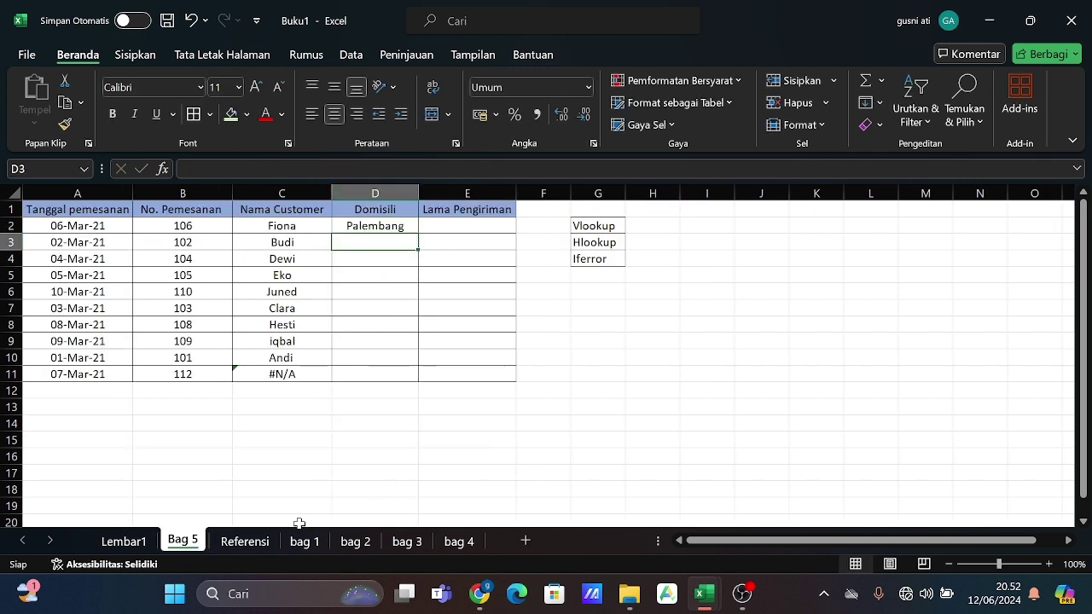
Check the looked-up domicile against the Referensi sheet and fill the VLOOKUP formula from D2 down to D11 on Bag 5.
{"action": "left_click", "coordinate": [256, 540]}
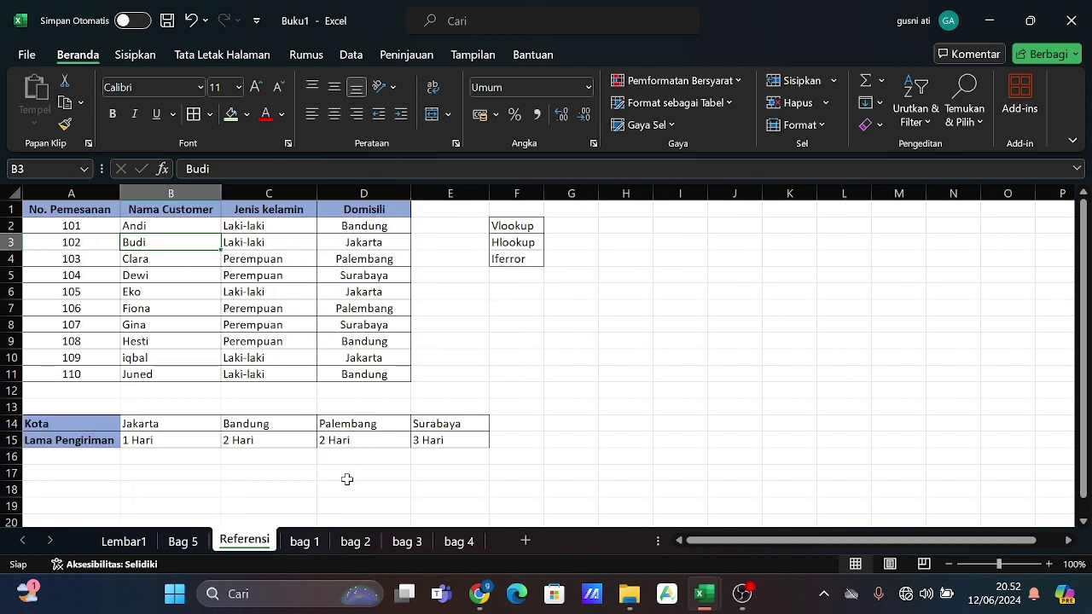
{"action": "left_click", "coordinate": [182, 542]}
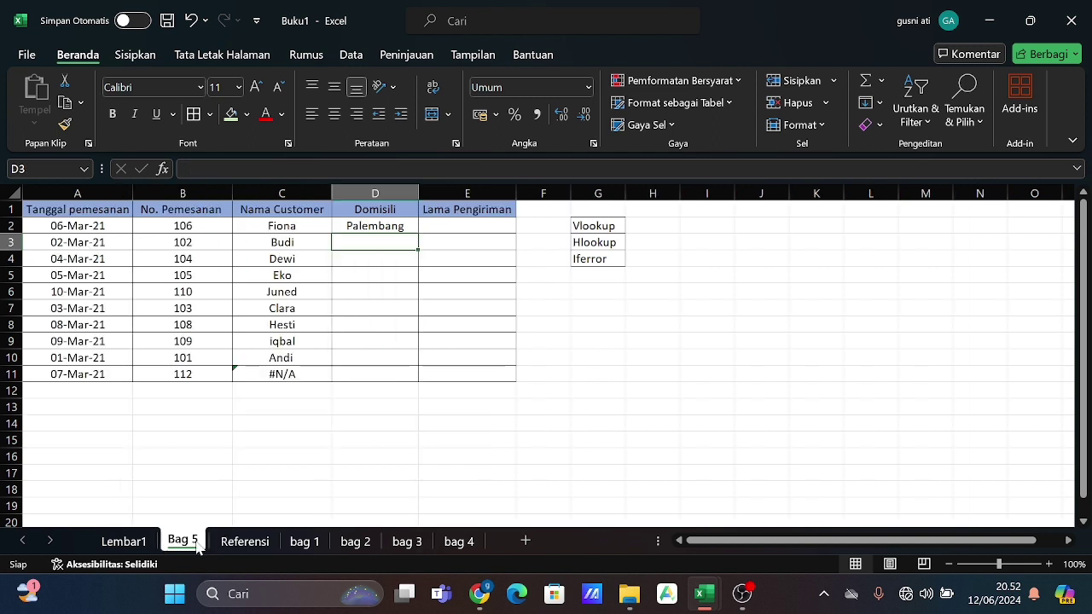
{"action": "left_click", "coordinate": [376, 228]}
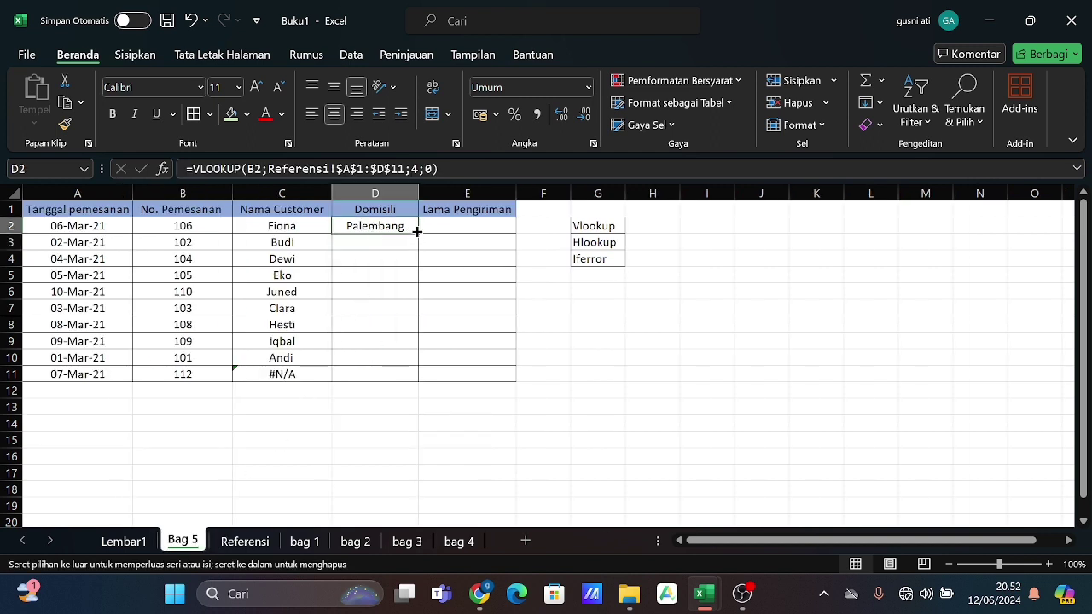
{"action": "double_click", "coordinate": [417, 231]}
{"action": "left_click", "coordinate": [597, 369]}
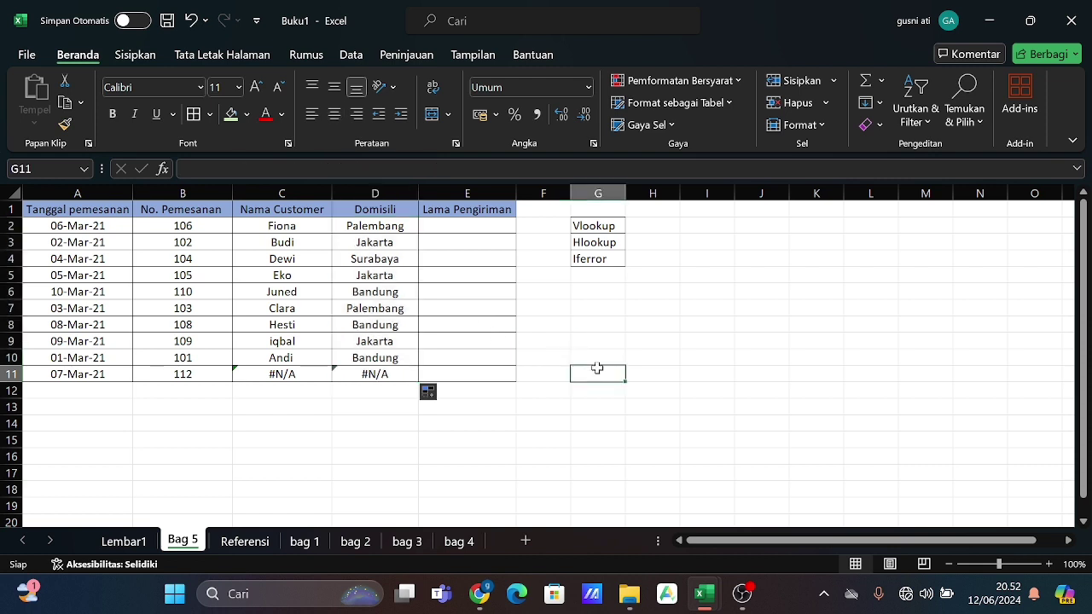
{"action": "left_click", "coordinate": [478, 222]}
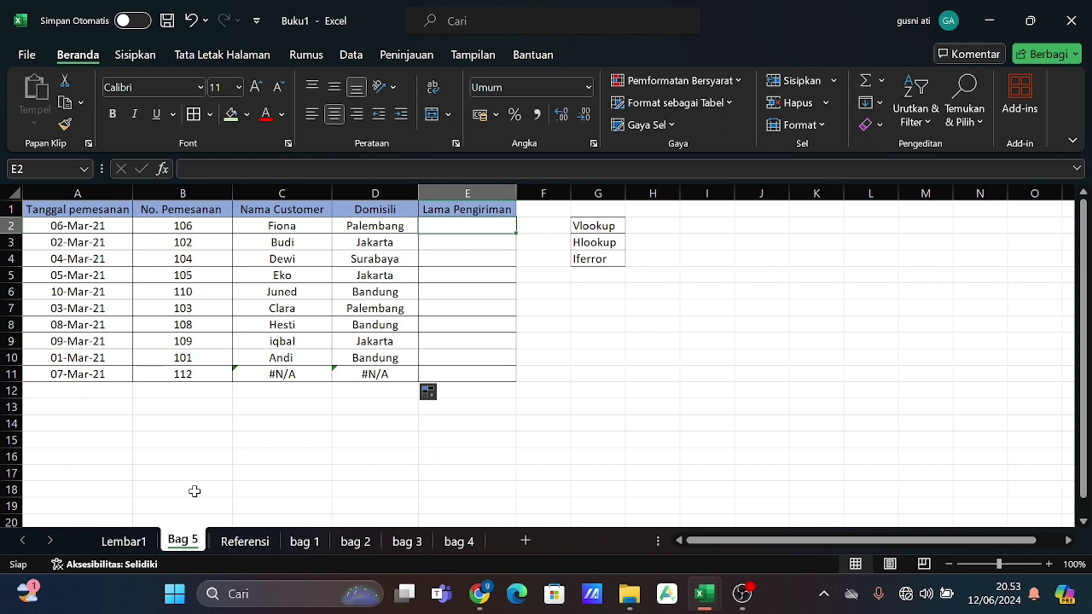
{"action": "type", "text": "="}
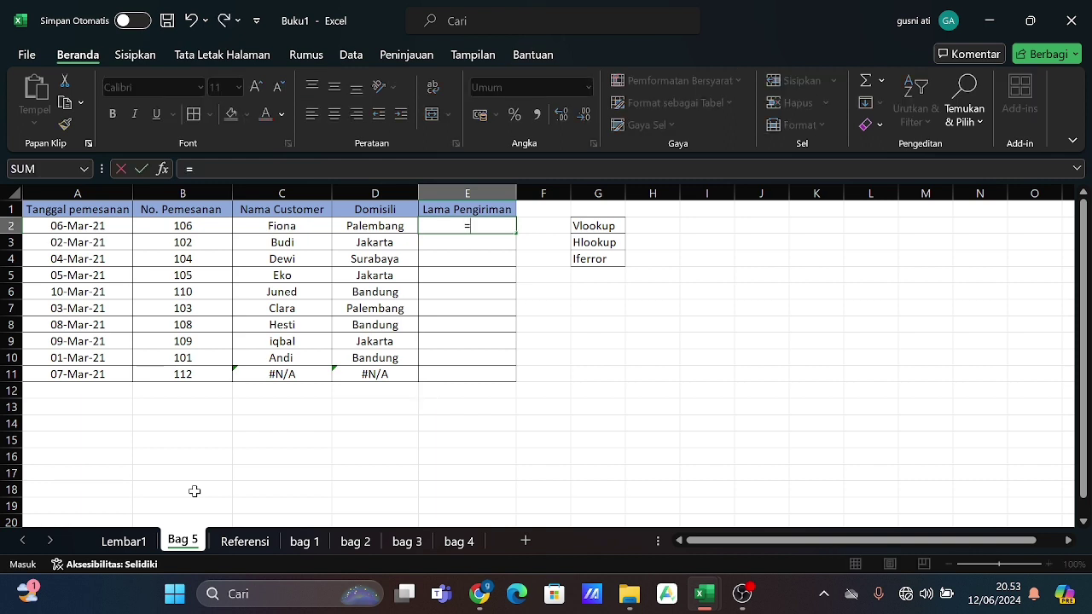
{"action": "type", "text": "hlook"}
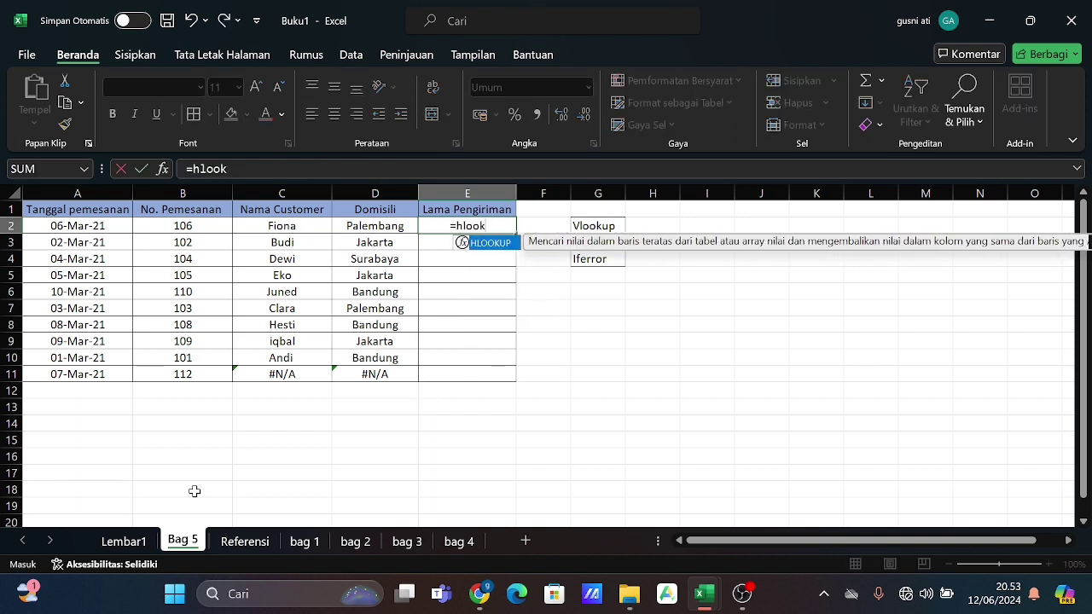
{"action": "type", "text": "up"}
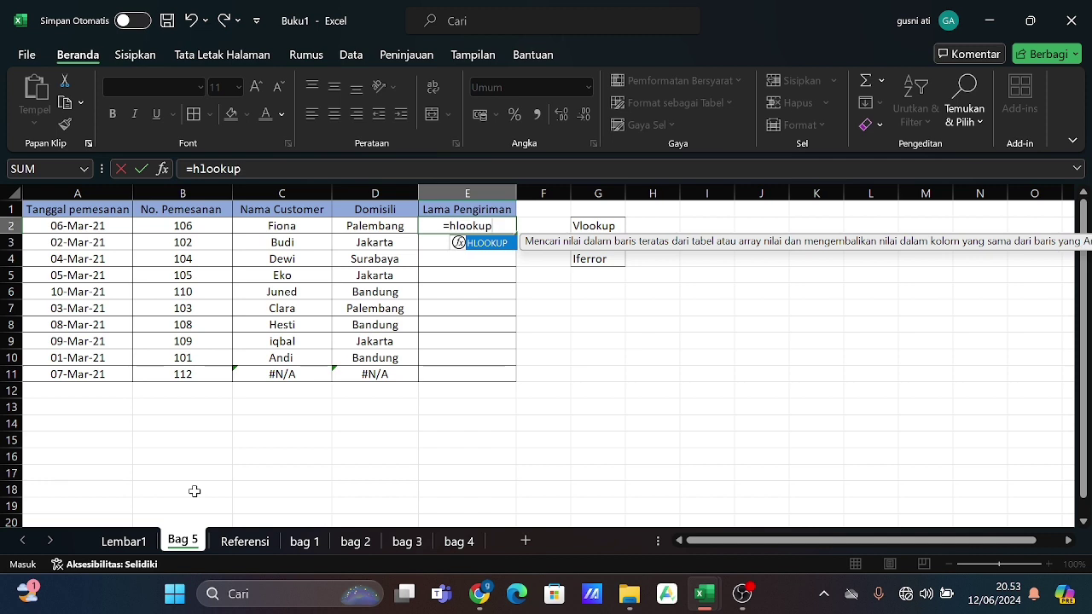
{"action": "type", "text": "("}
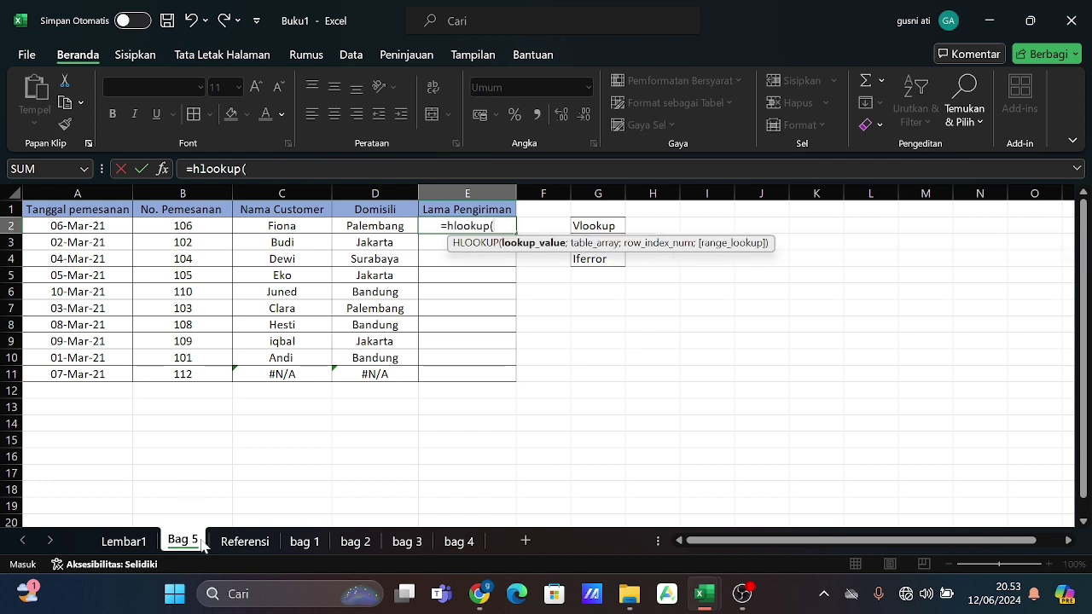
{"action": "left_click", "coordinate": [245, 542]}
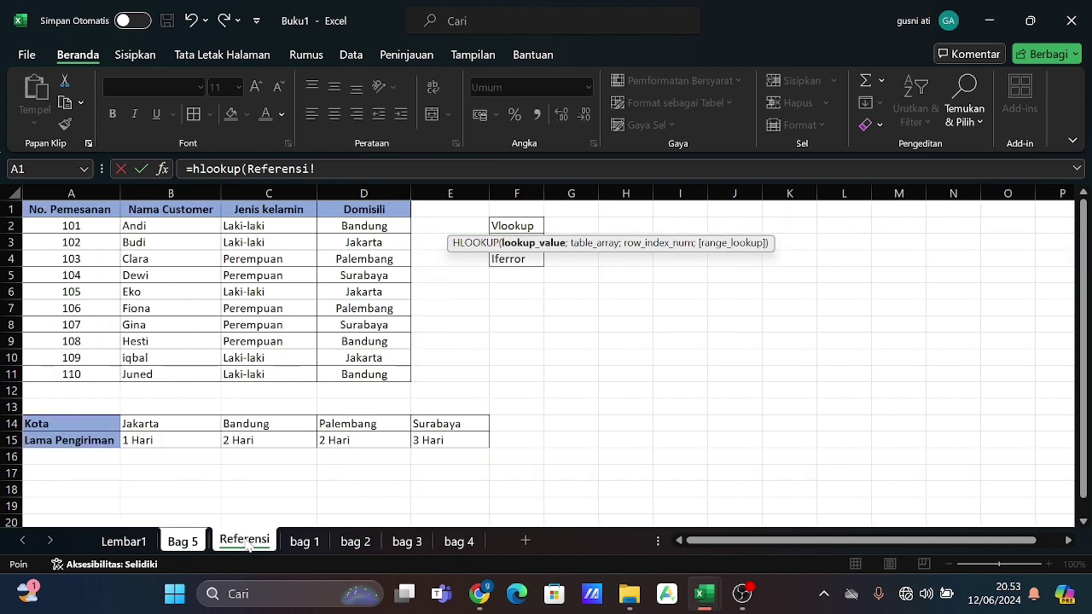
{"action": "left_click_drag", "start_coordinate": [80, 209], "coordinate": [119, 237]}
{"action": "left_click_drag", "start_coordinate": [85, 424], "coordinate": [413, 430]}
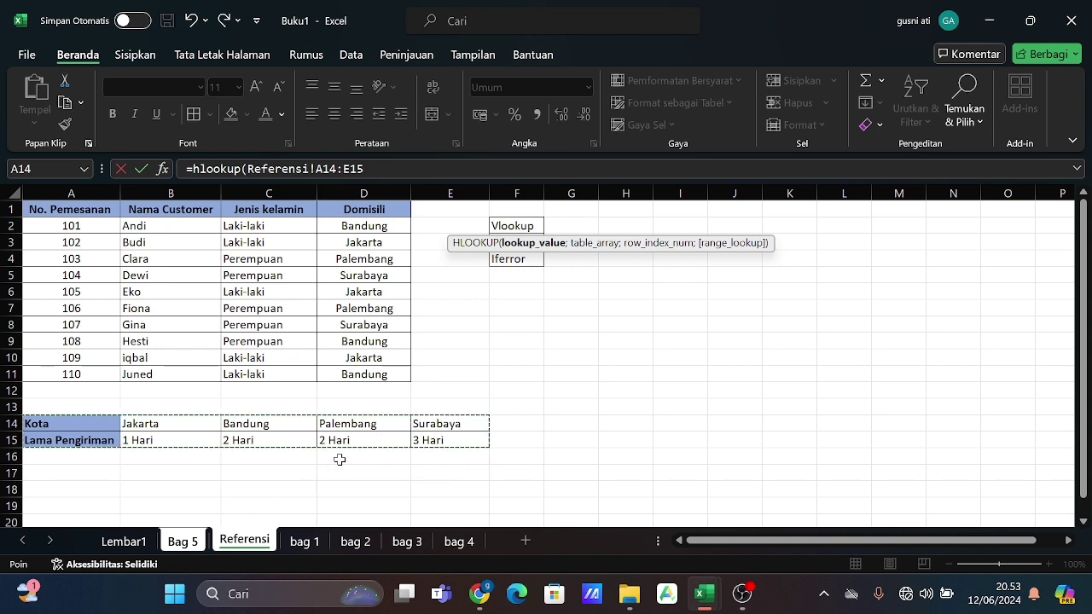
{"action": "left_click", "coordinate": [181, 539]}
{"action": "key", "text": "BackSpace"}
{"action": "key", "text": "BackSpace"}
{"action": "key", "text": "BackSpace"}
{"action": "key", "text": "BackSpace"}
{"action": "key", "text": "BackSpace"}
{"action": "key", "text": "BackSpace"}
{"action": "key", "text": "BackSpace"}
{"action": "key", "text": "BackSpace"}
{"action": "key", "text": "BackSpace"}
{"action": "key", "text": "BackSpace"}
{"action": "key", "text": "BackSpace"}
{"action": "key", "text": "BackSpace"}
{"action": "key", "text": "BackSpace"}
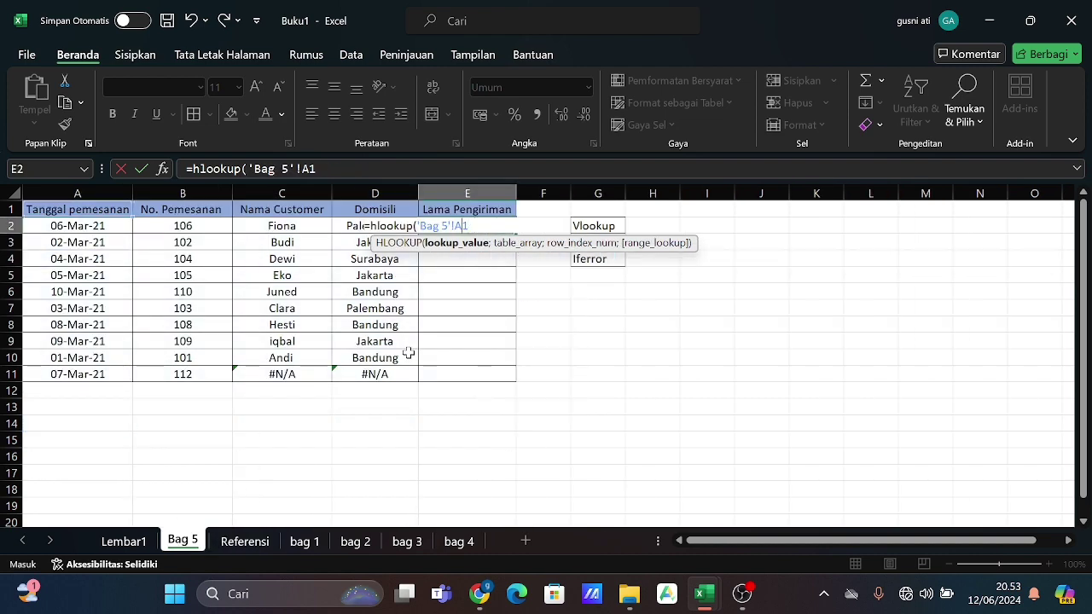
{"action": "key", "text": "BackSpace"}
{"action": "key", "text": "BackSpace"}
{"action": "key", "text": "BackSpace"}
{"action": "key", "text": "BackSpace"}
{"action": "key", "text": "BackSpace"}
{"action": "key", "text": "BackSpace"}
{"action": "key", "text": "BackSpace"}
{"action": "key", "text": "BackSpace"}
{"action": "key", "text": "BackSpace"}
{"action": "key", "text": "BackSpace"}
{"action": "key", "text": "BackSpace"}
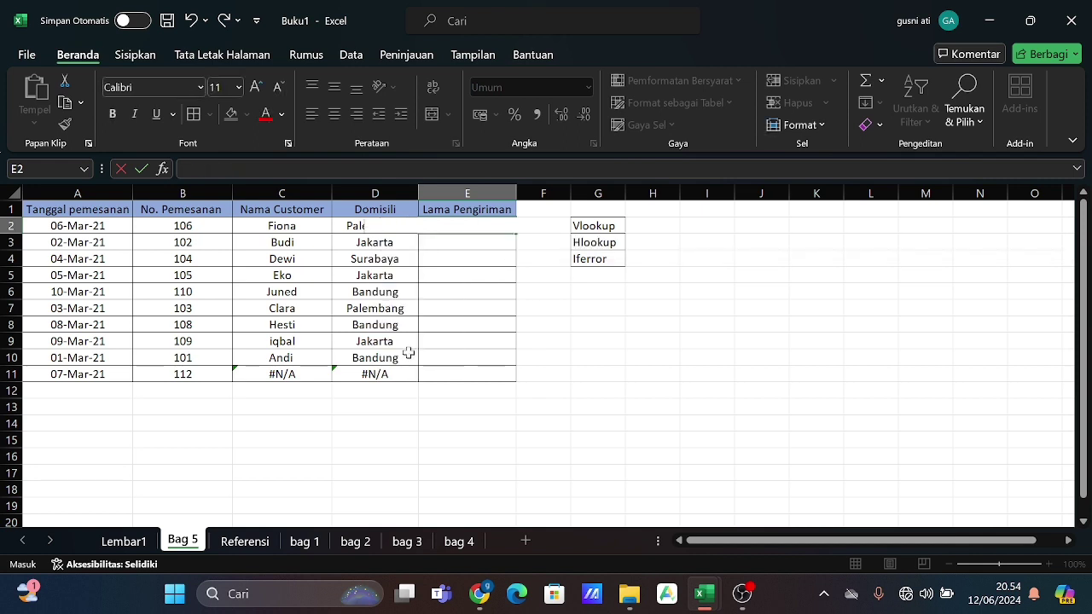
{"action": "left_click", "coordinate": [481, 394]}
Look up the first order's delivery time in E2 with =HLOOKUP(D2;Referensi!$A$14:$E$15;2;0) under Lama Pengiriman.
{"action": "left_click", "coordinate": [453, 227]}
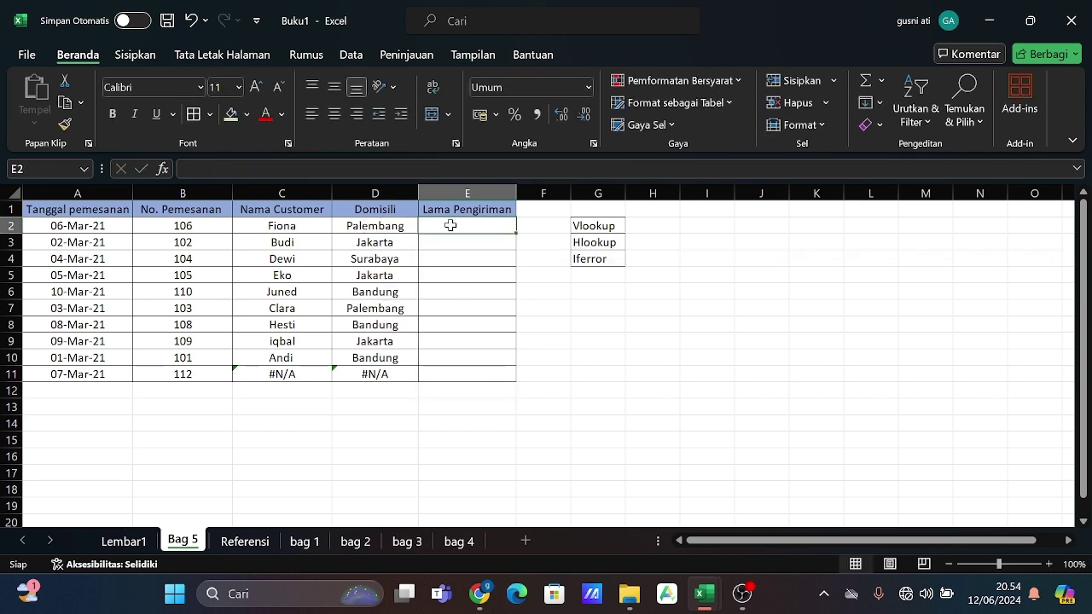
{"action": "type", "text": "="}
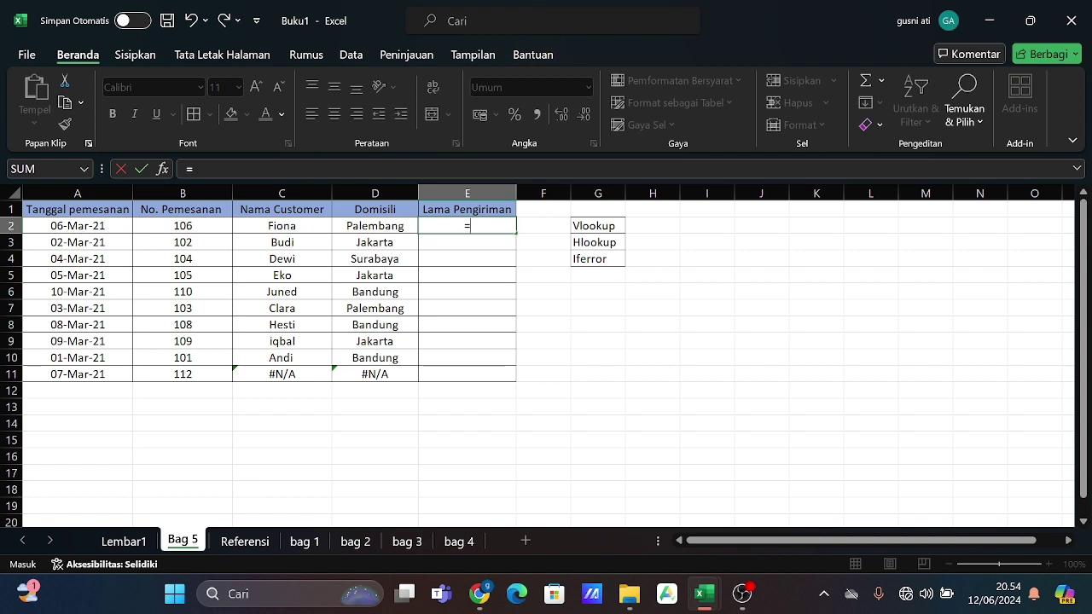
{"action": "type", "text": "hloo"}
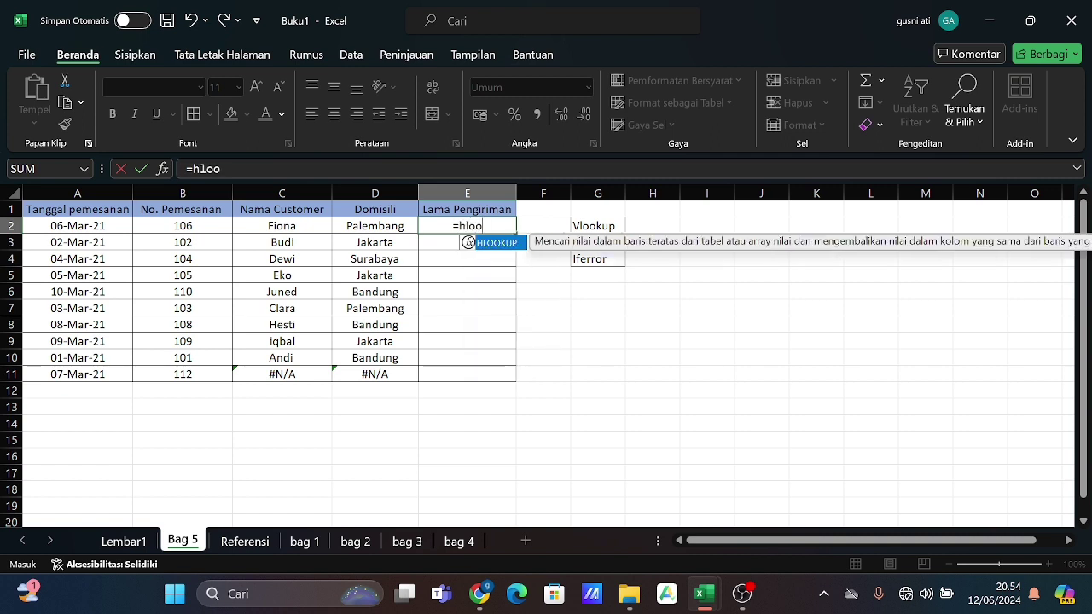
{"action": "type", "text": "kup"}
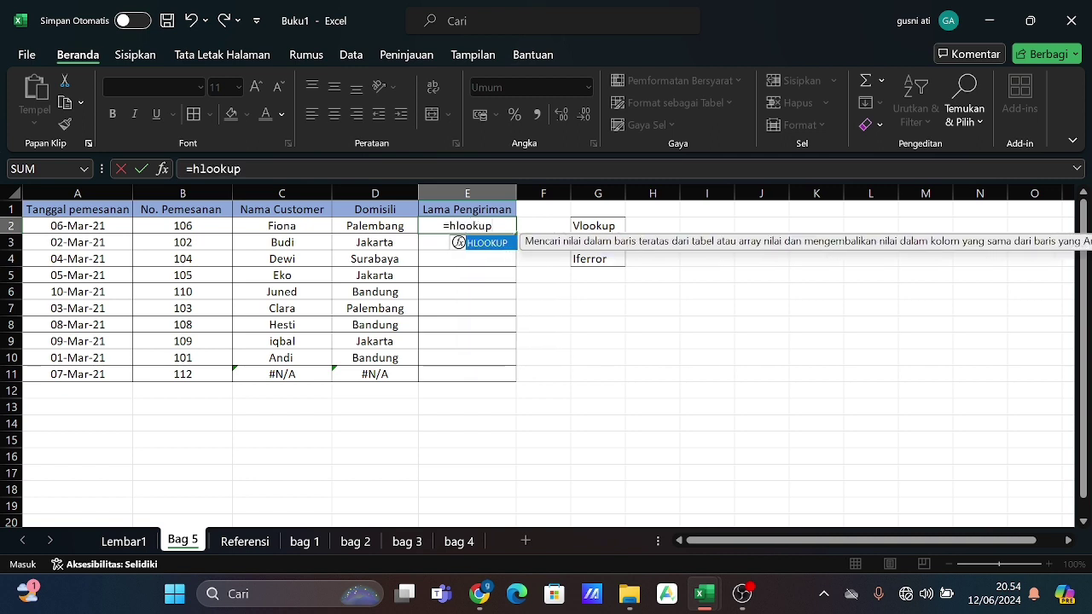
{"action": "type", "text": "("}
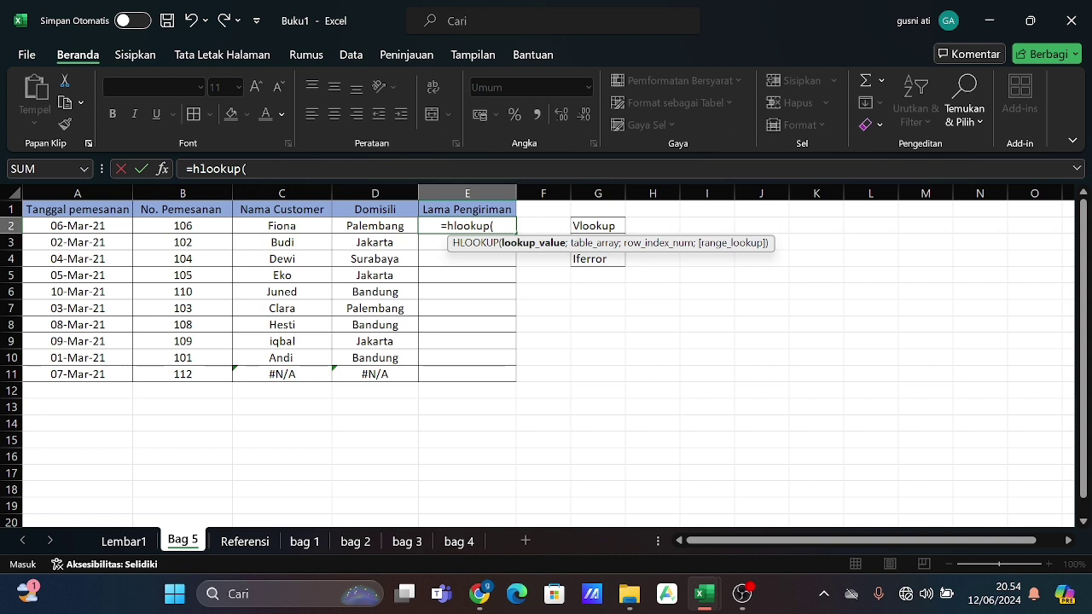
{"action": "left_click", "coordinate": [399, 226]}
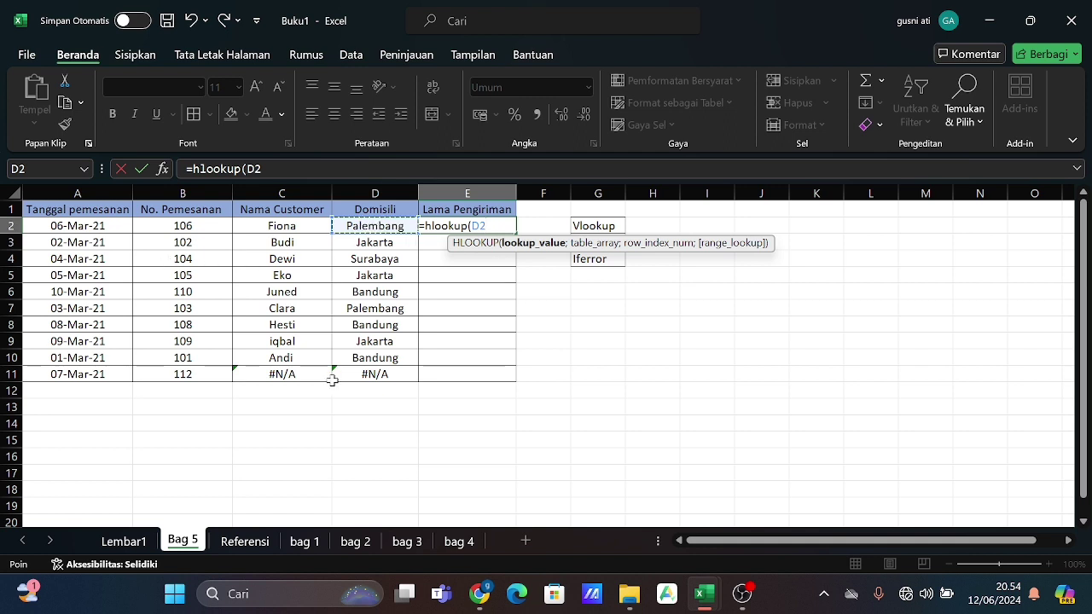
{"action": "type", "text": ";"}
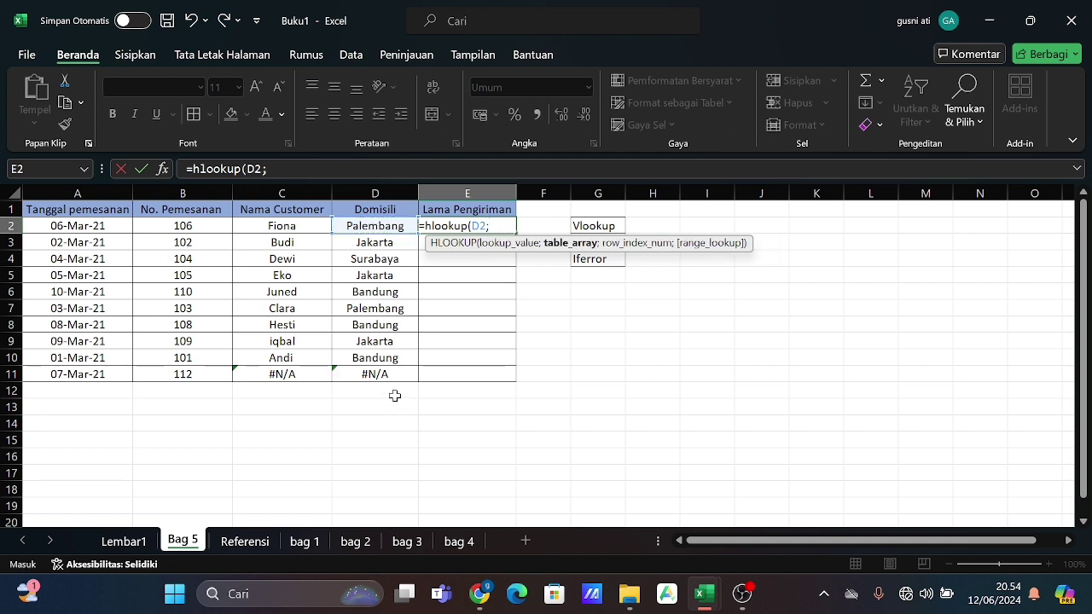
{"action": "left_click", "coordinate": [256, 544]}
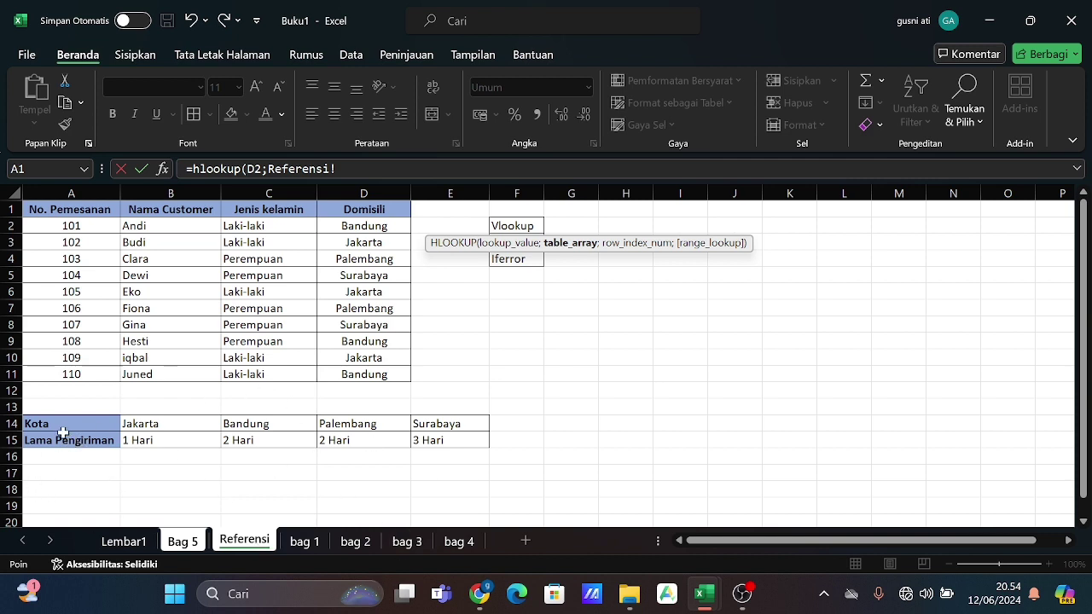
{"action": "left_click_drag", "start_coordinate": [75, 423], "coordinate": [430, 439]}
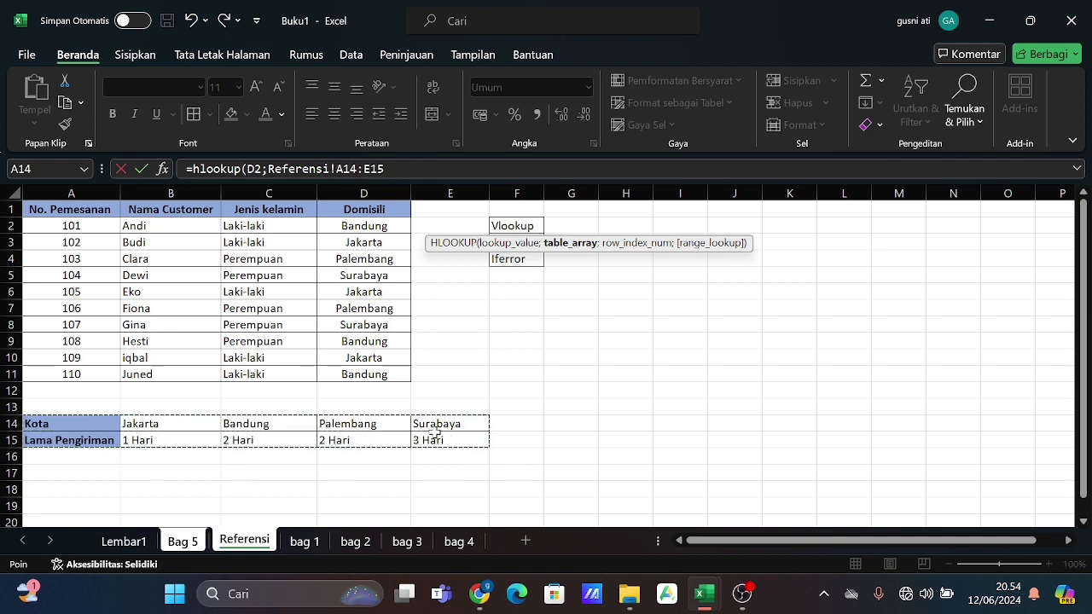
{"action": "key", "text": "F4"}
{"action": "type", "text": ";"}
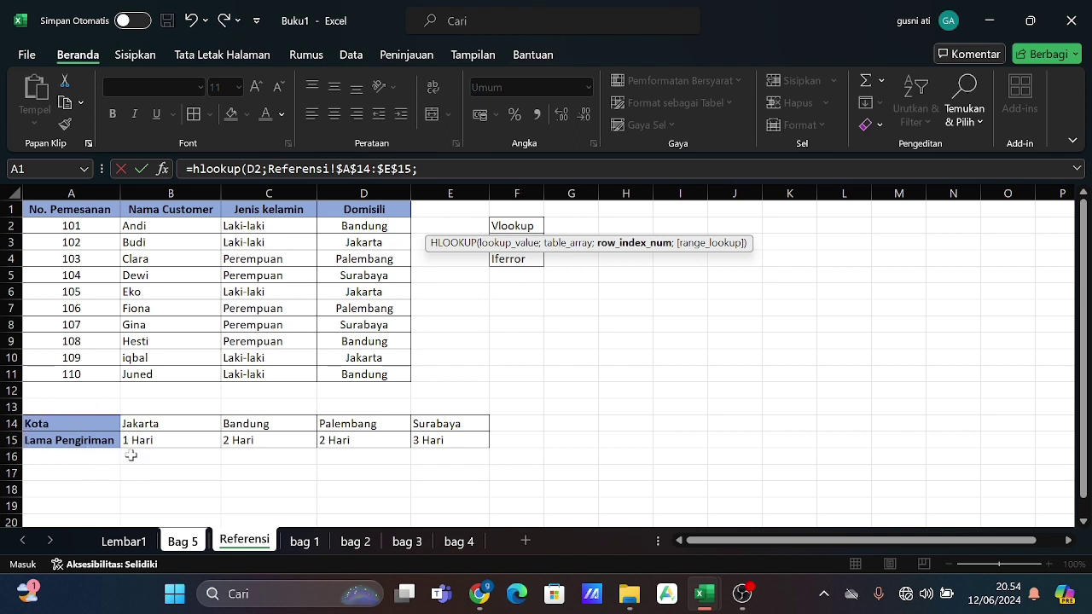
{"action": "type", "text": "2;0"}
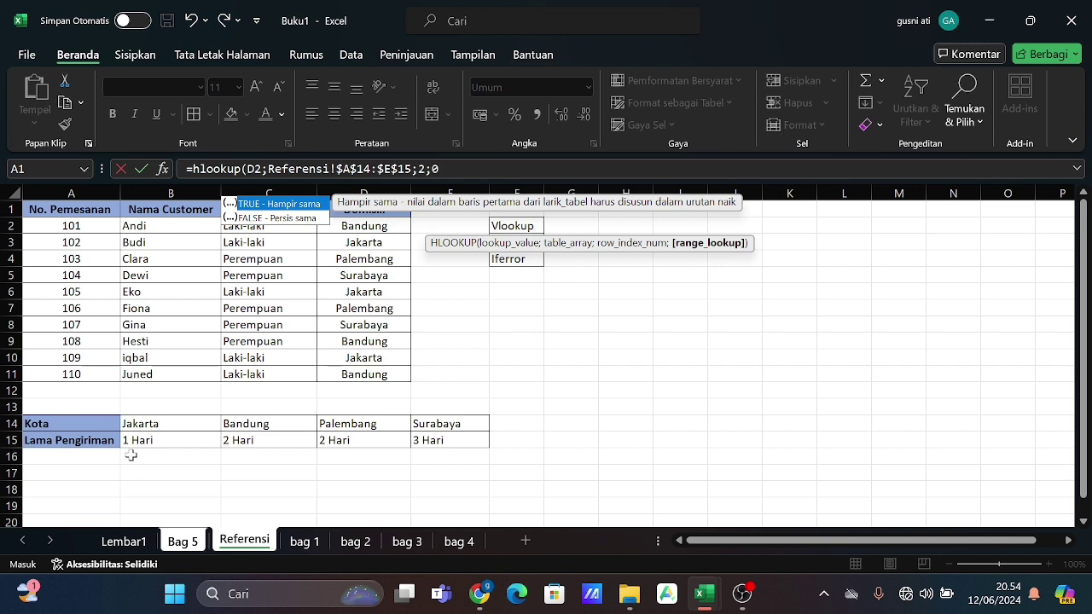
{"action": "type", "text": ")"}
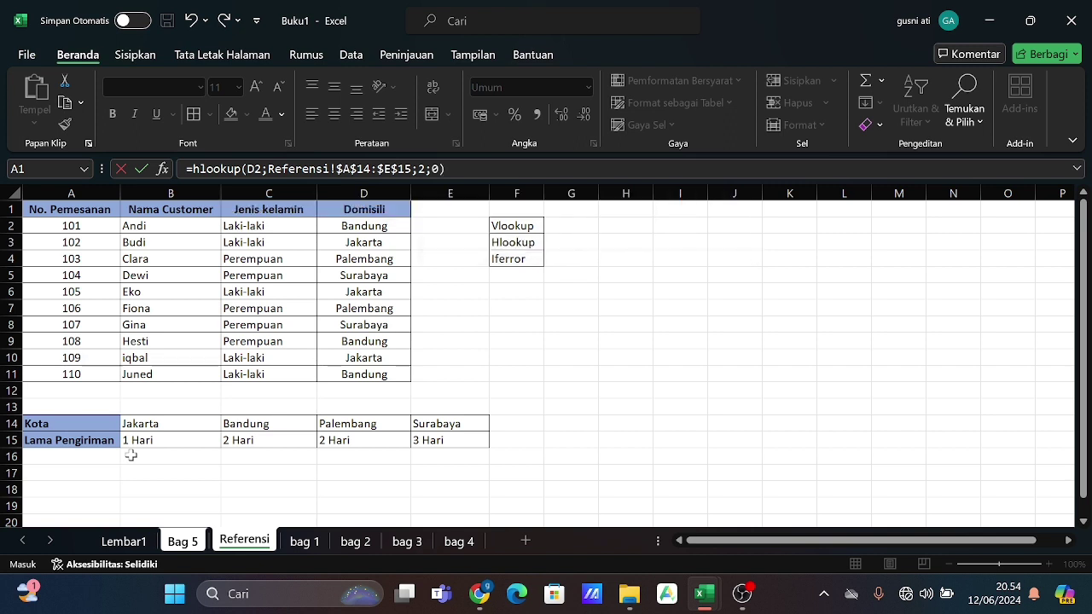
{"action": "key", "text": "Return"}
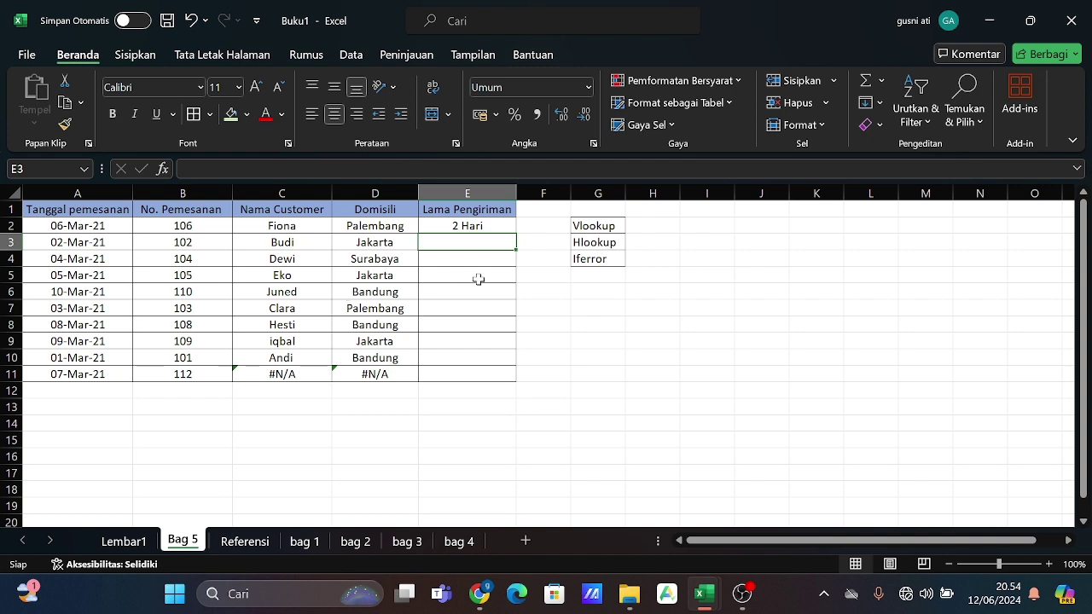
Check the looked-up delivery time against the Referensi sheet and fill the HLOOKUP formula from E2 down to E11 on Bag 5.
{"action": "left_click", "coordinate": [247, 546]}
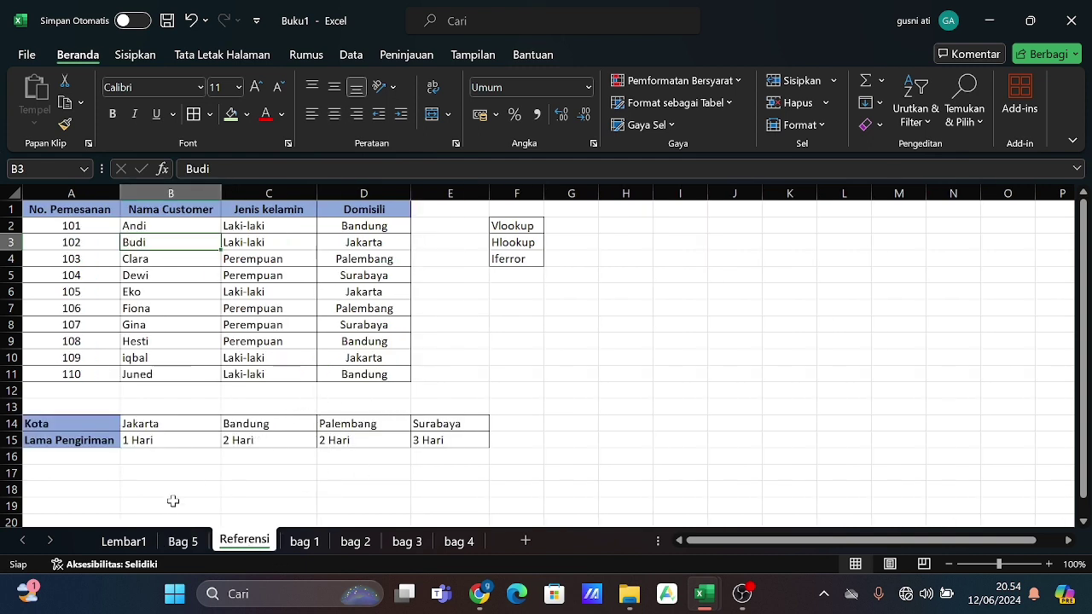
{"action": "left_click", "coordinate": [183, 541]}
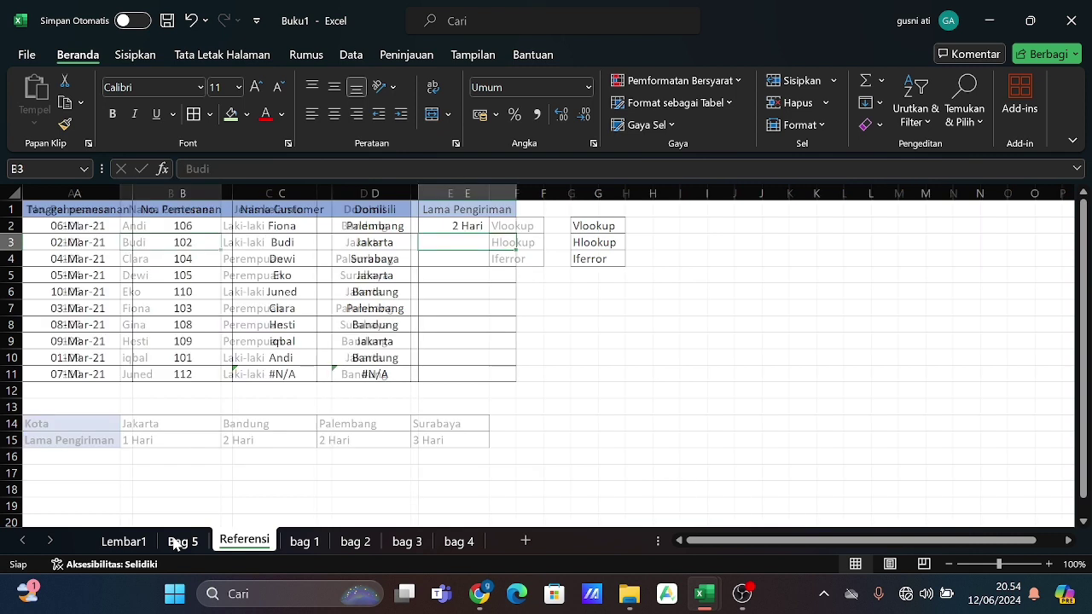
{"action": "left_click", "coordinate": [497, 226]}
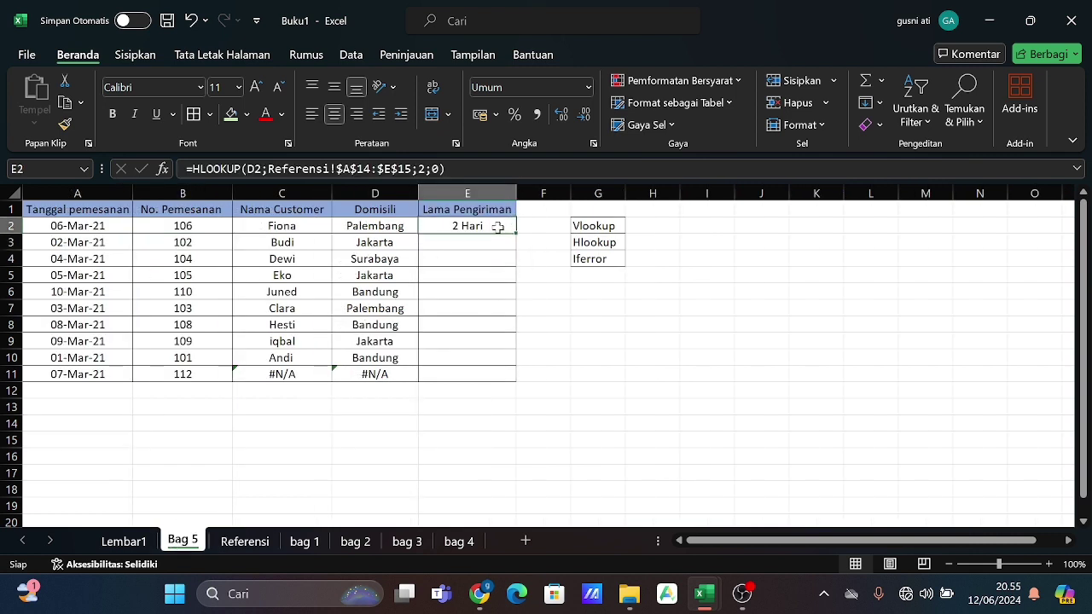
{"action": "double_click", "coordinate": [516, 234]}
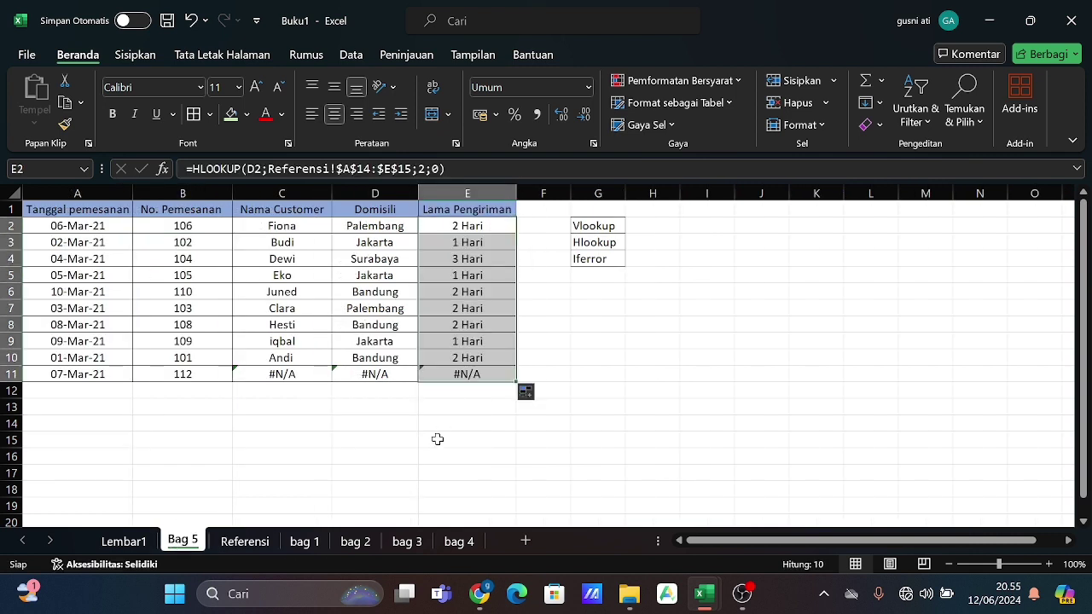
{"action": "left_click", "coordinate": [430, 453]}
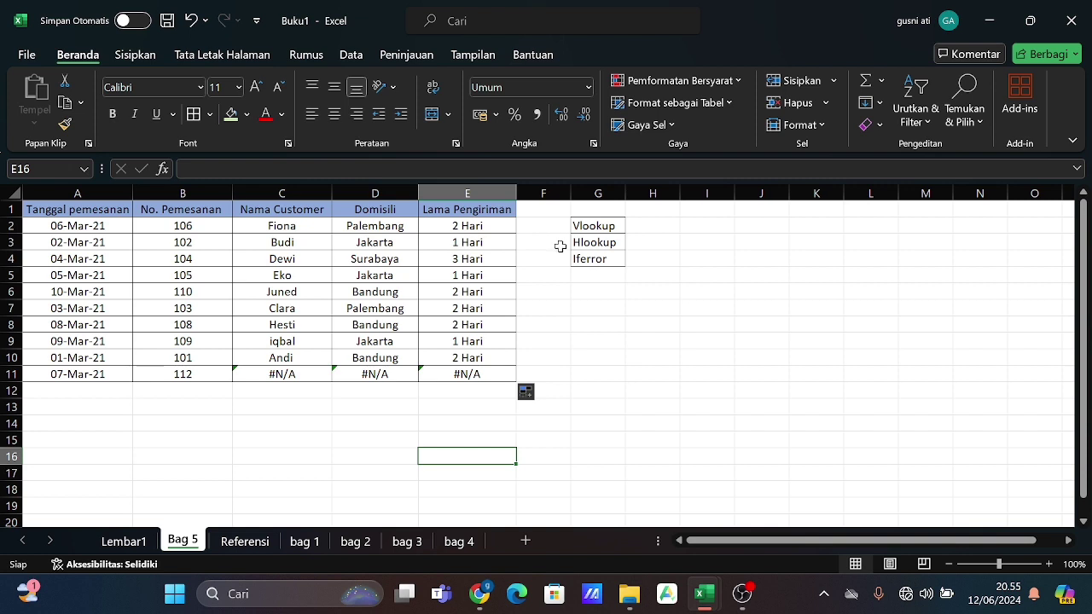
{"action": "left_click", "coordinate": [642, 326]}
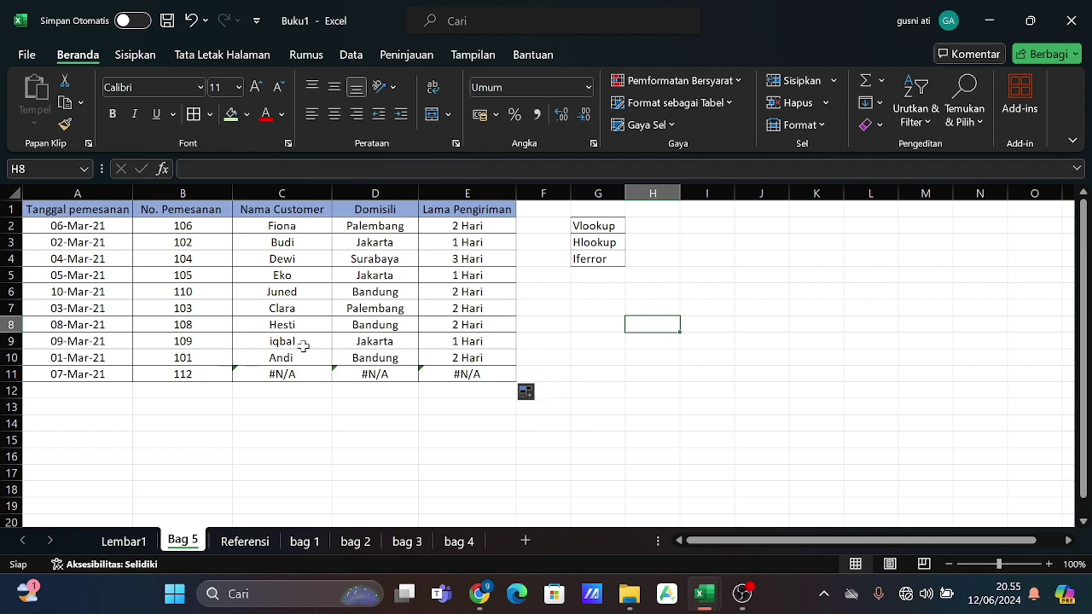
Wrap the customer lookup in C11 with IFERROR so it reads =IFERROR(VLOOKUP(B11;Referensi!$A$1:$D$11;2;0);"Tidak tersedia").
{"action": "left_click", "coordinate": [272, 378]}
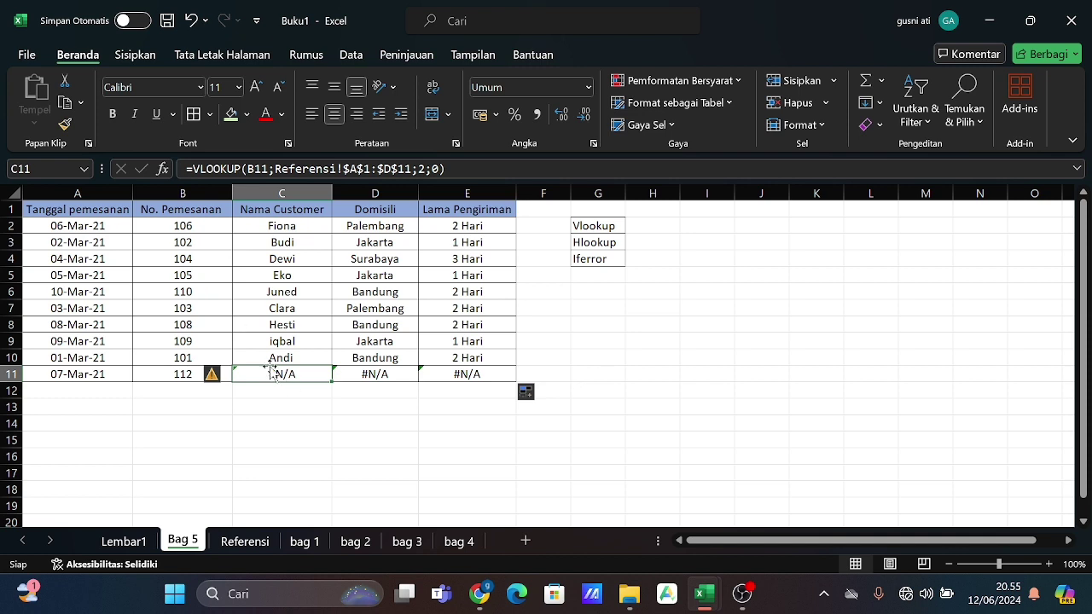
{"action": "double_click", "coordinate": [272, 375]}
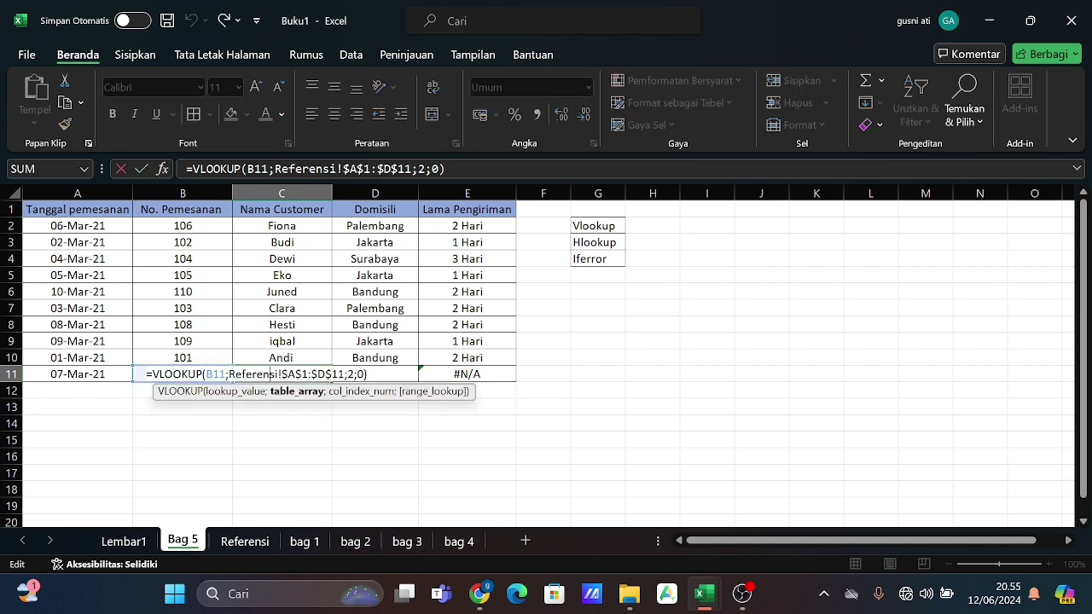
{"action": "key", "text": "Home"}
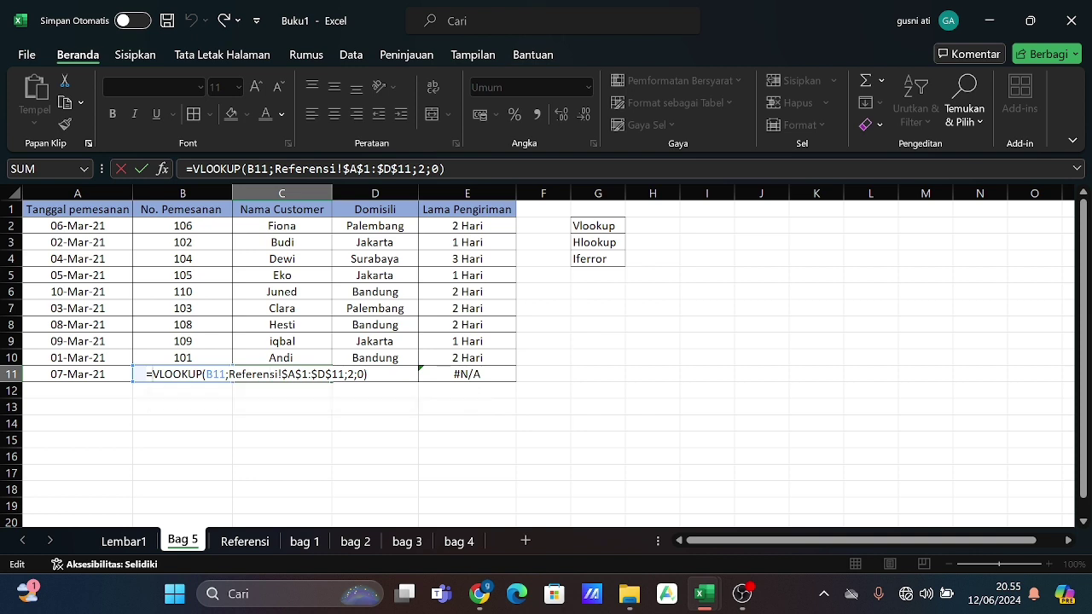
{"action": "type", "text": "if"}
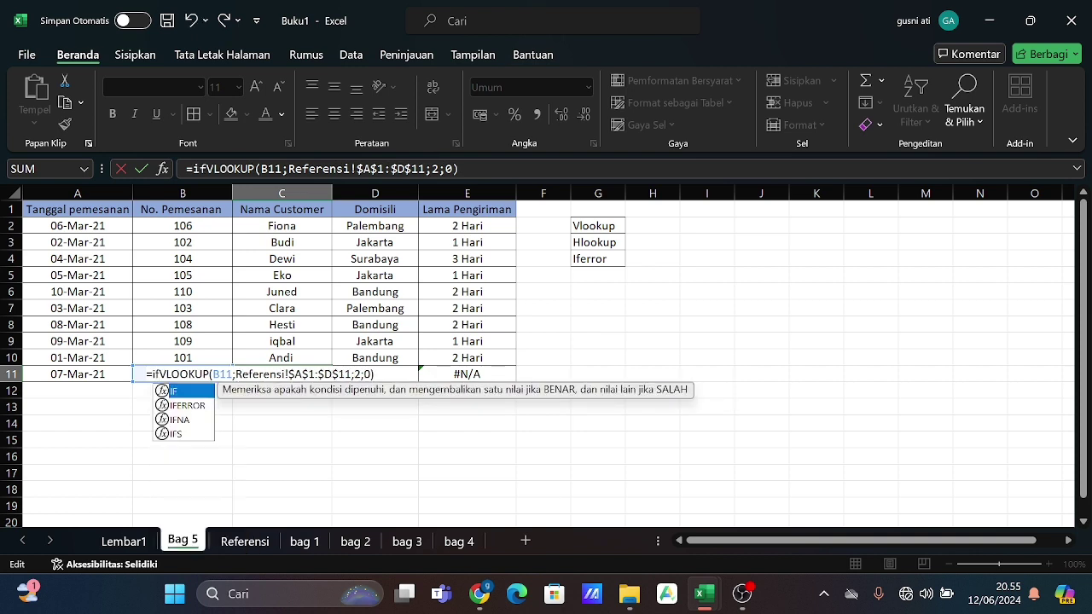
{"action": "type", "text": "error"}
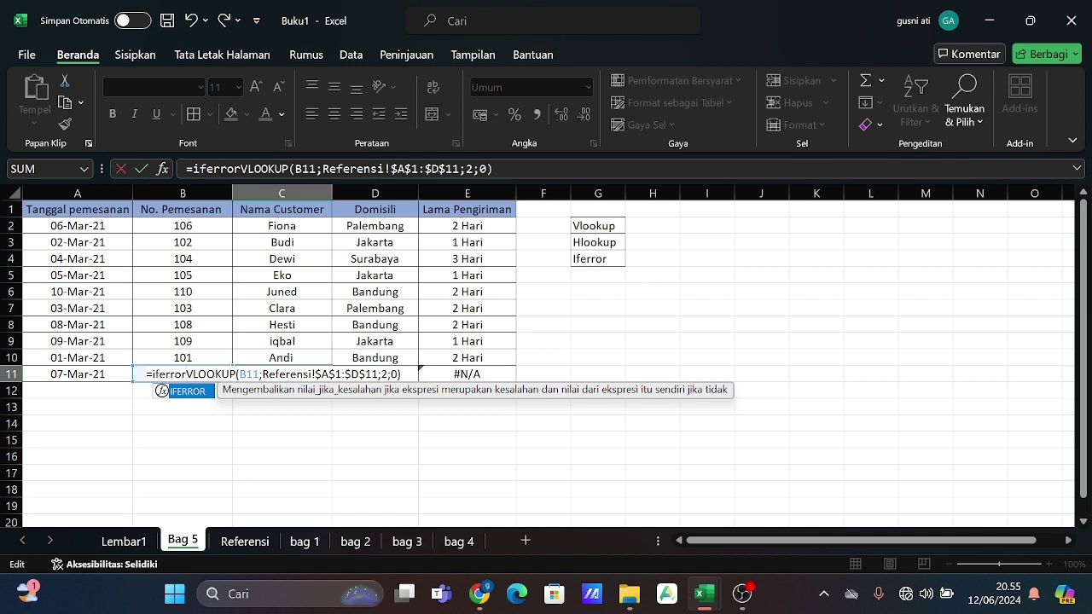
{"action": "type", "text": "("}
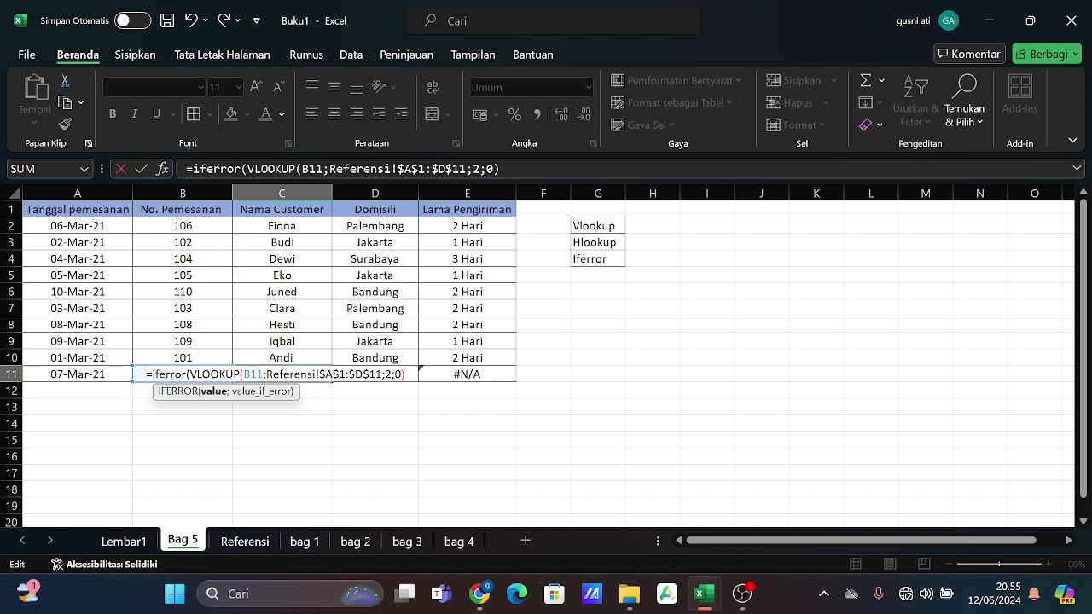
{"action": "type", "text": ";"}
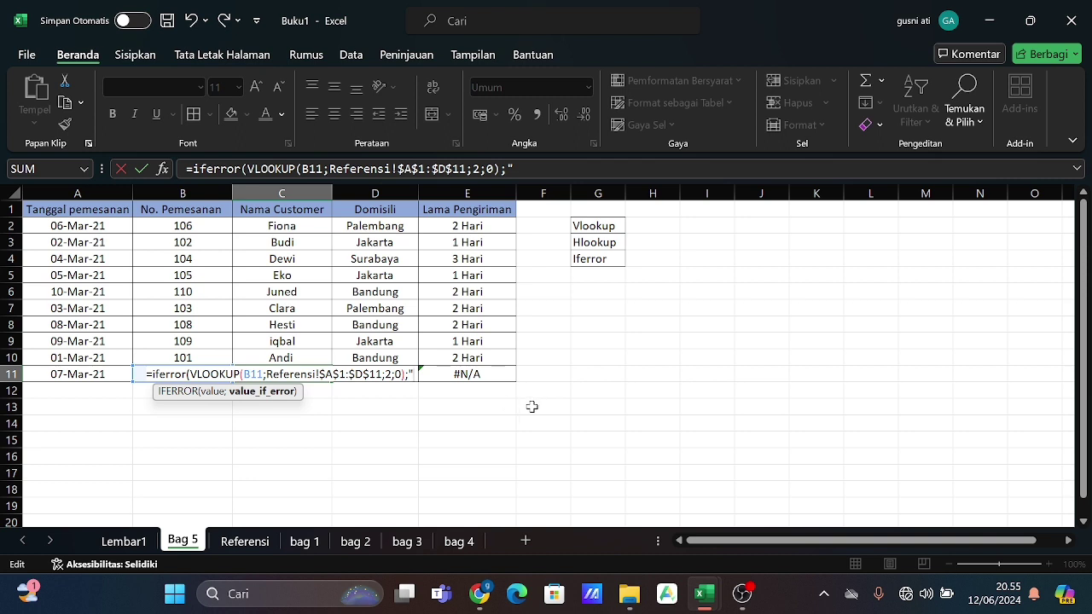
{"action": "type", "text": "\"T"}
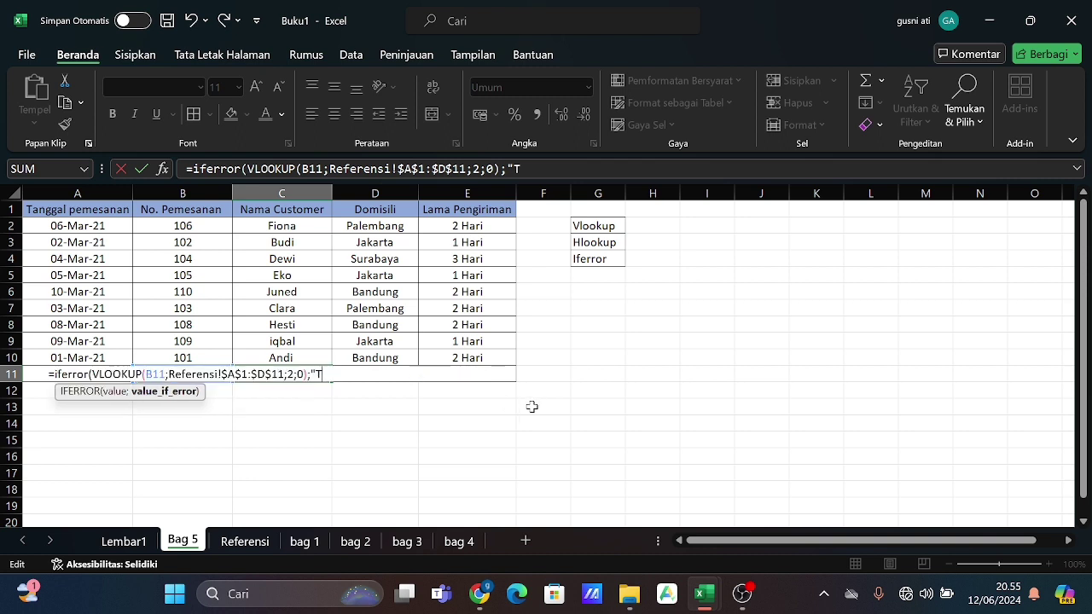
{"action": "type", "text": "idak ters"}
{"action": "type", "text": "edia"}
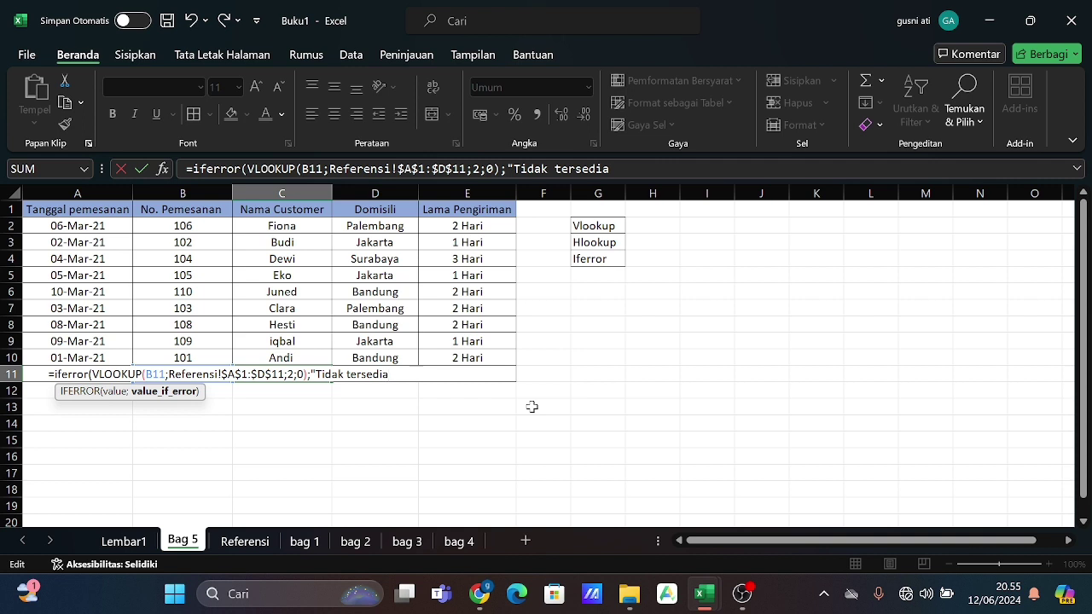
{"action": "type", "text": "\""}
{"action": "type", "text": ")"}
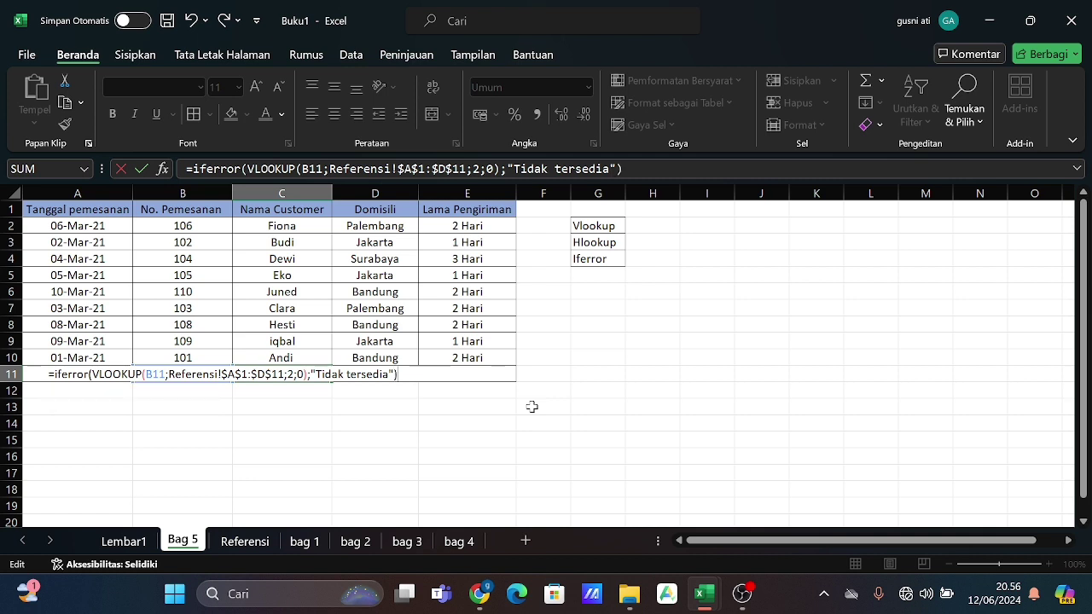
{"action": "key", "text": "Return"}
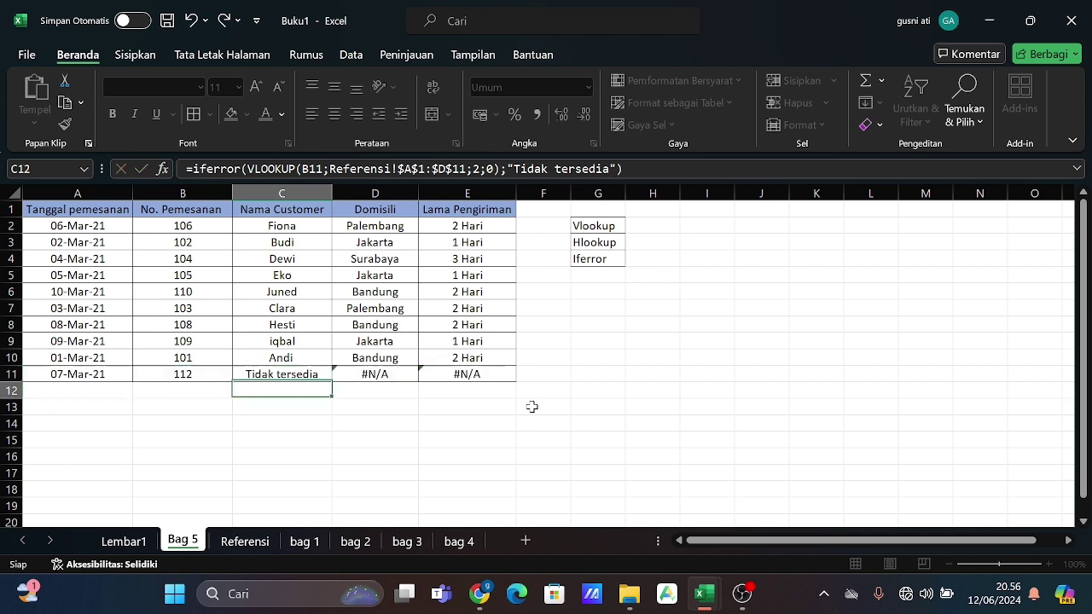
Fill the IFERROR formula from C11 across to E11, covering the Domisili and Lama Pengiriman columns.
{"action": "left_click", "coordinate": [317, 366]}
{"action": "left_click_drag", "start_coordinate": [332, 382], "coordinate": [481, 386]}
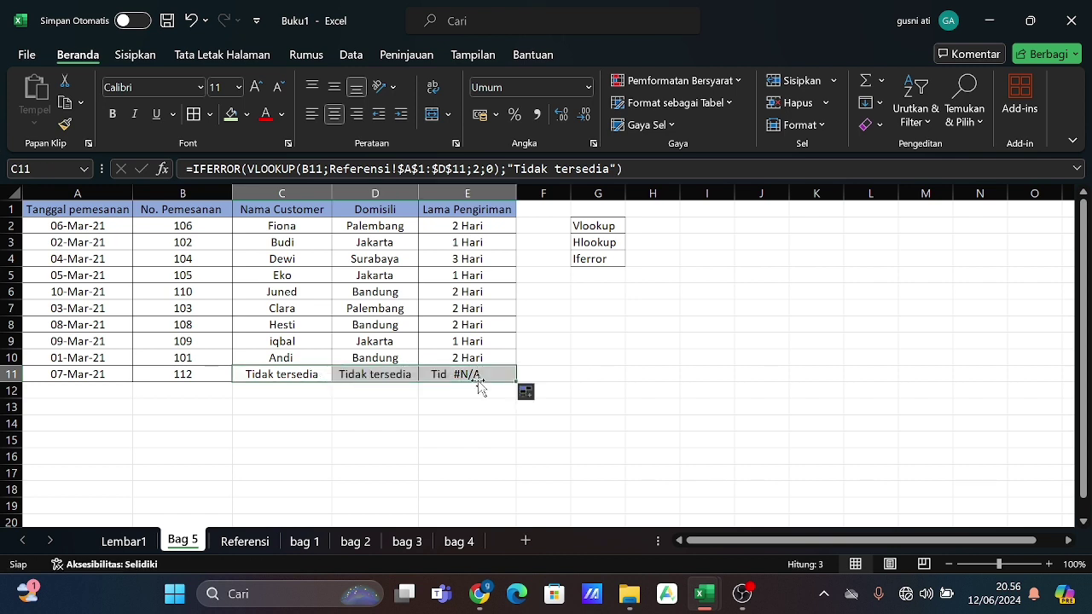
{"action": "left_click", "coordinate": [512, 426]}
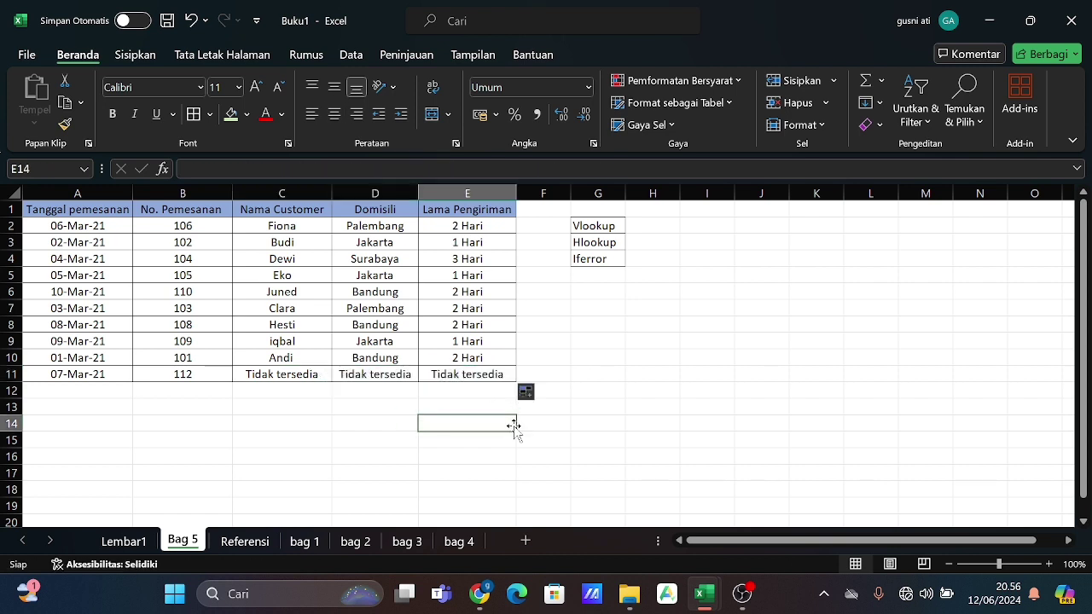
{"action": "left_click", "coordinate": [637, 402]}
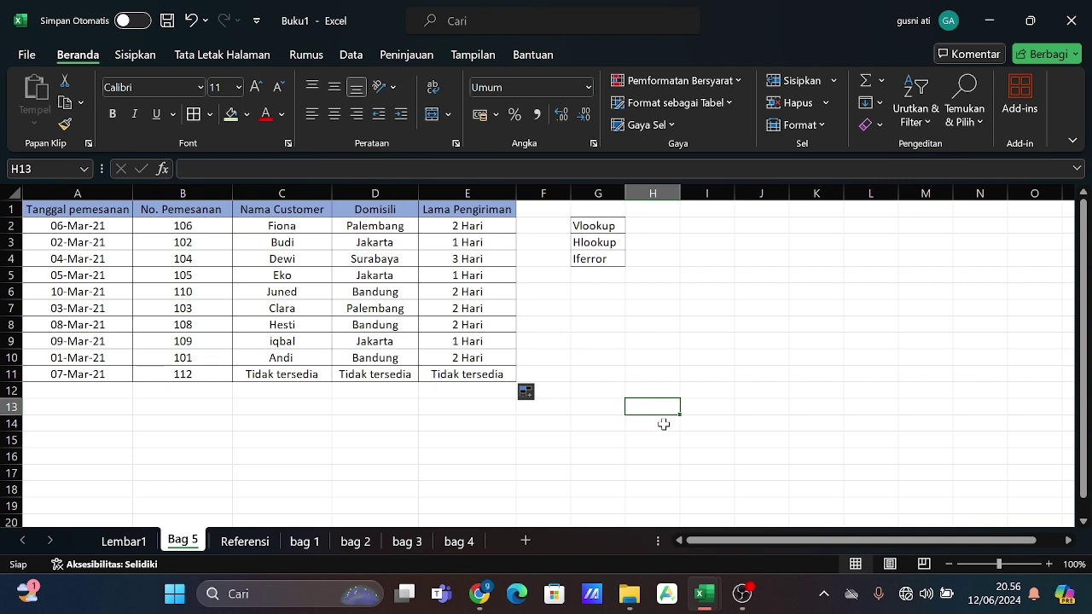
{"action": "left_click", "coordinate": [739, 590]}
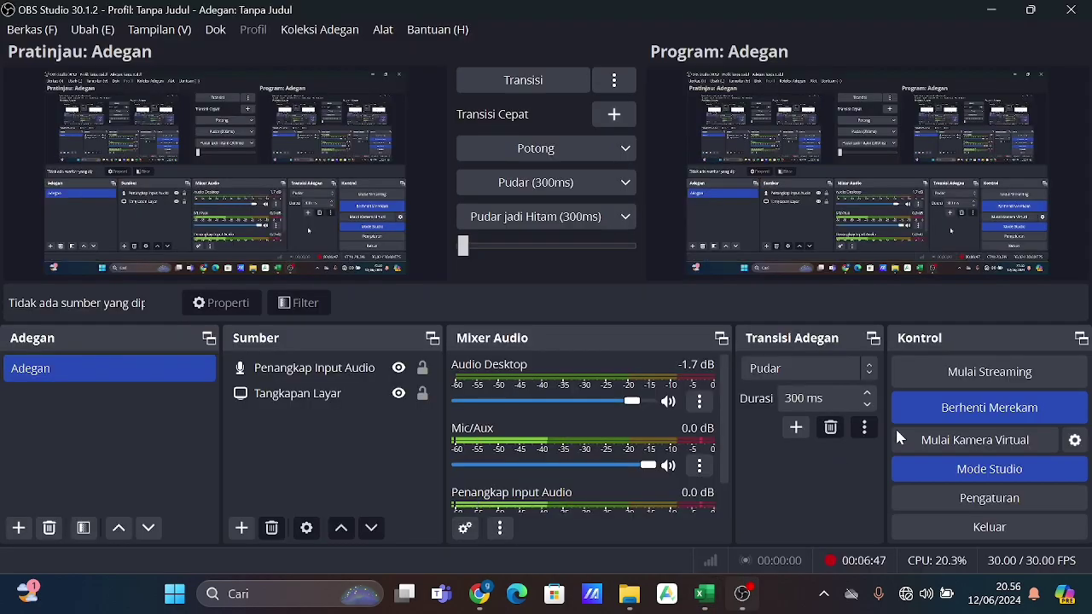